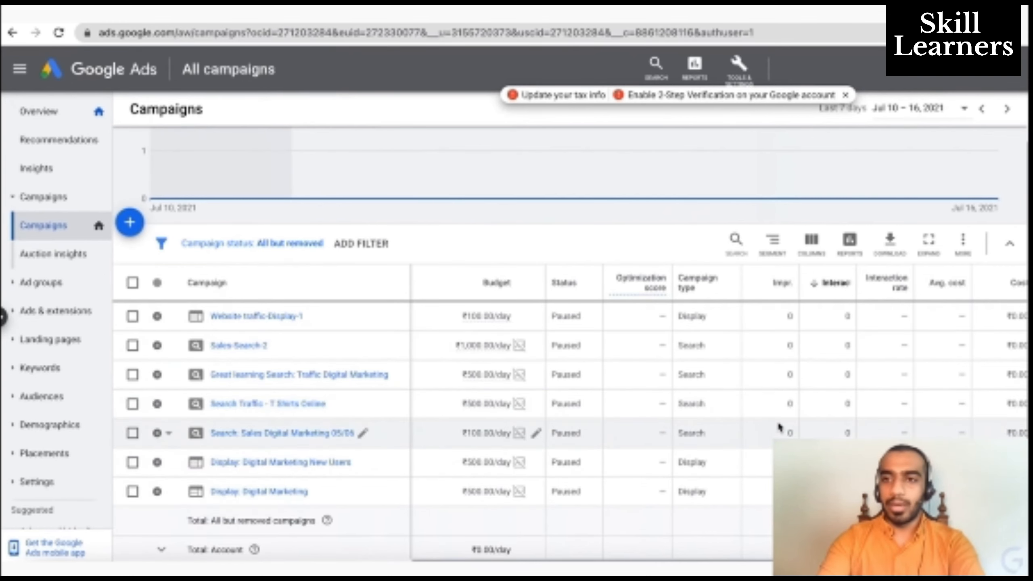
- Start creating a new campaign from the Campaigns page
scroll(778, 427, "down", 1)
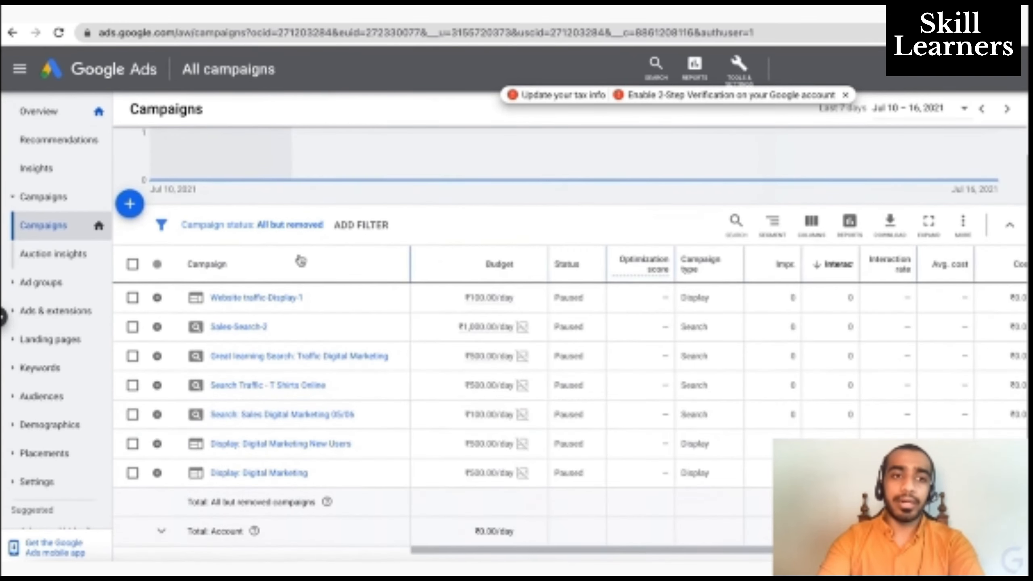
left_click(131, 205)
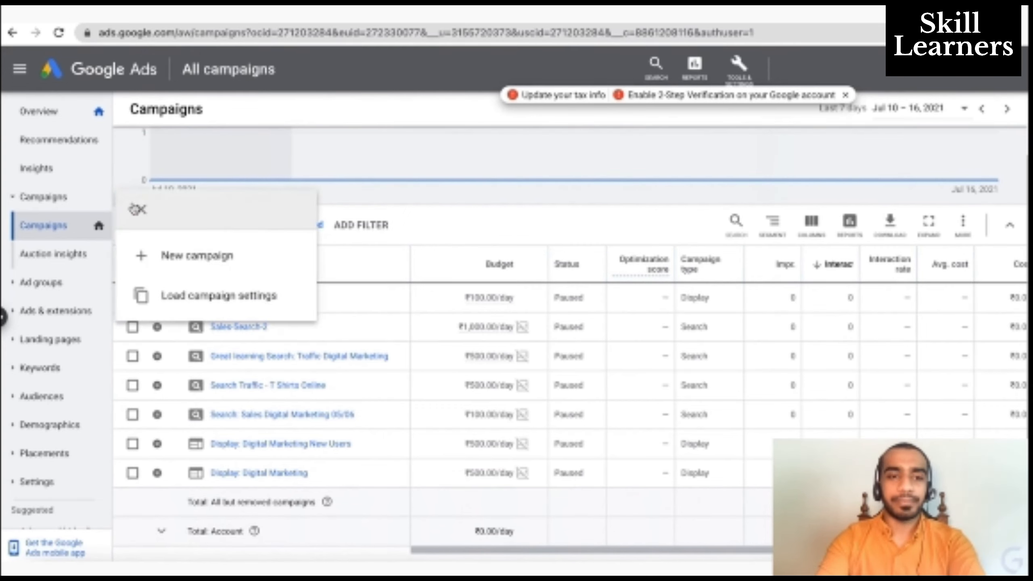
left_click(142, 213)
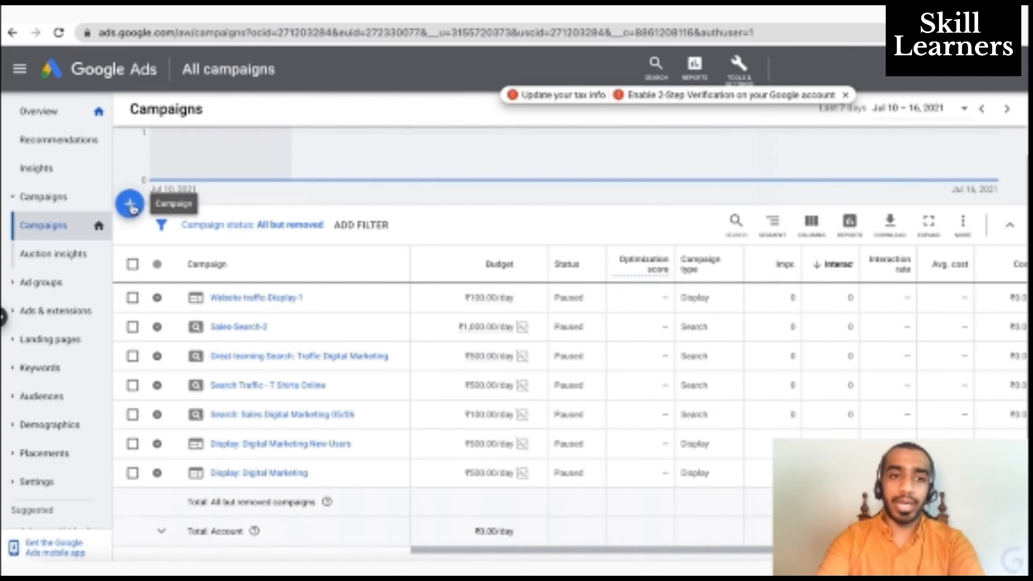
left_click(135, 209)
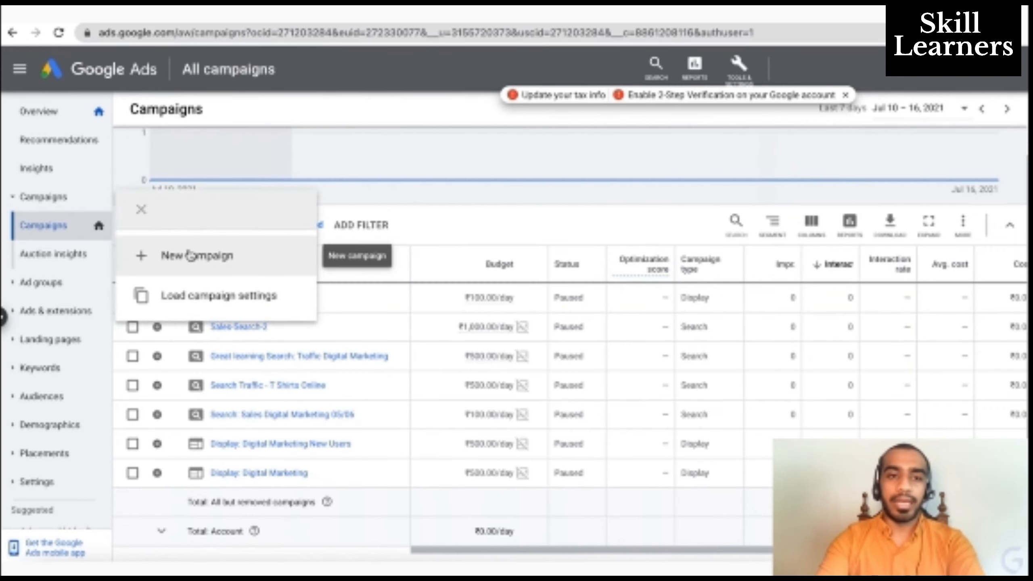
left_click(190, 256)
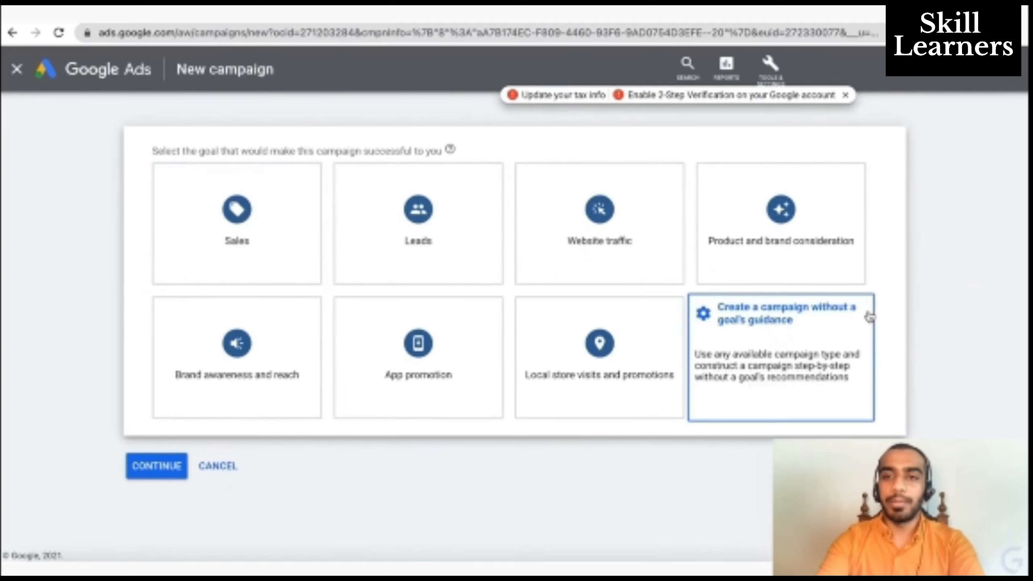
- Choose the Sales goal, then review the descriptions and campaign types of the other campaign goals
left_click(288, 228)
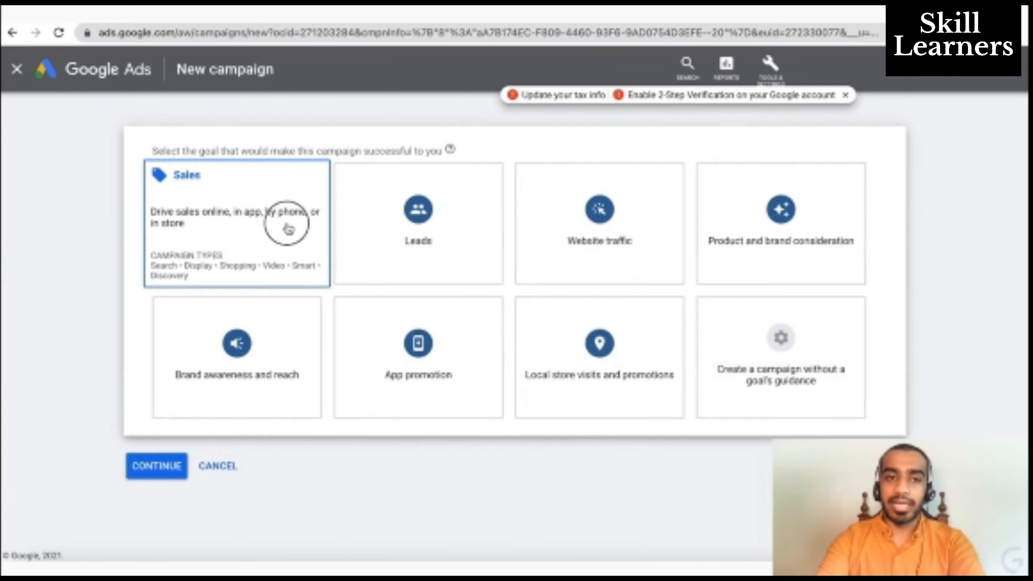
scroll(288, 229, "down", 7)
scroll(288, 229, "up", 7)
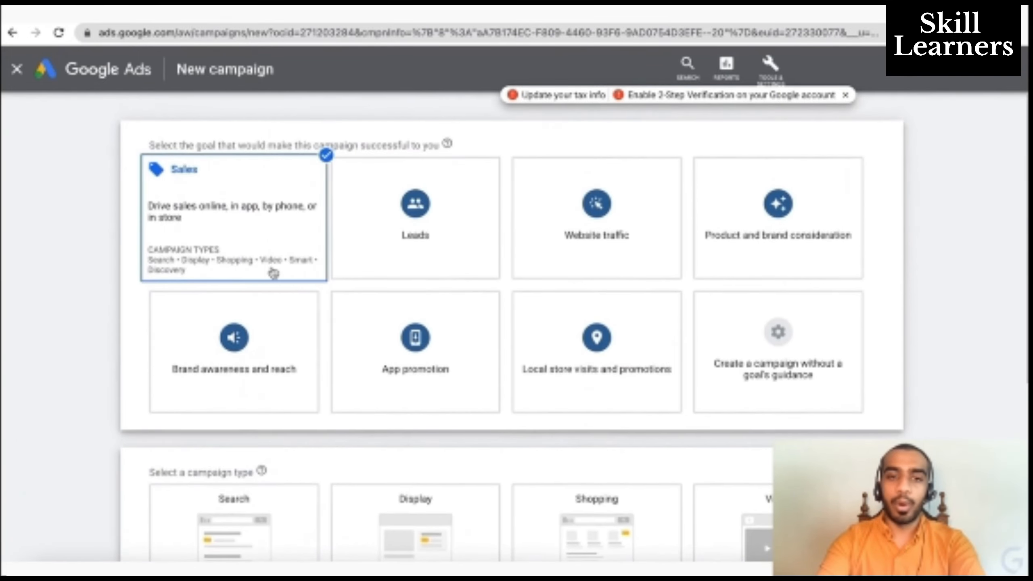
mouse_move(358, 264)
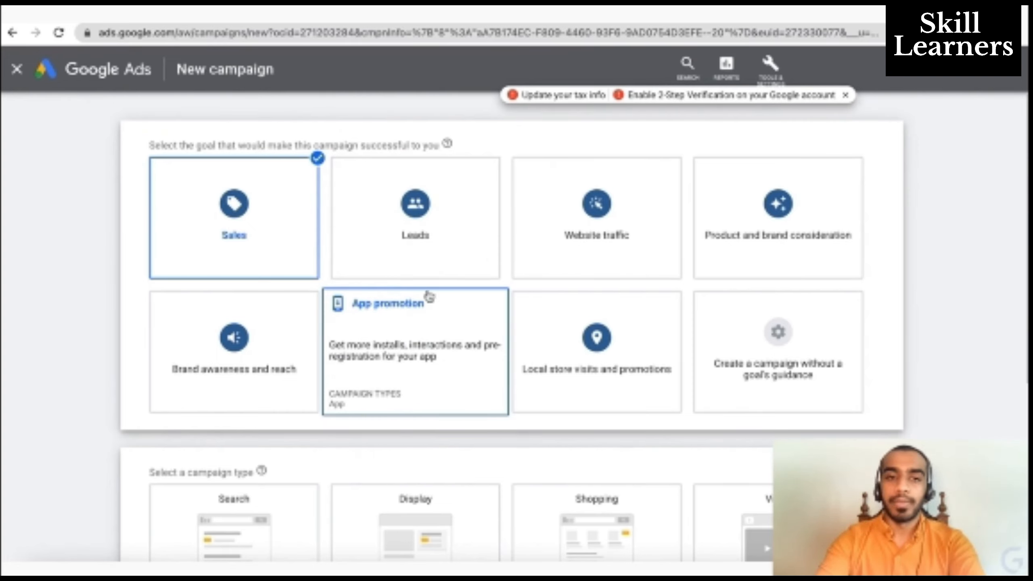
mouse_move(441, 255)
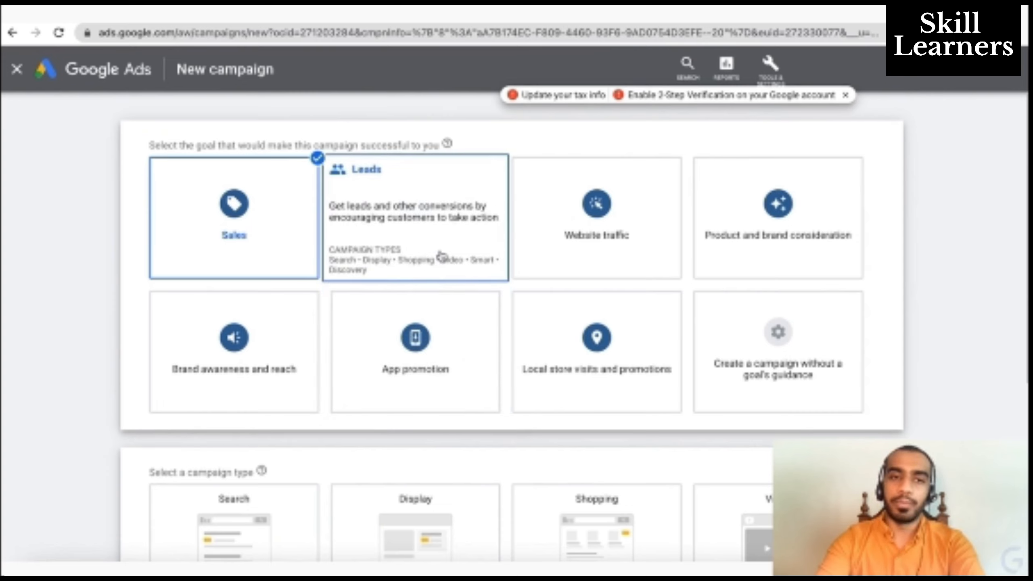
mouse_move(593, 256)
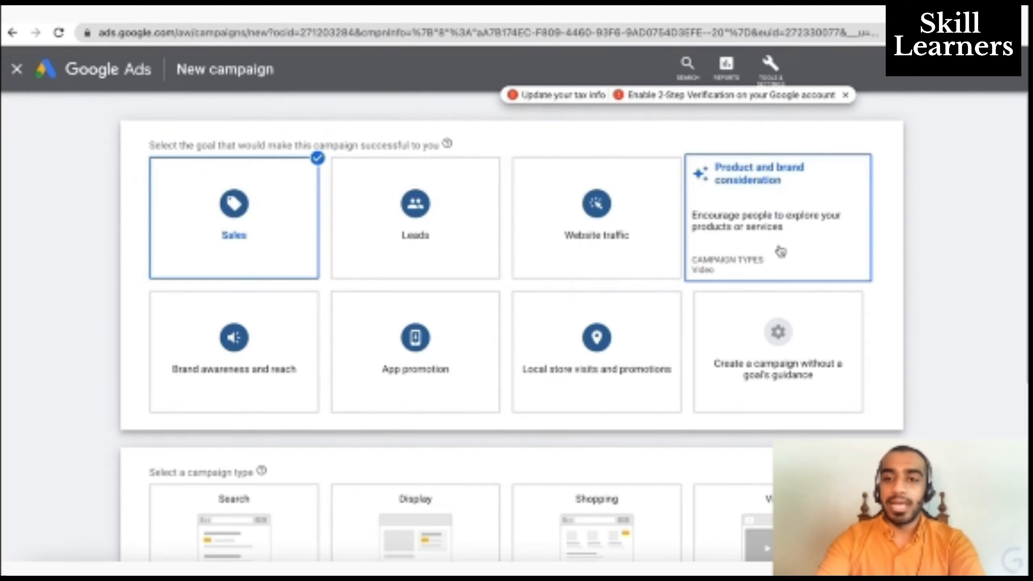
mouse_move(151, 333)
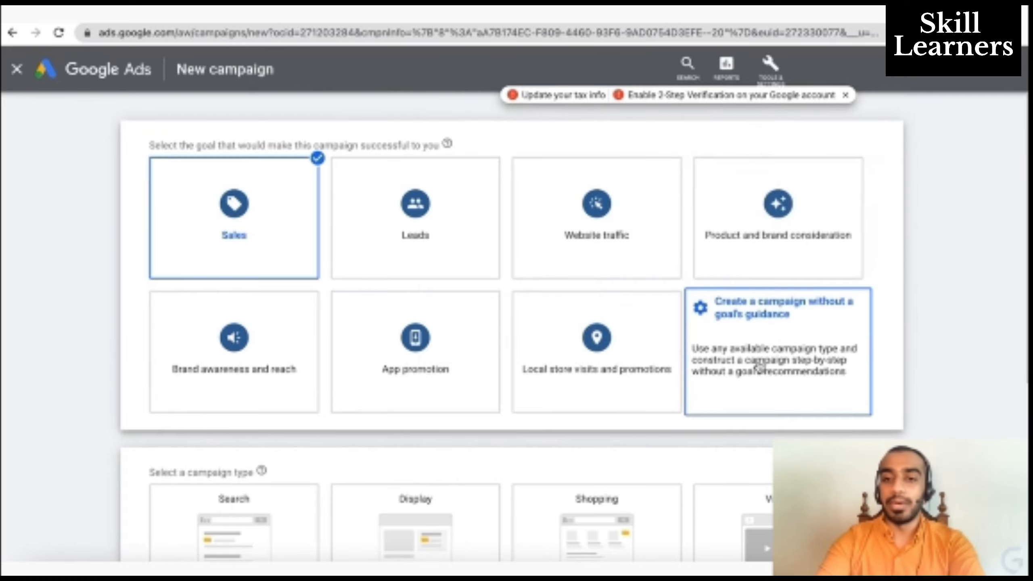
- Choose a Video campaign without a goal's guidance and select the Non-skippable in-stream subtype
left_click(735, 375)
left_click(777, 299)
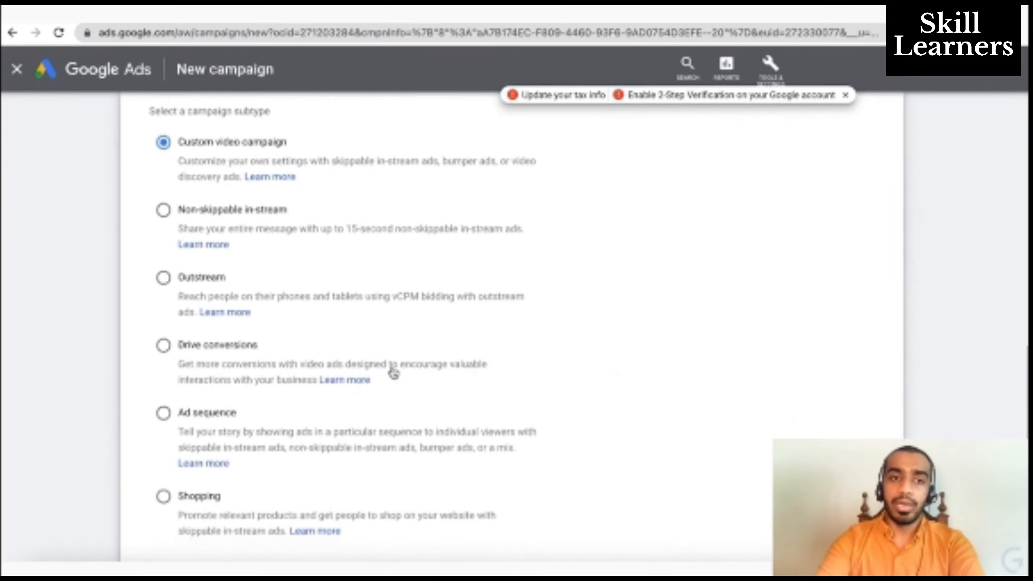
triple_click(348, 212)
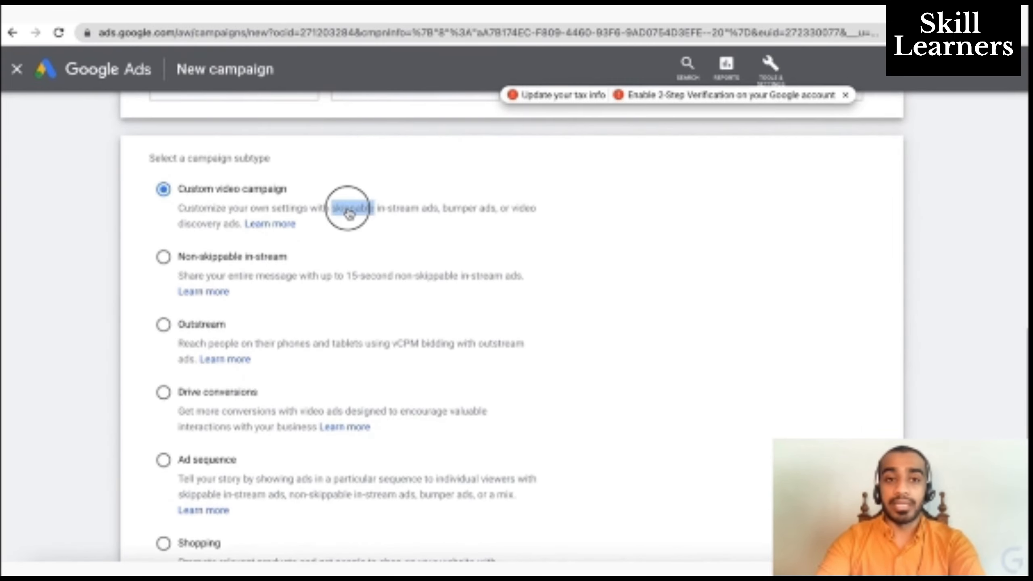
left_click(420, 267)
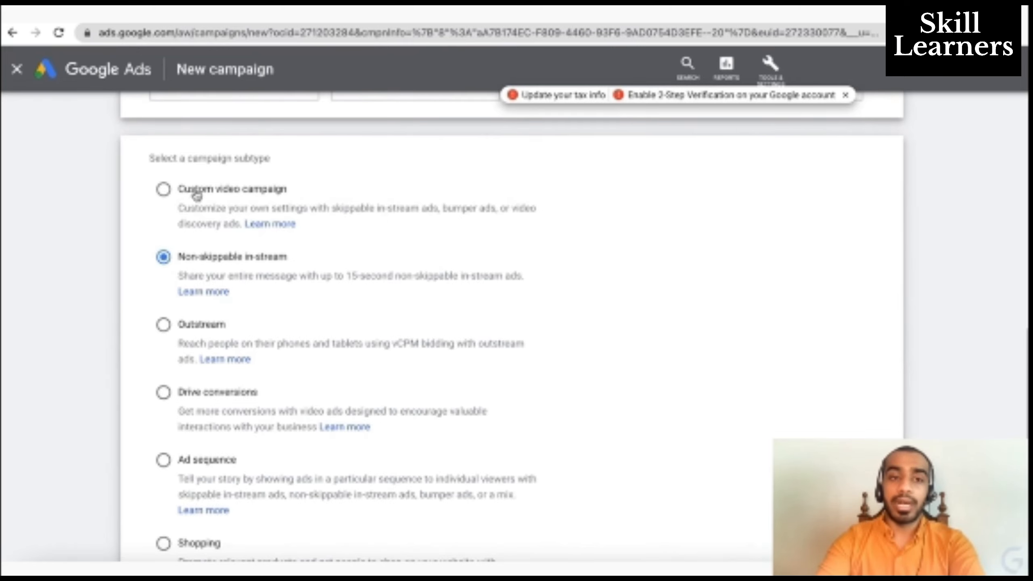
scroll(227, 368, "down", 1)
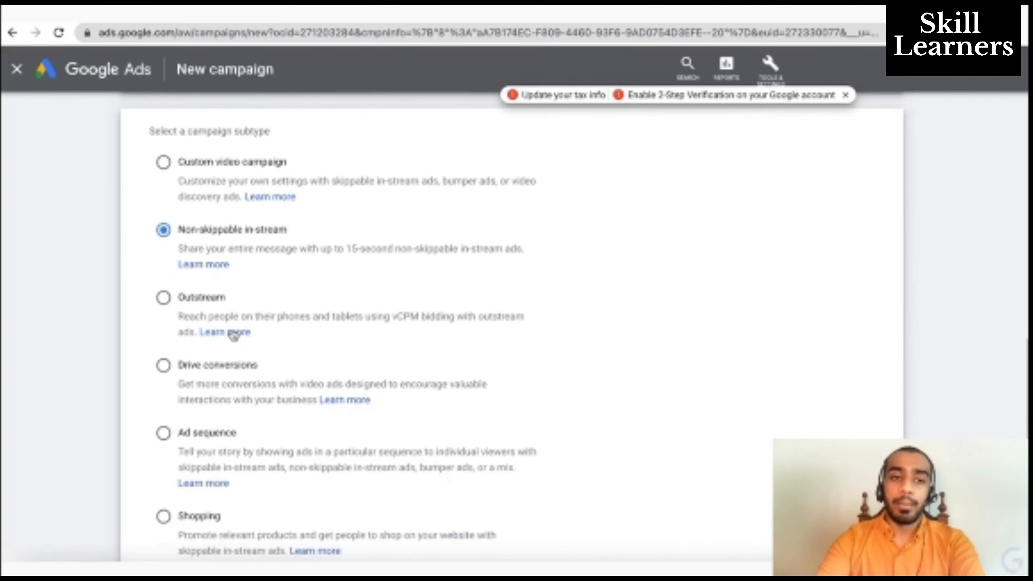
scroll(304, 302, "down", 1)
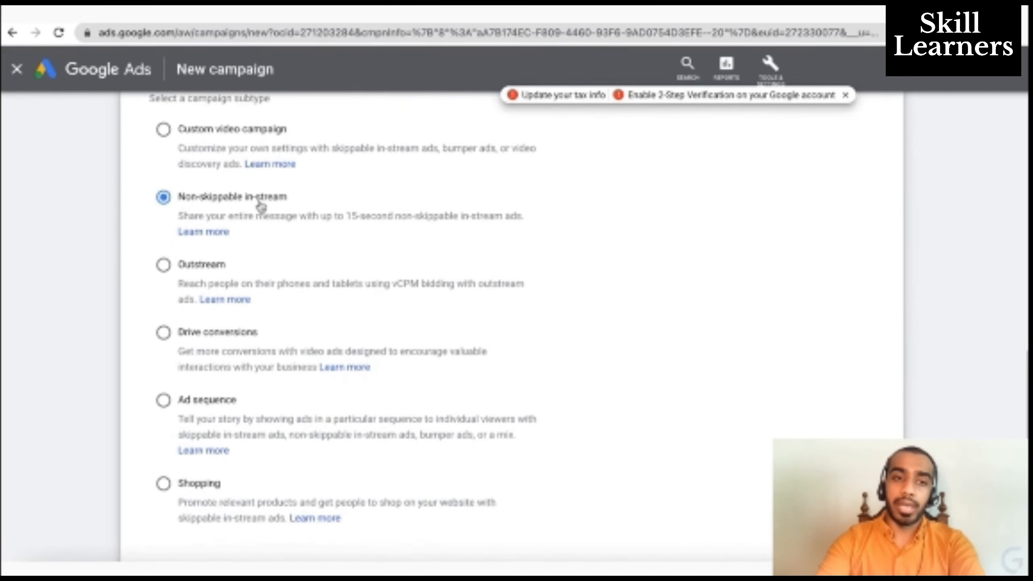
- Try the Outstream, Ad sequence and Shopping subtypes for the video campaign, checking the Shopping subtype's Merchant Center account requirement
left_click(165, 270)
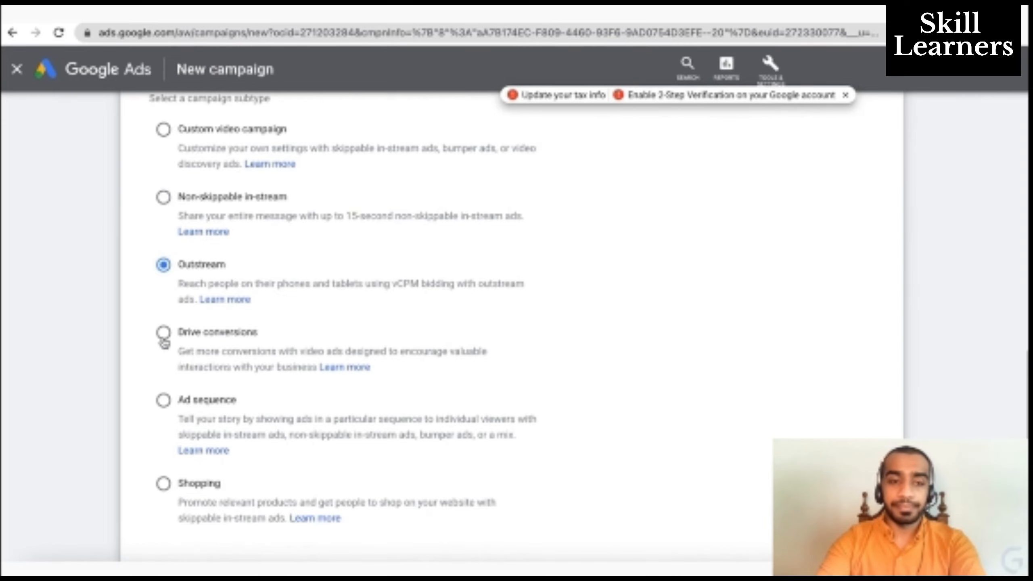
left_click(163, 400)
scroll(167, 401, "down", 2)
left_click(157, 402)
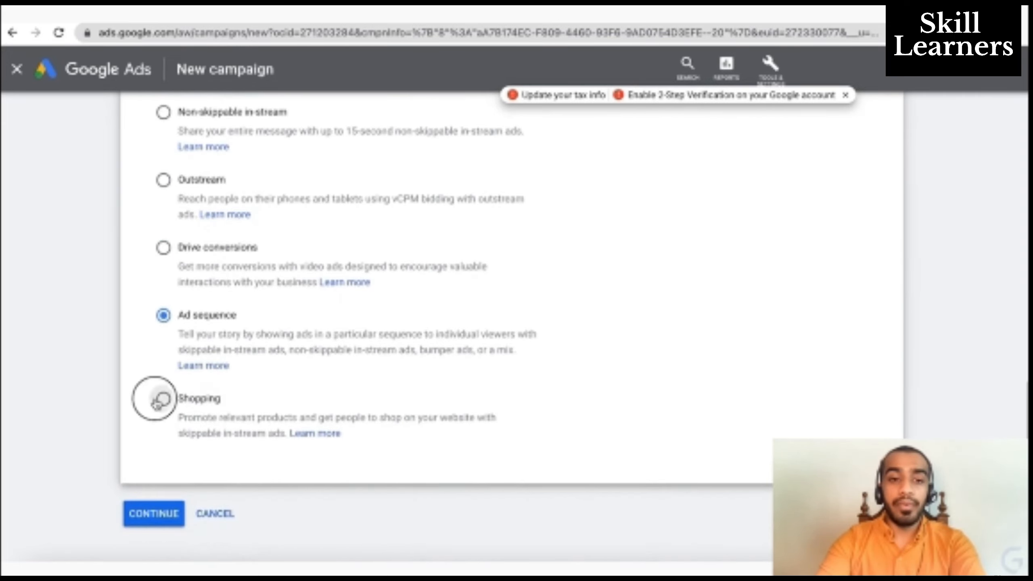
scroll(165, 404, "down", 2)
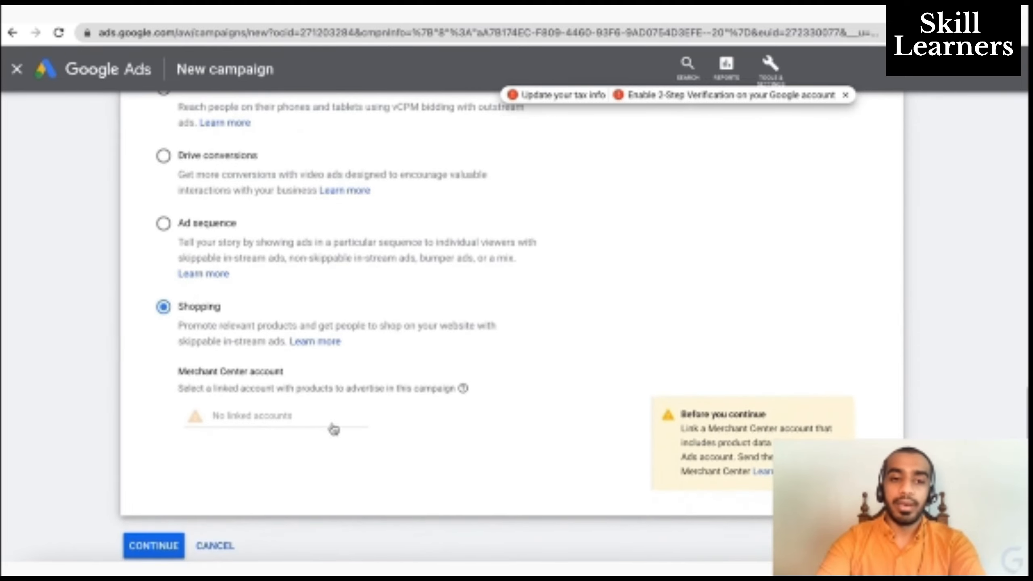
- Switch the goal to Product and brand consideration with the Video campaign type to see its subtypes
scroll(309, 434, "up", 10)
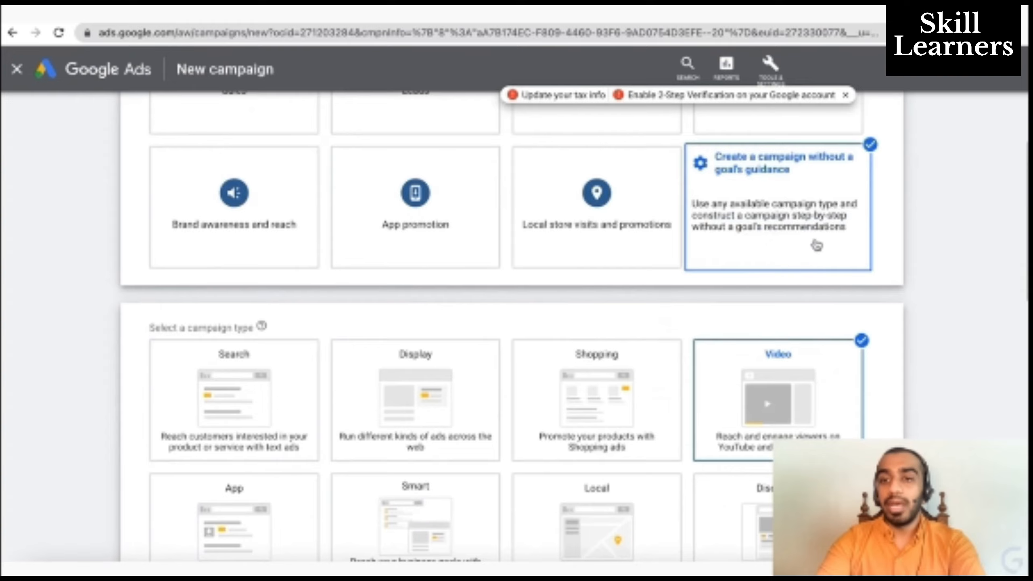
scroll(835, 293, "up", 3)
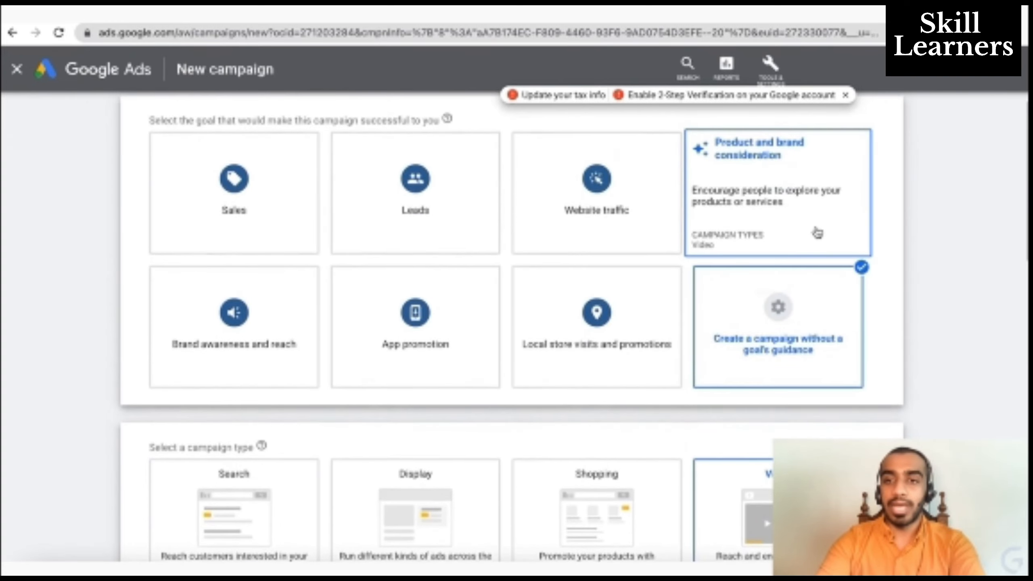
left_click(814, 232)
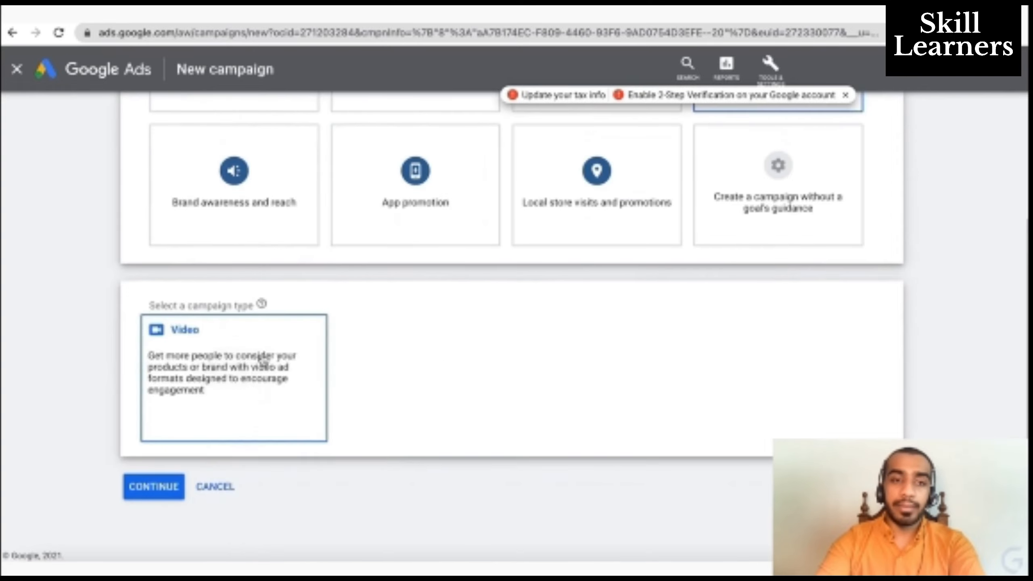
left_click(260, 357)
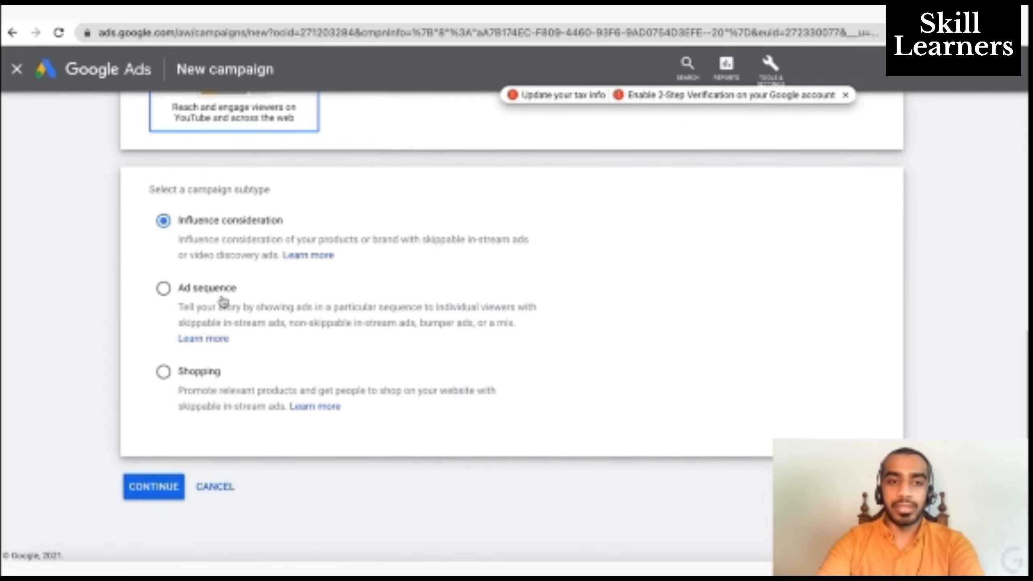
- Switch the goal to Brand awareness and reach and select the Video campaign type
scroll(230, 371, "up", 10)
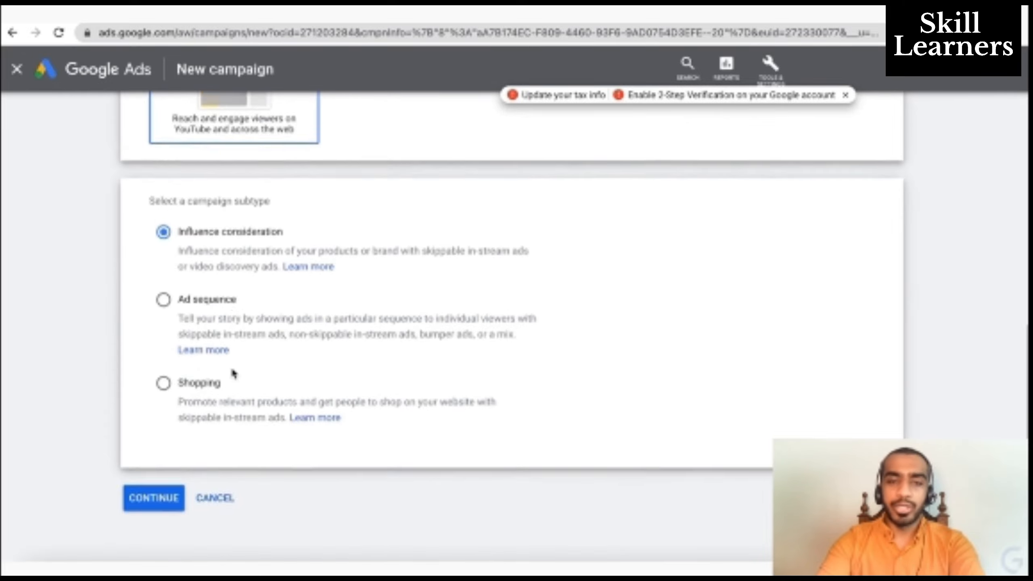
left_click(259, 381)
scroll(425, 396, "down", 10)
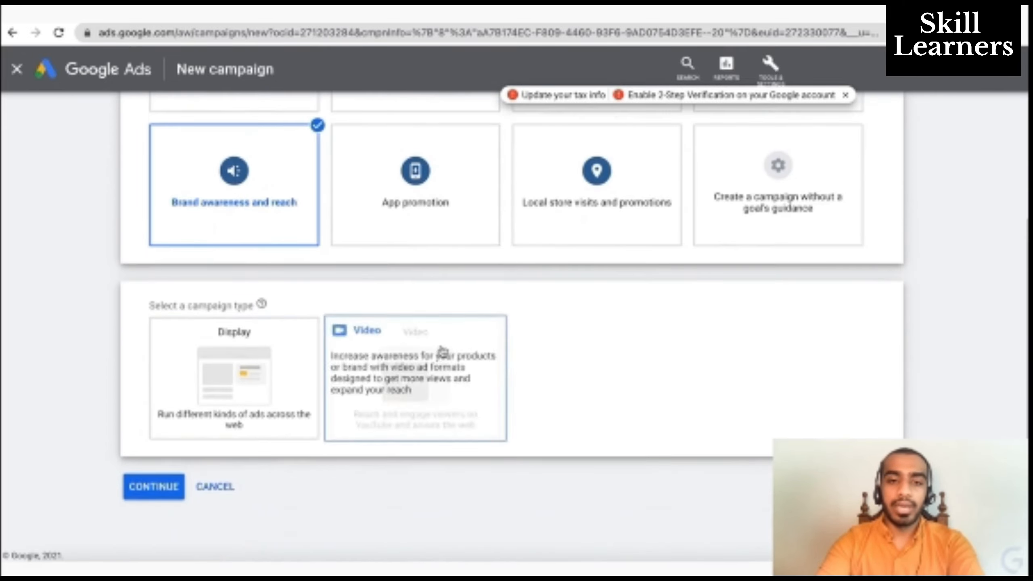
scroll(424, 395, "up", 10)
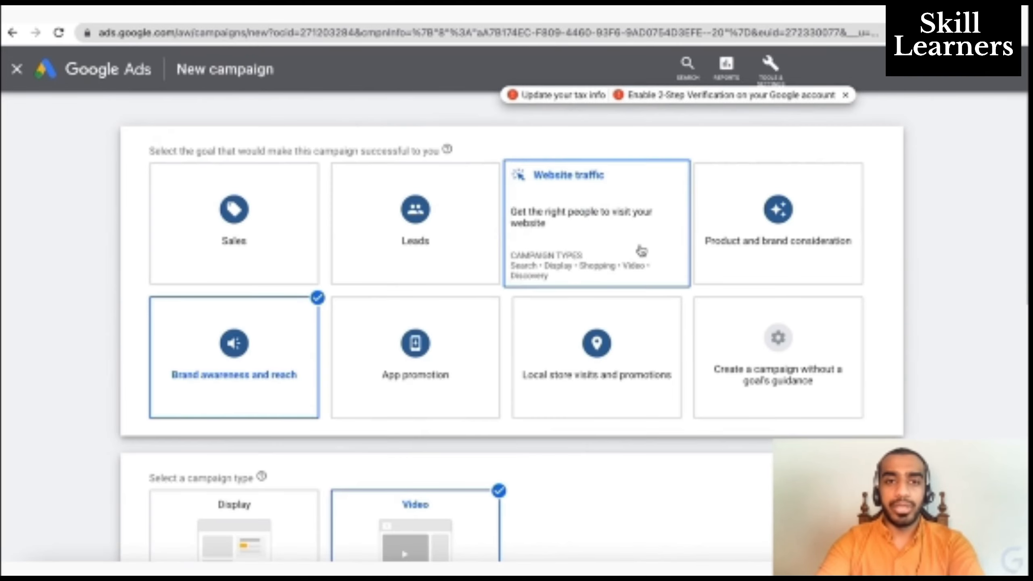
- Review the video campaign subtypes offered for the Brand awareness and reach goal
scroll(390, 432, "down", 10)
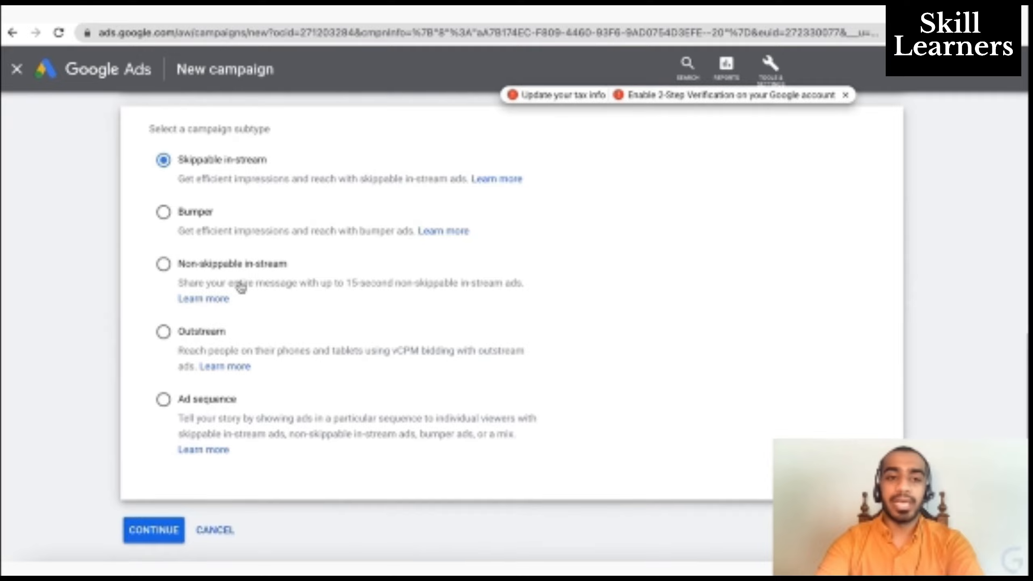
scroll(323, 407, "up", 8)
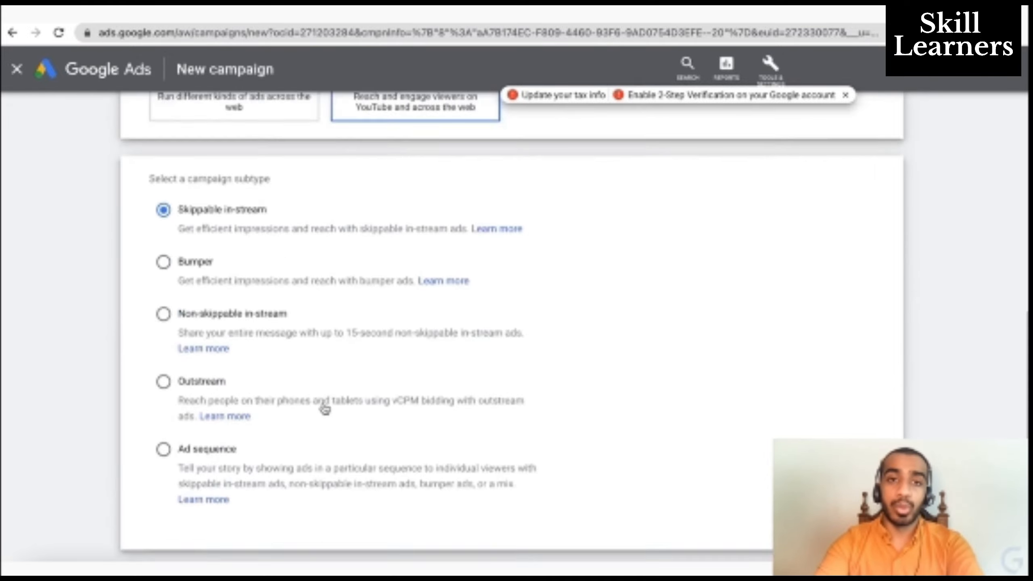
scroll(325, 406, "up", 5)
scroll(324, 409, "down", 5)
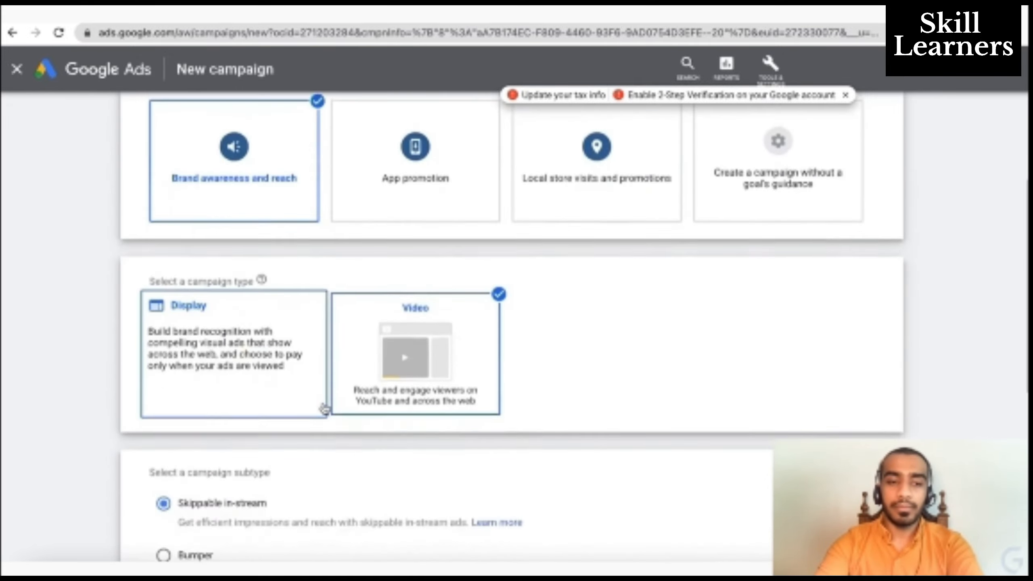
scroll(325, 406, "up", 2)
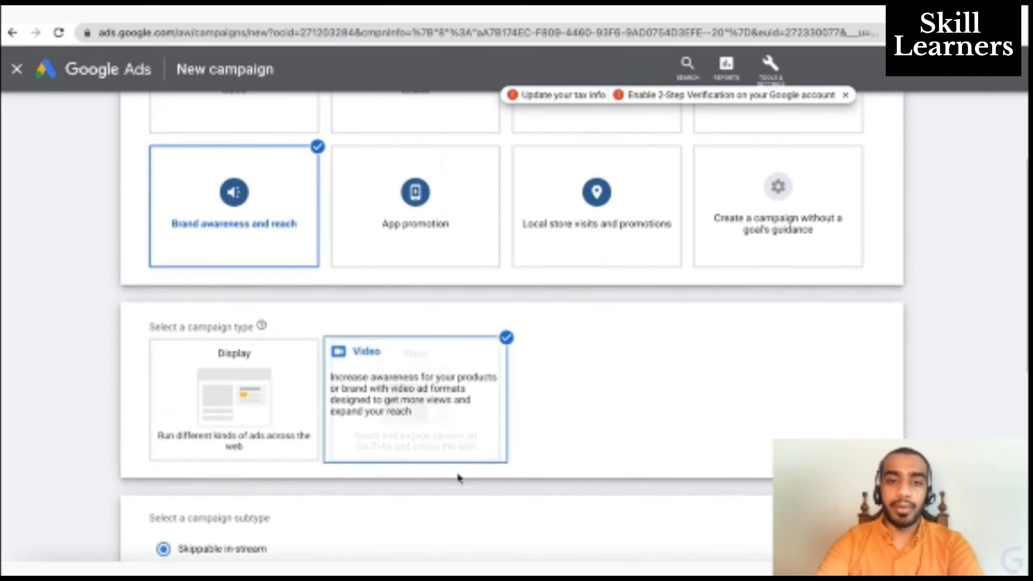
scroll(459, 478, "down", 6)
scroll(459, 479, "down", 2)
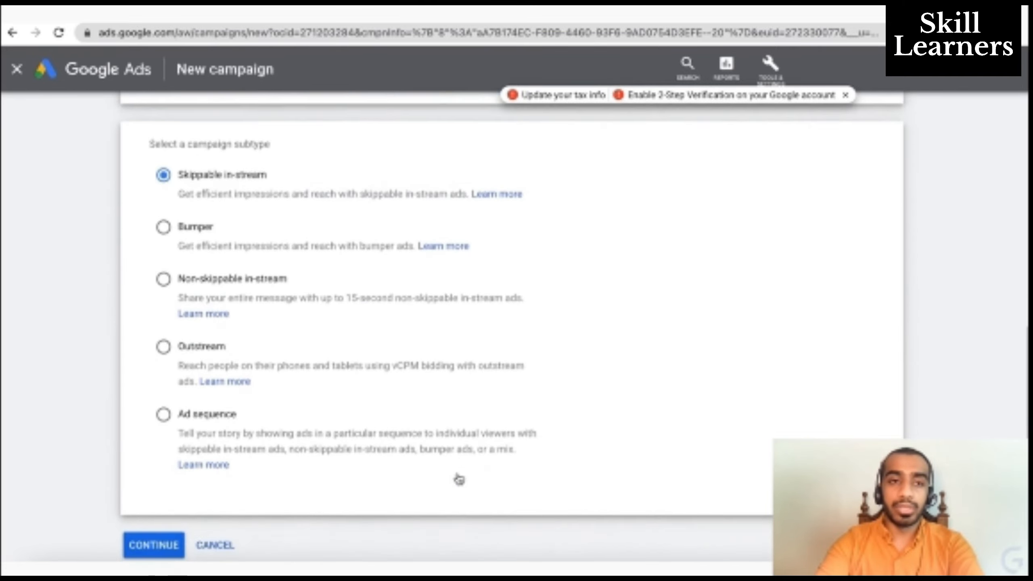
- Set the campaign goal to Sales with the Video type and continue to the campaign's general settings
scroll(457, 479, "up", 10)
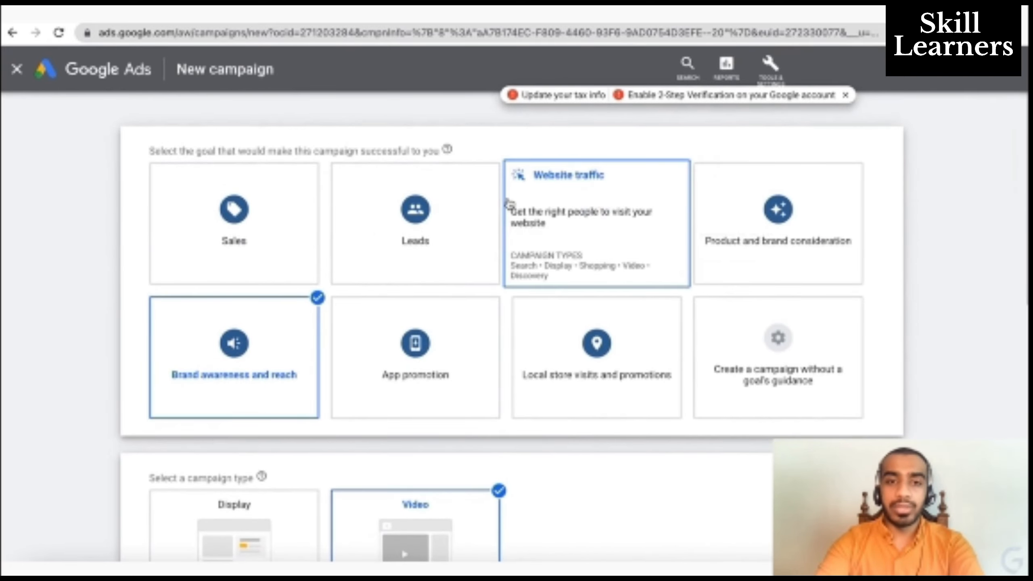
left_click(281, 235)
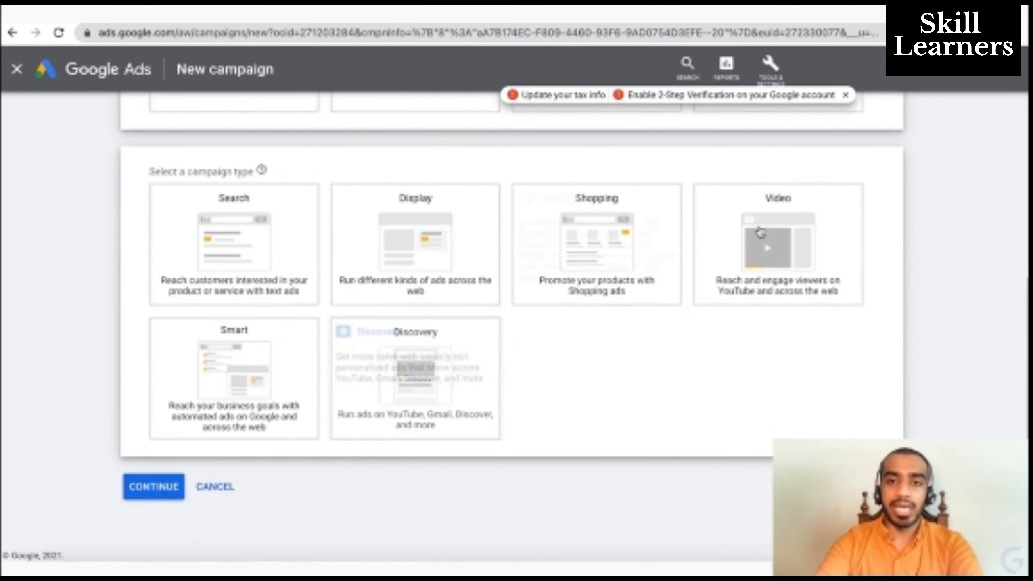
left_click(783, 240)
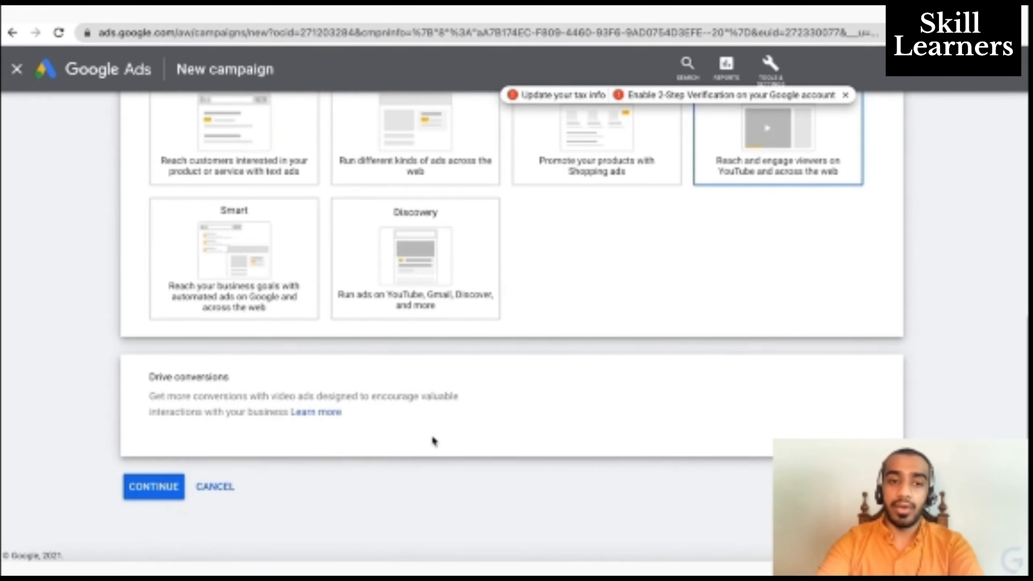
left_click(135, 486)
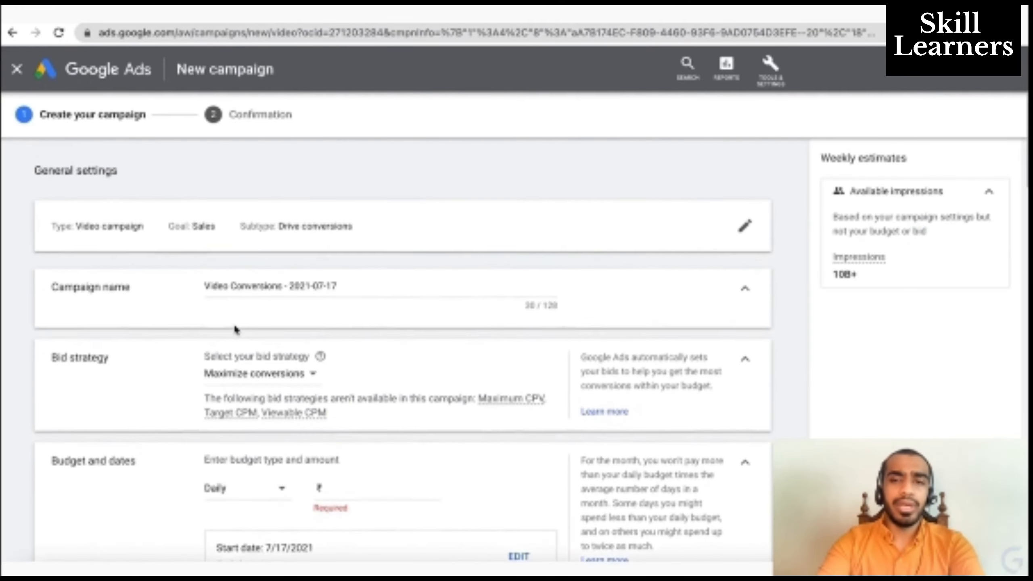
- Rename the campaign as "Video Sales : Digital Marketing Course"
left_click(273, 295)
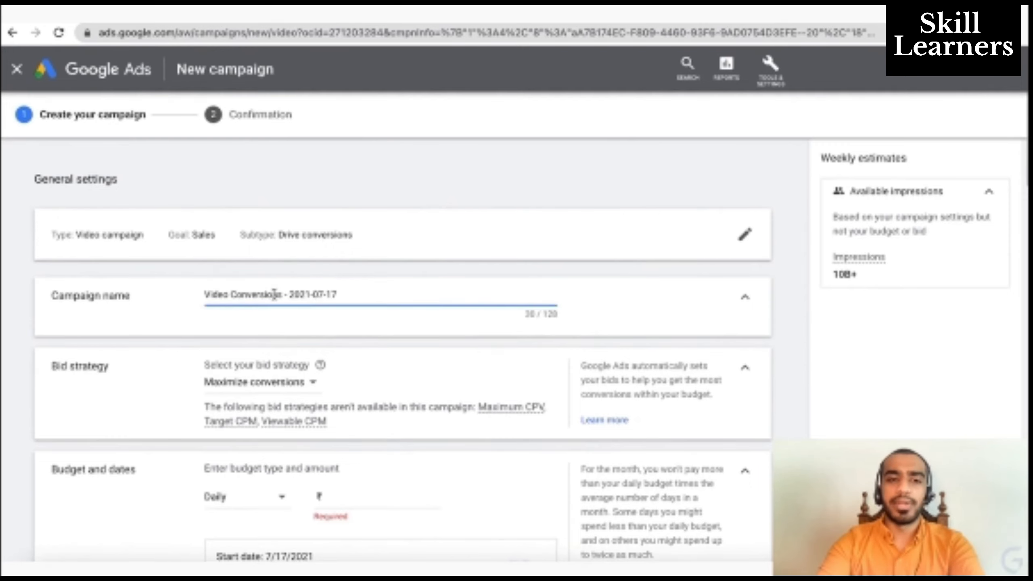
triple_click(274, 294)
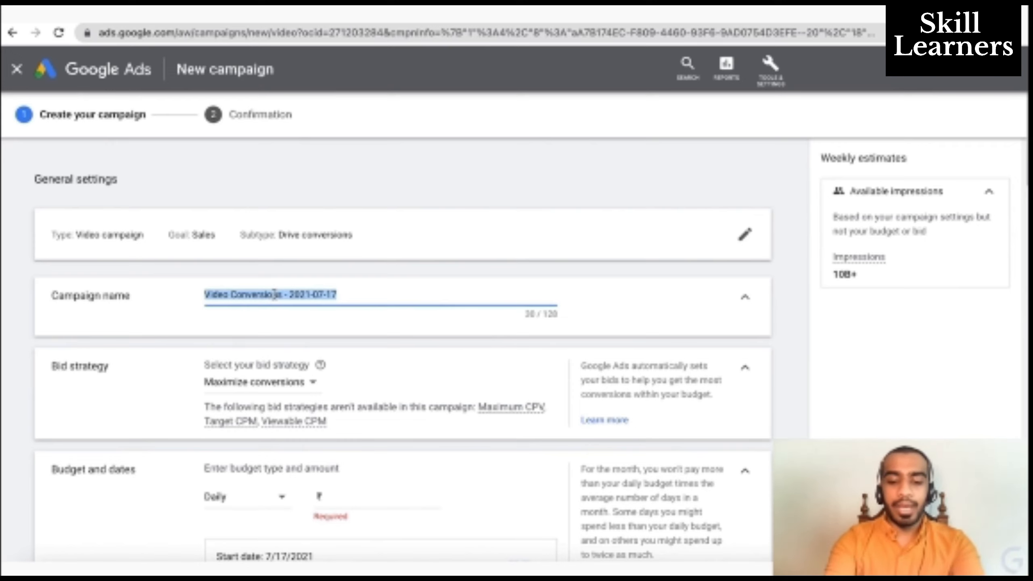
type("Digit")
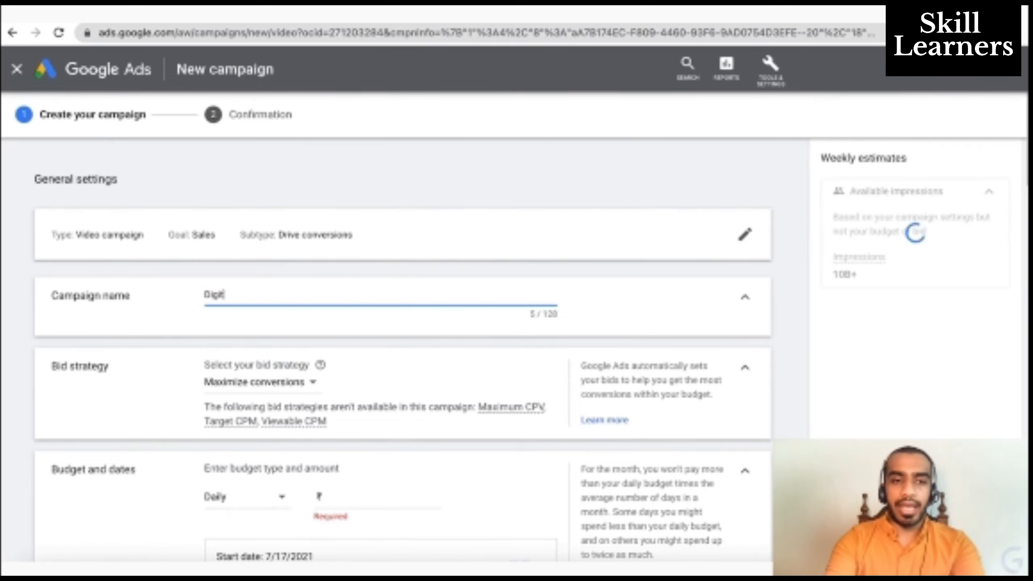
left_click(204, 294)
type("Video Sale")
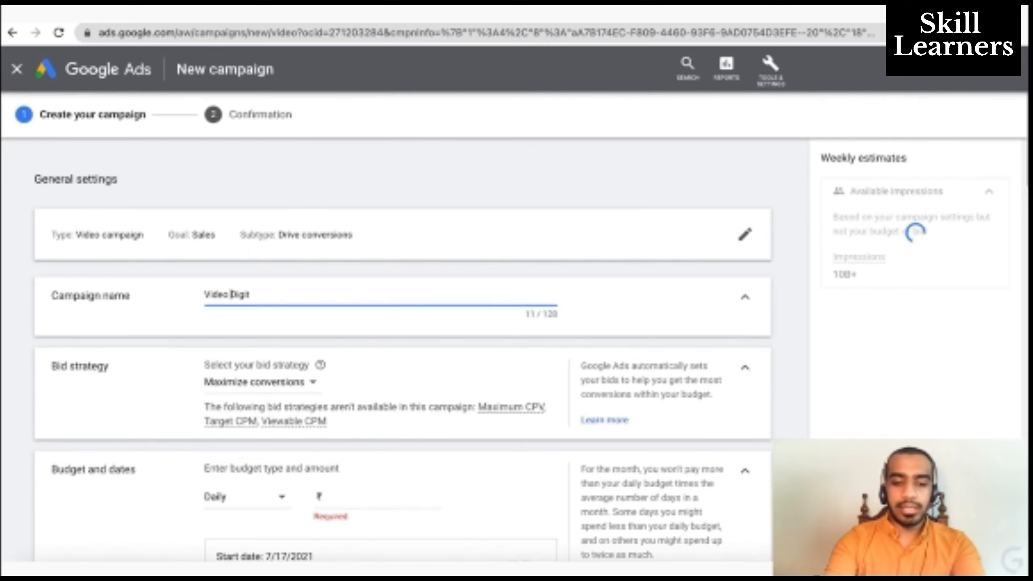
type("s :")
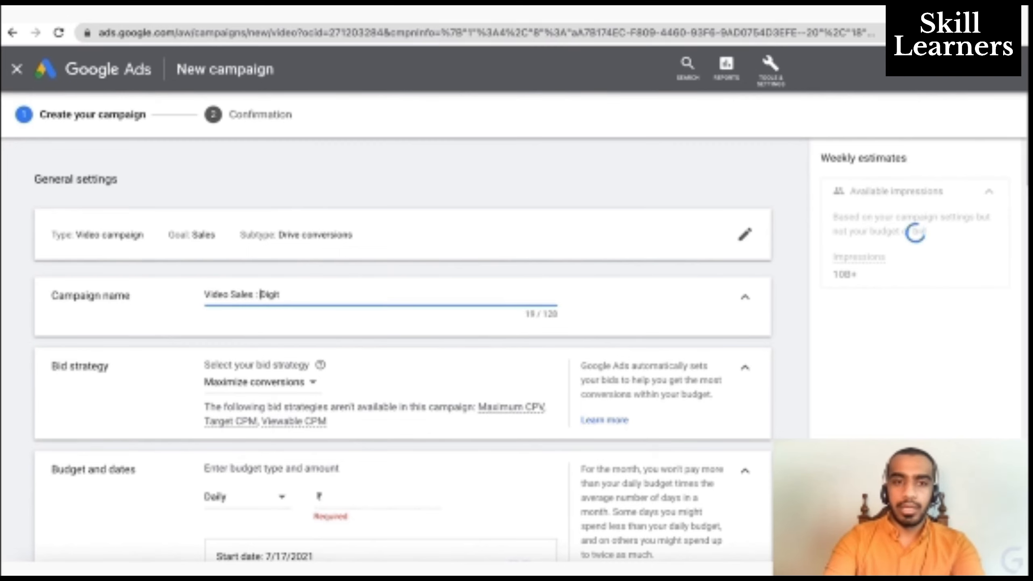
key("End")
type("al Ma")
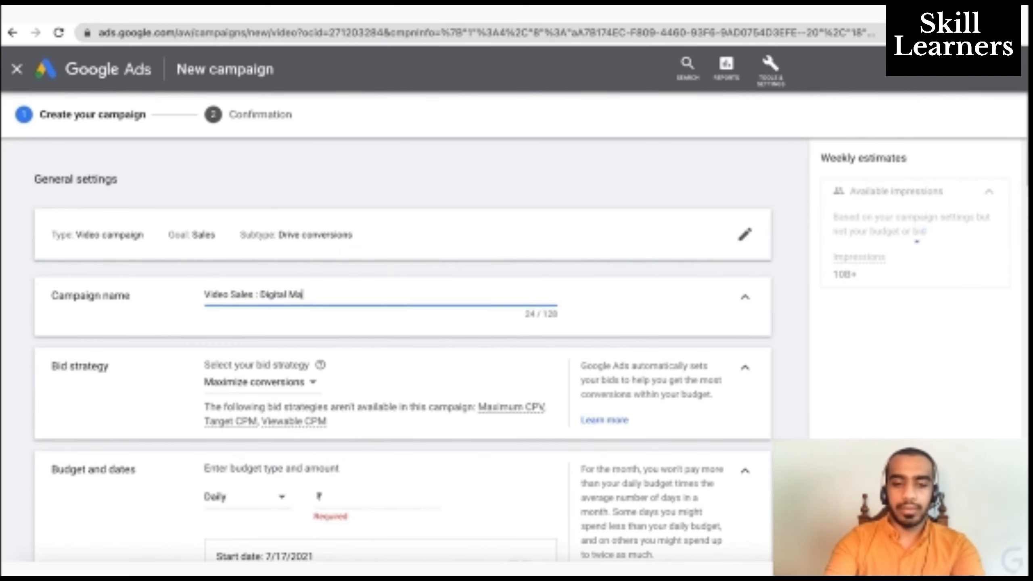
type("rketing Course")
- Examine the available bid strategies and the explanations for the unavailable Maximum CPV, Target CPM and Viewable CPM strategies
scroll(265, 325, "down", 2)
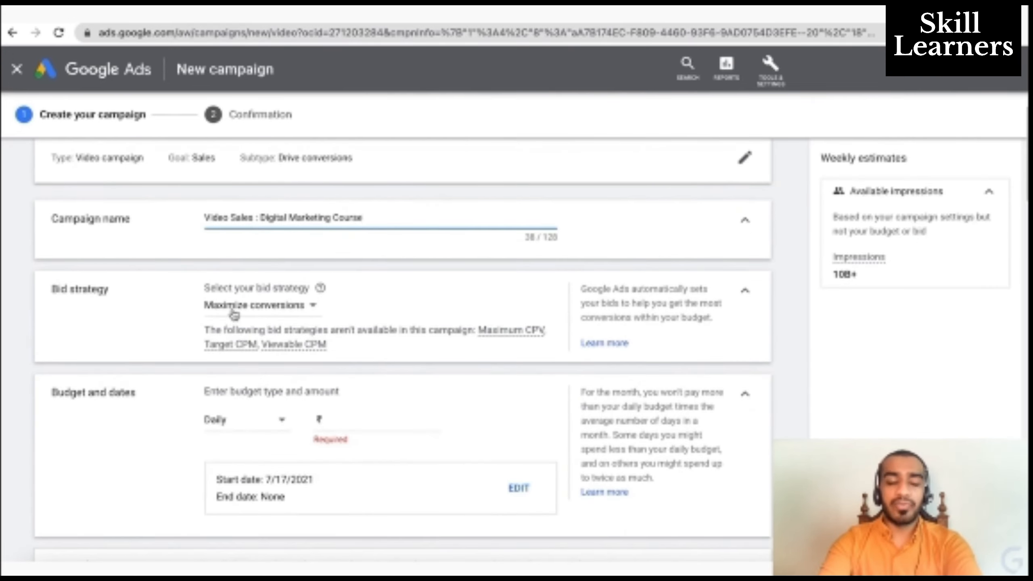
left_click(233, 313)
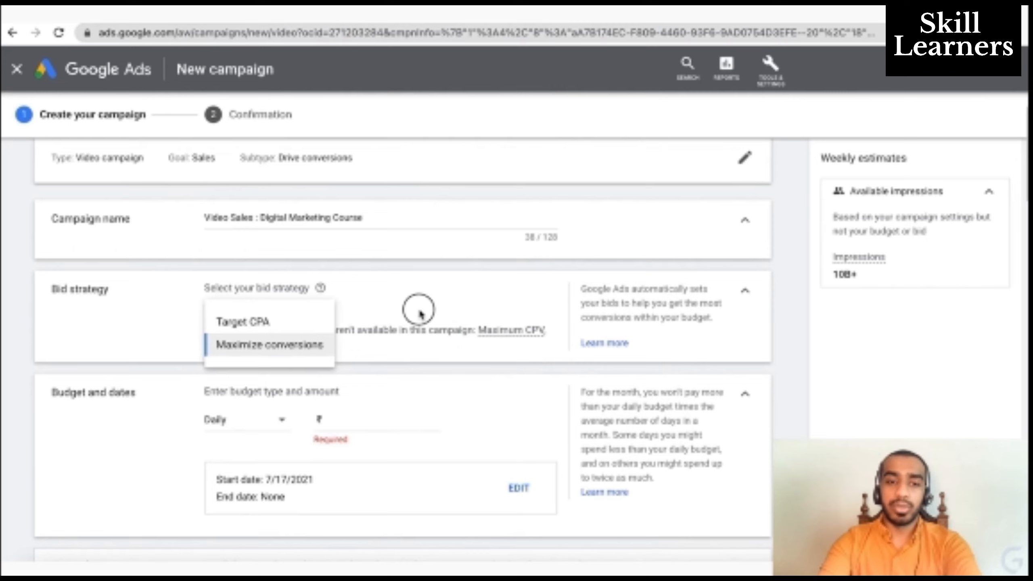
left_click(417, 309)
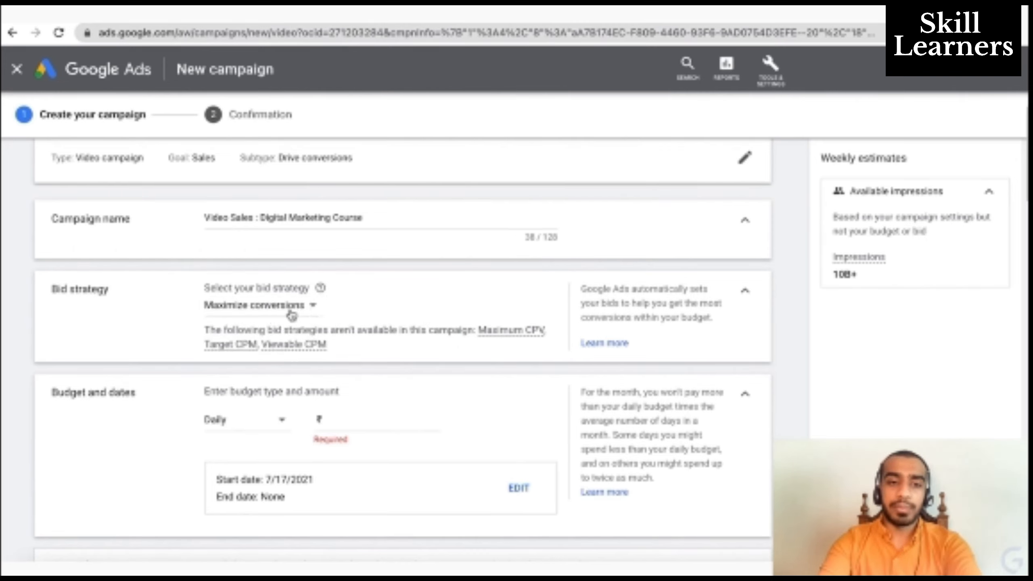
left_click(291, 313)
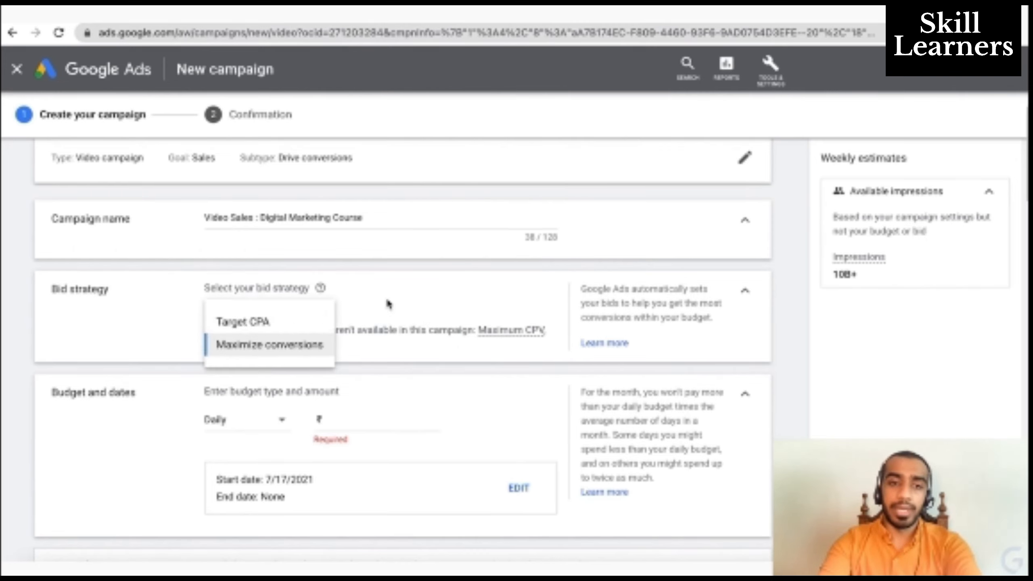
left_click(404, 302)
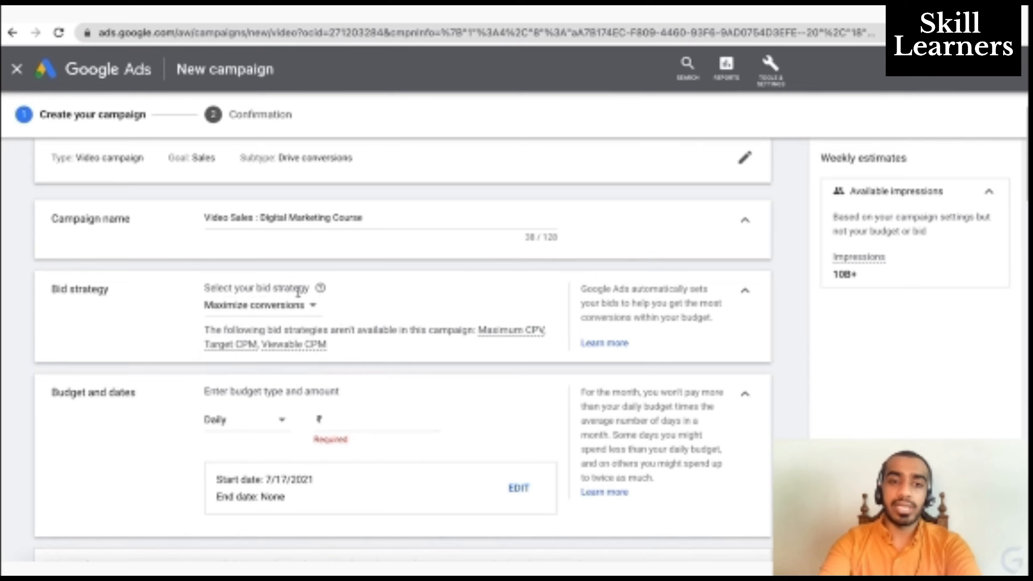
left_click(286, 312)
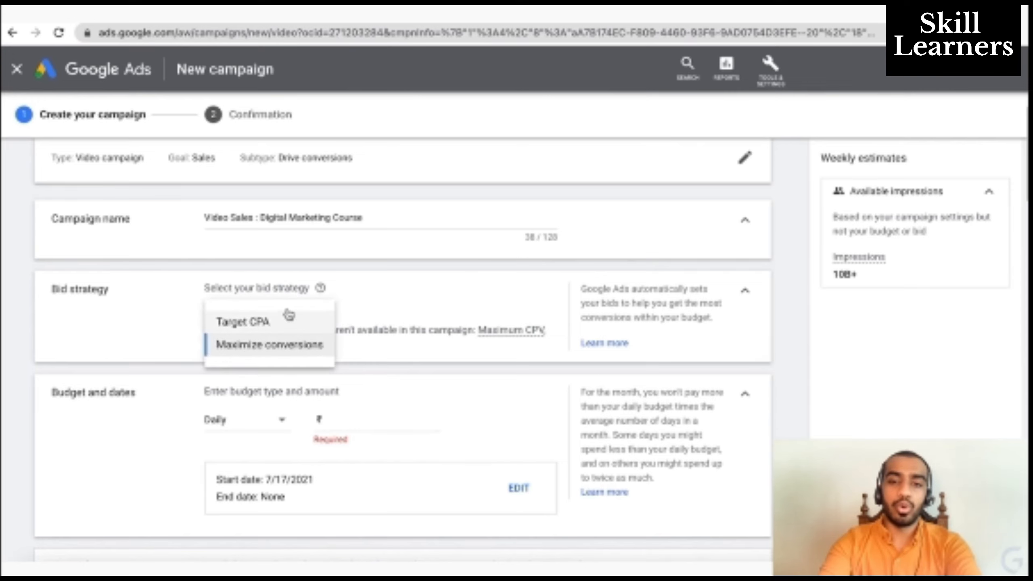
left_click(441, 291)
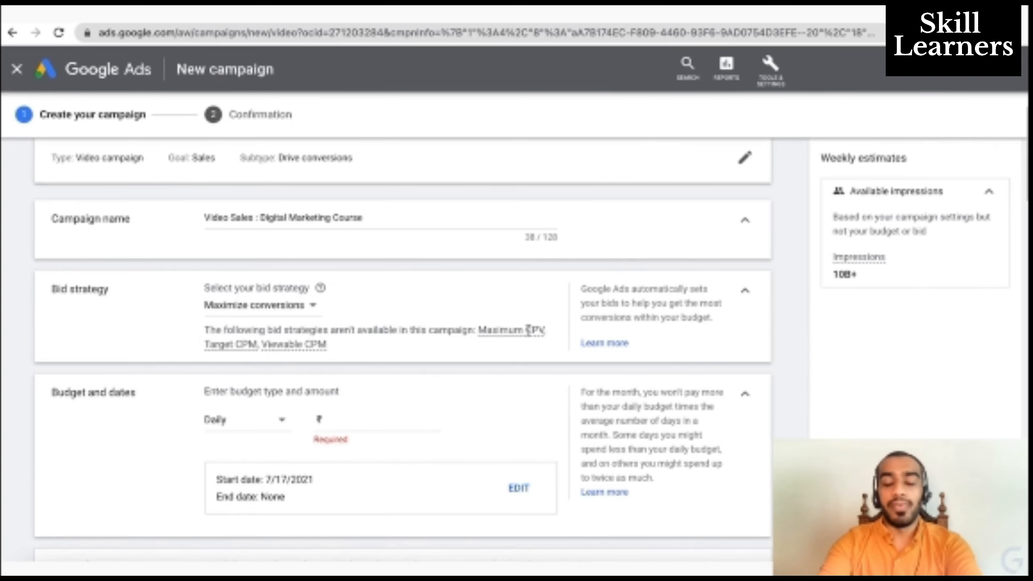
mouse_move(527, 332)
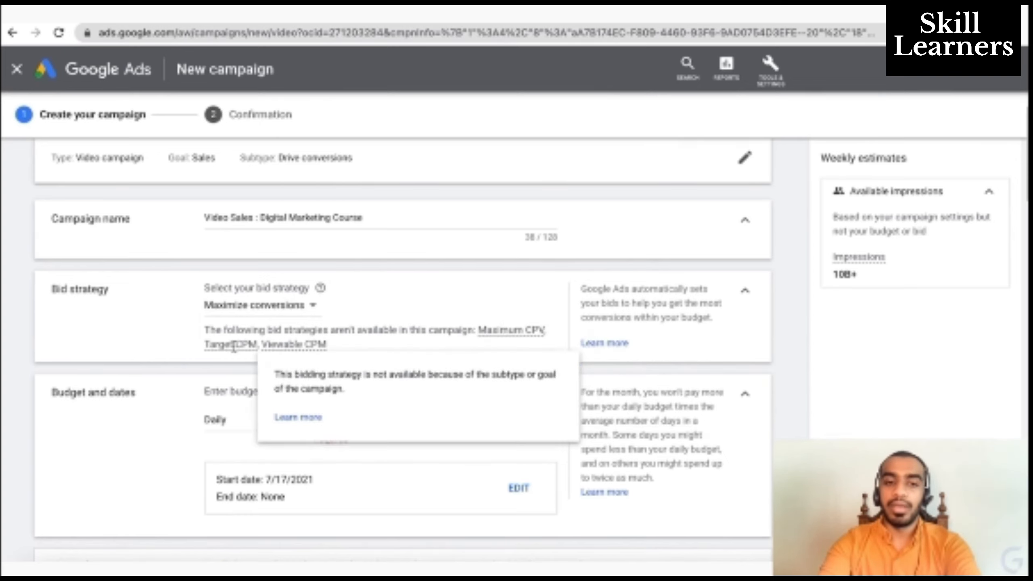
mouse_move(512, 326)
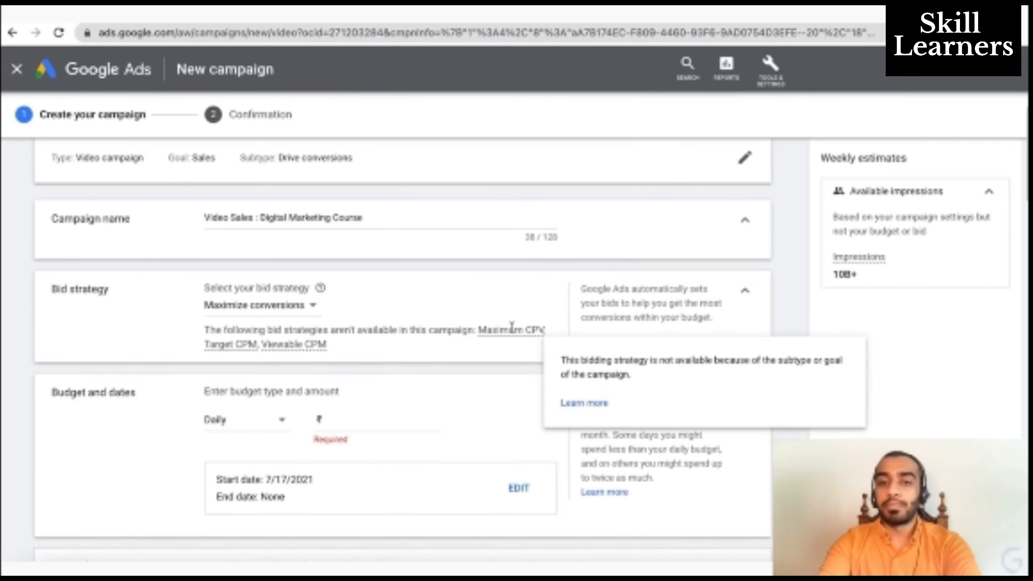
mouse_move(251, 346)
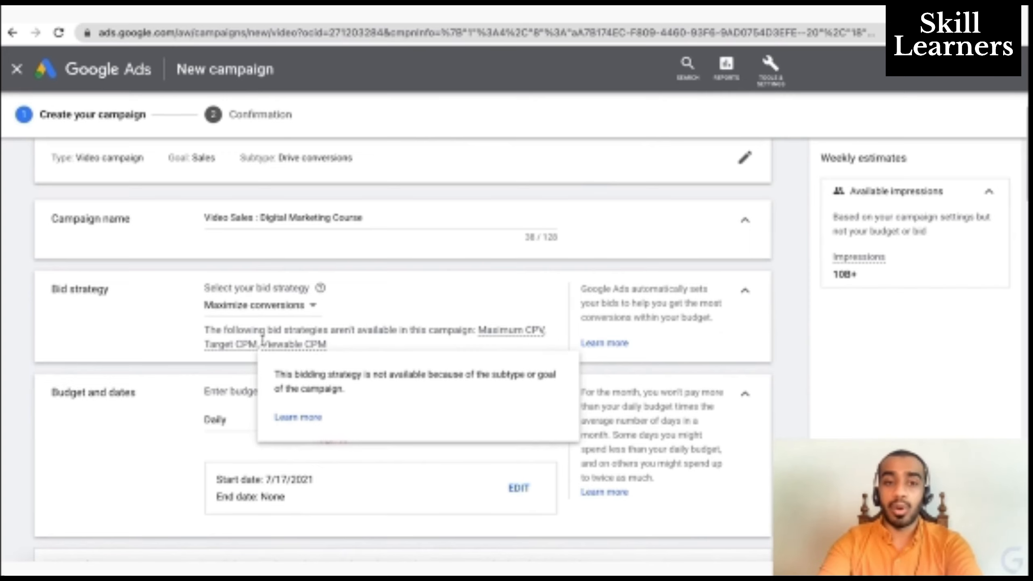
mouse_move(293, 344)
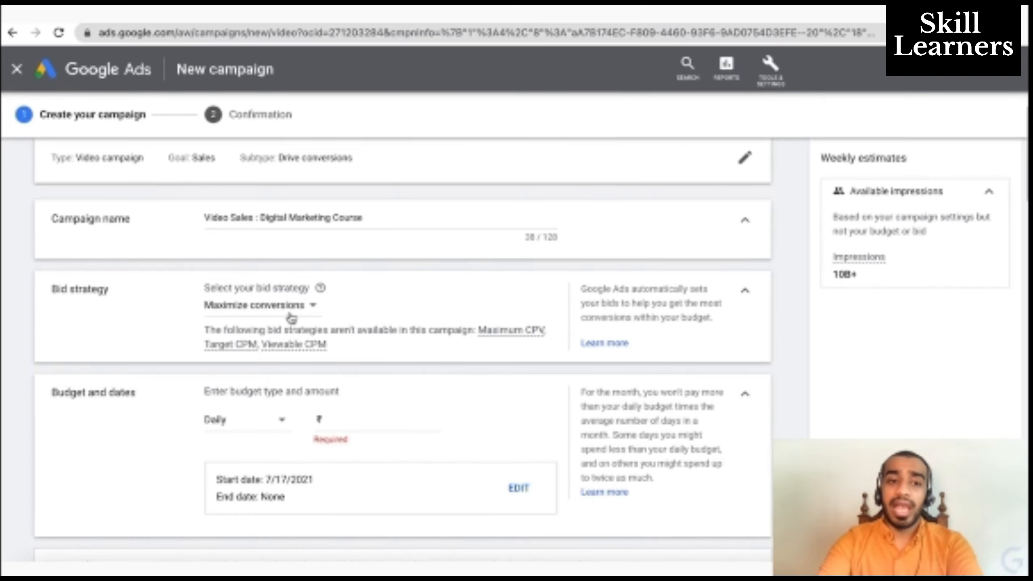
left_click(247, 311)
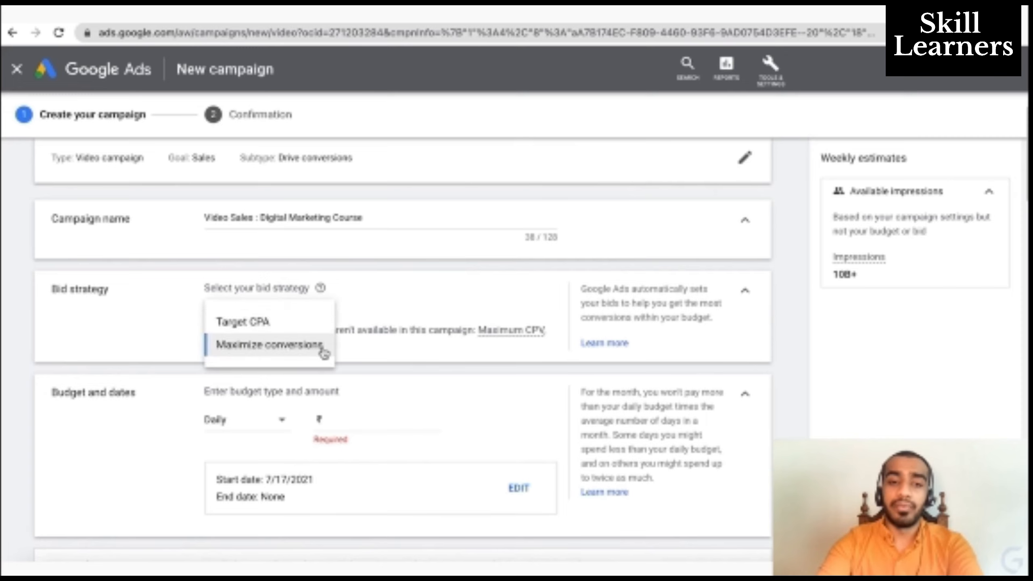
left_click(435, 313)
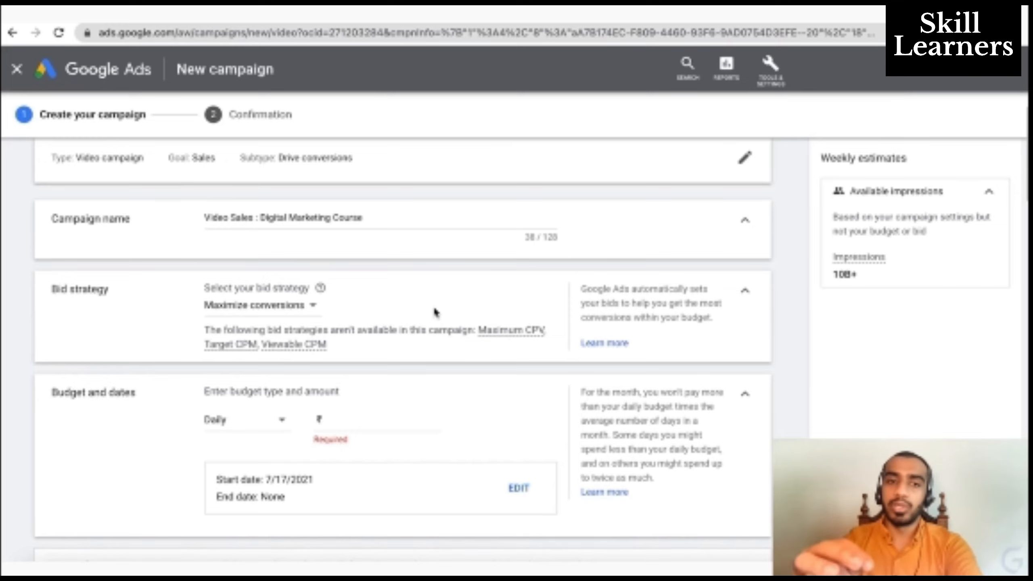
- Switch the bid strategy to Target CPA to inspect its target amount setting, and set it back to Maximize conversions
left_click(282, 312)
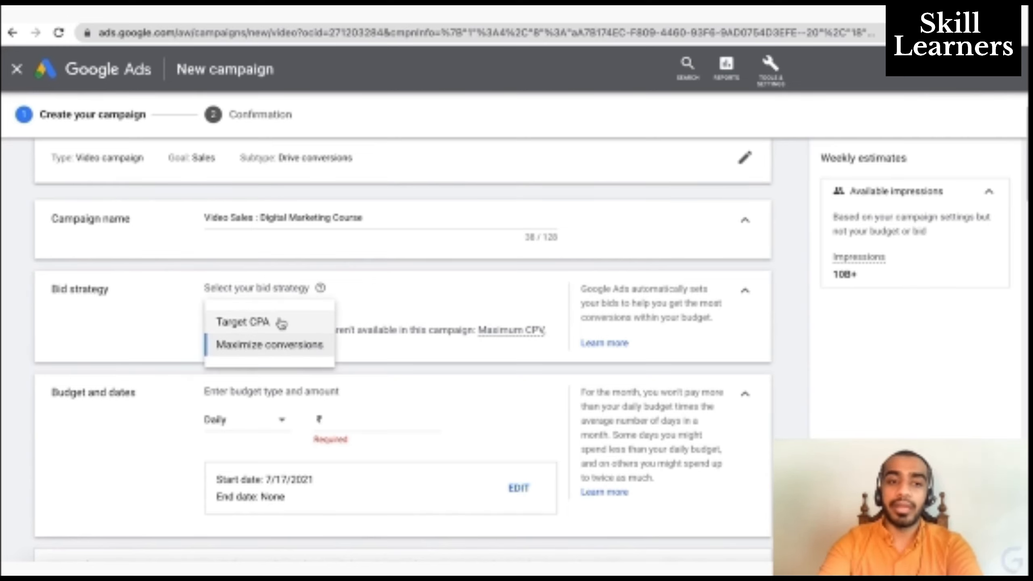
left_click(280, 323)
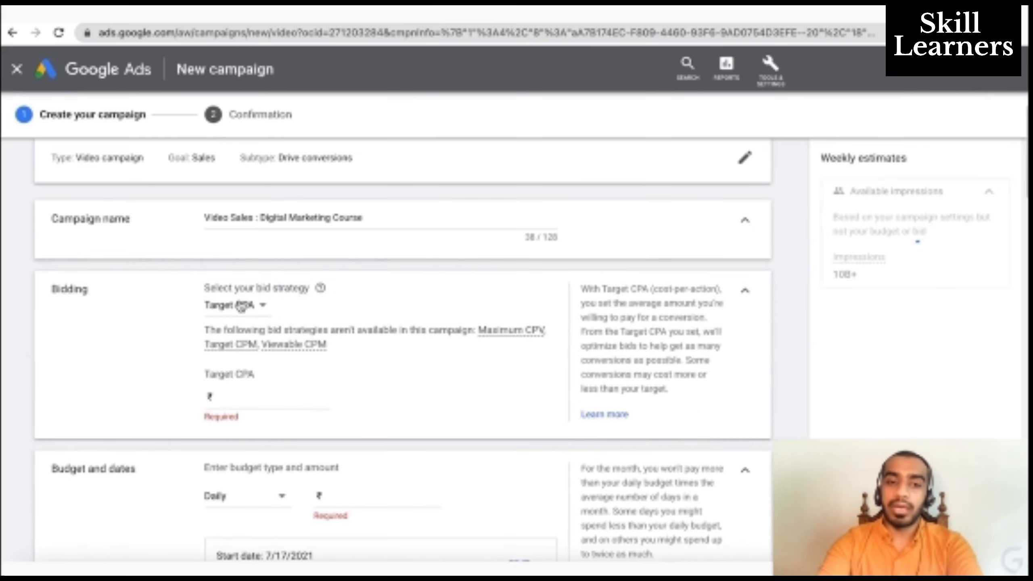
left_click(288, 399)
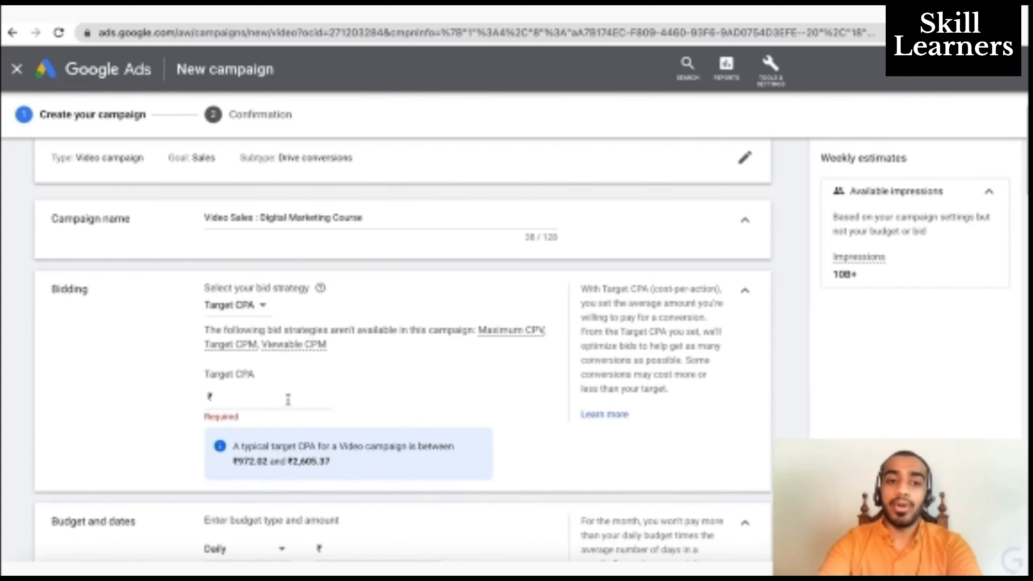
left_click(288, 399)
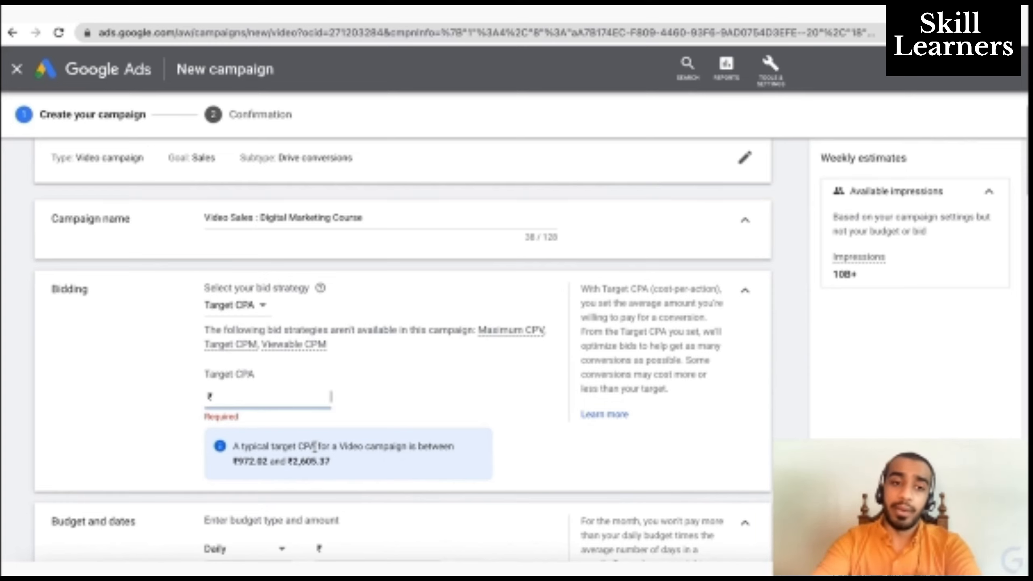
left_click(235, 305)
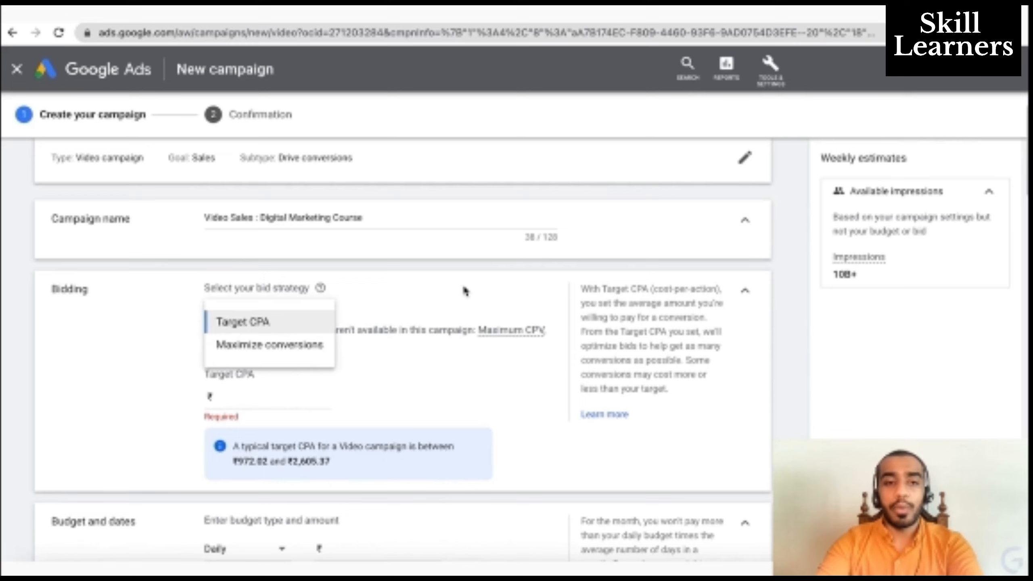
left_click(308, 345)
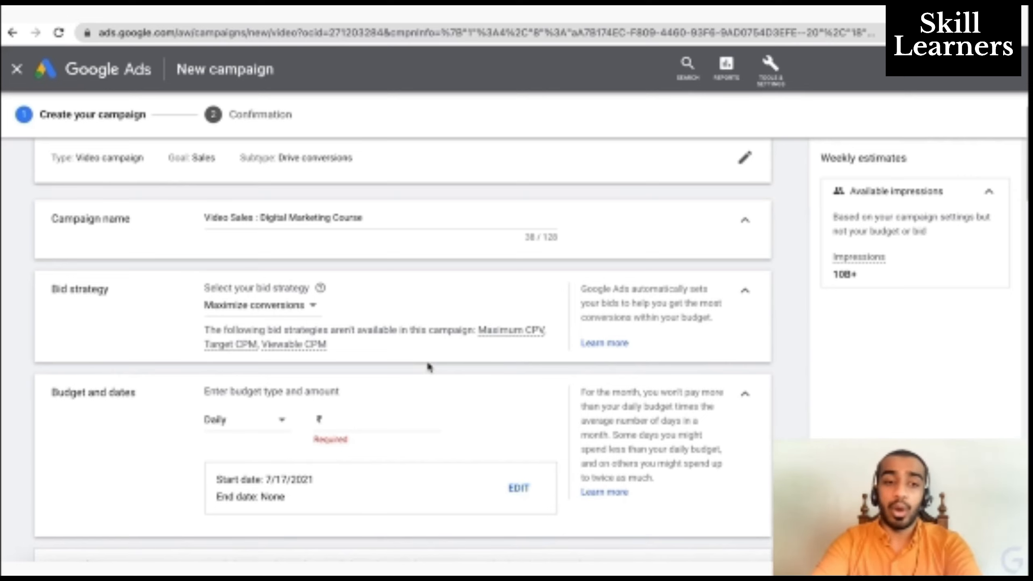
- Enter a daily campaign budget of ₹1,000
left_click(381, 418)
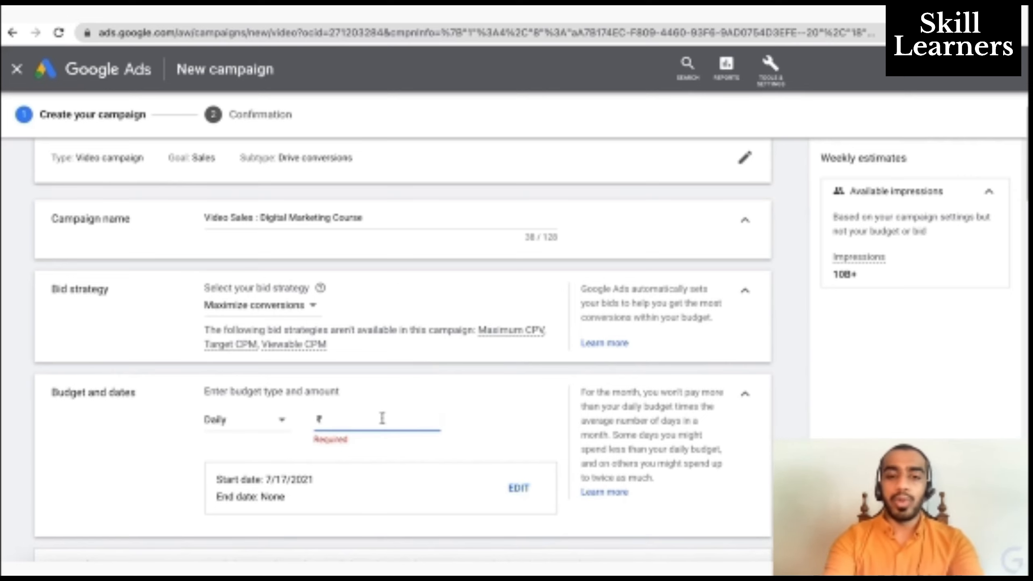
type("100")
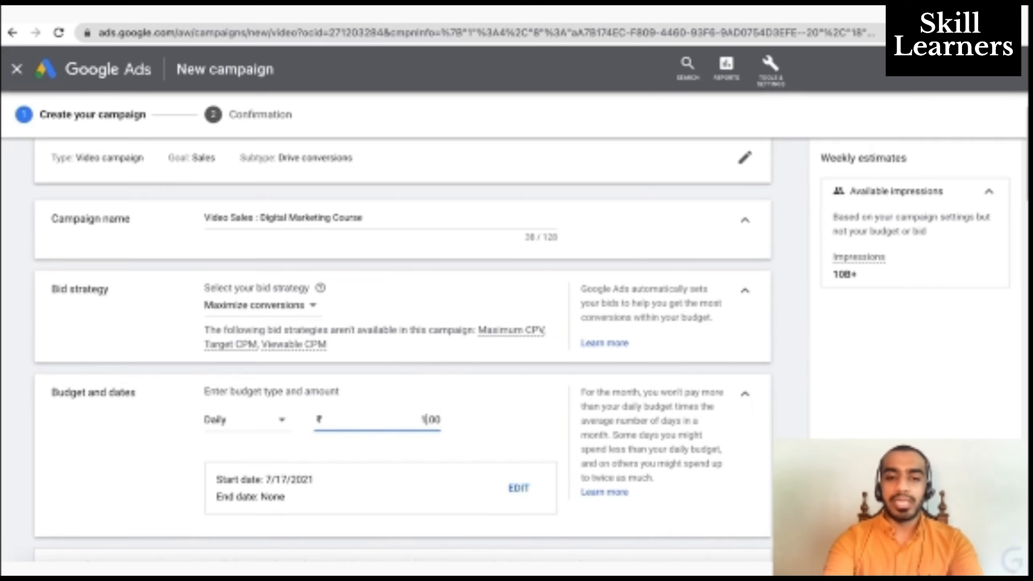
left_click(481, 449)
- Edit the campaign dates and set the end date to Jul 17, 2021
left_click(519, 488)
scroll(339, 466, "down", 3)
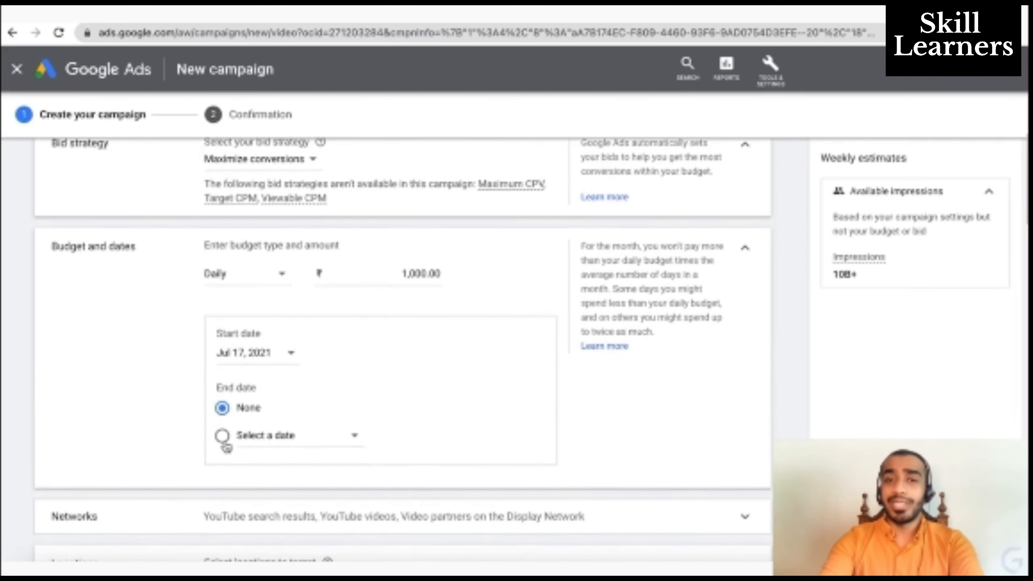
left_click(222, 436)
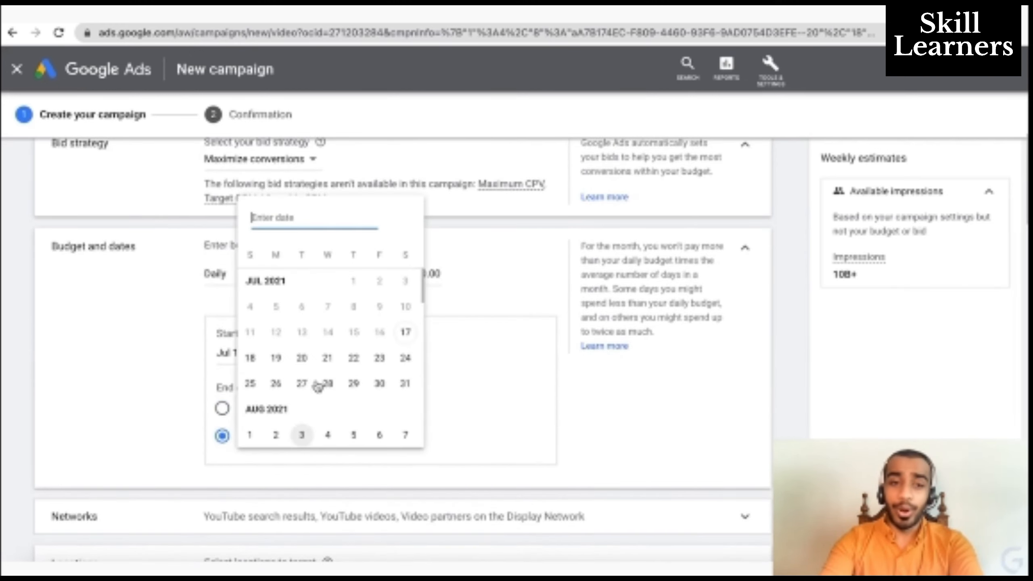
left_click(401, 340)
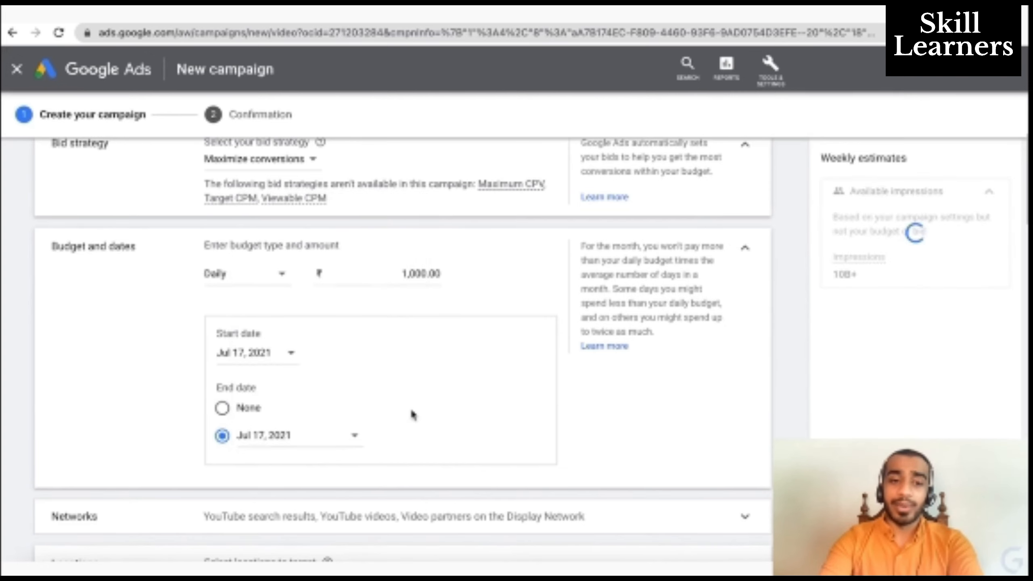
- Change the daily budget amount to ₹100
scroll(411, 415, "up", 1)
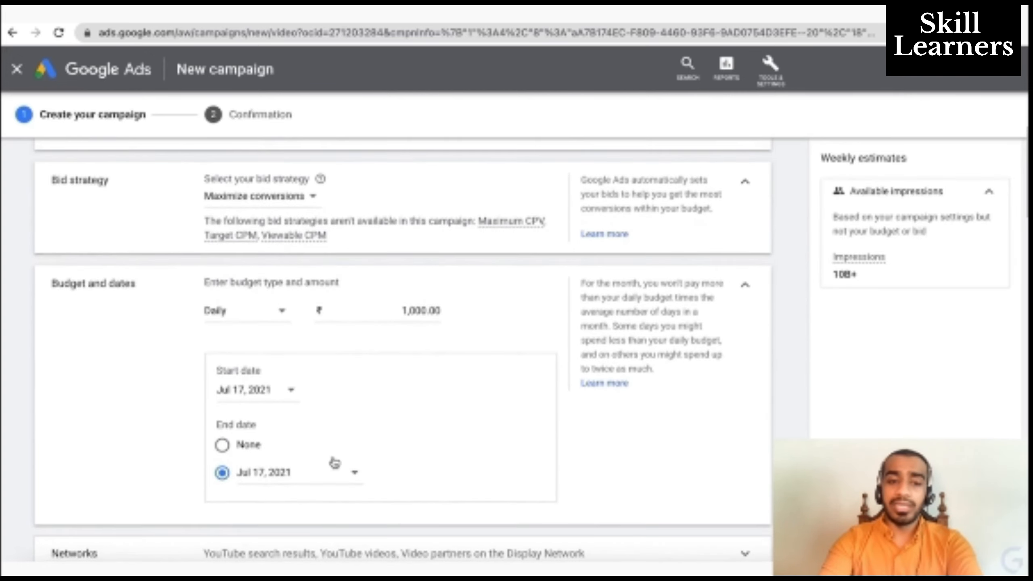
left_click(417, 307)
key("BackSpace")
key("BackSpace")
key("BackSpace")
type("1")
left_click(473, 392)
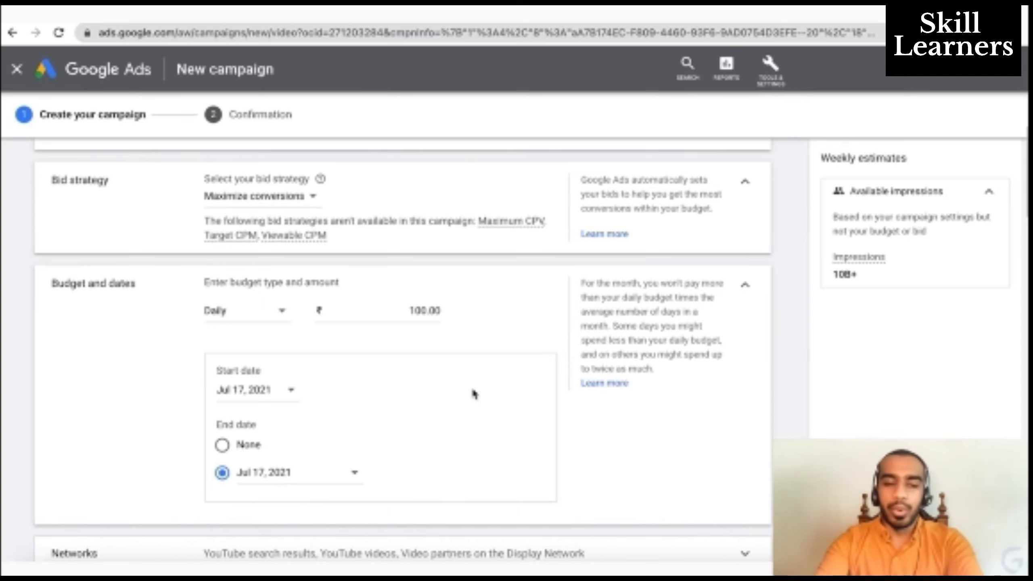
- Switch the campaign's end date to None and set it back to Jul 17, 2021
left_click(222, 444)
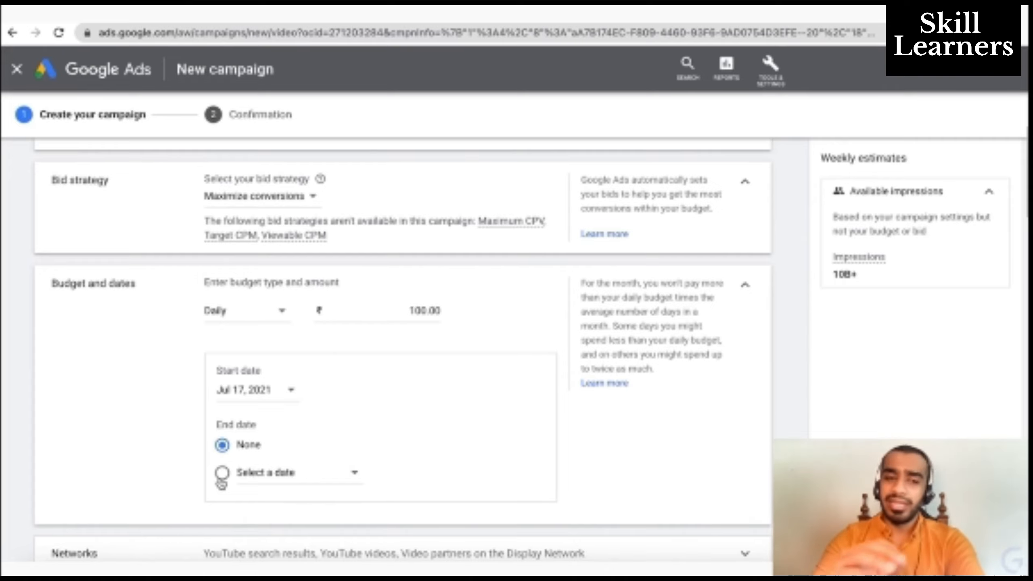
left_click(221, 474)
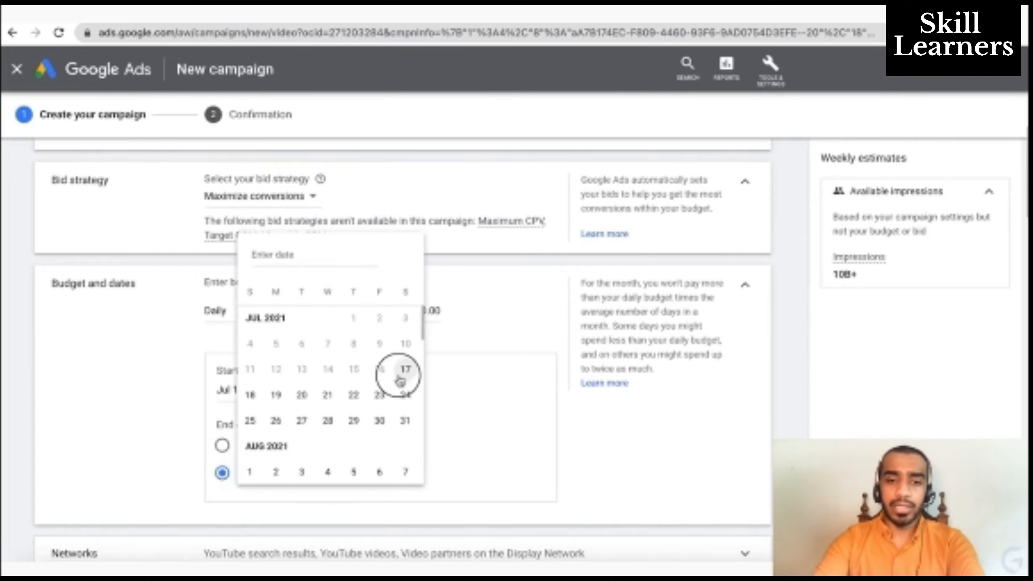
left_click(405, 375)
scroll(402, 462, "down", 7)
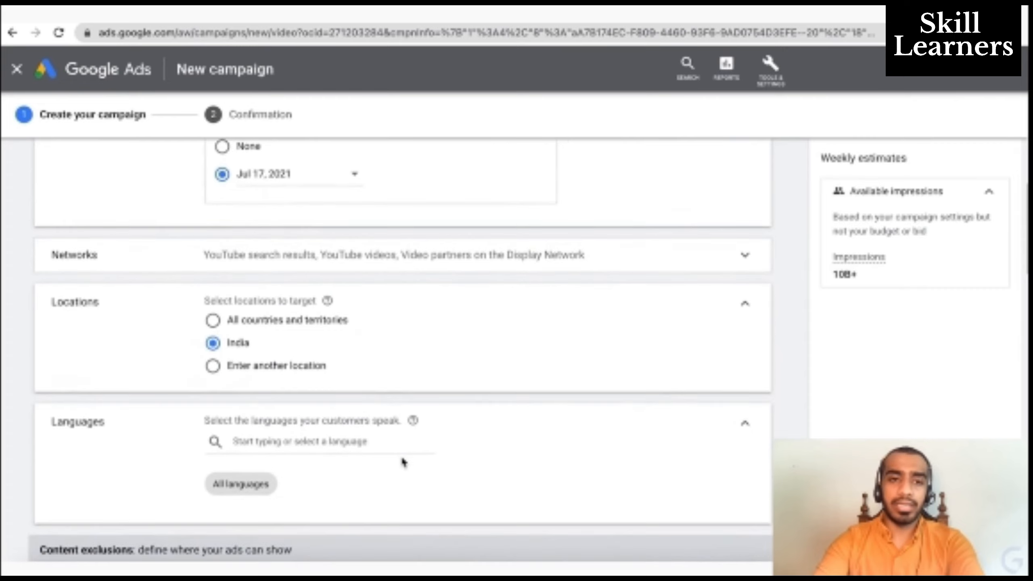
- Exclude video partners on the Display Network from the campaign's networks
left_click(500, 252)
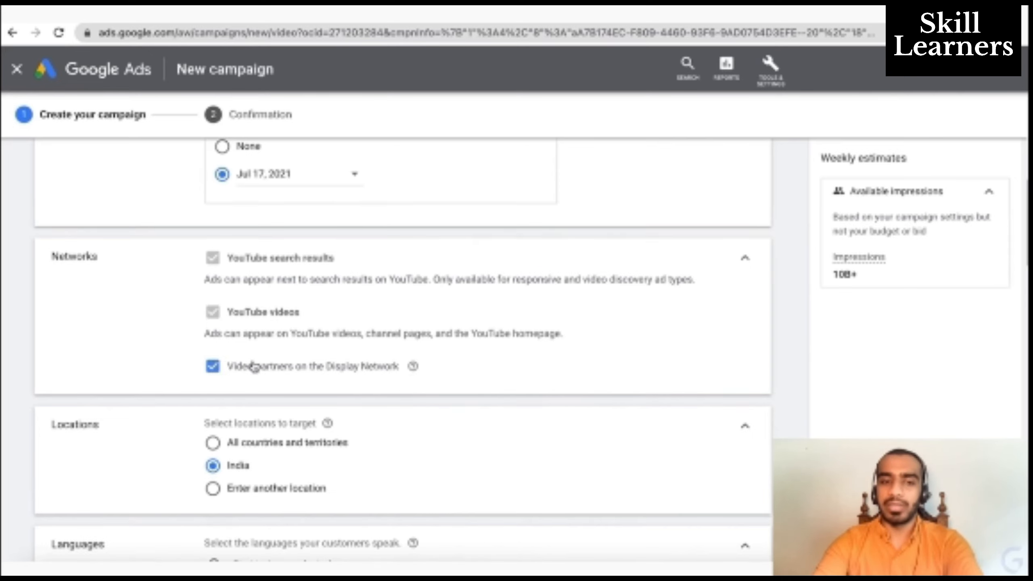
left_click(212, 373)
scroll(487, 429, "down", 1)
scroll(488, 429, "down", 2)
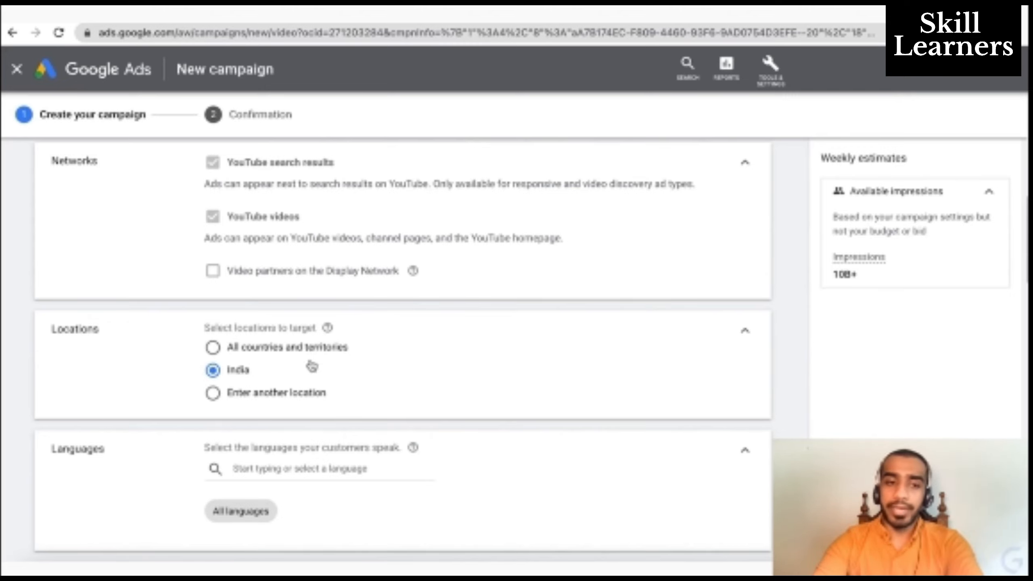
- Look through the customer languages available for targeting and close the list without choosing one
scroll(316, 372, "down", 1)
scroll(316, 372, "down", 1)
left_click(303, 353)
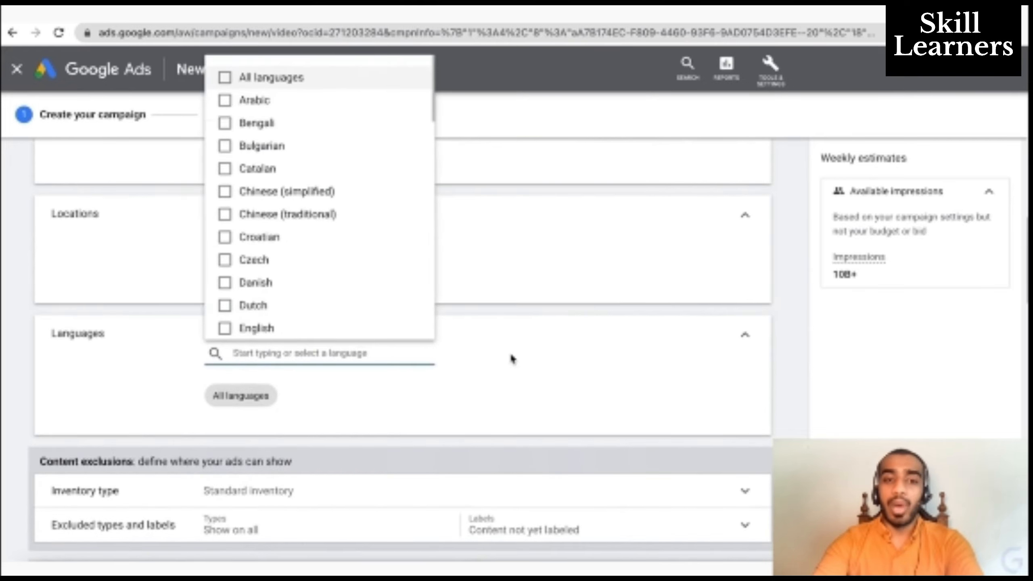
scroll(364, 261, "down", 15)
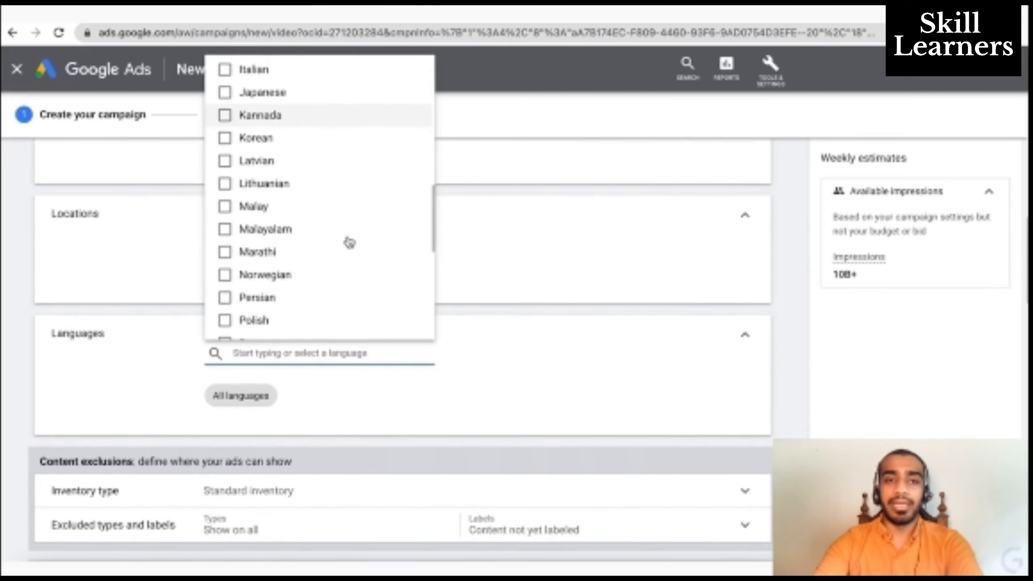
scroll(349, 243, "down", 4)
scroll(349, 243, "up", 19)
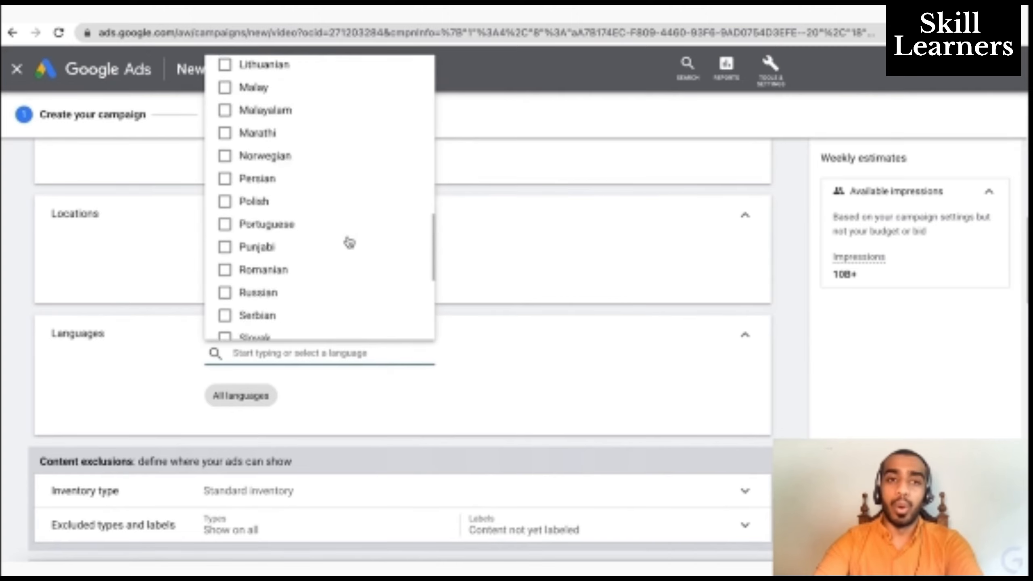
left_click(523, 404)
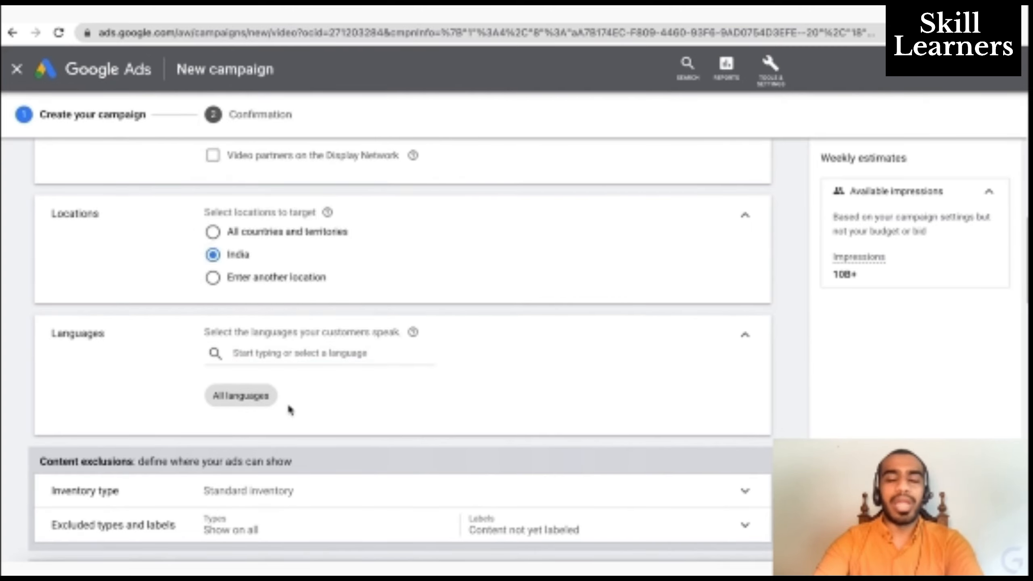
- Expand the inventory type setting and review the Expanded, Standard and Limited inventory options
scroll(324, 398, "down", 1)
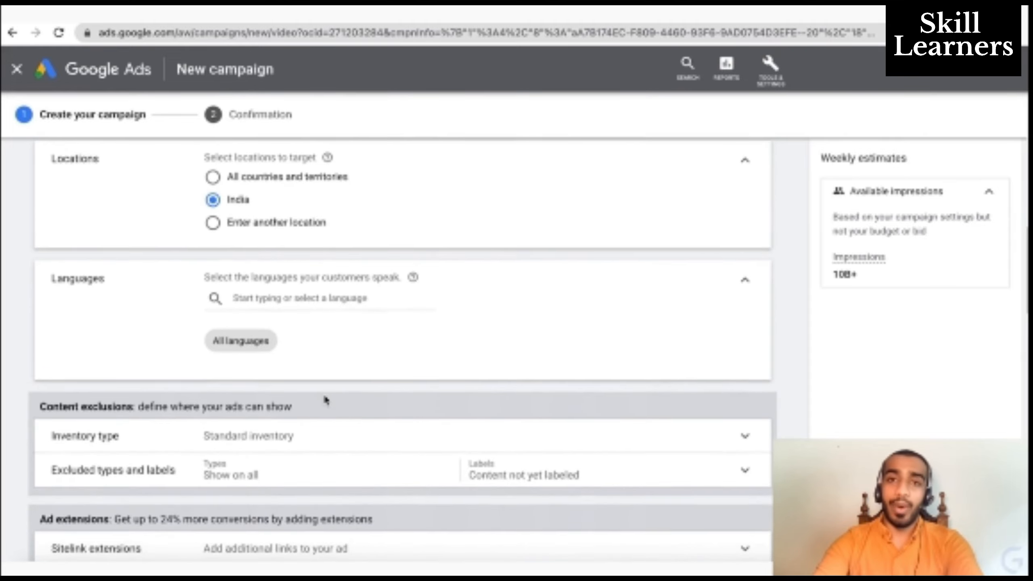
scroll(325, 400, "down", 1)
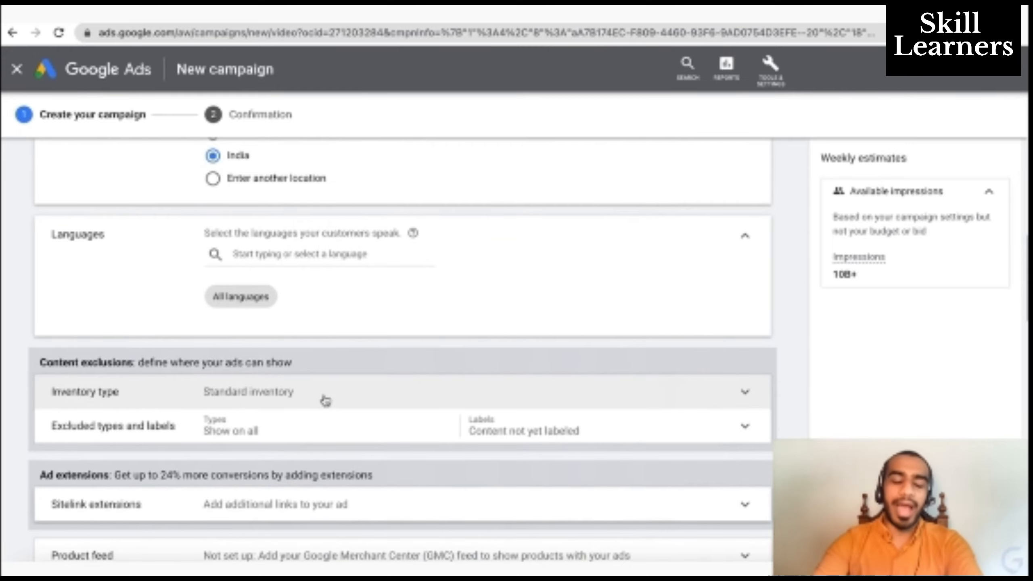
left_click(326, 400)
scroll(326, 400, "down", 2)
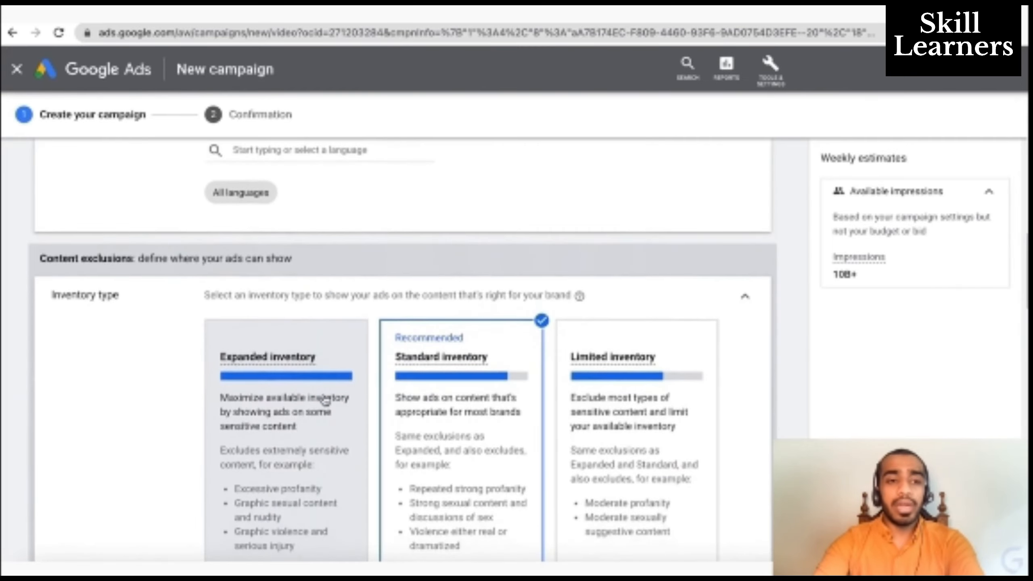
scroll(325, 400, "down", 2)
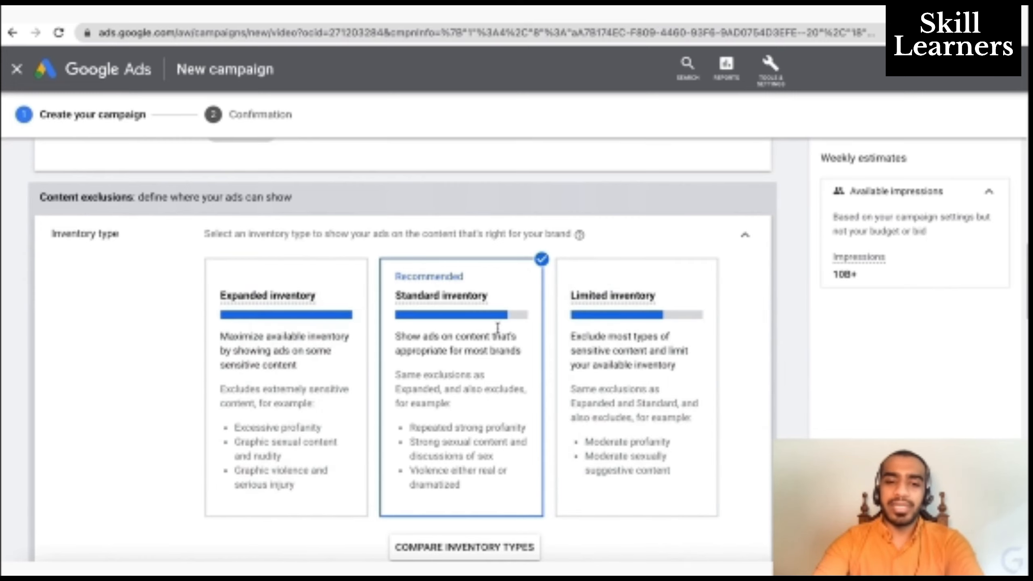
scroll(457, 369, "down", 2)
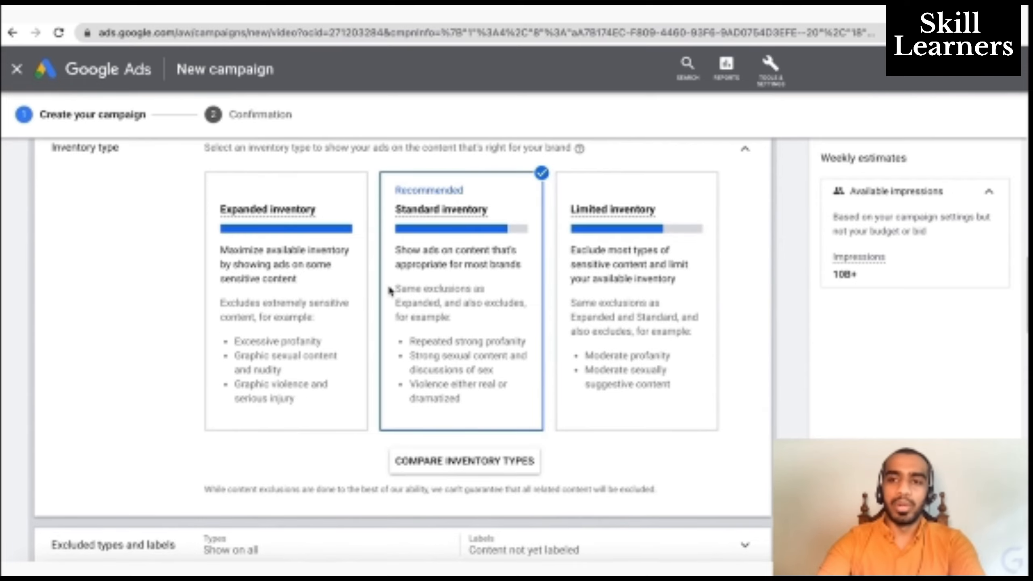
- Review the content types and digital content labels that can be excluded, and collapse the section
scroll(389, 290, "down", 6)
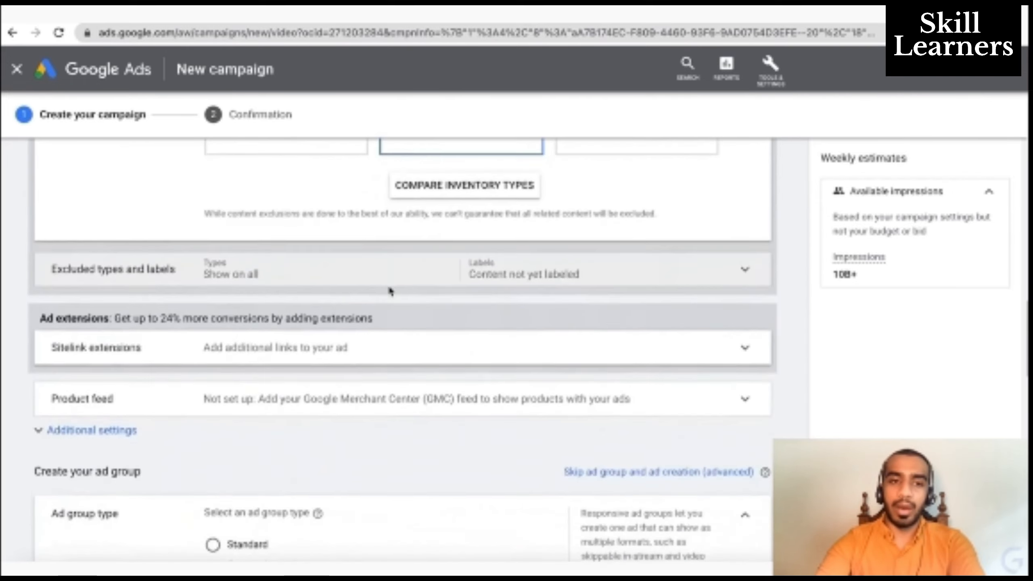
scroll(389, 290, "down", 1)
left_click(430, 236)
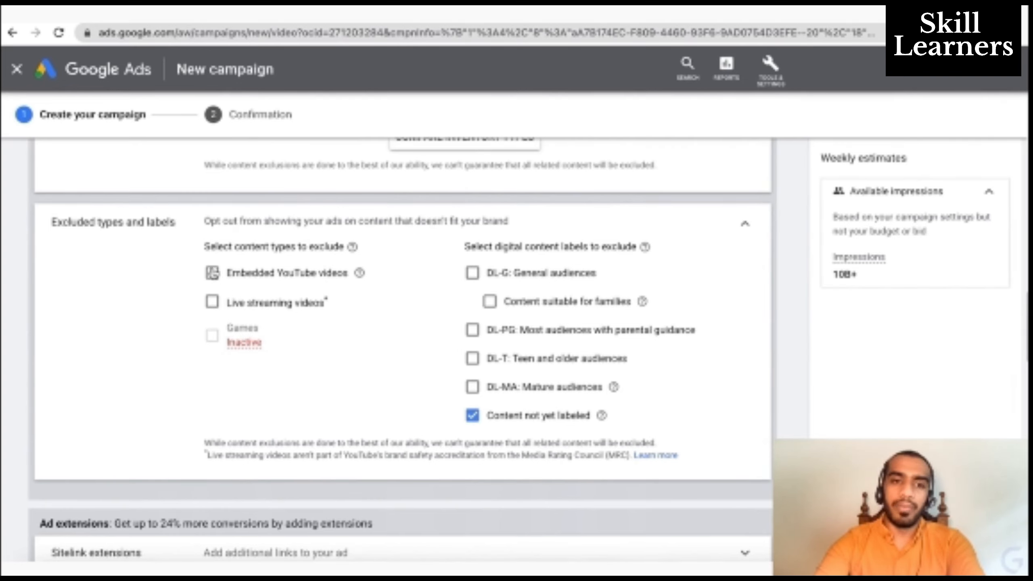
left_click(738, 230)
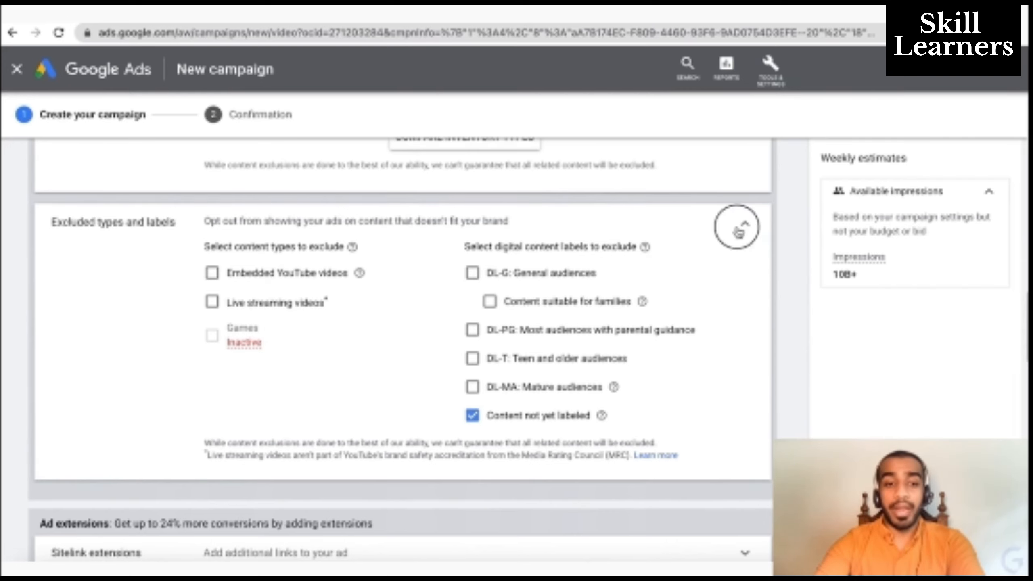
- Examine the fields for the campaign-level sitelink extensions and collapse the section
left_click(499, 306)
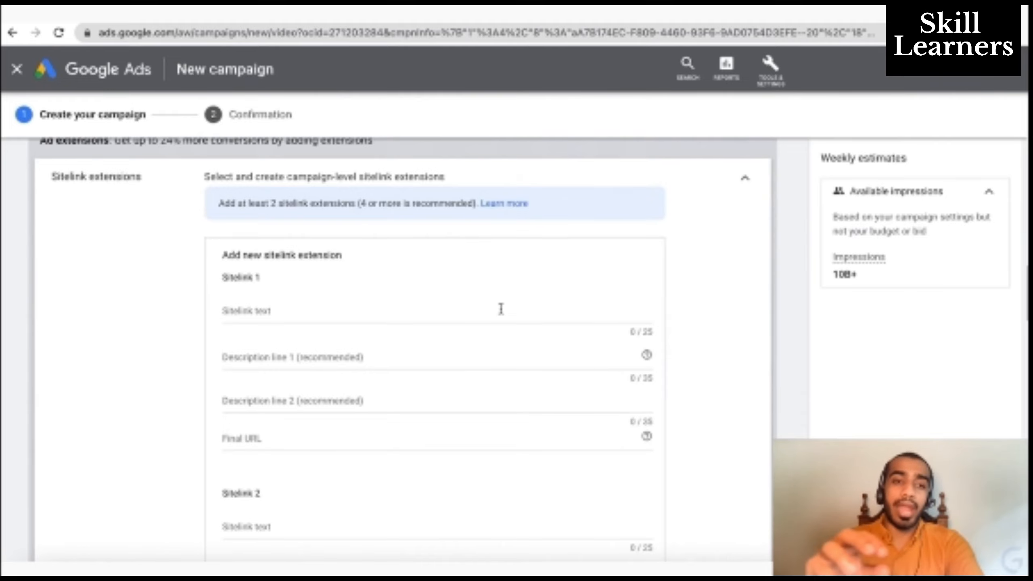
scroll(502, 309, "up", 1)
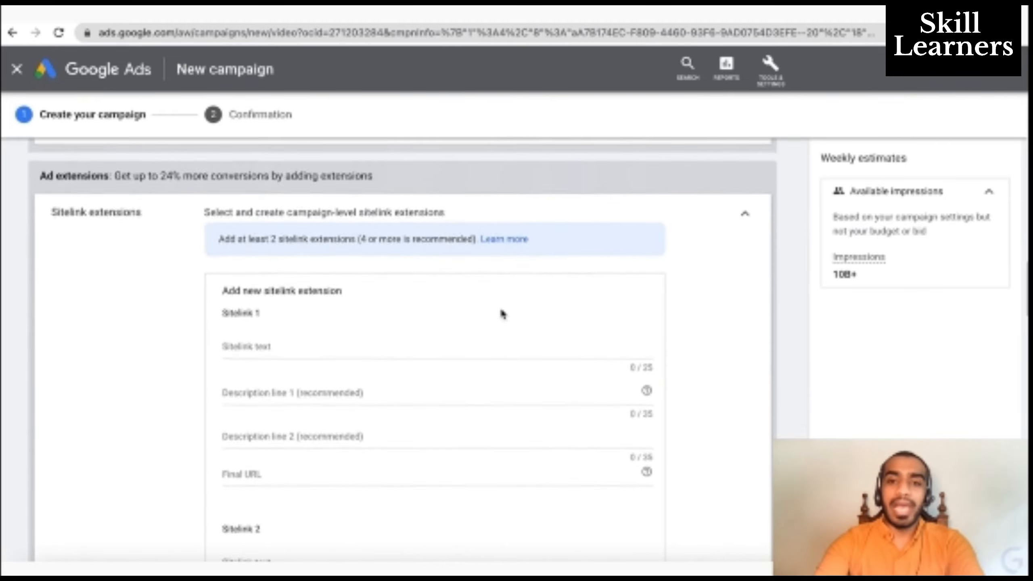
scroll(503, 315, "down", 1)
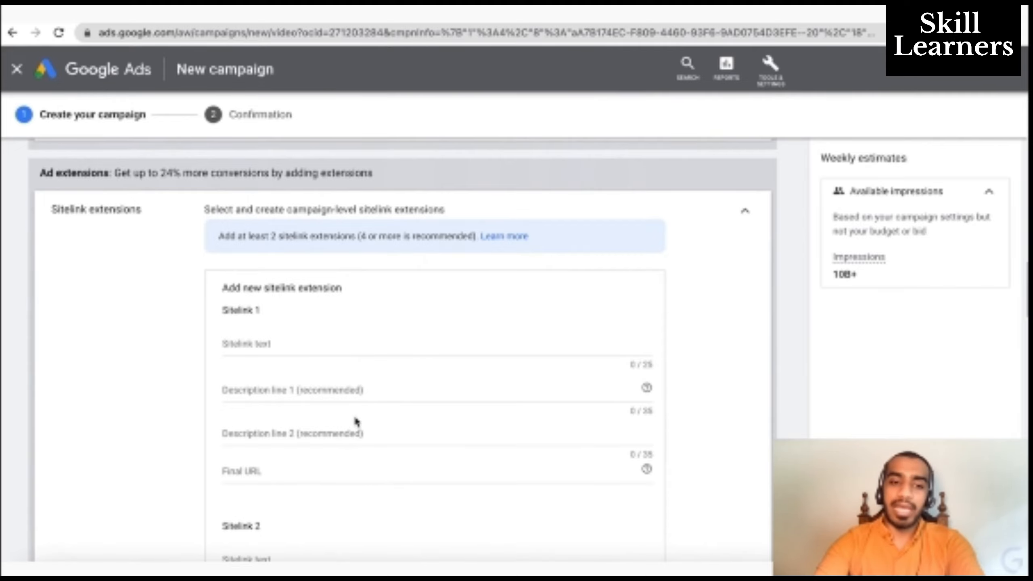
scroll(376, 422, "down", 15)
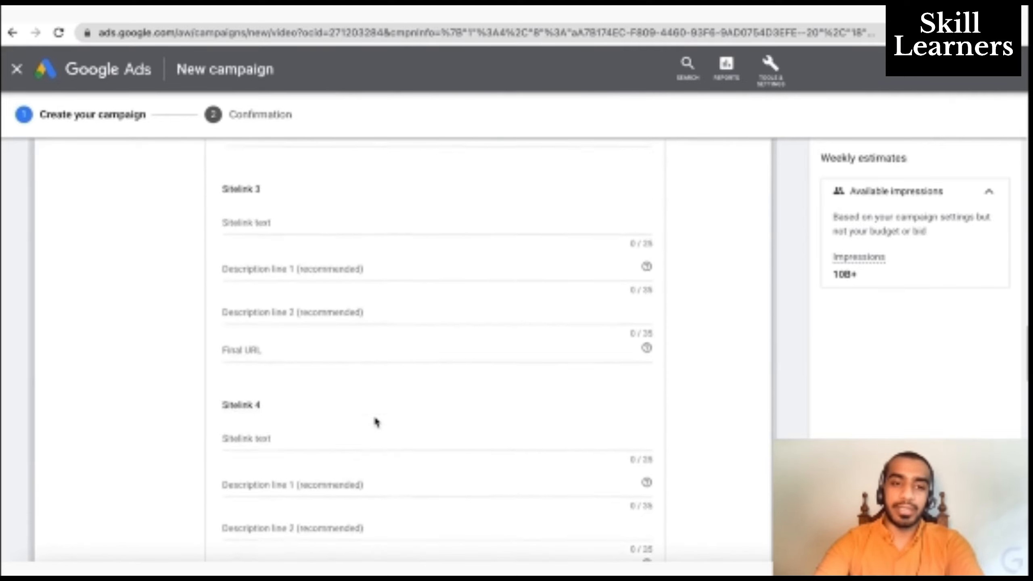
scroll(376, 422, "down", 3)
scroll(376, 422, "up", 20)
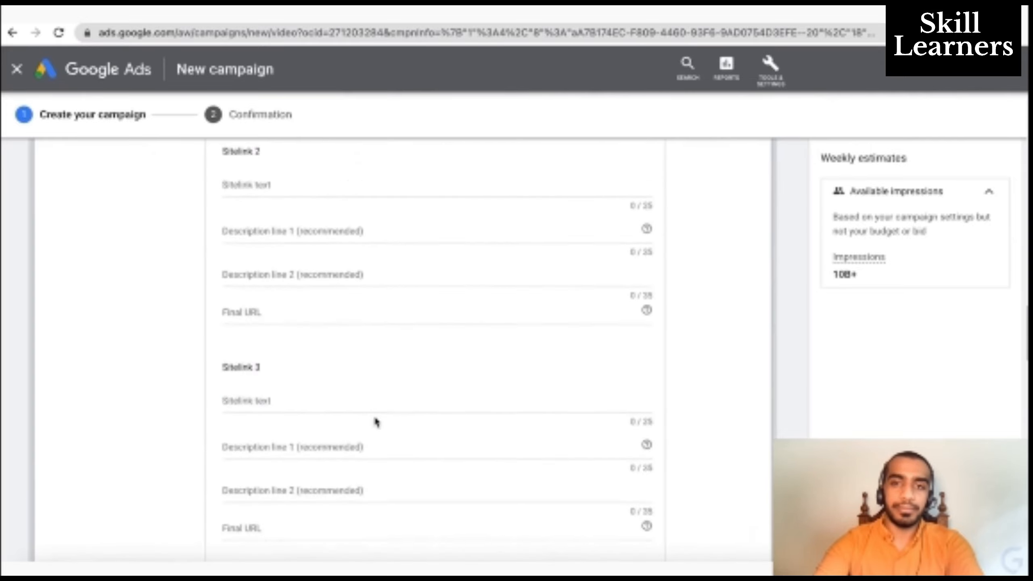
scroll(376, 422, "up", 3)
scroll(373, 415, "down", 1)
left_click(745, 271)
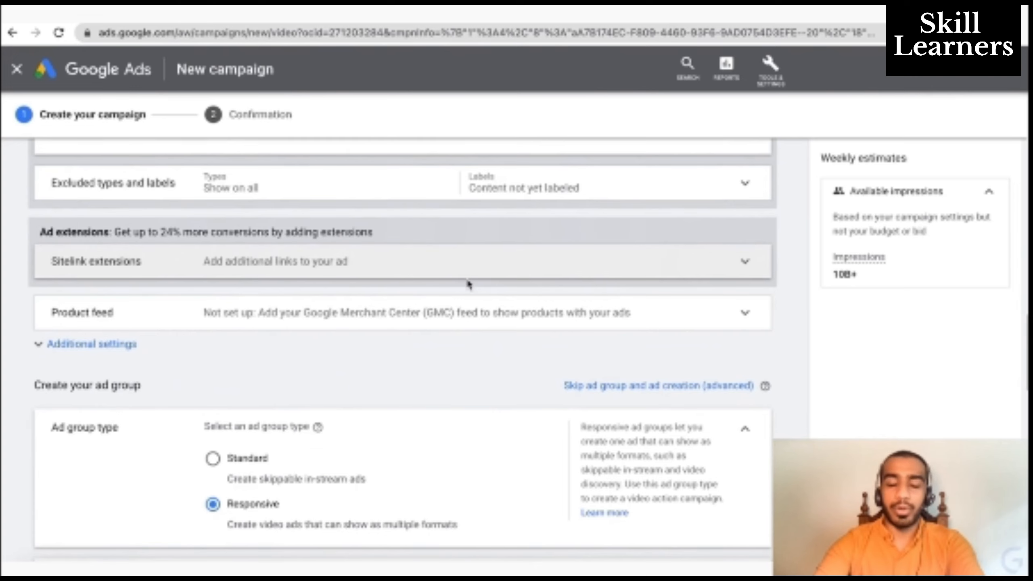
- Enable the Google Merchant Center product feed for the campaign and switch it off again
left_click(601, 320)
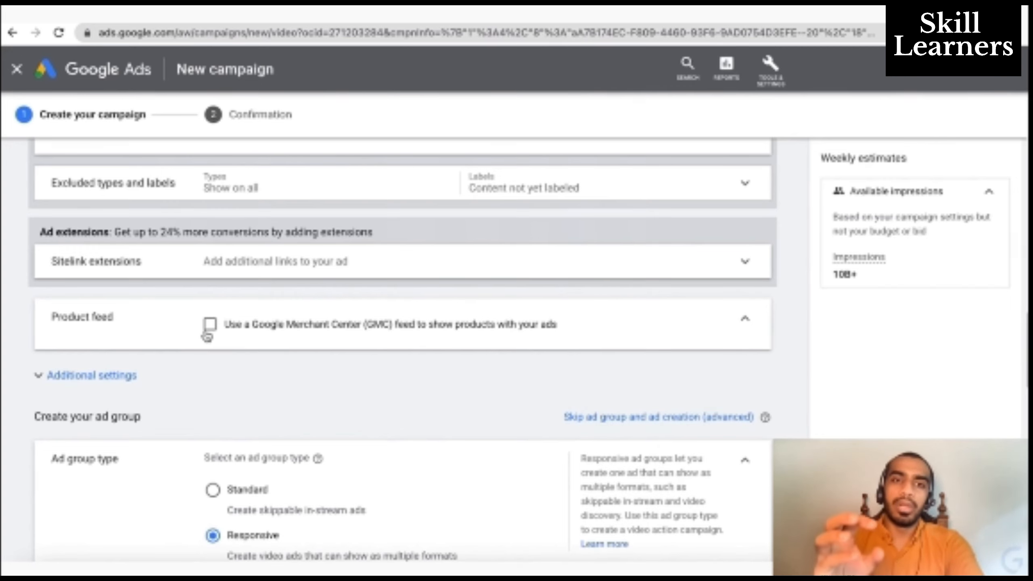
left_click(208, 332)
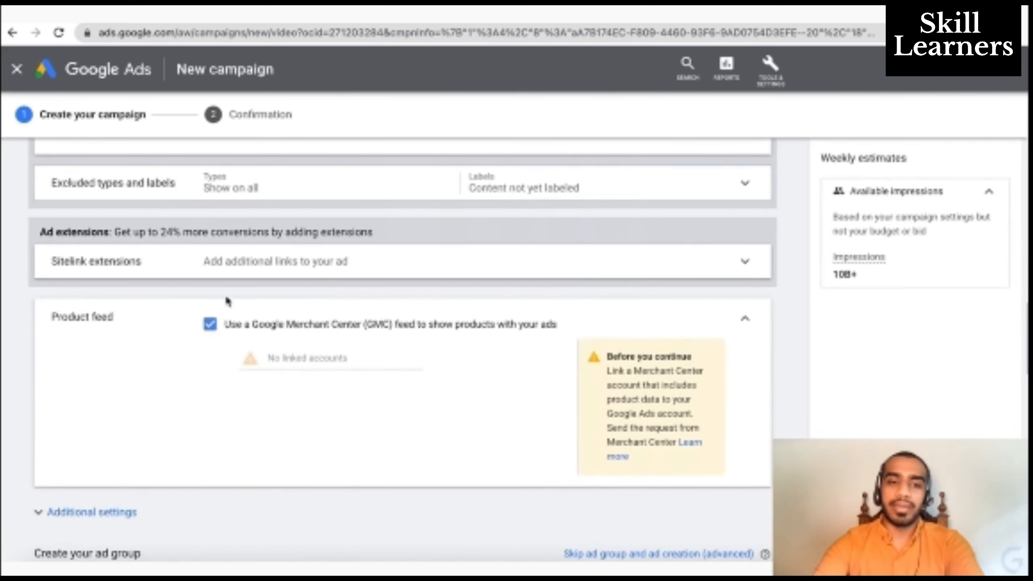
left_click(210, 326)
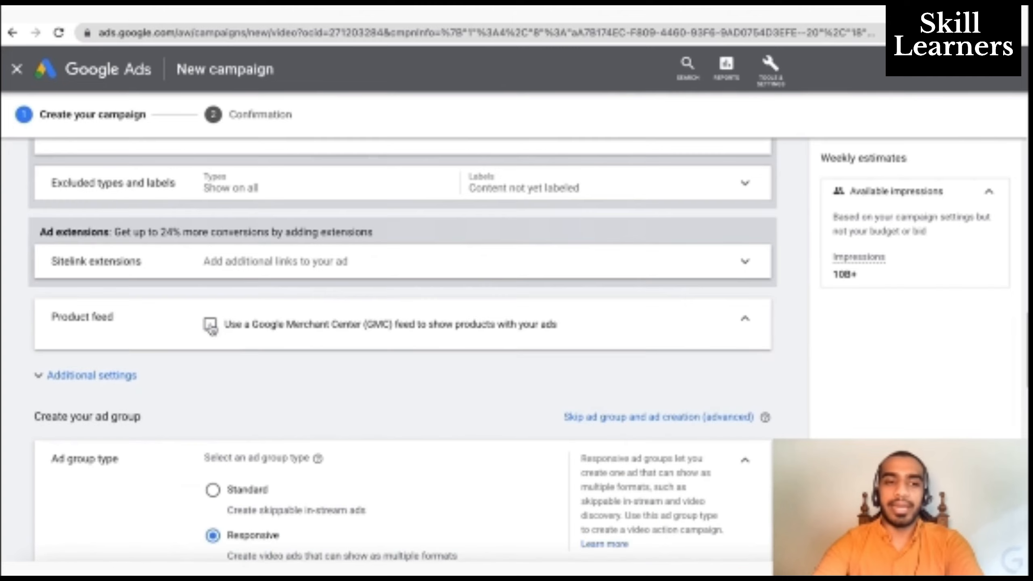
- Expand the additional settings and set conversions to use conversion actions chosen for this campaign
left_click(148, 376)
scroll(279, 390, "down", 2)
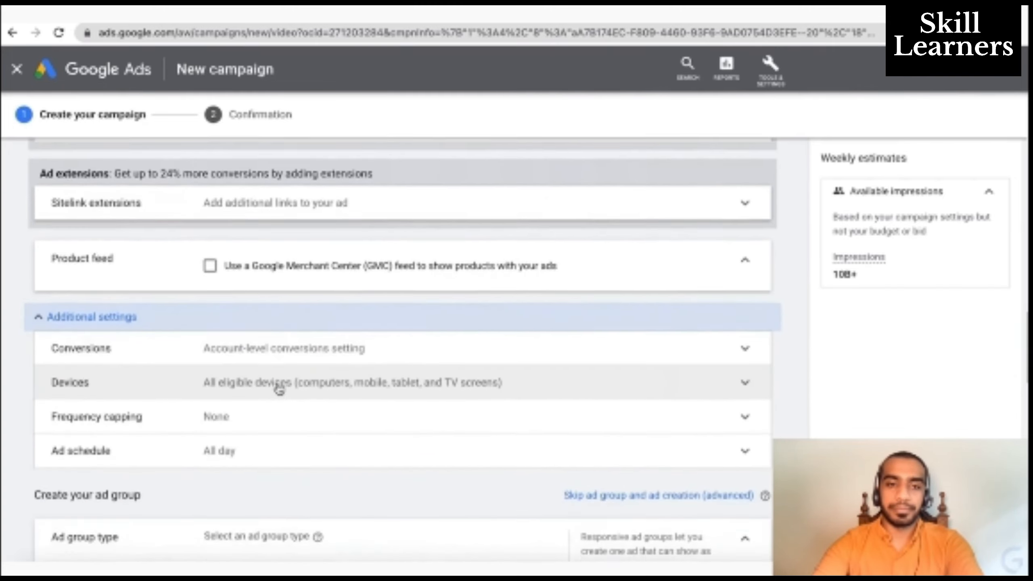
left_click(397, 344)
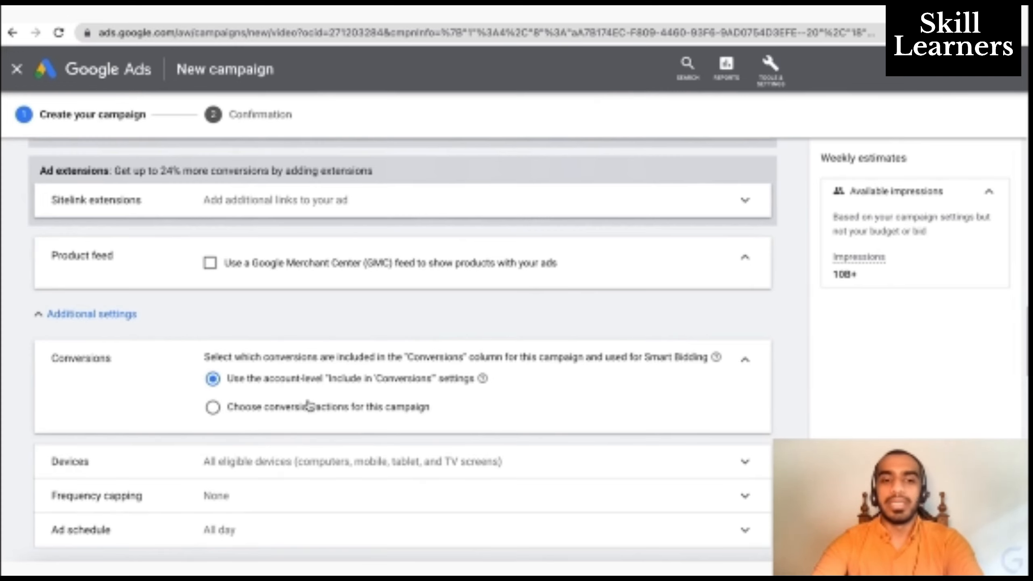
left_click(297, 413)
left_click(313, 431)
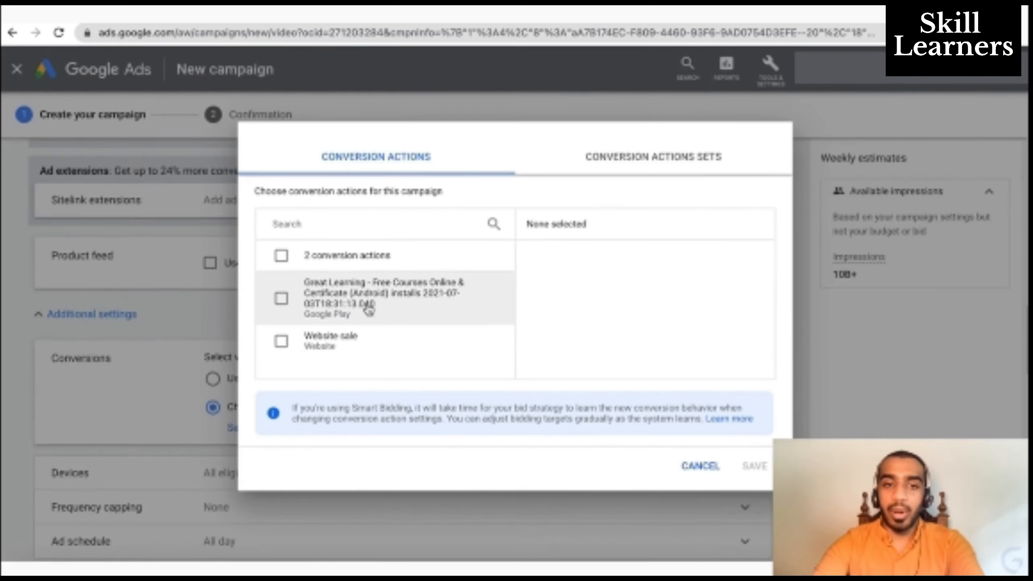
left_click(365, 357)
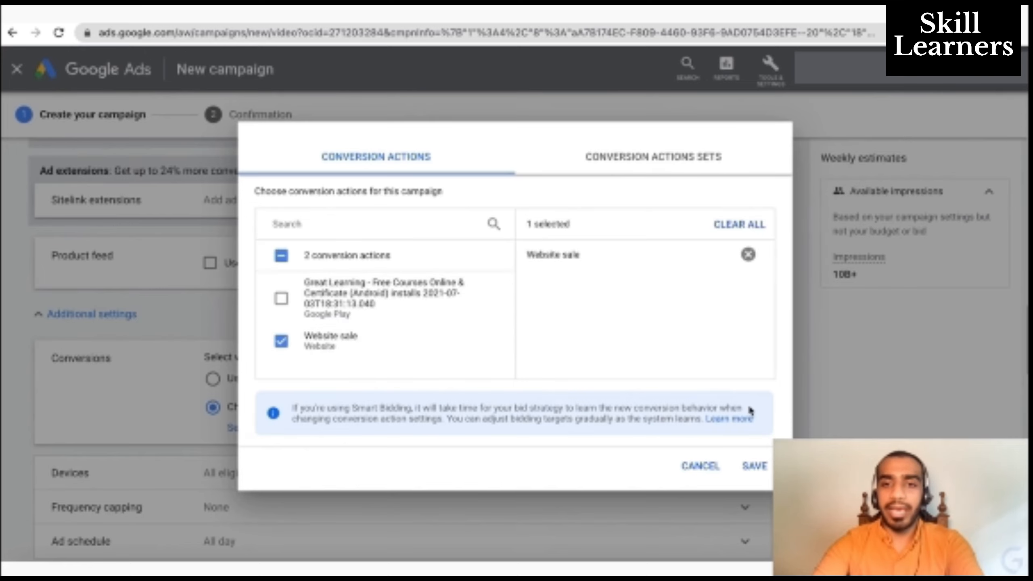
left_click(708, 470)
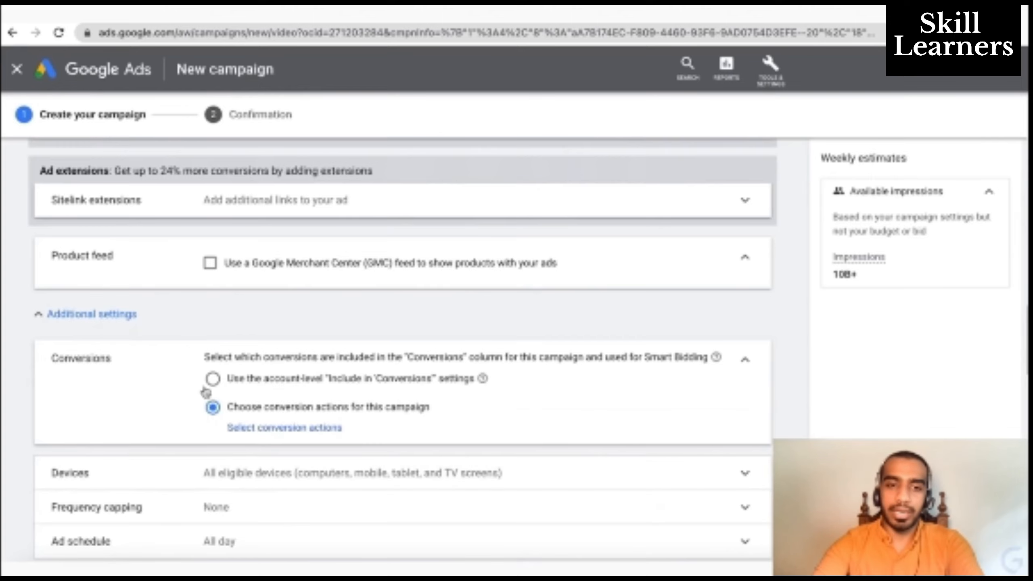
- Select Website sale as the campaign's conversion action and save the selection
left_click(325, 428)
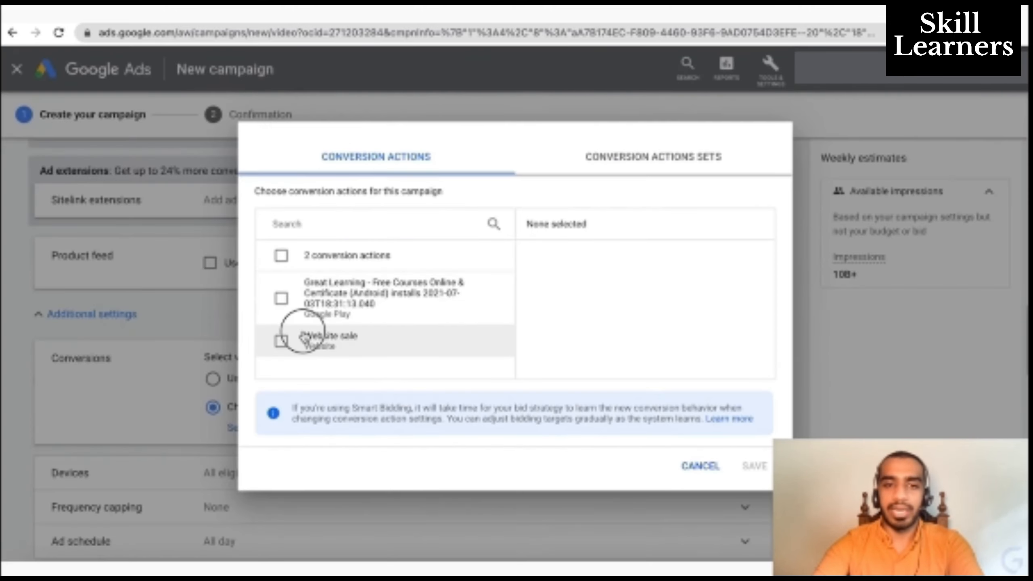
left_click(281, 340)
left_click(742, 472)
- Switch the devices setting to specific targeting and return it to all eligible devices
scroll(459, 364, "down", 3)
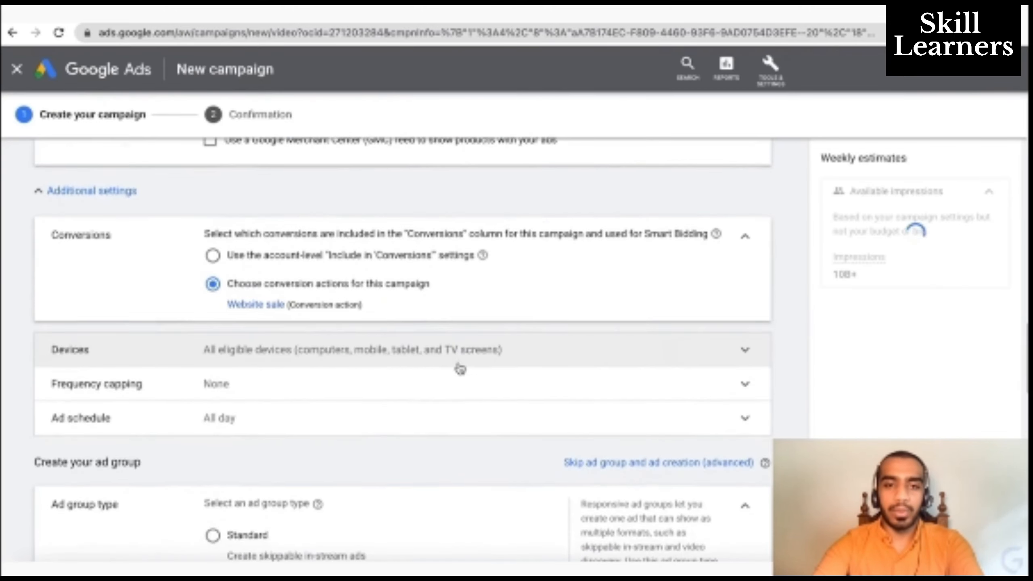
left_click(514, 350)
scroll(514, 350, "down", 3)
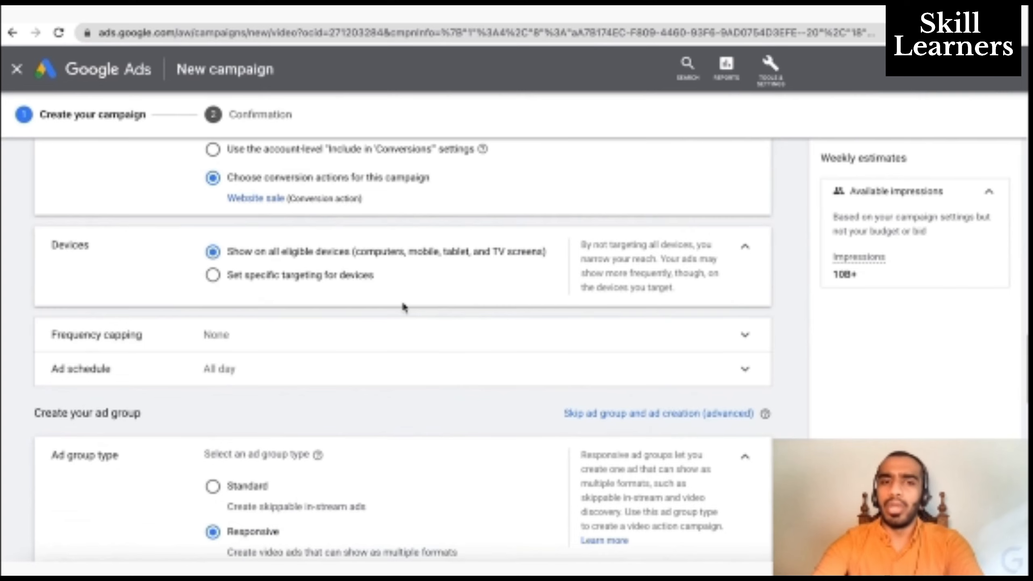
left_click(327, 275)
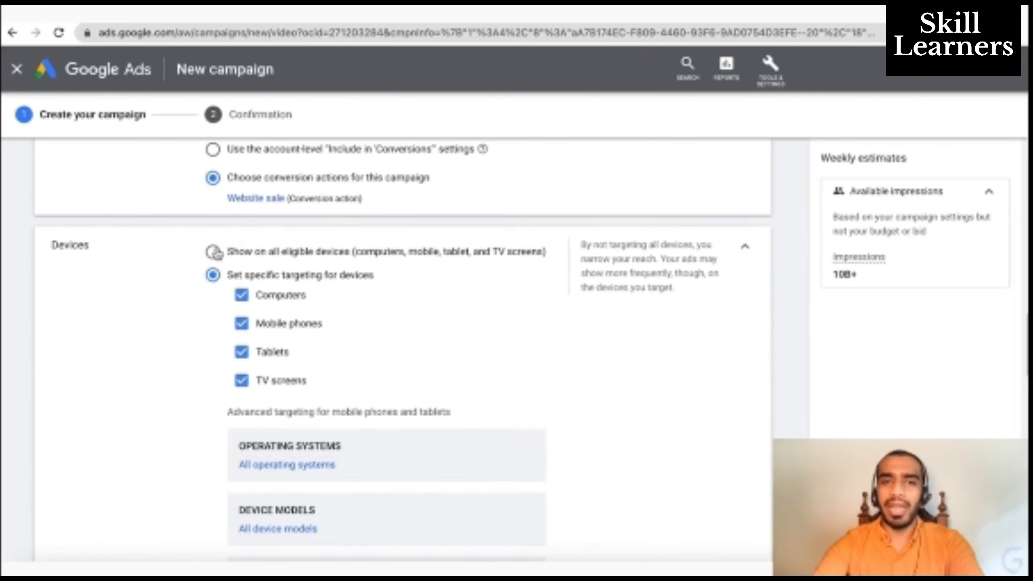
left_click(213, 252)
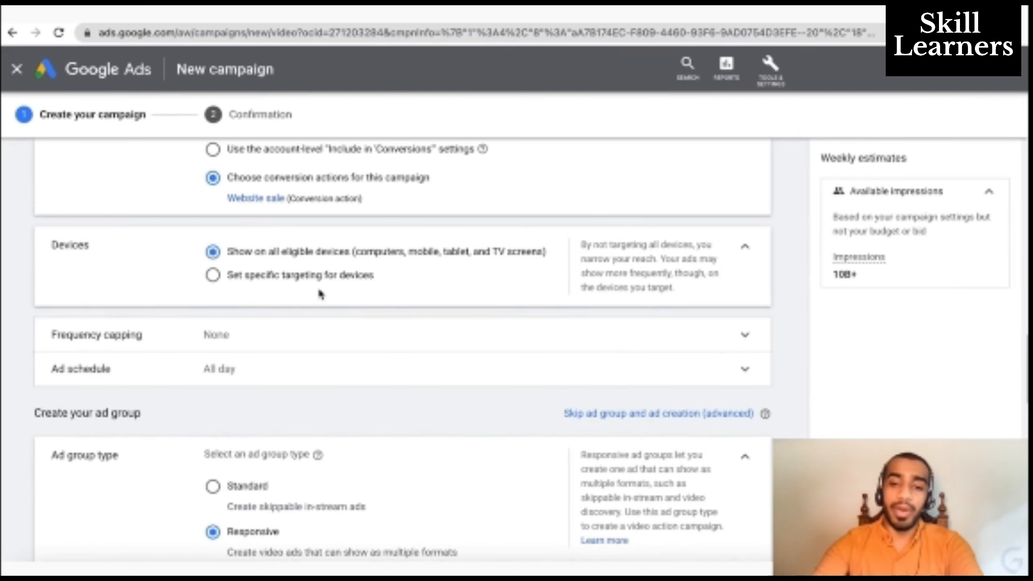
- Open frequency capping, try an impression cap of 5 per week, and remove the cap again
left_click(527, 335)
scroll(528, 309, "down", 1)
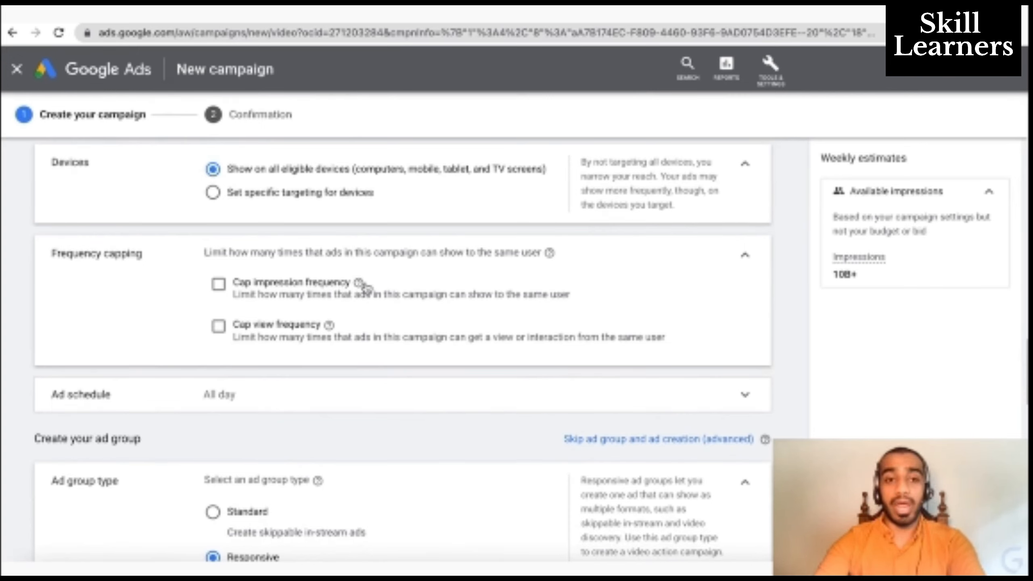
left_click(219, 284)
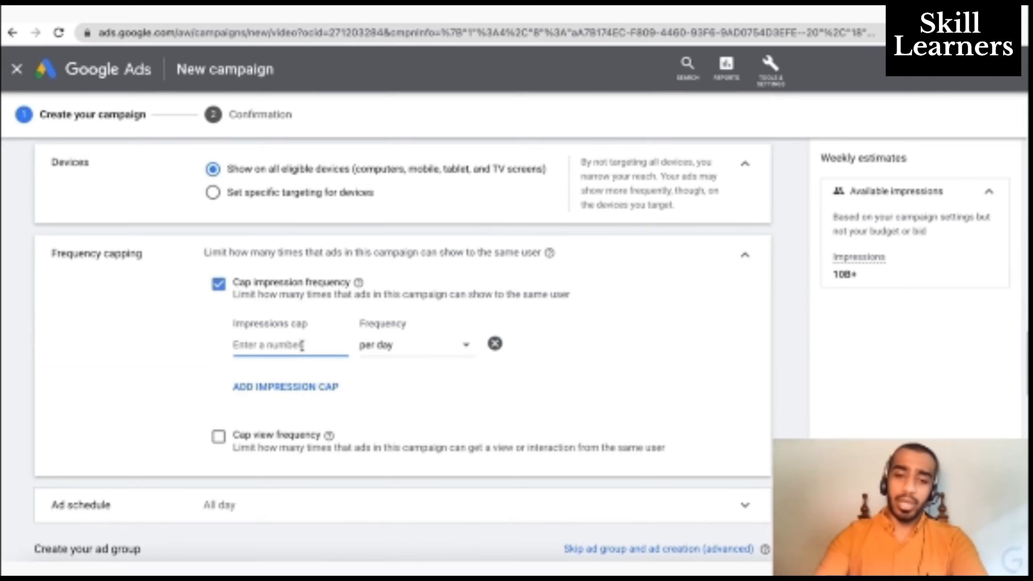
type("2")
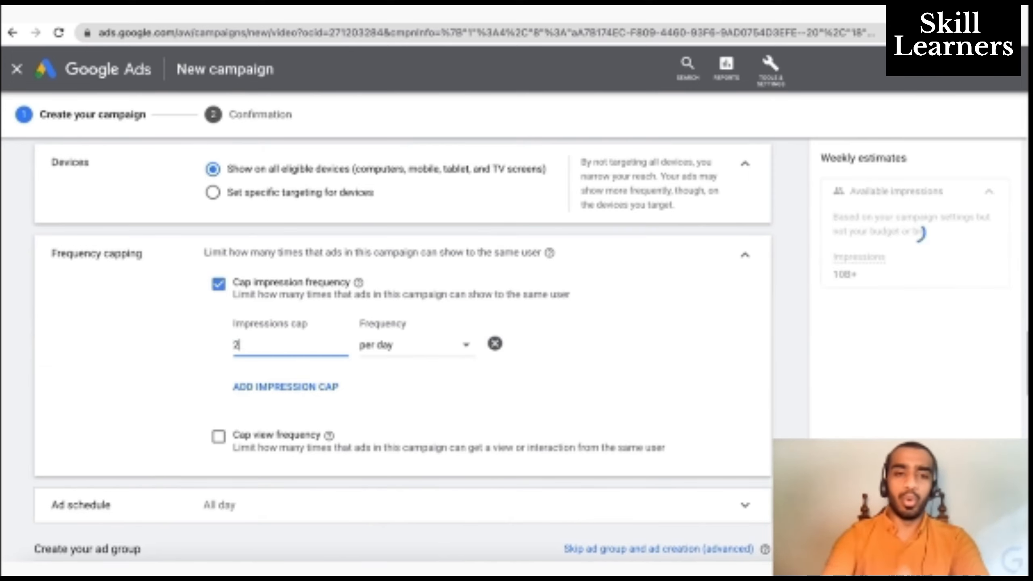
left_click(401, 356)
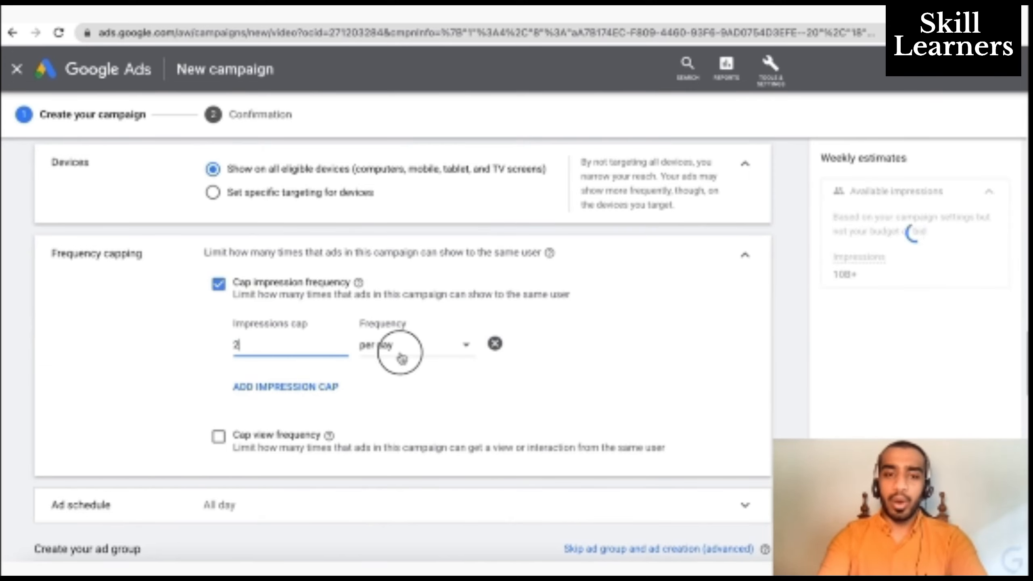
left_click(419, 389)
left_click(315, 344)
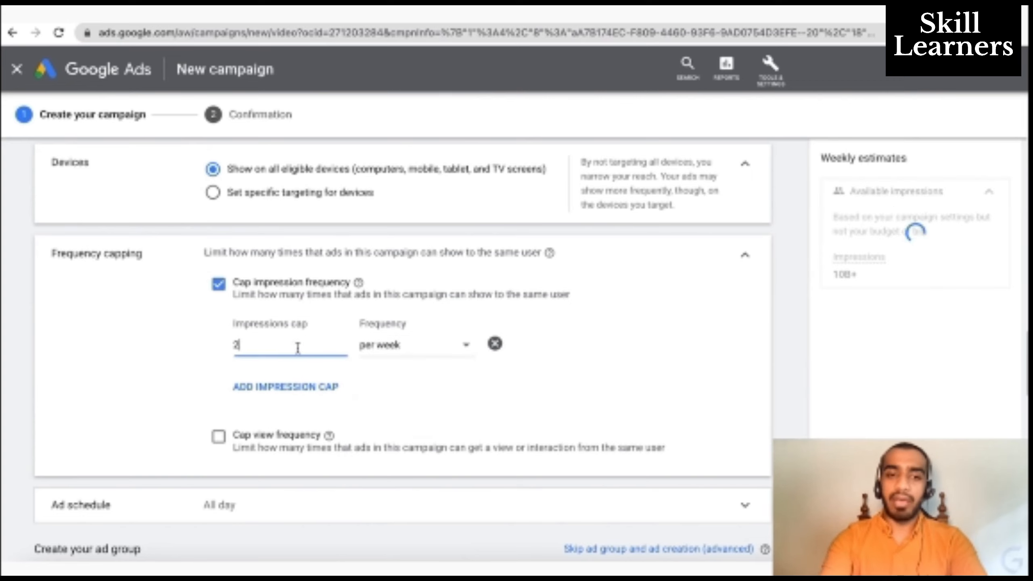
key("BackSpace")
type("5")
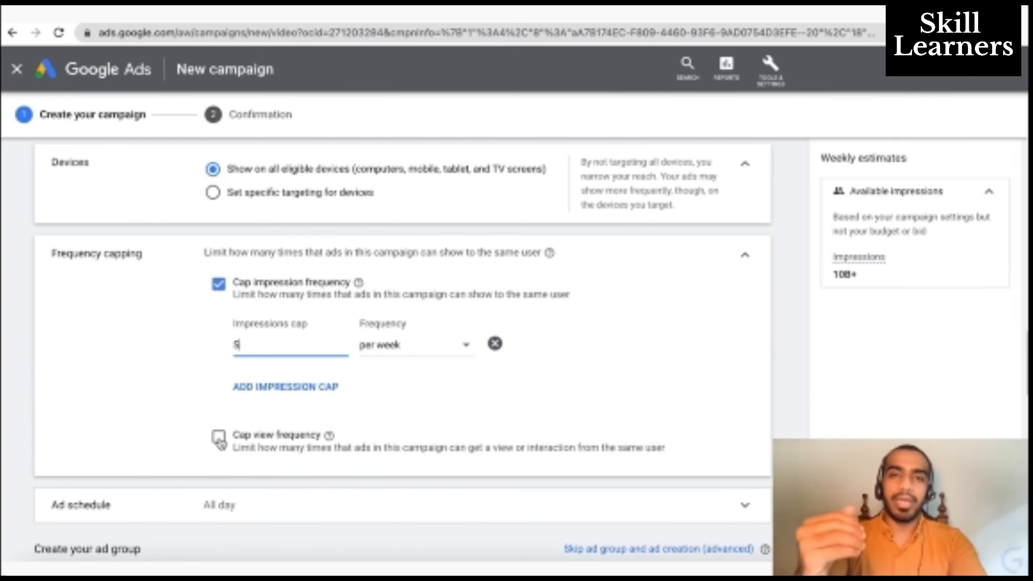
left_click(216, 288)
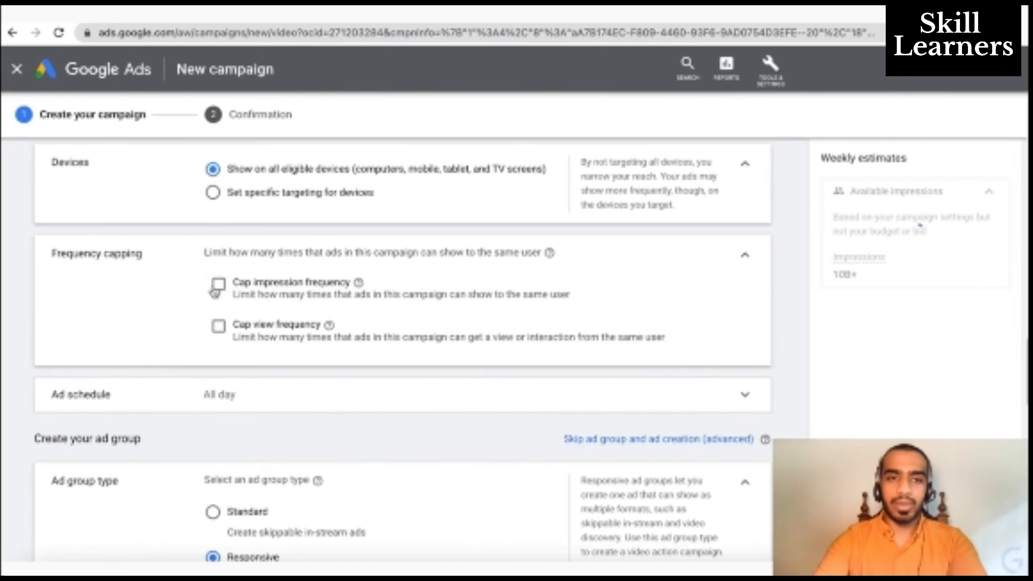
- Cap the campaign's impression frequency at 5 per week
scroll(345, 332, "down", 2)
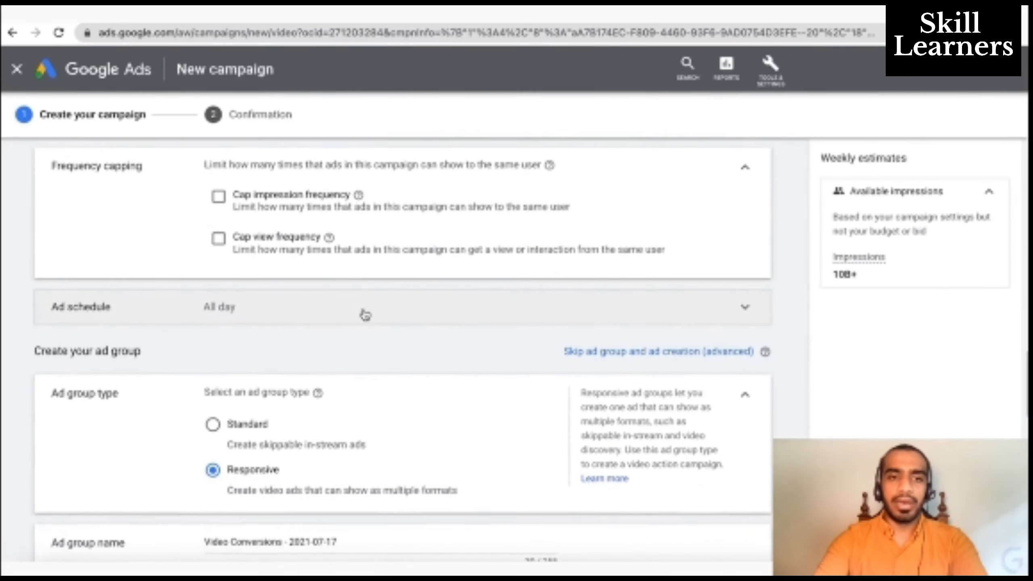
left_click(218, 196)
left_click(300, 257)
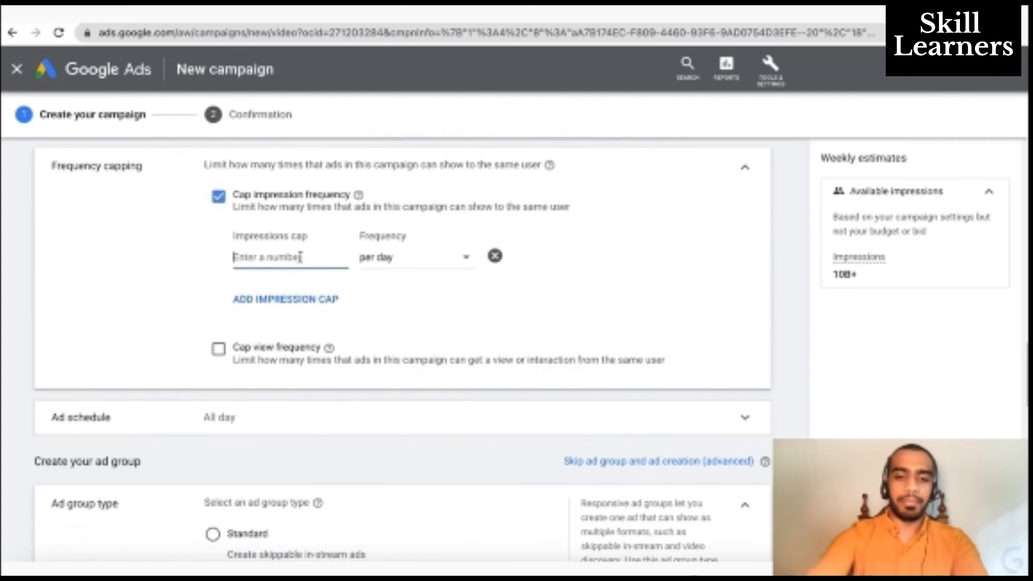
type("5")
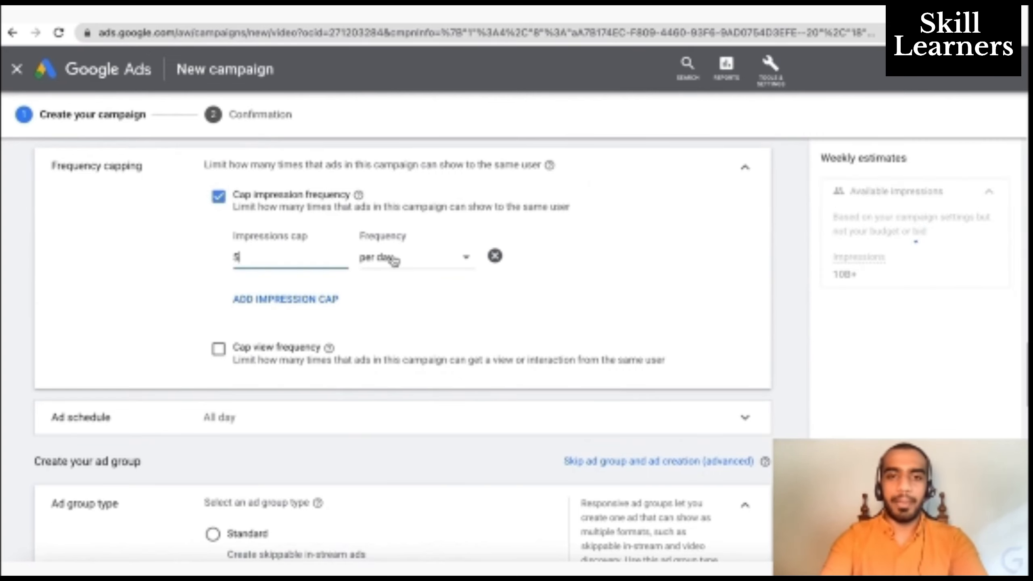
left_click(393, 260)
left_click(382, 285)
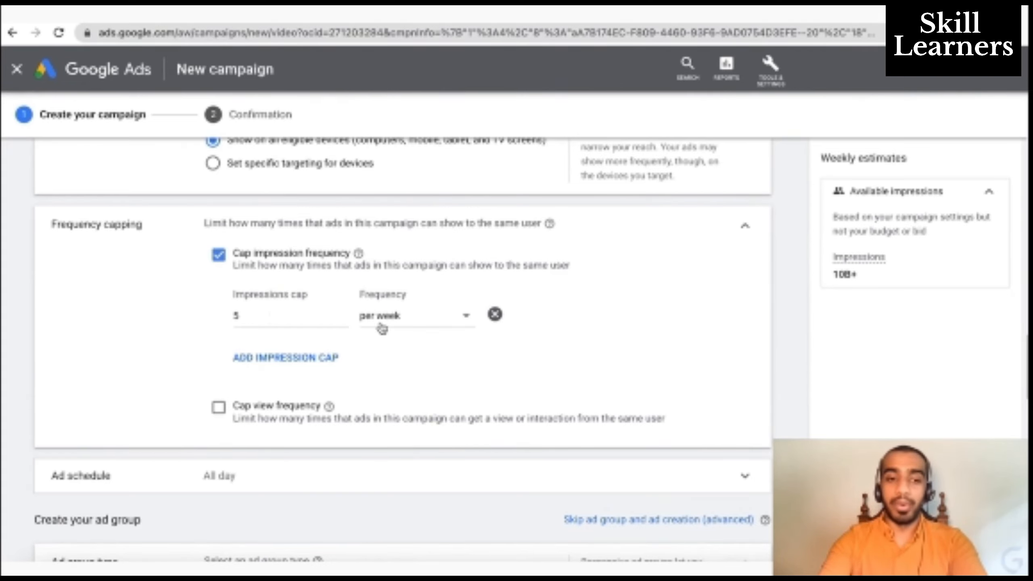
- Expand the ad schedule settings, and switch the ad group type to Standard and back to Responsive
scroll(382, 328, "down", 3)
left_click(405, 334)
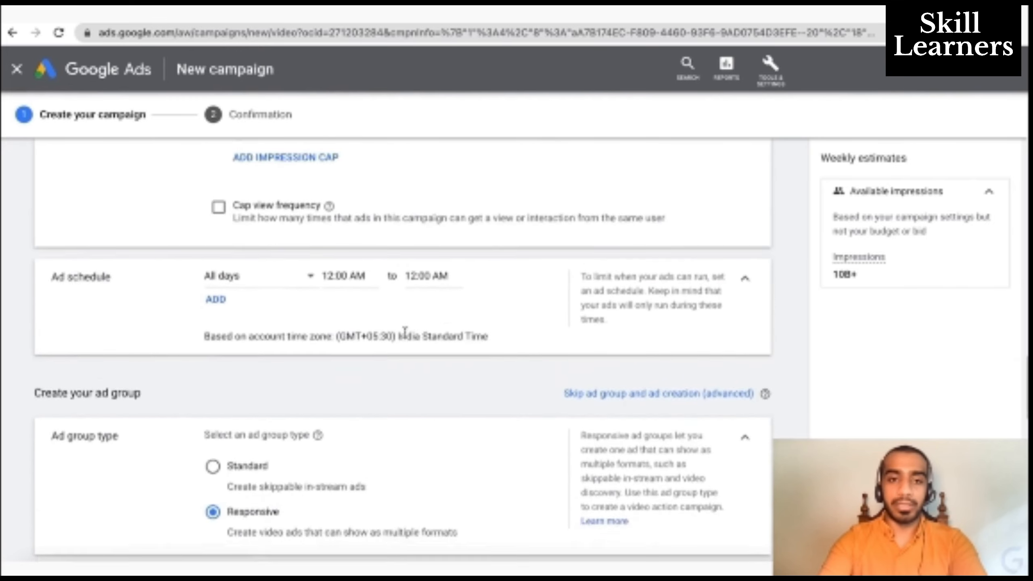
scroll(403, 339, "down", 6)
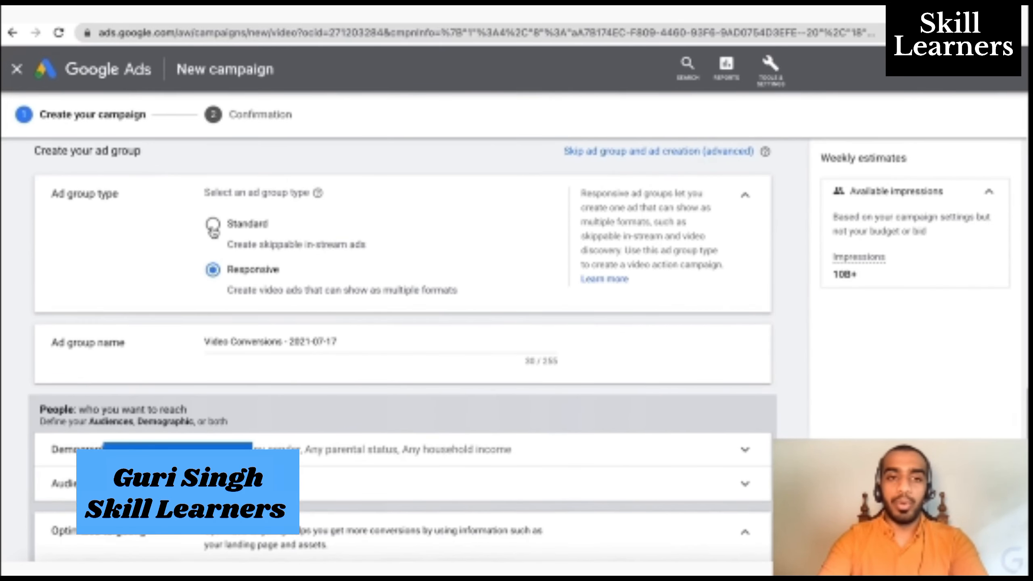
left_click(213, 226)
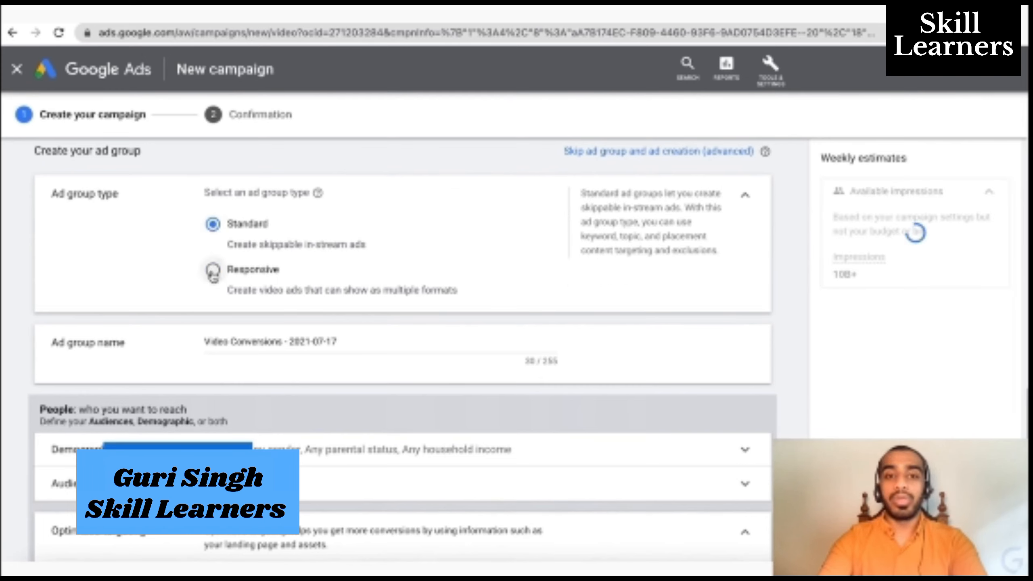
left_click(212, 273)
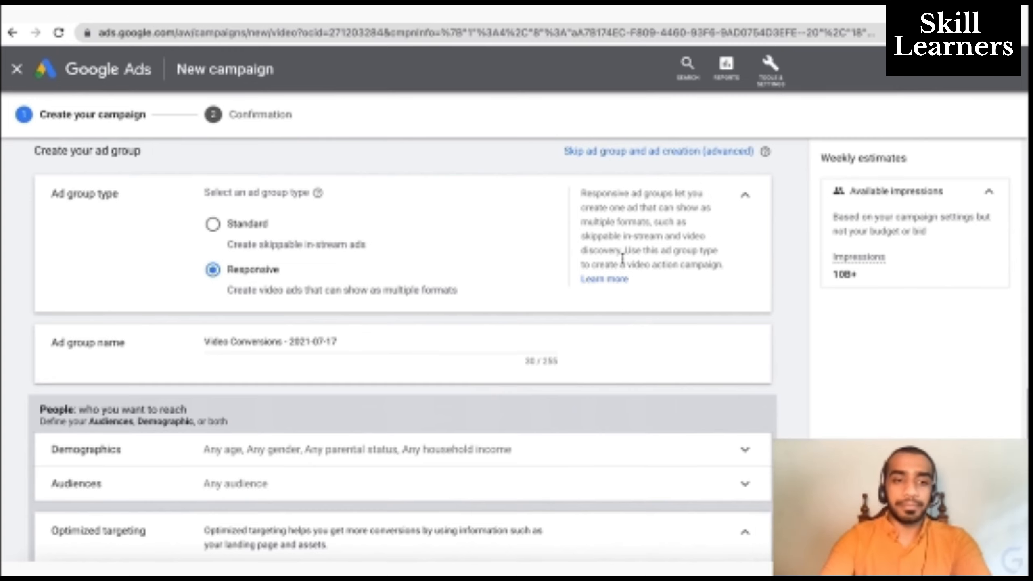
- Rename the ad group as Digital Marketing Course
triple_click(301, 344)
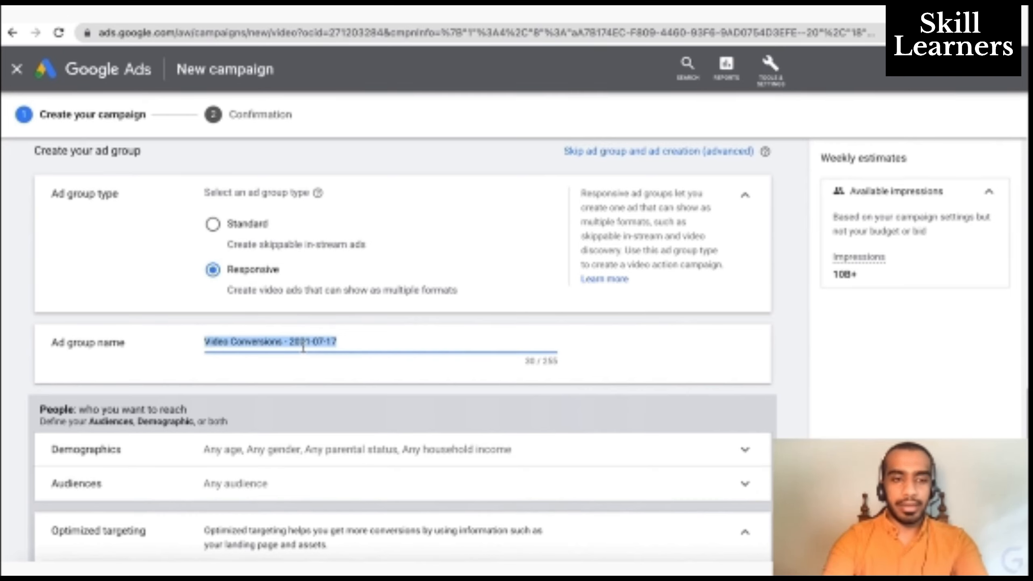
type("Digital")
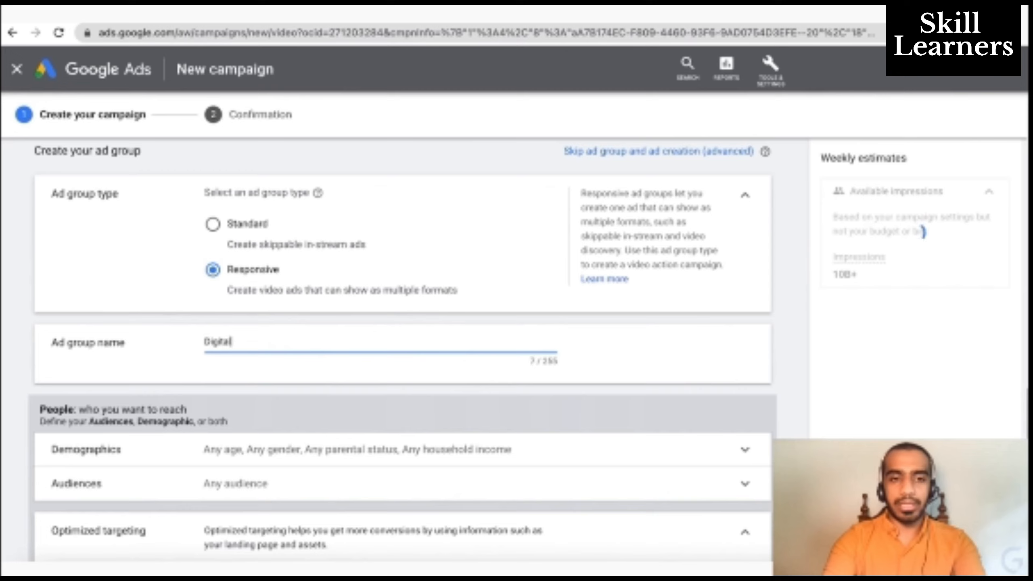
type(" Marketi")
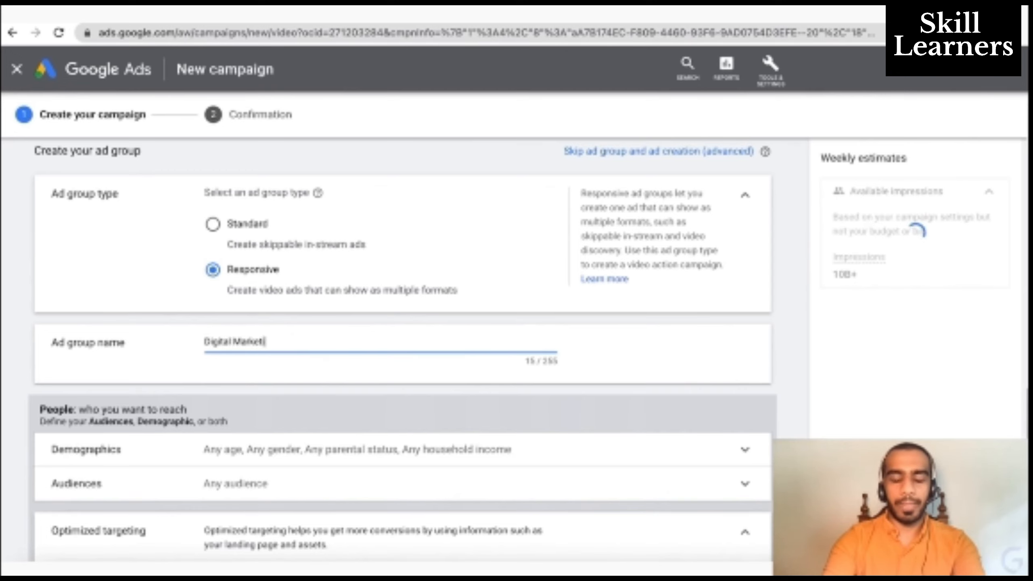
type("ng Course")
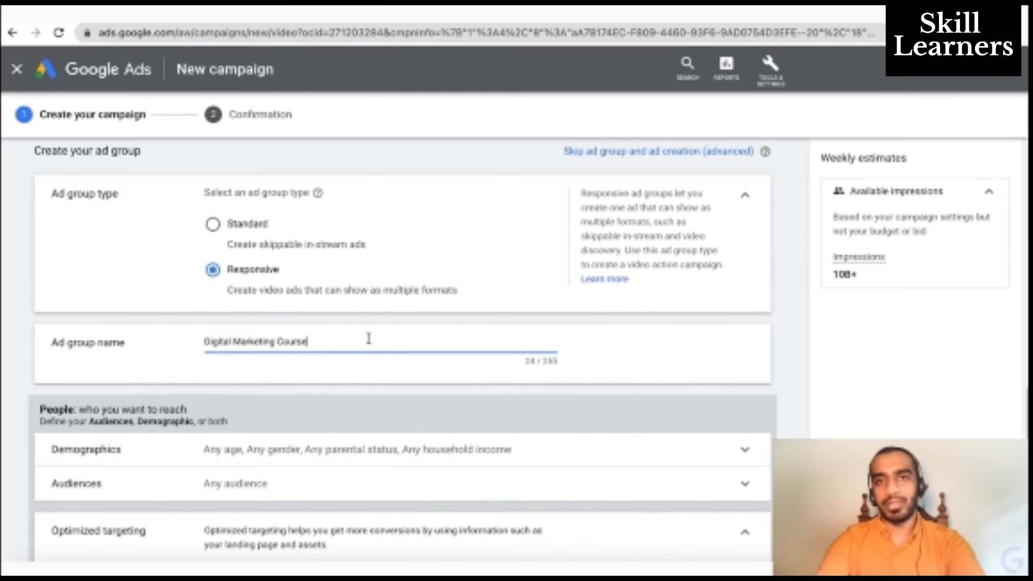
- Open the ad group's demographic targeting and review the gender, age, parental status and household income options
scroll(368, 339, "down", 2)
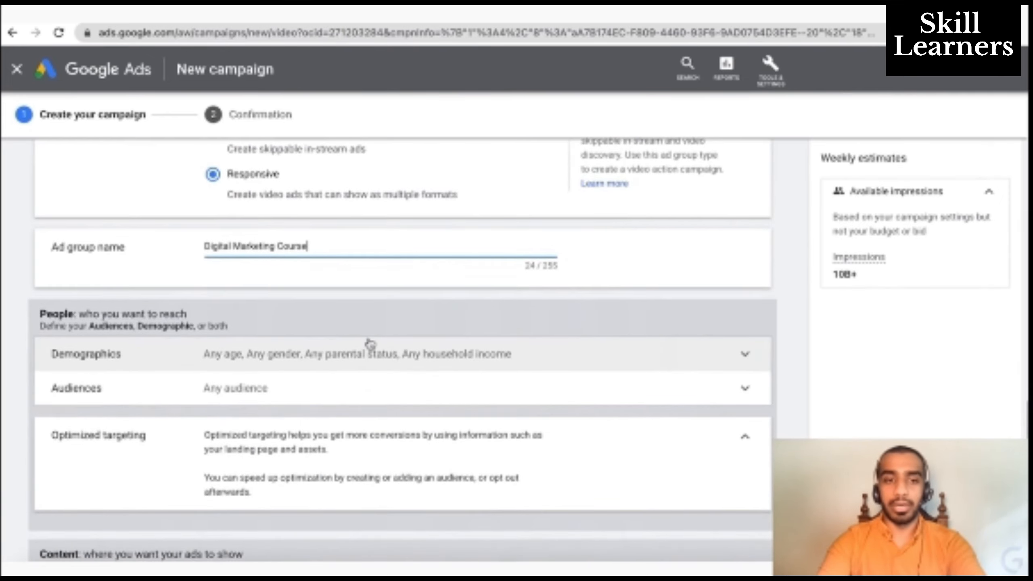
left_click(369, 344)
scroll(500, 392, "down", 3)
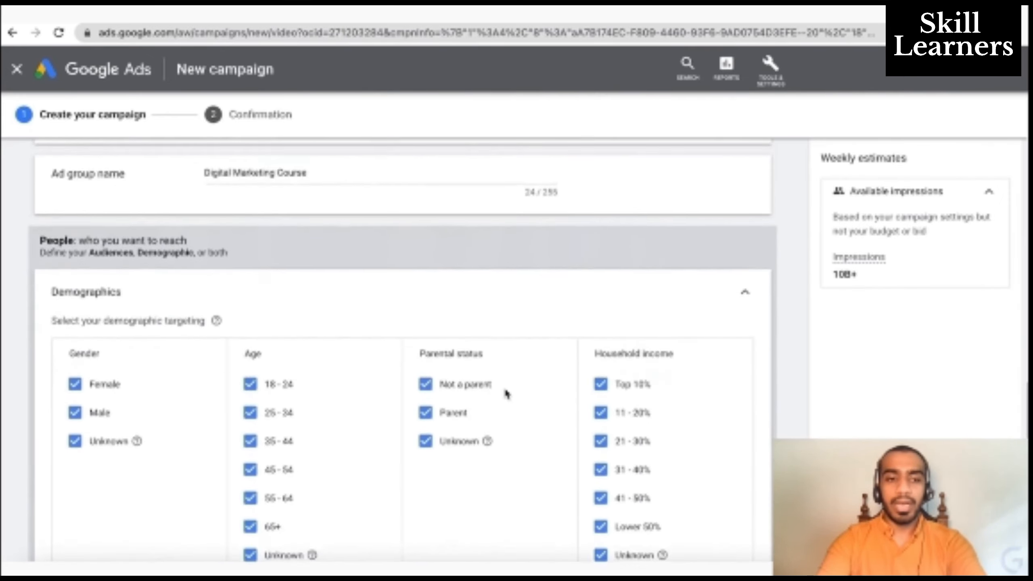
scroll(507, 394, "down", 1)
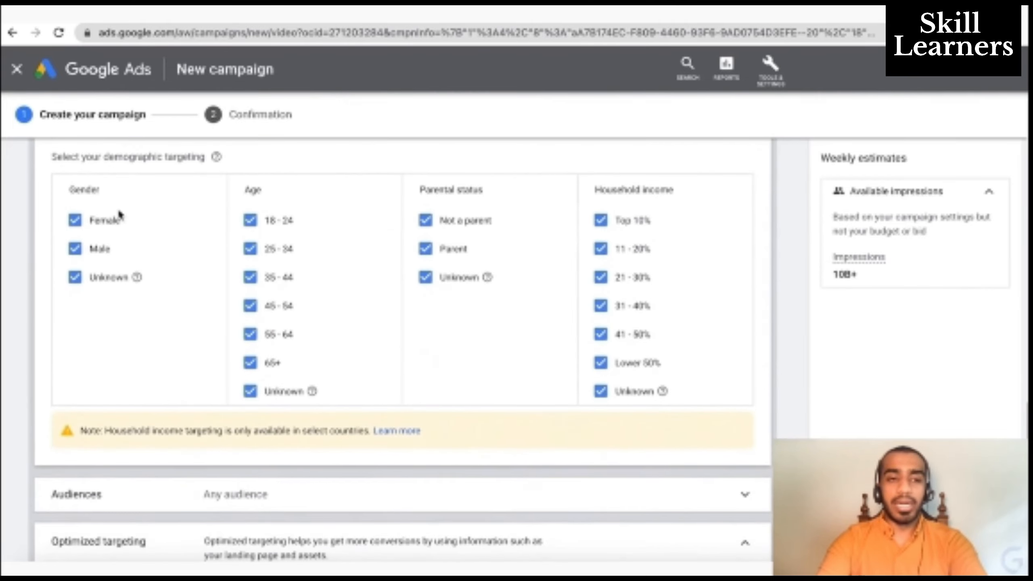
scroll(85, 295, "up", 2)
scroll(77, 297, "down", 1)
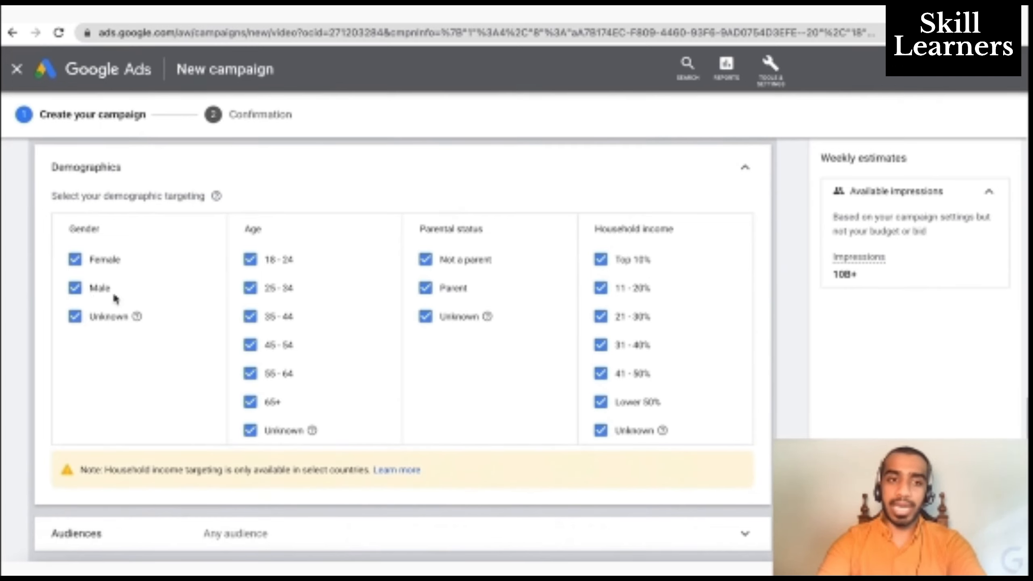
- Exclude Male from the gender targeting and include it again
left_click(75, 290)
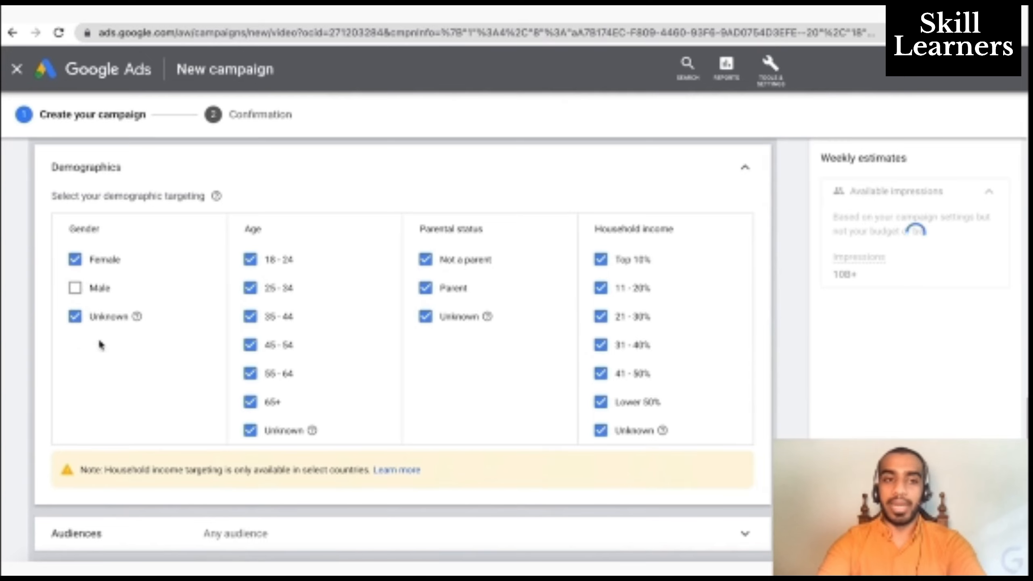
left_click(77, 289)
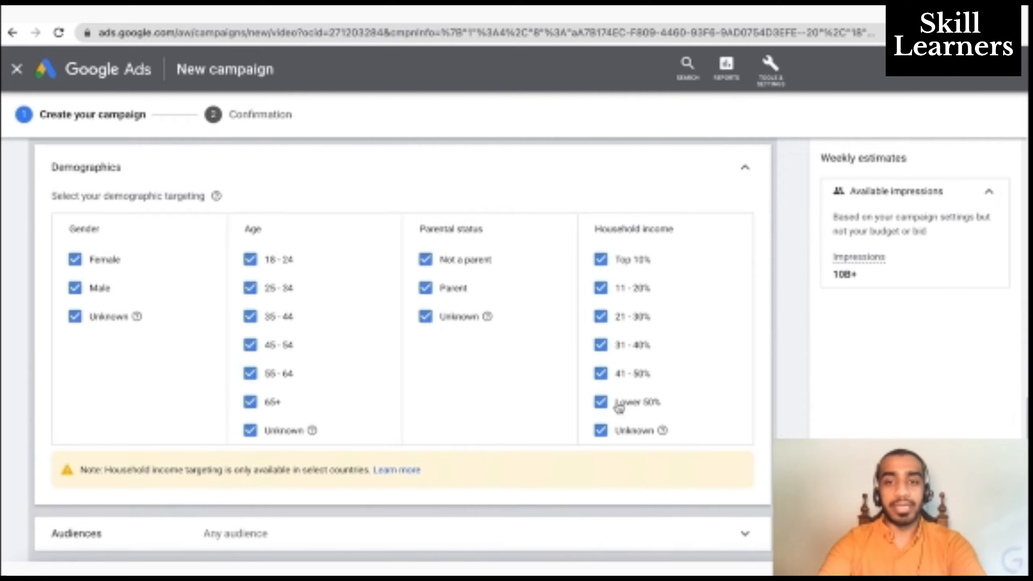
scroll(586, 372, "down", 4)
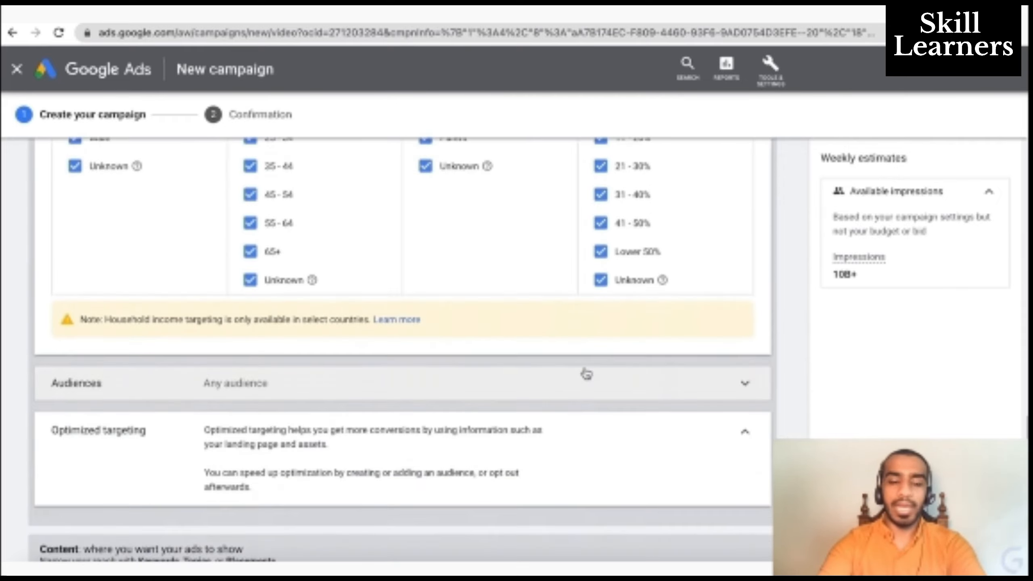
scroll(585, 373, "up", 5)
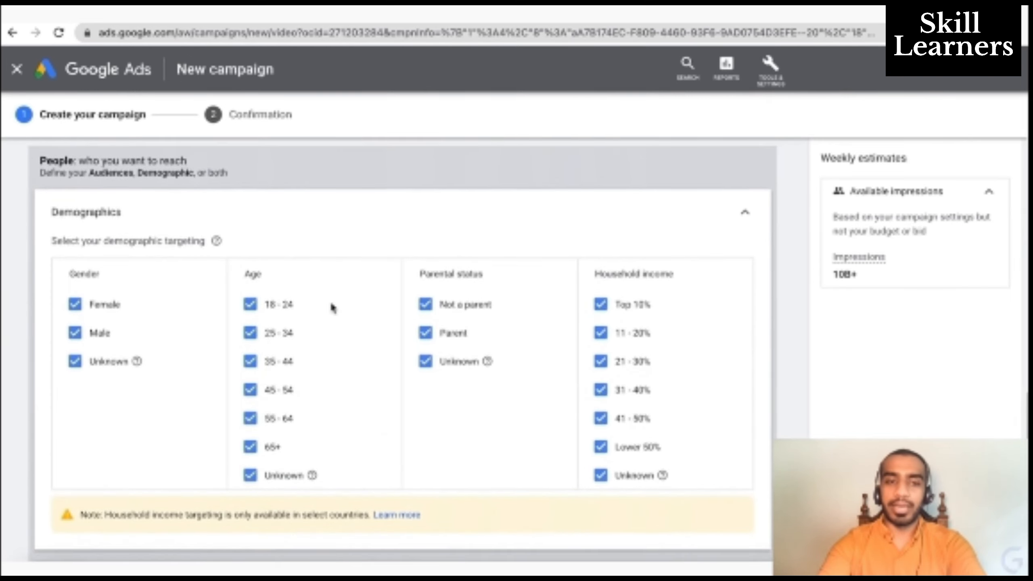
- Limit the age targeting to 18-24, 25-34, 35-44 and Unknown by excluding the older age ranges
left_click(250, 362)
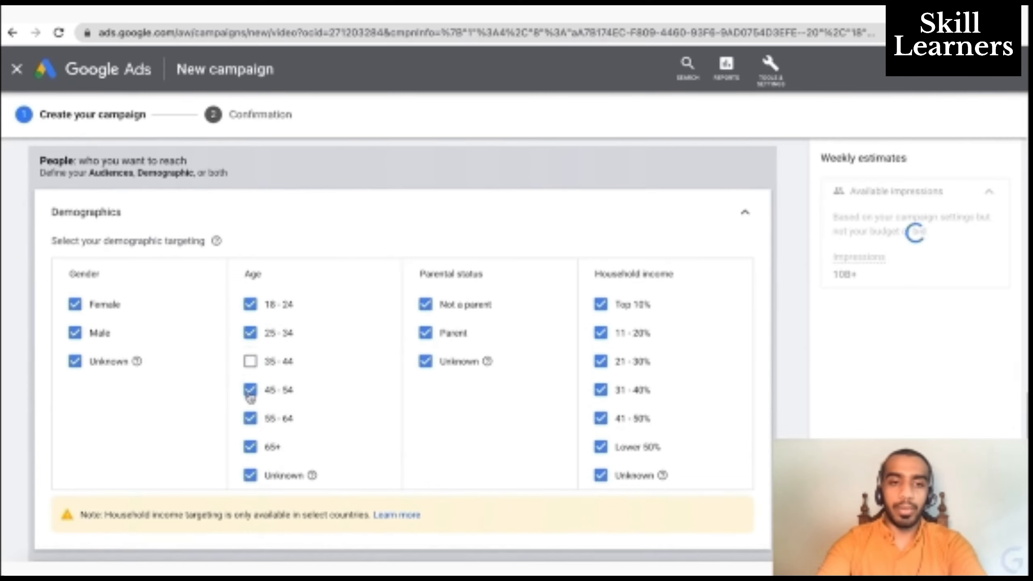
left_click(250, 391)
left_click(247, 420)
left_click(251, 446)
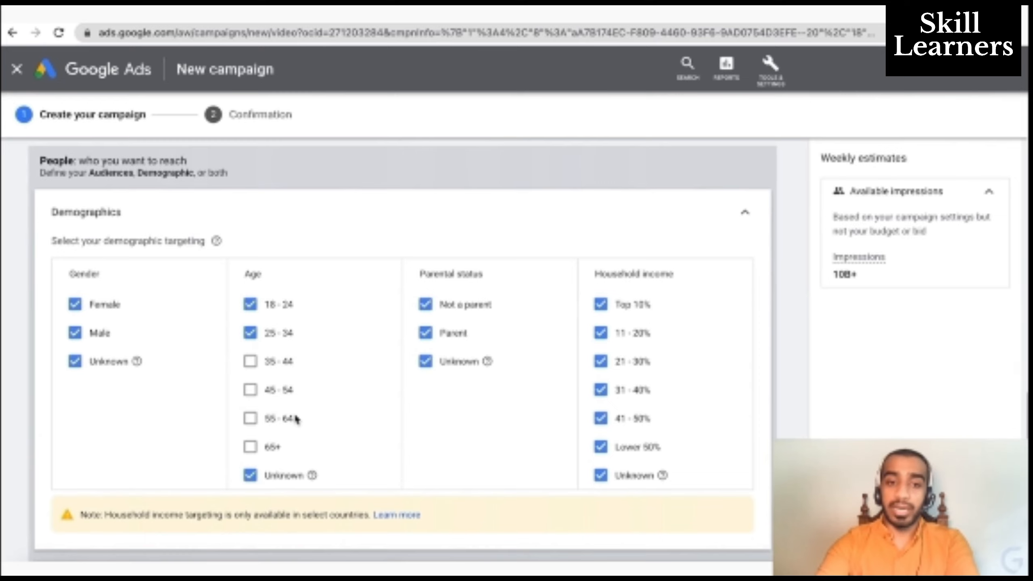
scroll(297, 419, "down", 2)
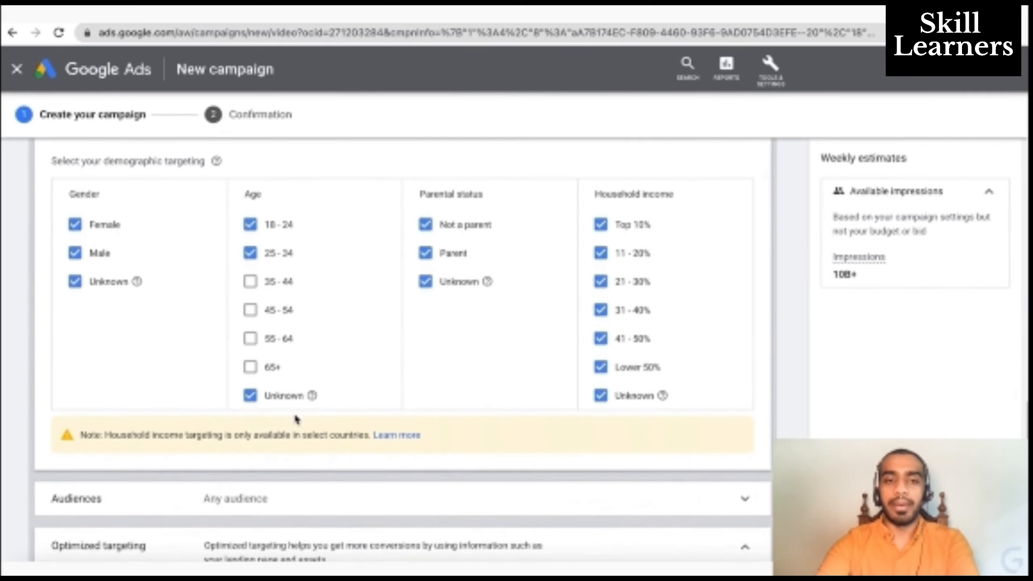
left_click(250, 290)
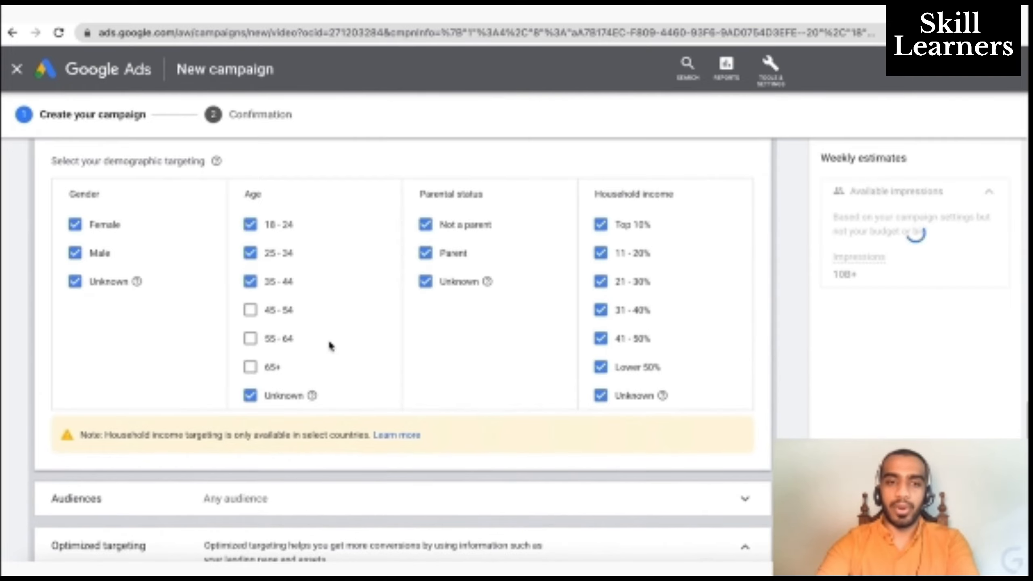
- Start a new custom audience in the ad group's Audiences settings and name it Digital Marketing
scroll(351, 346, "down", 1)
scroll(352, 345, "down", 2)
left_click(458, 354)
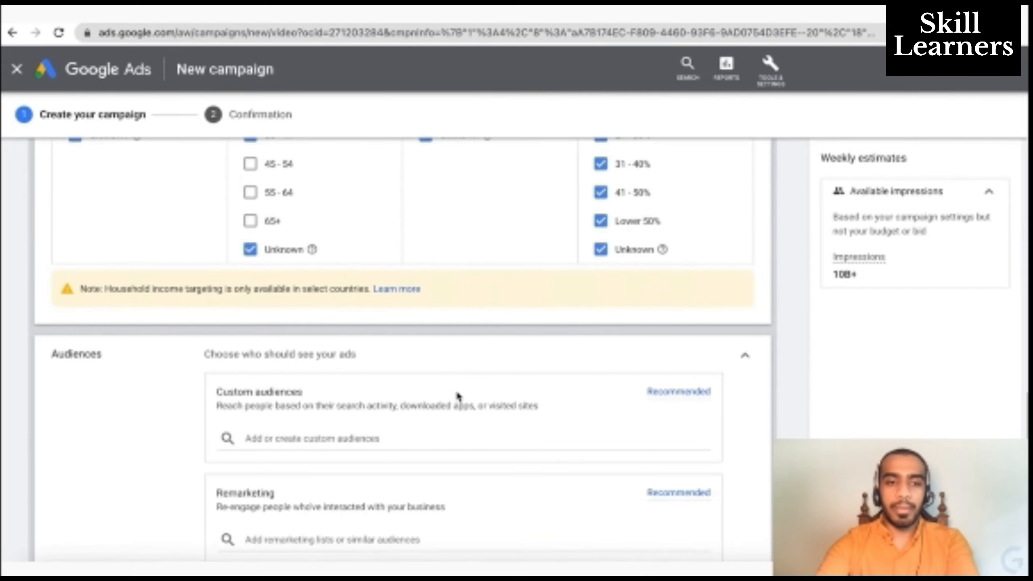
scroll(458, 397, "down", 5)
scroll(459, 397, "up", 1)
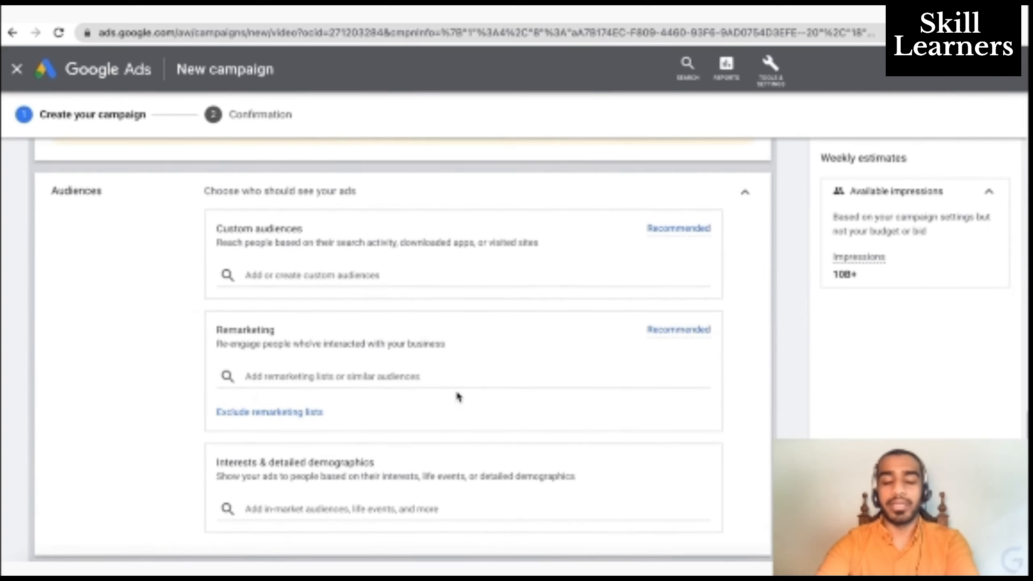
left_click(406, 271)
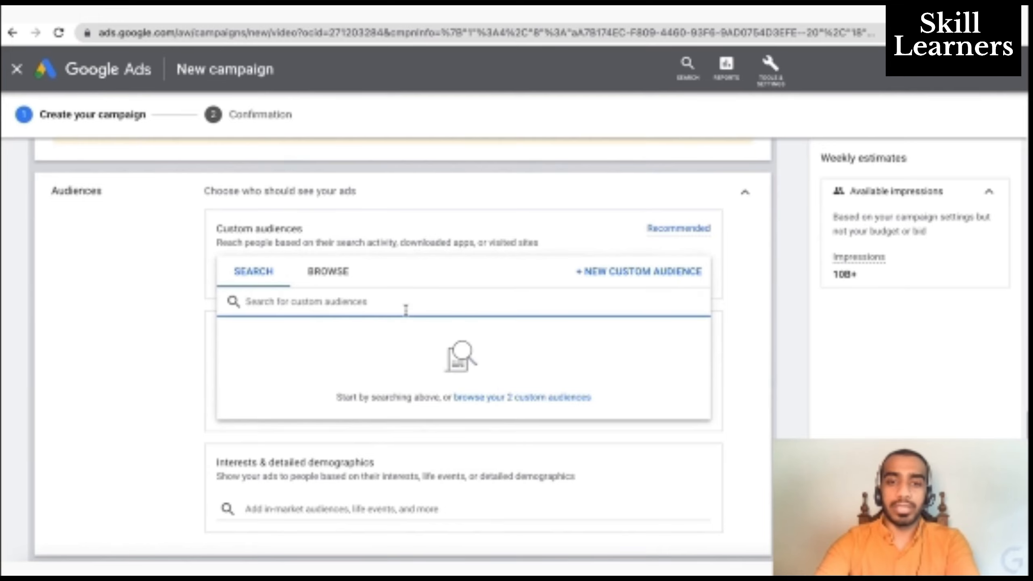
left_click(330, 284)
left_click(272, 271)
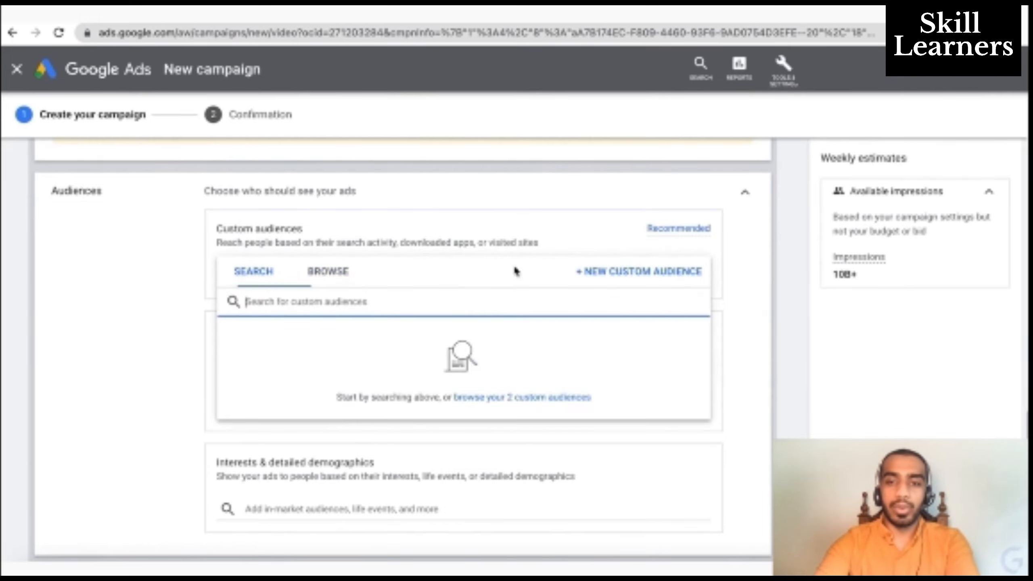
left_click(586, 284)
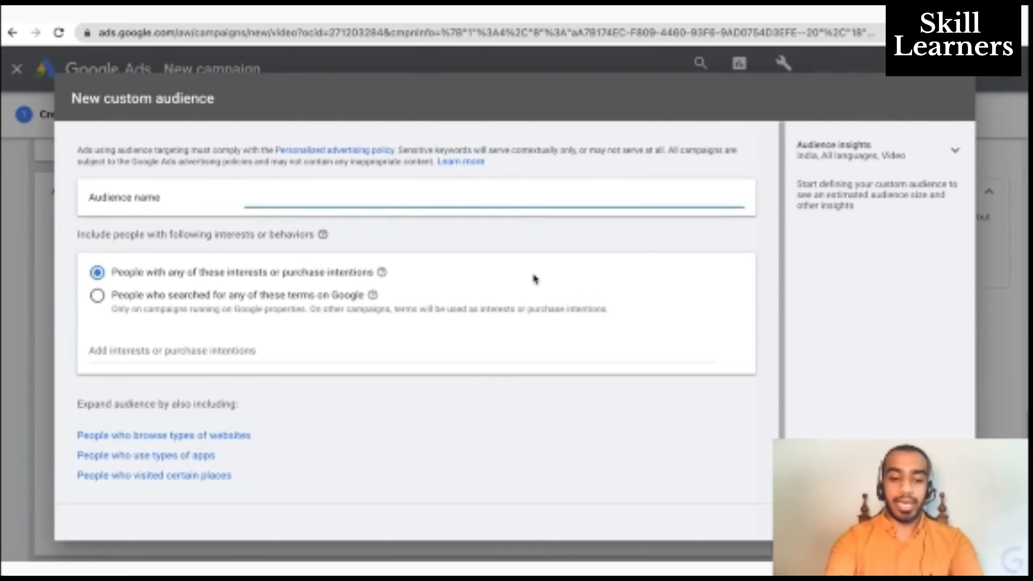
type("Digital Marketing")
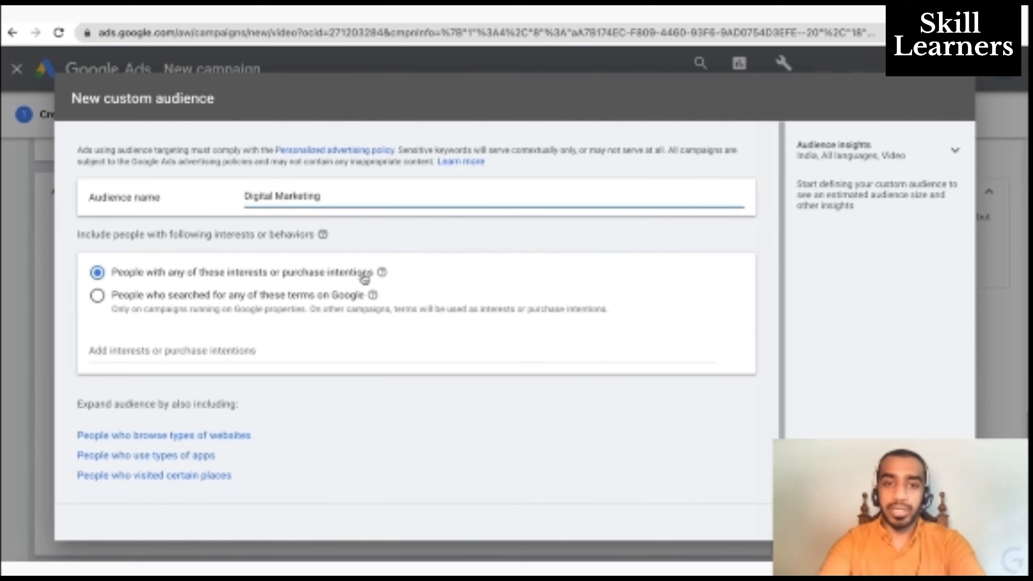
- Look up Digital marketing interests and add social media marketing certification course, social media marketing strategy free course and digital marketing strategist certification
left_click(243, 349)
type("Dig")
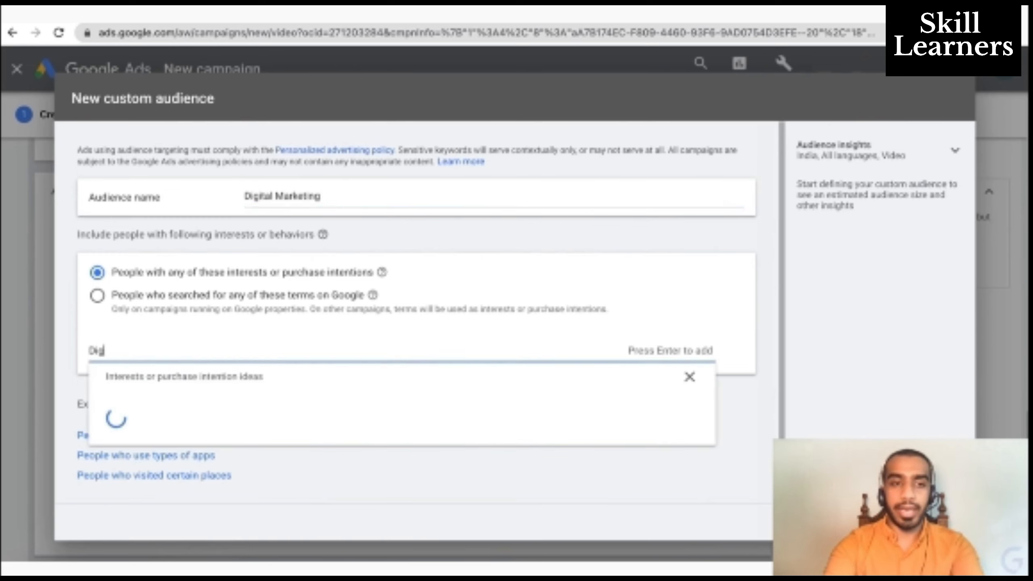
type("ital marketing")
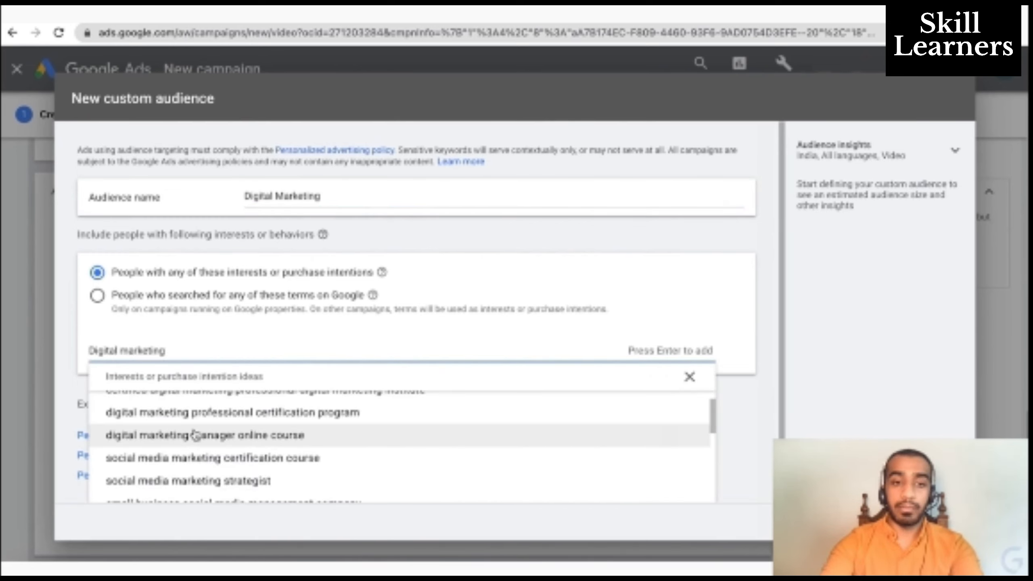
left_click(204, 457)
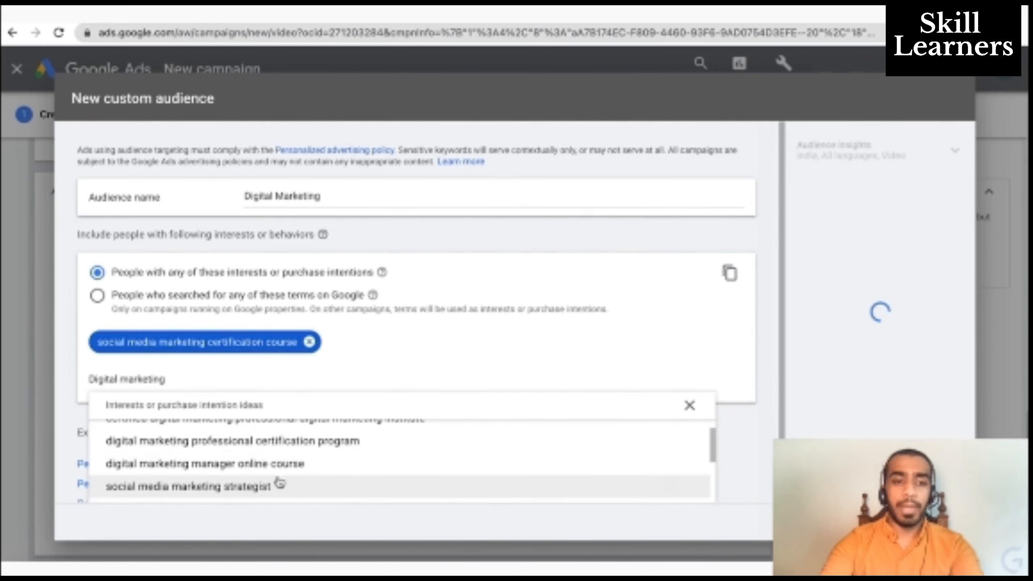
scroll(277, 479, "down", 2)
scroll(279, 479, "down", 3)
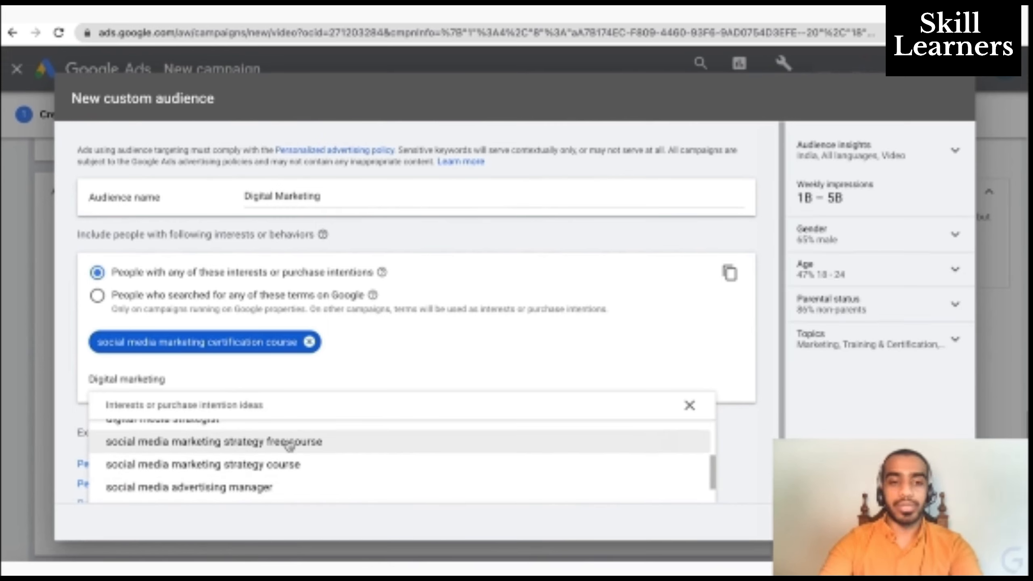
left_click(290, 444)
scroll(290, 445, "down", 2)
scroll(289, 445, "up", 1)
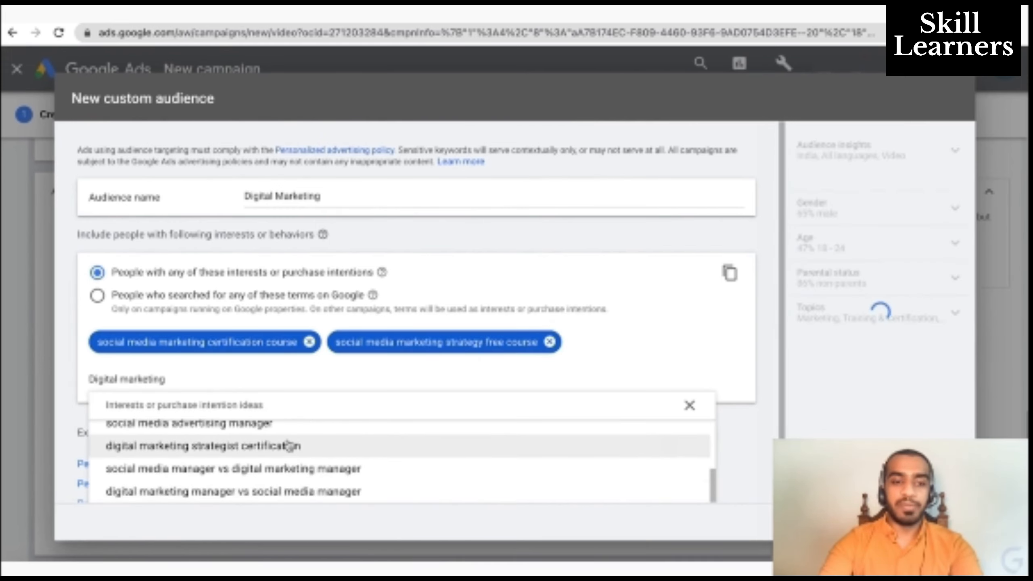
left_click(289, 446)
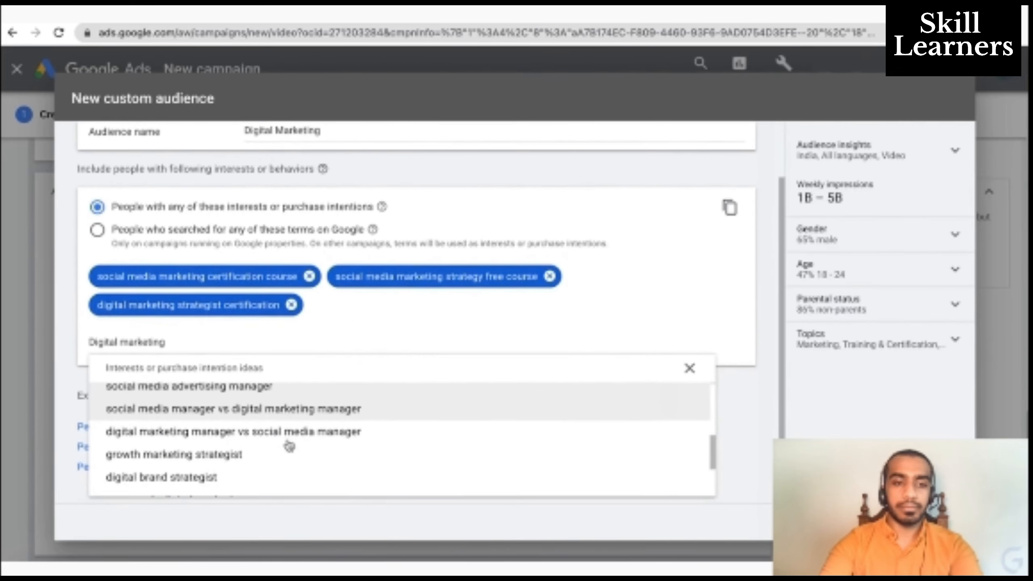
- Add Digital marketing itself as an interest of the custom audience and remove it again
scroll(289, 445, "up", 5)
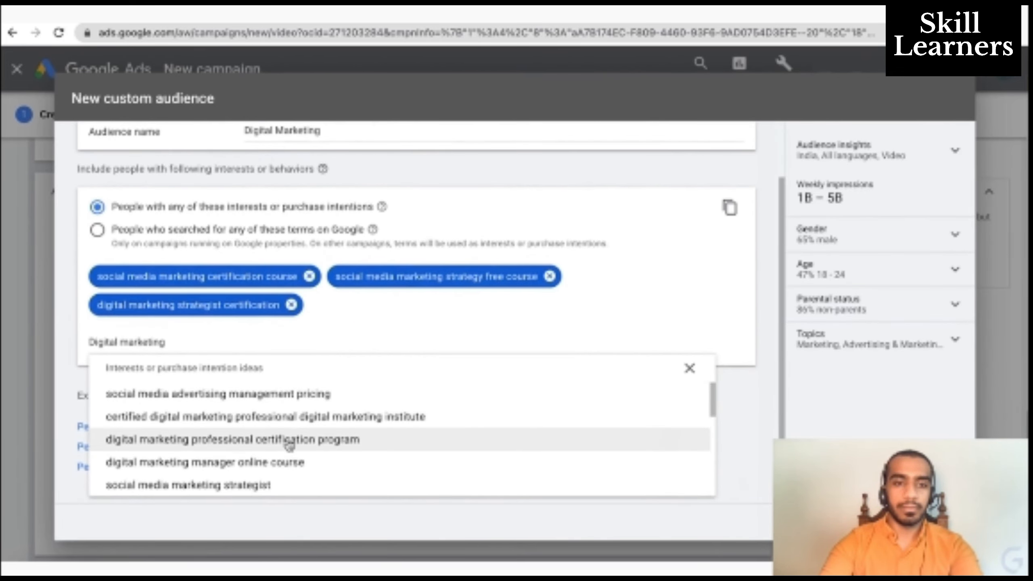
scroll(289, 444, "up", 2)
scroll(301, 445, "down", 1)
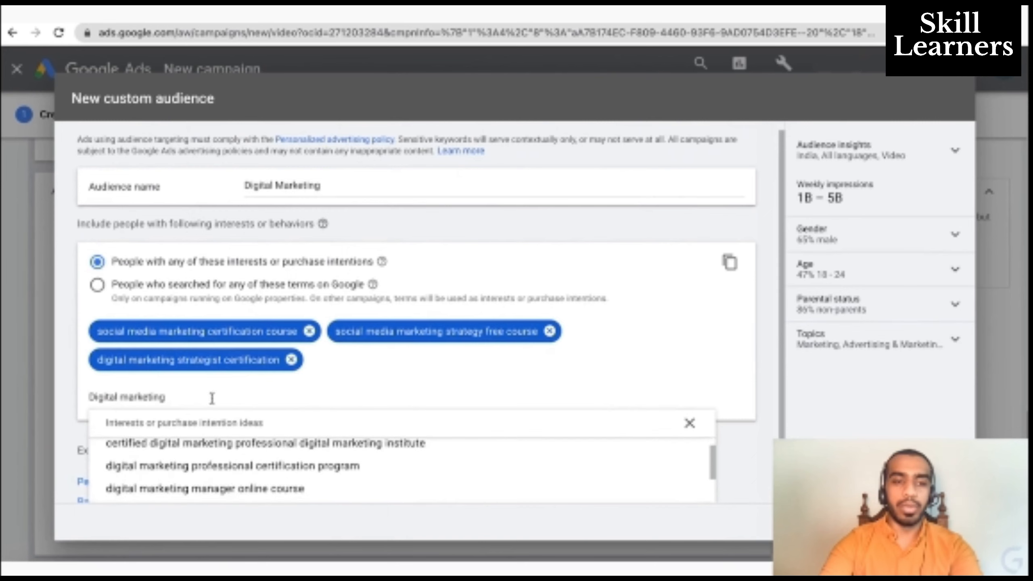
left_click(189, 400)
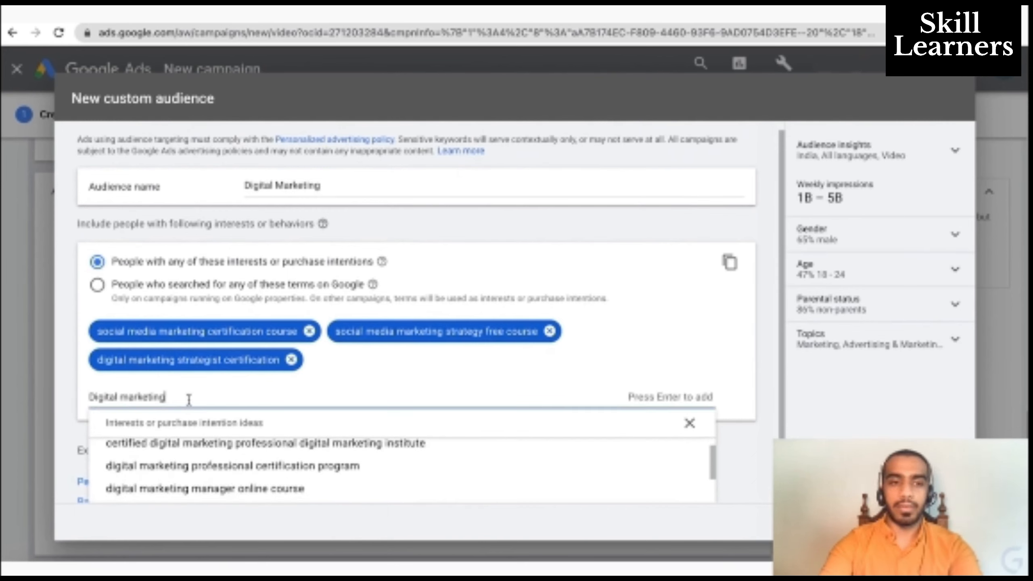
key("Return")
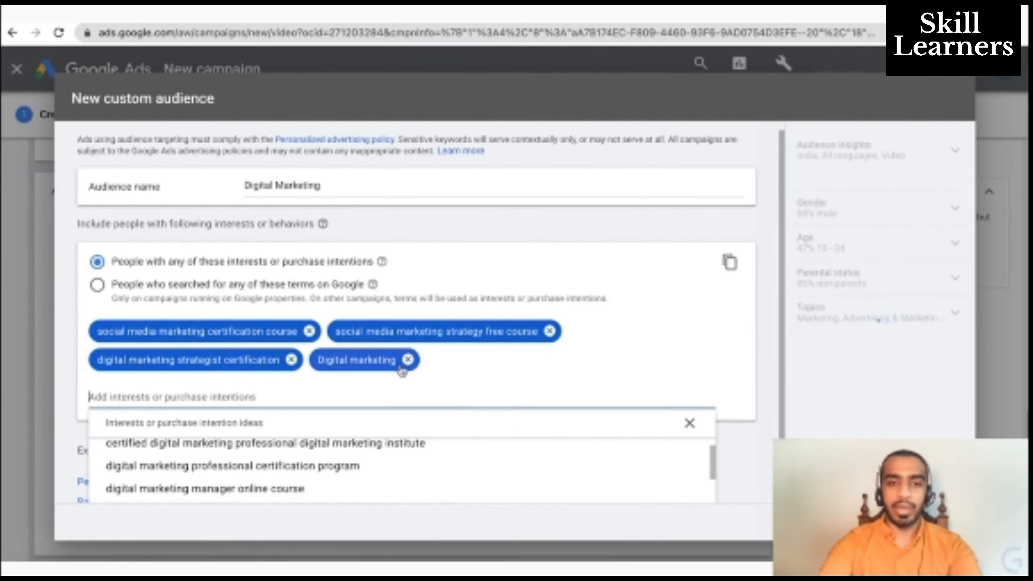
left_click(408, 360)
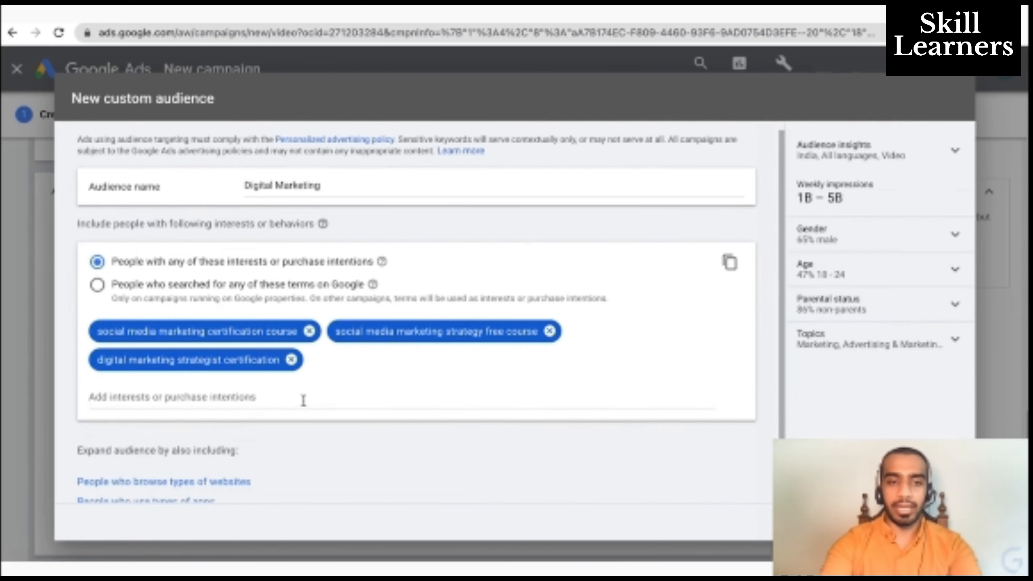
- Look up interest ideas for Digital marketing course and add digital marketing online training courses to the audience
left_click(303, 399)
type("Digit")
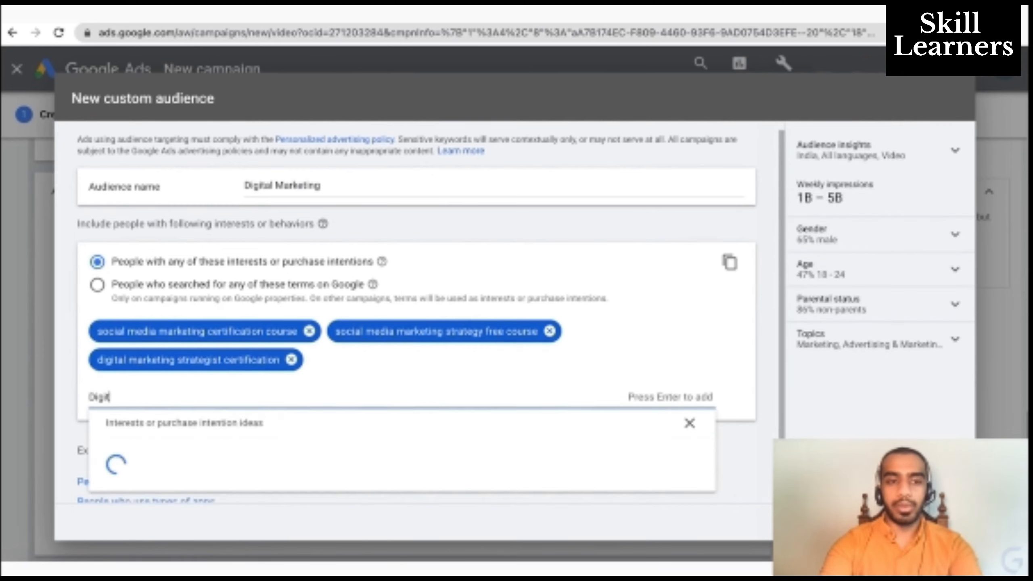
type("al marke")
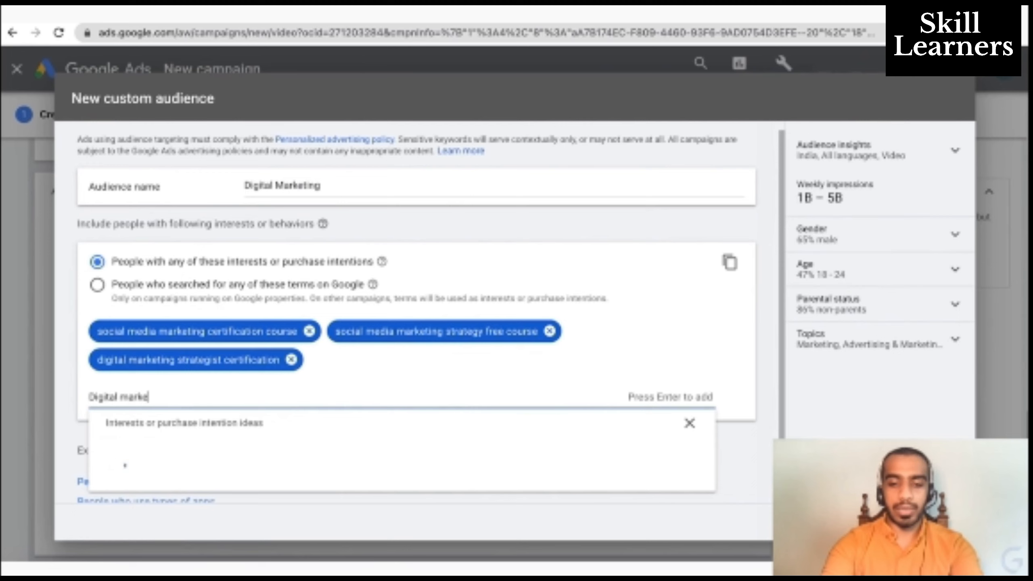
type("ting course")
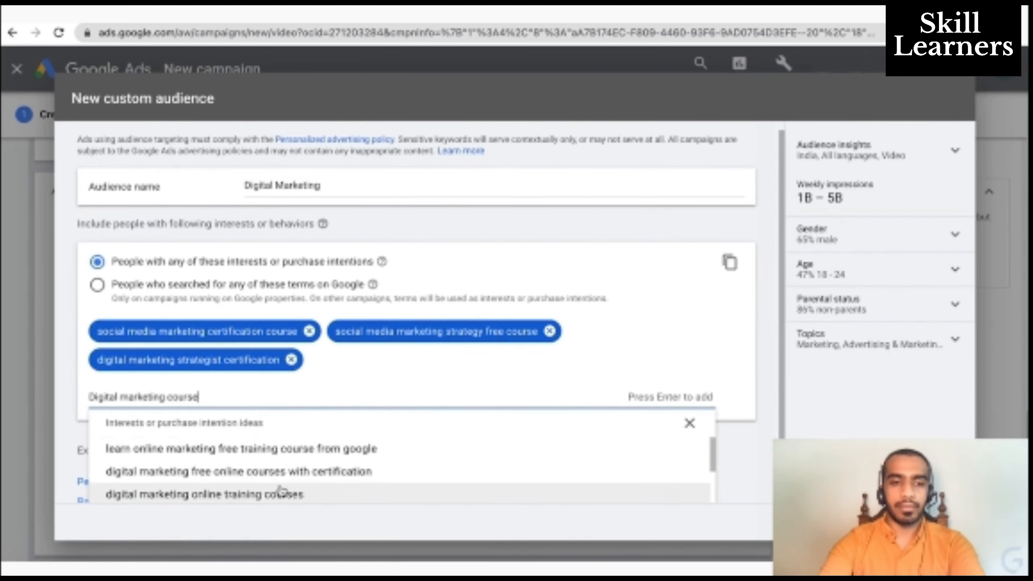
left_click(281, 492)
left_click(606, 320)
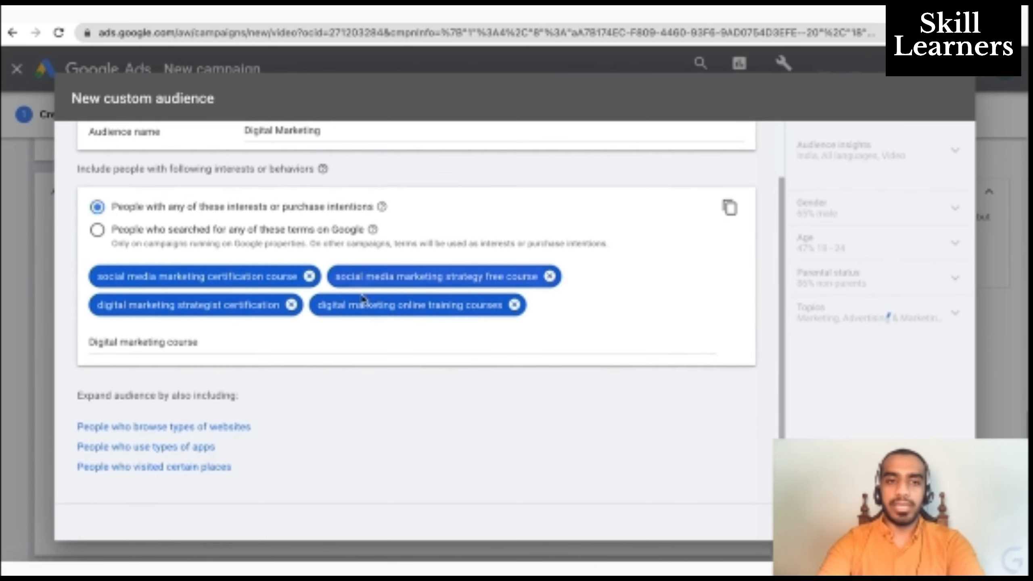
- Switch the audience to people who searched for these terms on Google and back to interests or purchase intentions
left_click(98, 231)
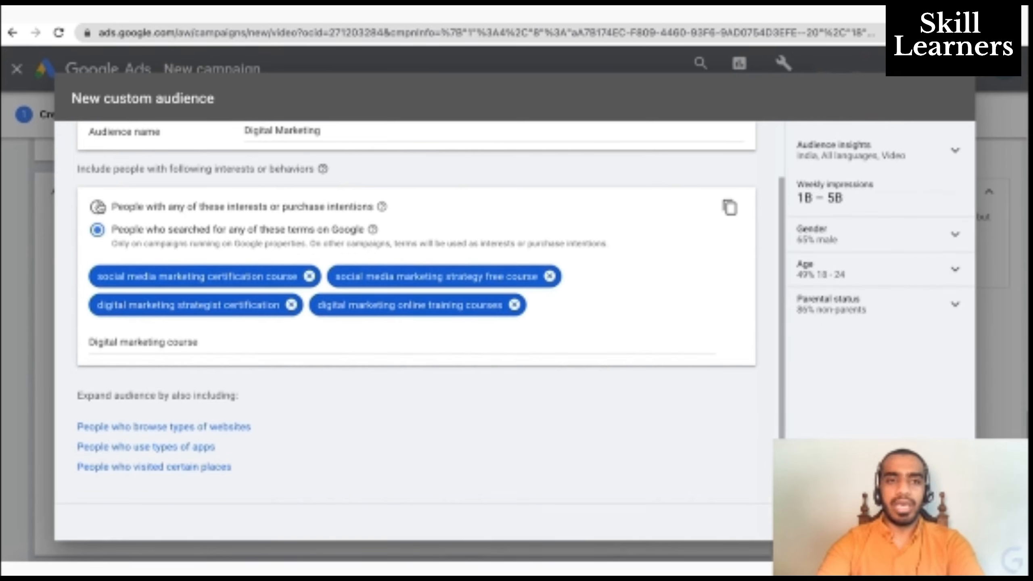
left_click(97, 207)
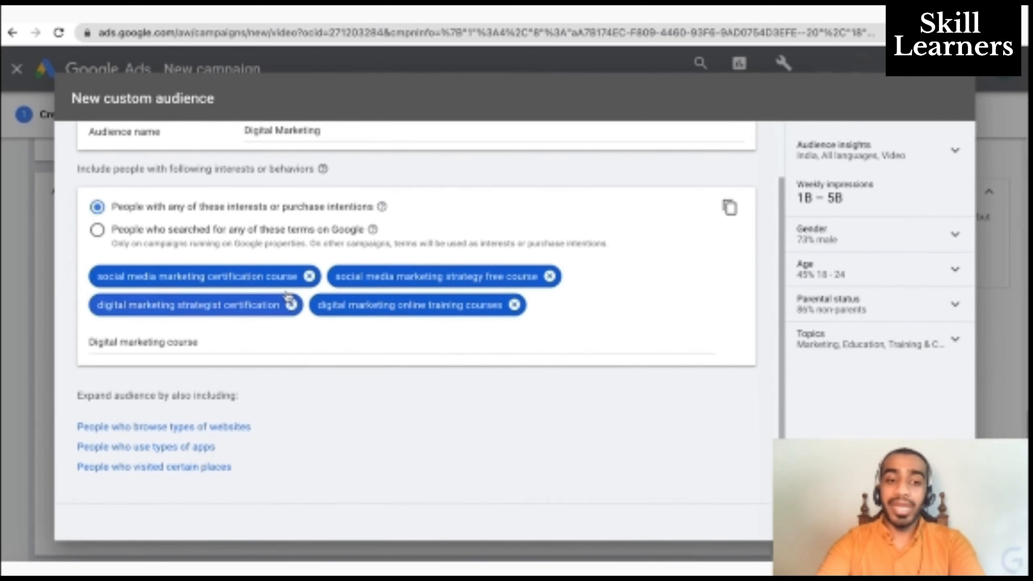
- Expand the audience with people who browse types of websites and search Google in a new browser tab for google digital marketing course
left_click(203, 427)
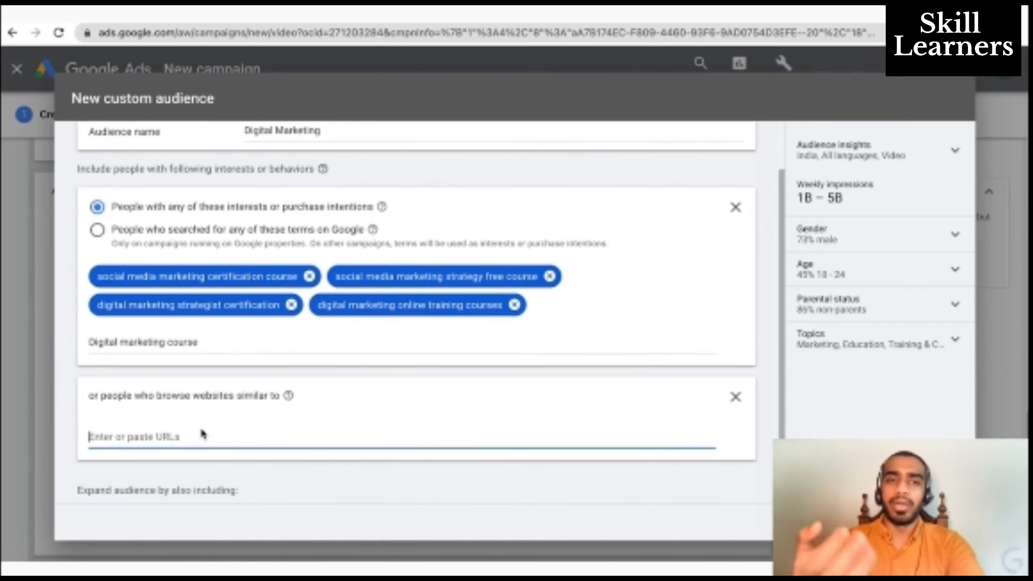
key("ctrl+t")
type("g")
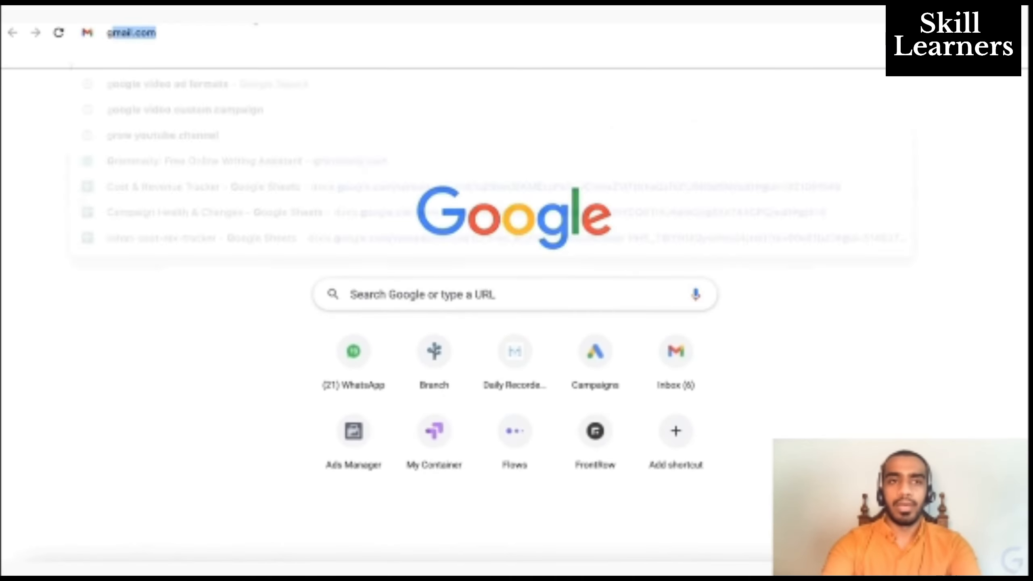
type("oogle dig")
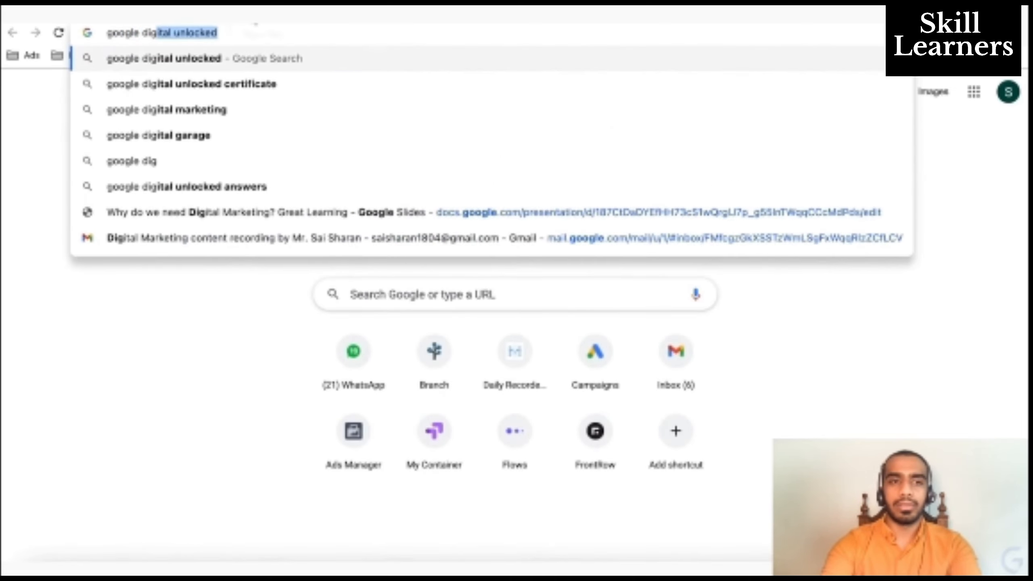
type("ital marketing co")
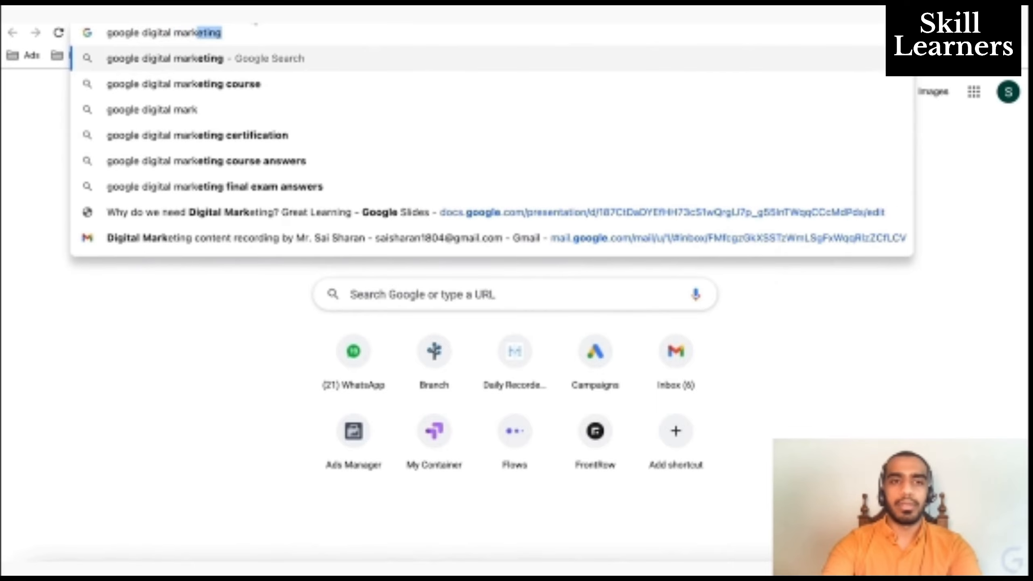
type("urse")
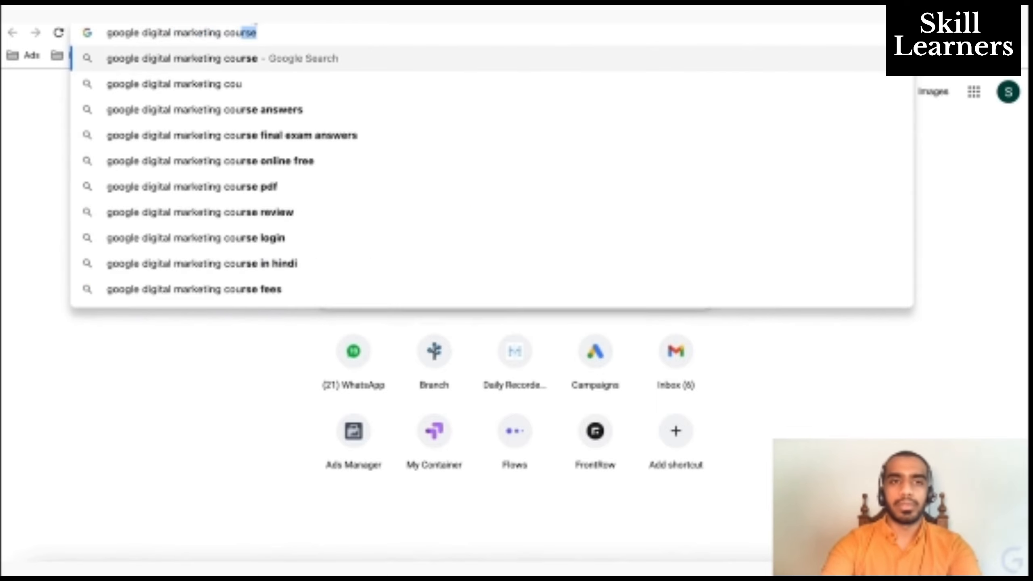
key("Return")
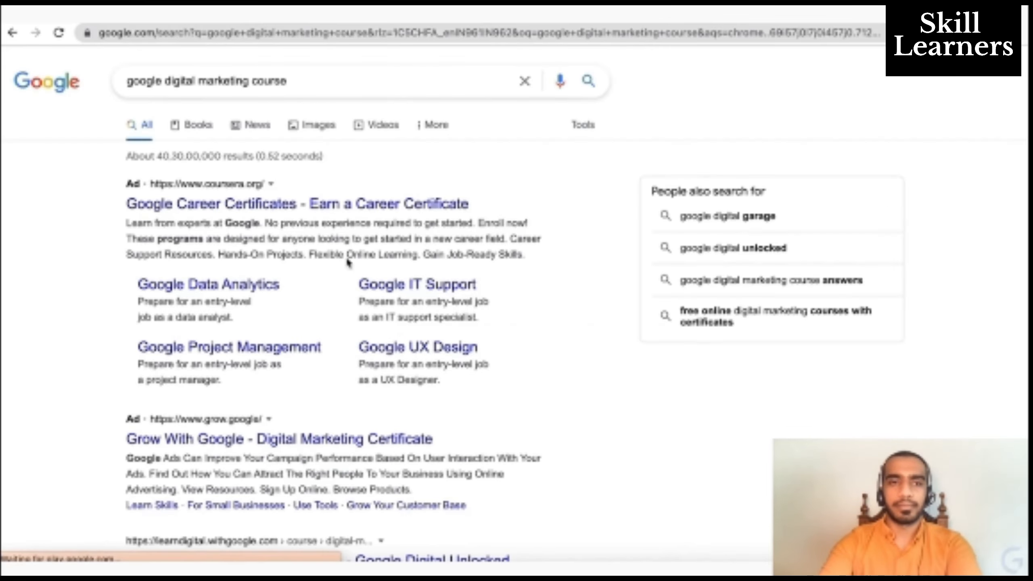
- Copy the Fundamentals of digital marketing course page's address and add learndigital.withgoogle.com/digitalunlocked/course/digital-marketing to the audience's similar websites
scroll(305, 309, "down", 5)
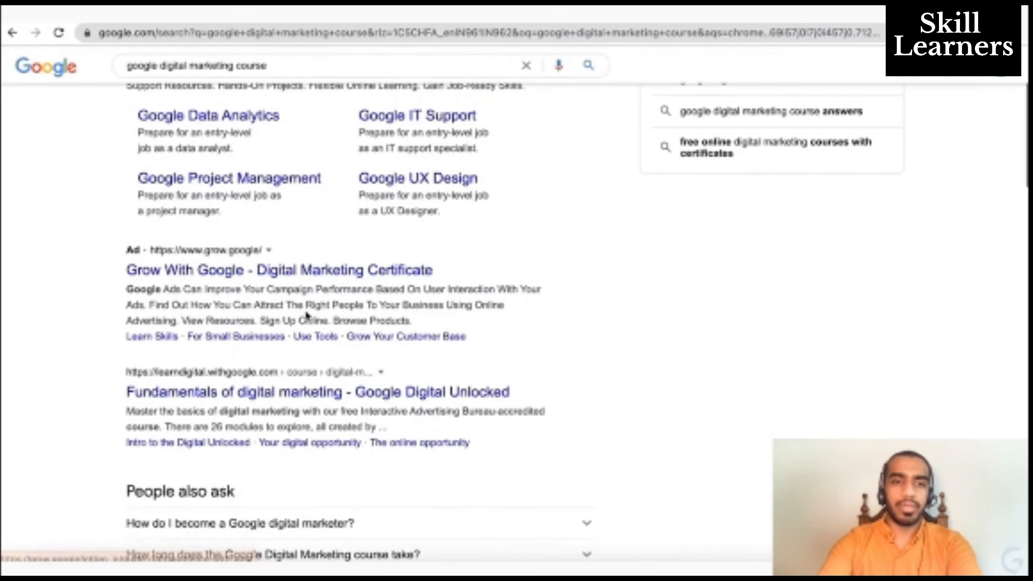
left_click(324, 136)
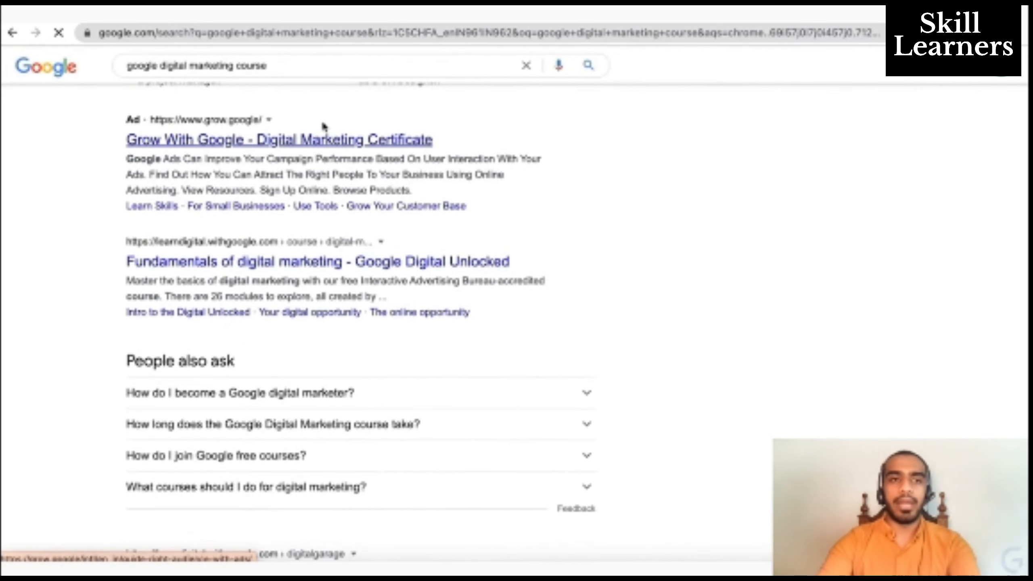
left_click(323, 33)
key("ctrl+c")
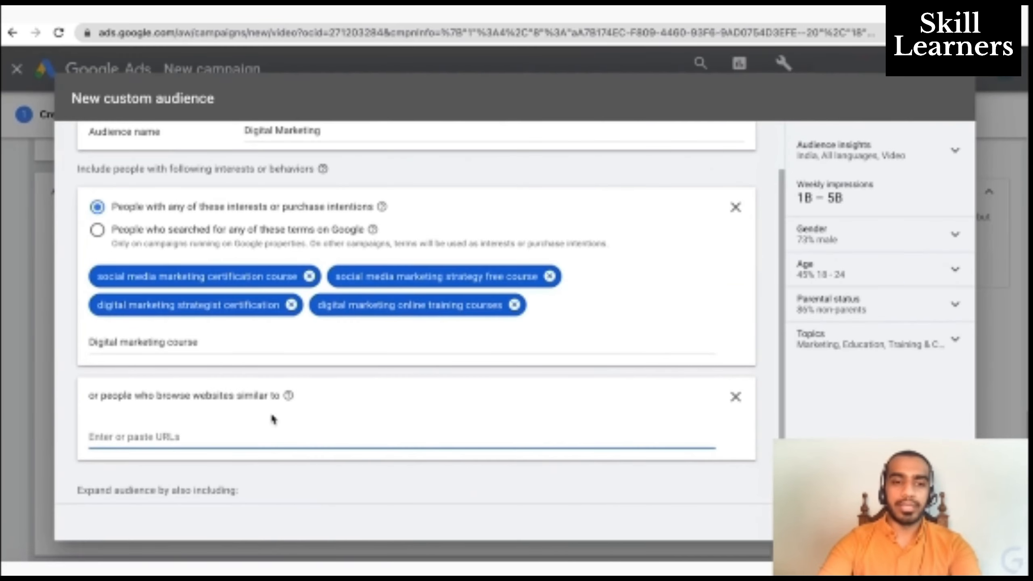
left_click(257, 426)
left_click(227, 430)
key("ctrl+v")
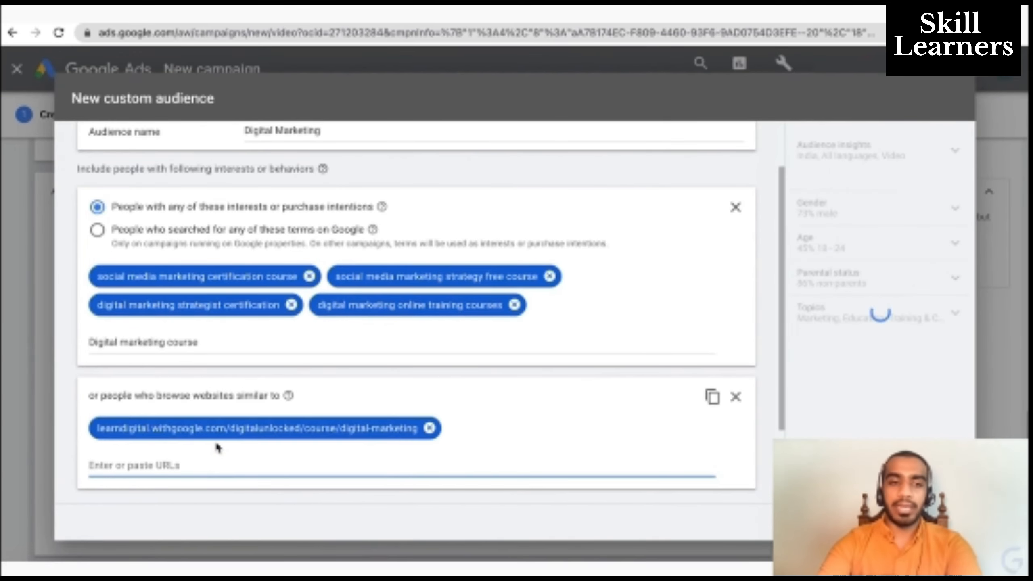
scroll(216, 445, "down", 3)
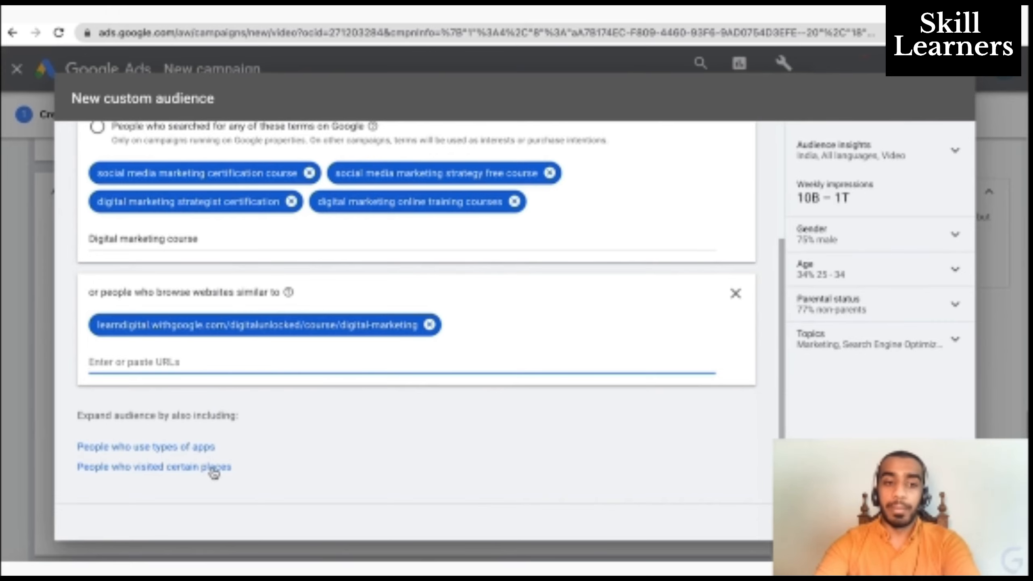
scroll(212, 470, "up", 4)
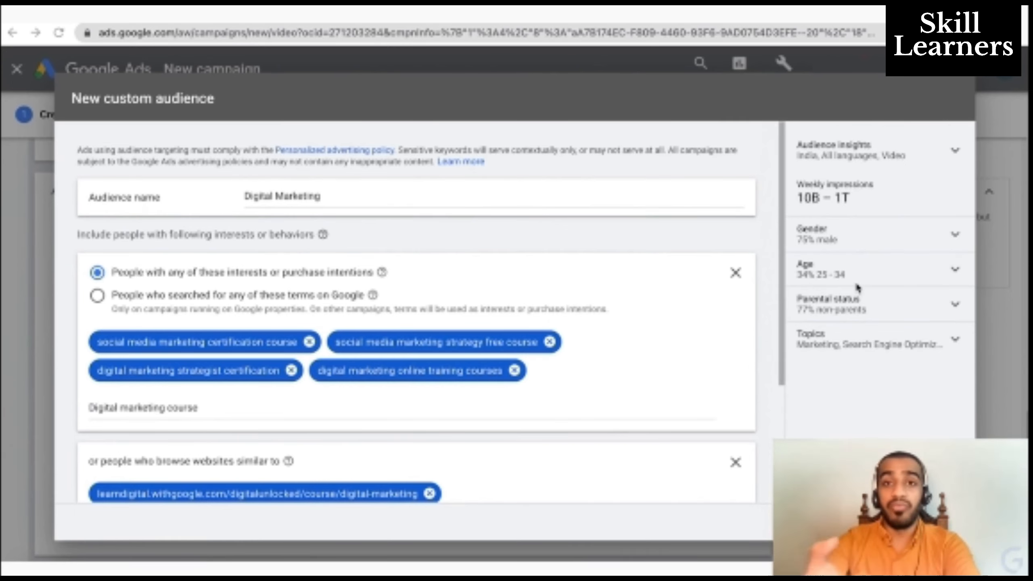
- Expand the audience insights' Topics and review the custom audience's interests and similar websites
left_click(956, 342)
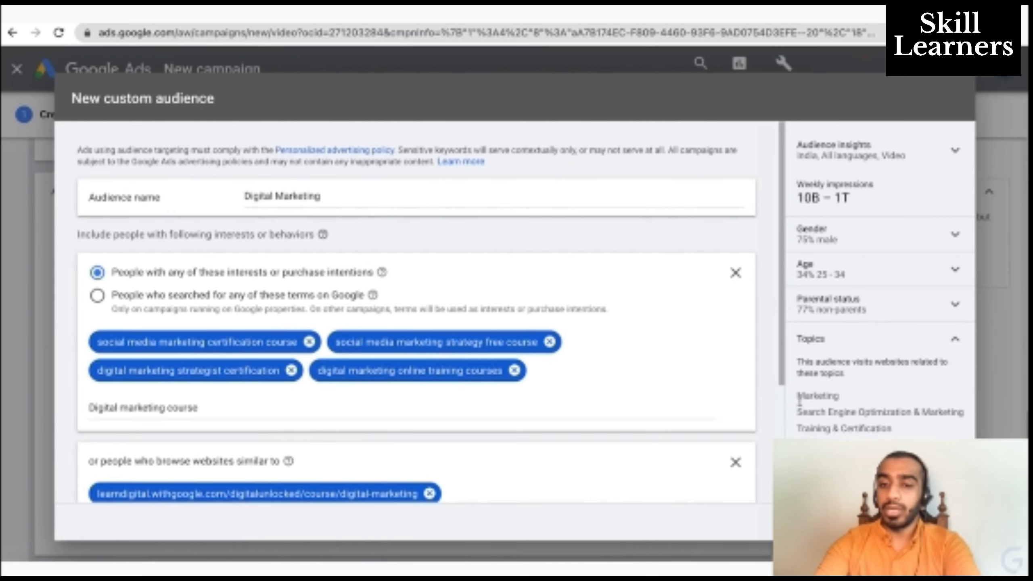
scroll(747, 378, "down", 4)
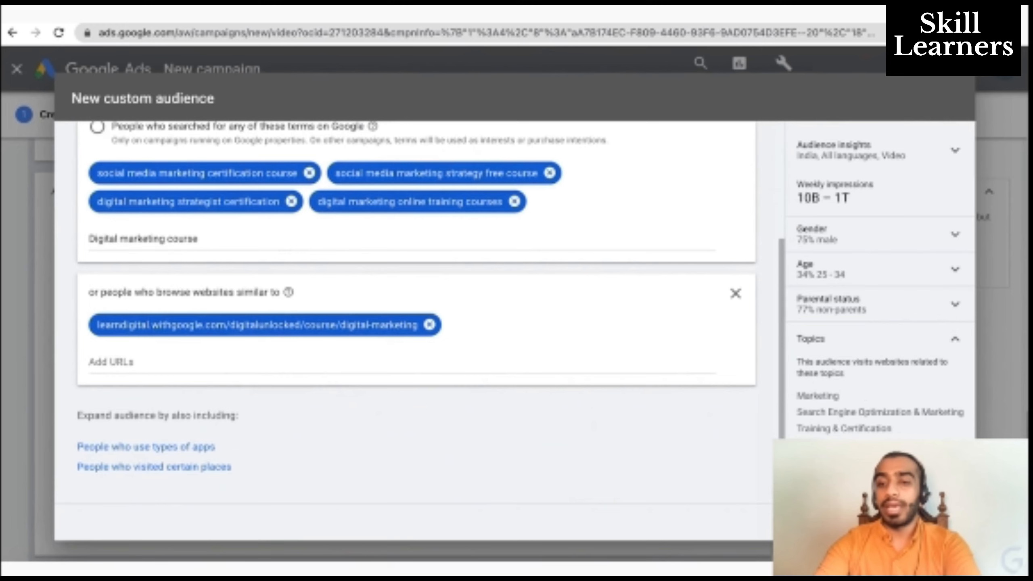
scroll(762, 413, "up", 4)
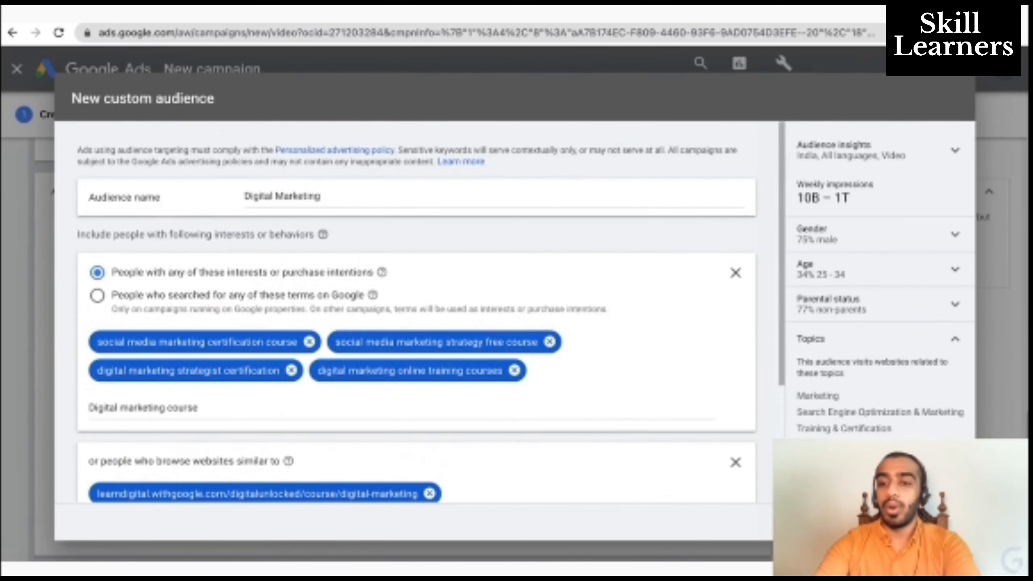
- Rename the custom audience to Digital Marketing Custom 2 and save it to the campaign's custom audiences
left_click(471, 197)
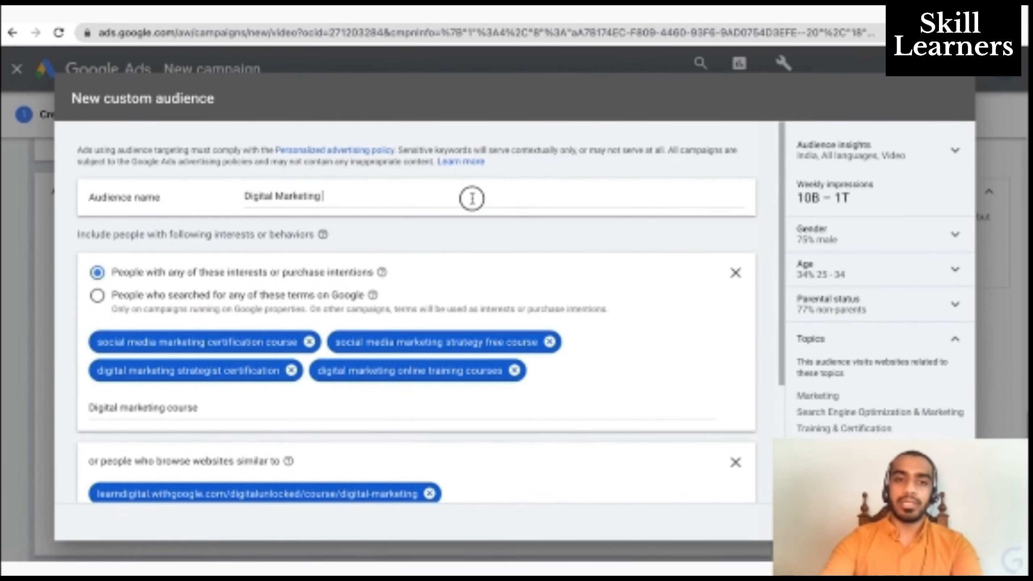
type("Custo")
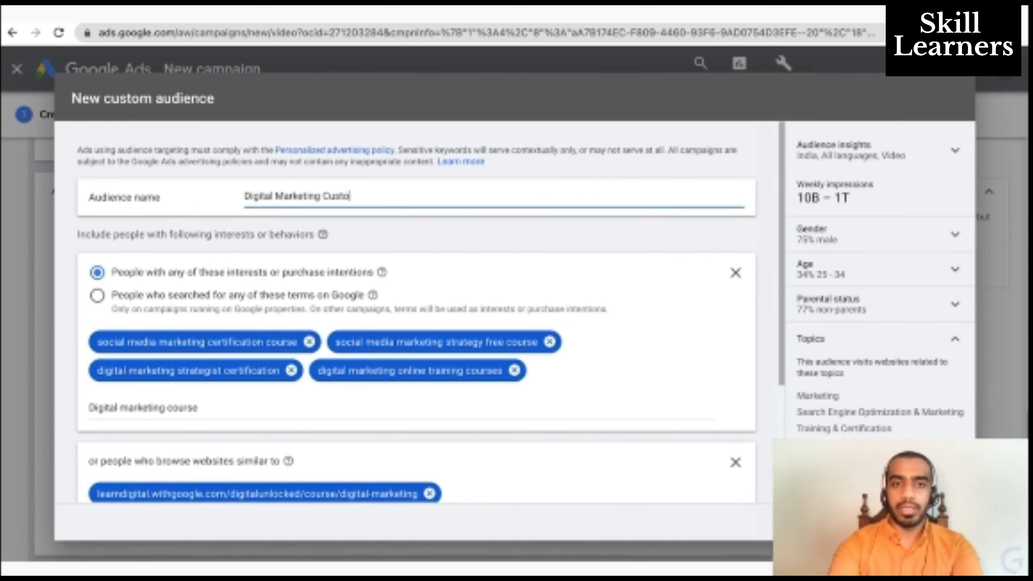
type("m")
scroll(599, 309, "down", 4)
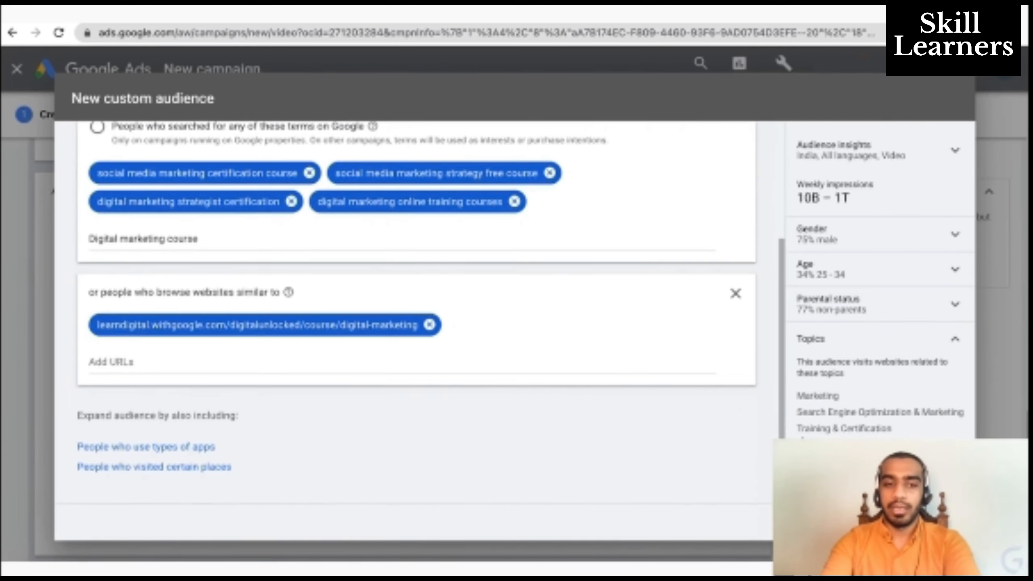
scroll(639, 406, "up", 4)
double_click(350, 196)
left_click(367, 196)
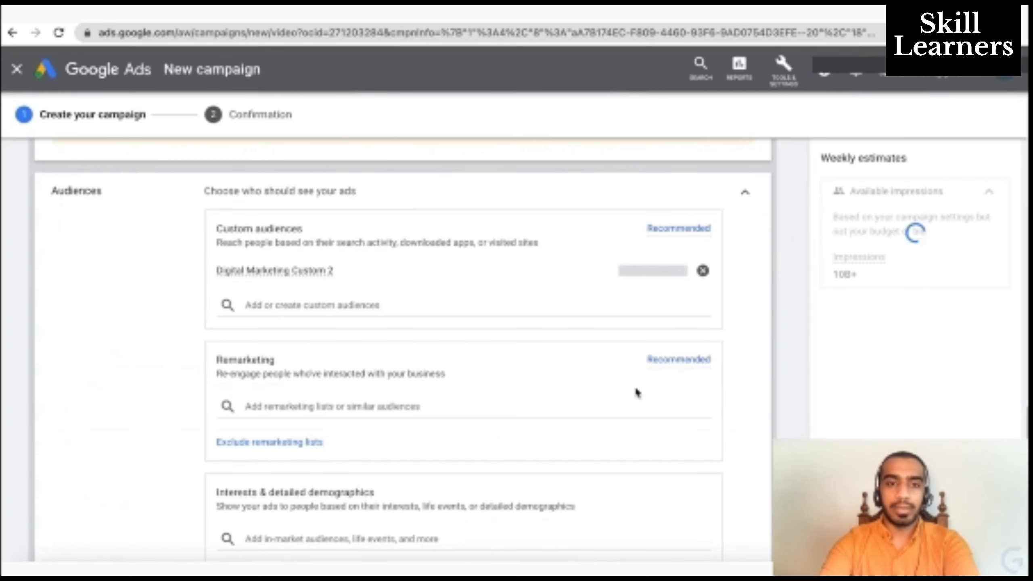
mouse_move(310, 270)
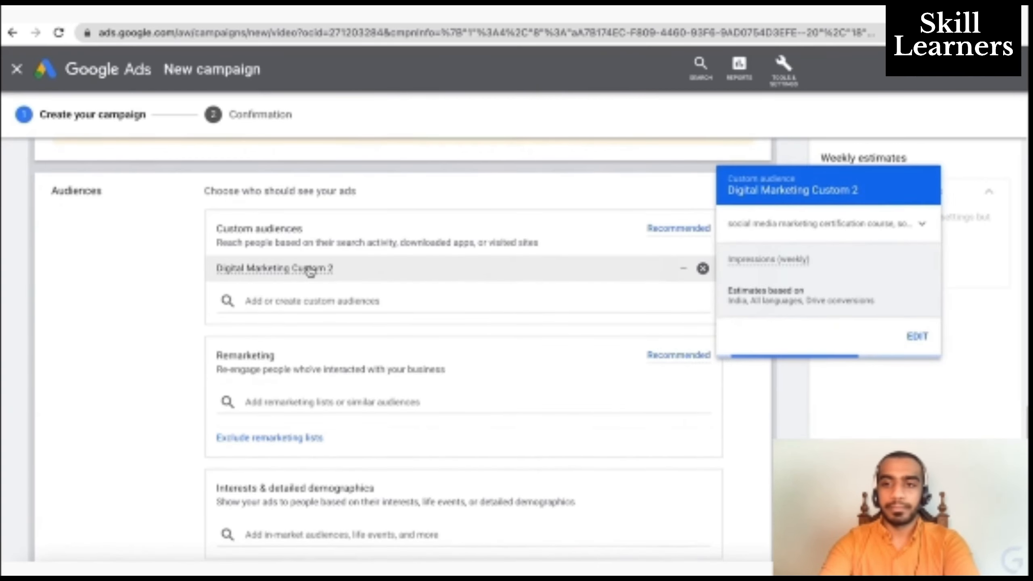
- Examine the remarketing list options, including combined lists and website visitors, without selecting any
scroll(134, 313, "down", 1)
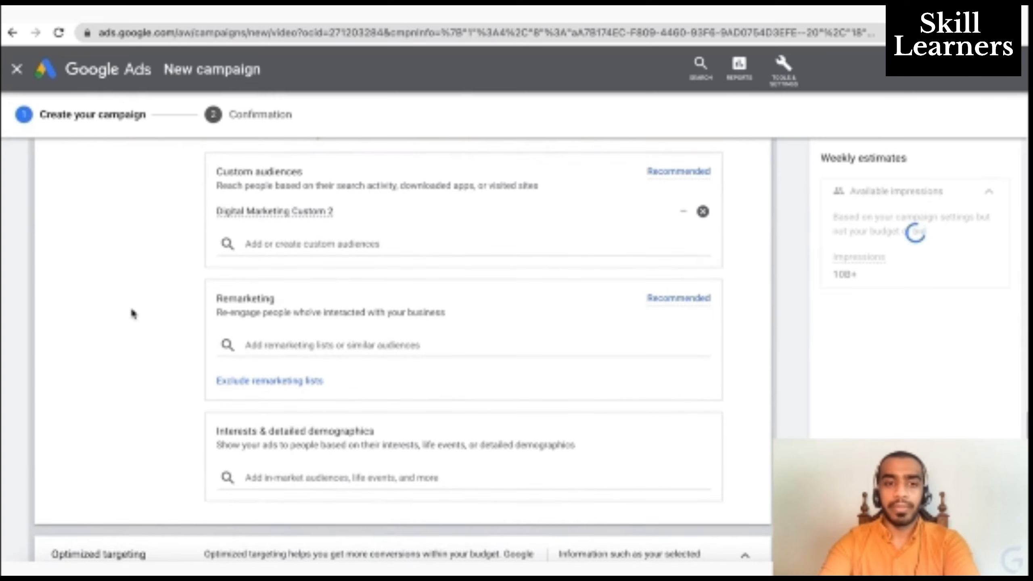
left_click(358, 343)
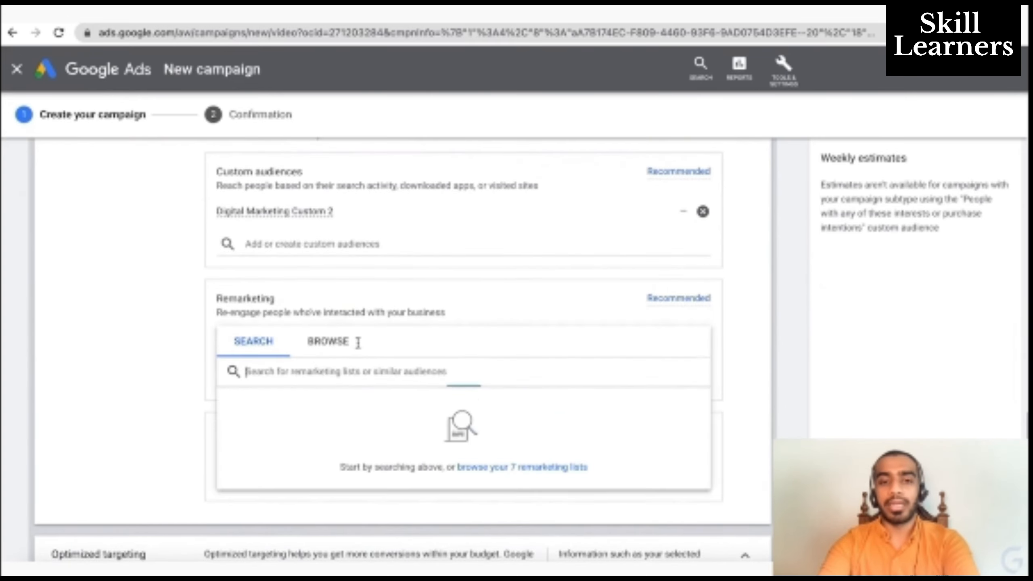
left_click(323, 351)
left_click(280, 350)
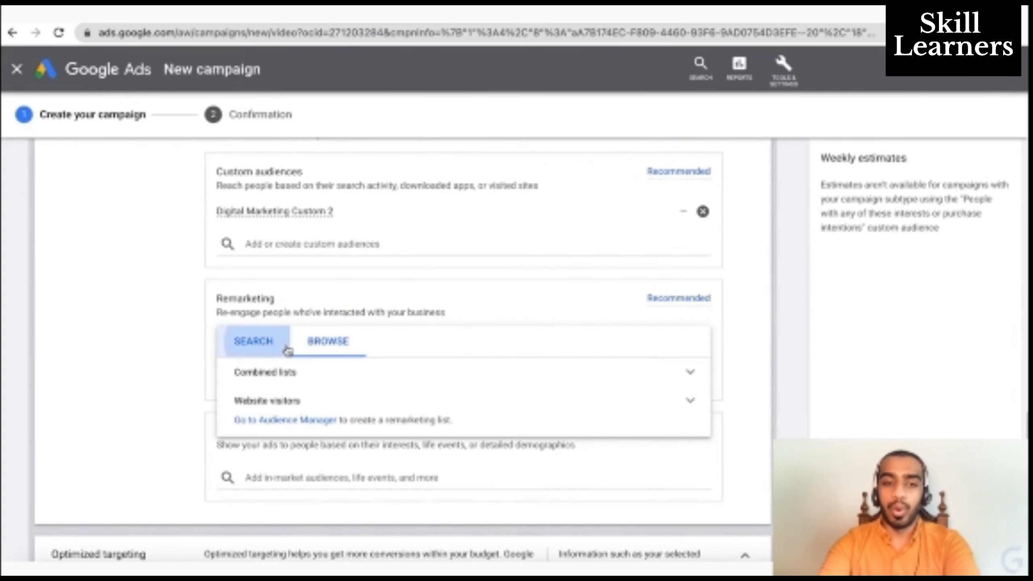
left_click(112, 334)
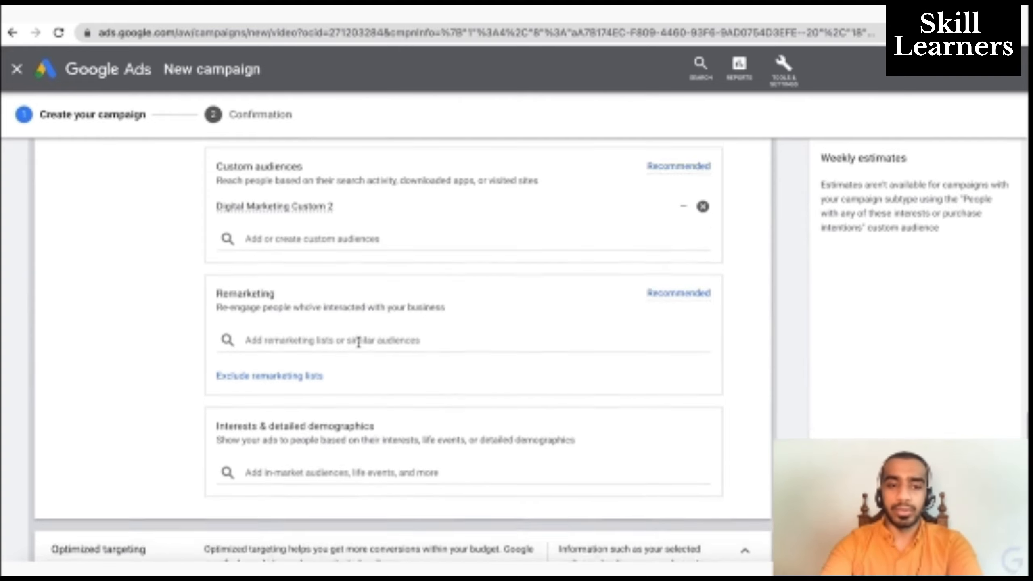
- Review the suggested audiences for interests and detailed demographics, checking the details of the Education in-market audience
scroll(357, 343, "down", 2)
left_click(351, 417)
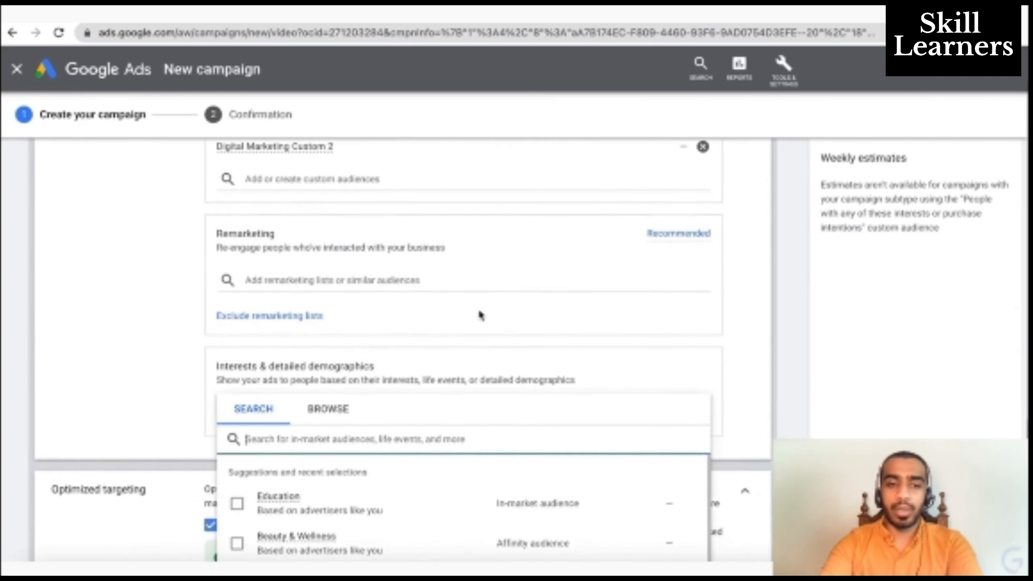
scroll(482, 315, "down", 3)
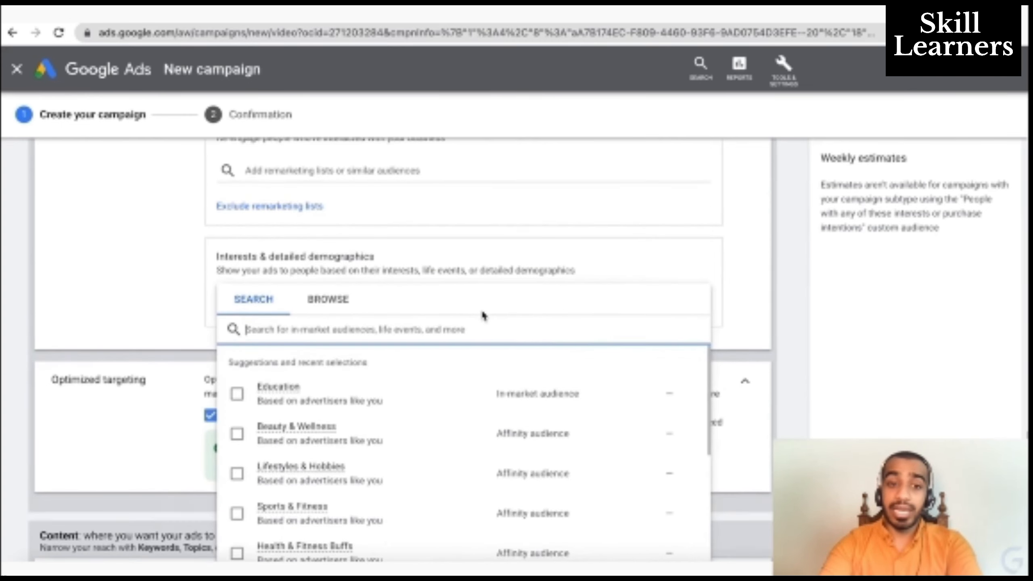
scroll(421, 380, "down", 1)
scroll(371, 393, "up", 1)
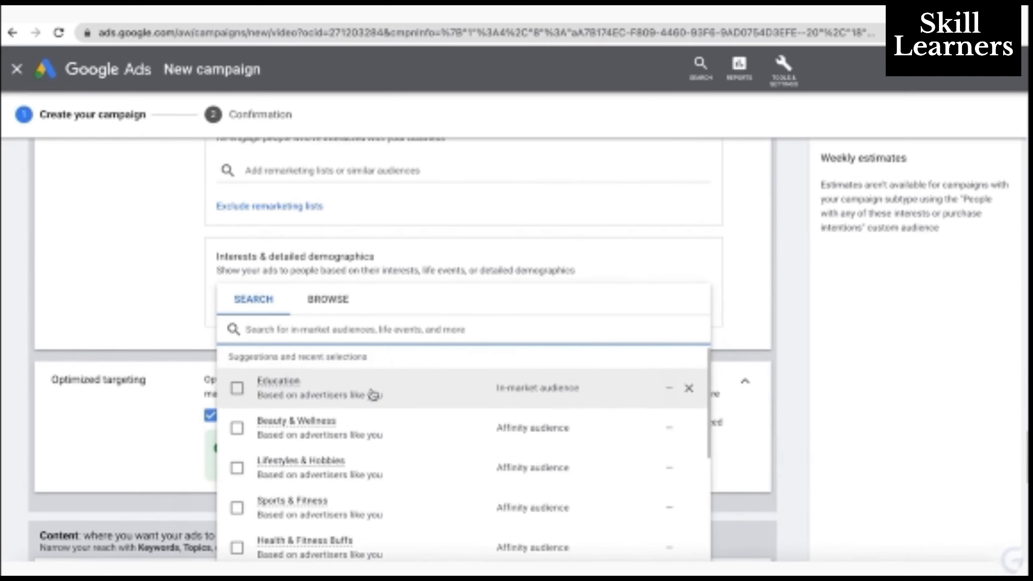
mouse_move(293, 389)
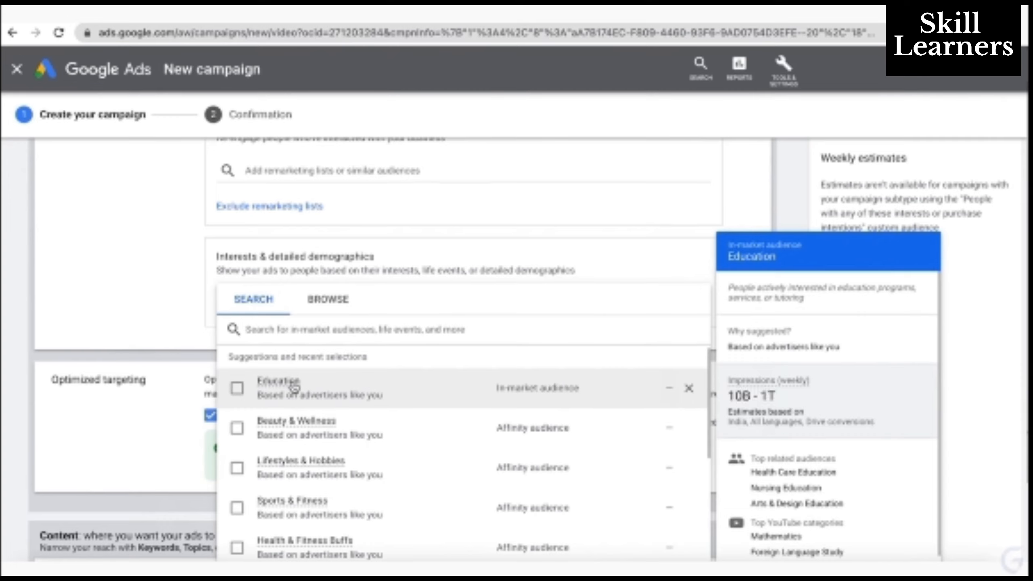
scroll(358, 496, "down", 4)
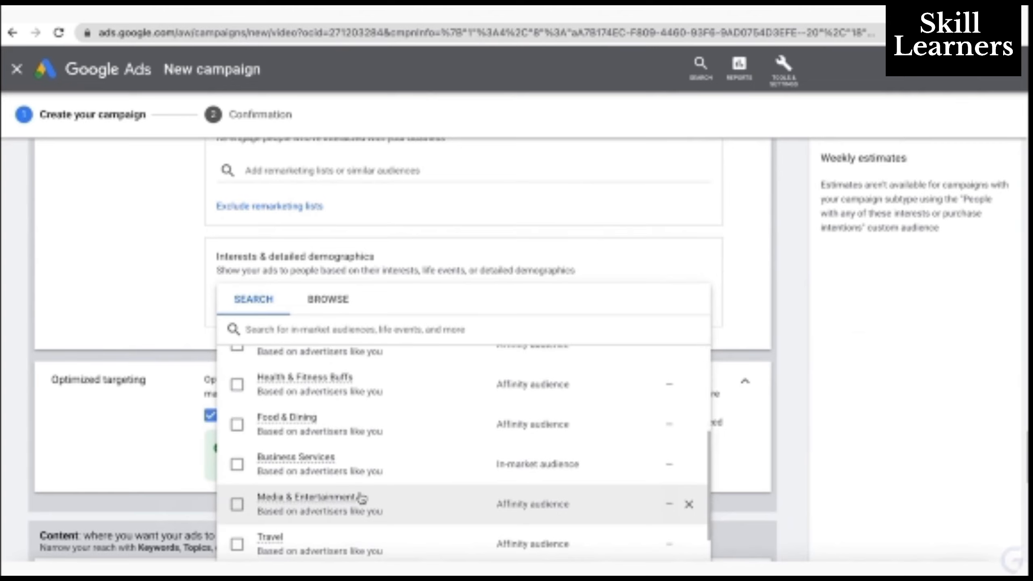
scroll(362, 497, "down", 1)
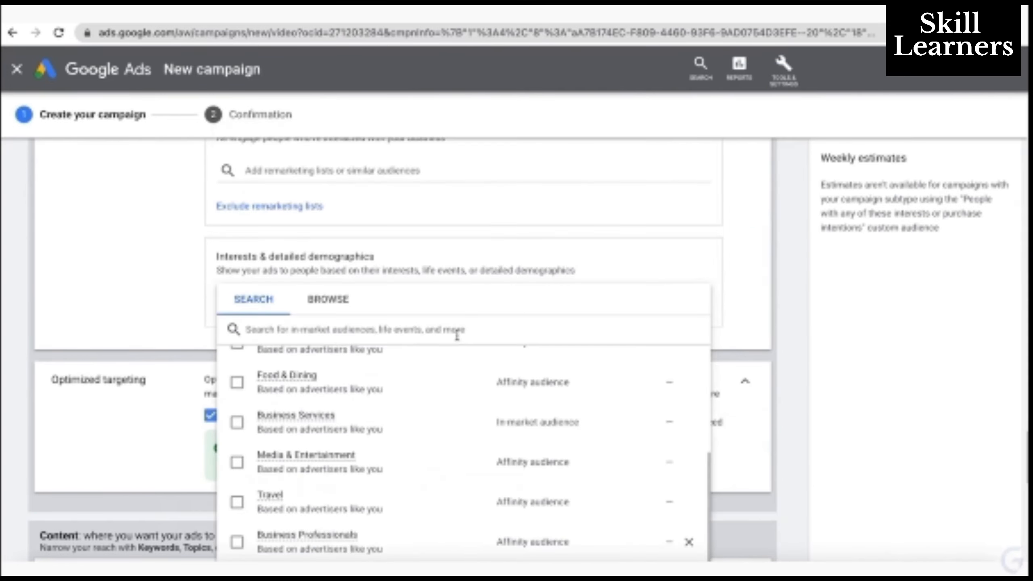
scroll(472, 408, "up", 5)
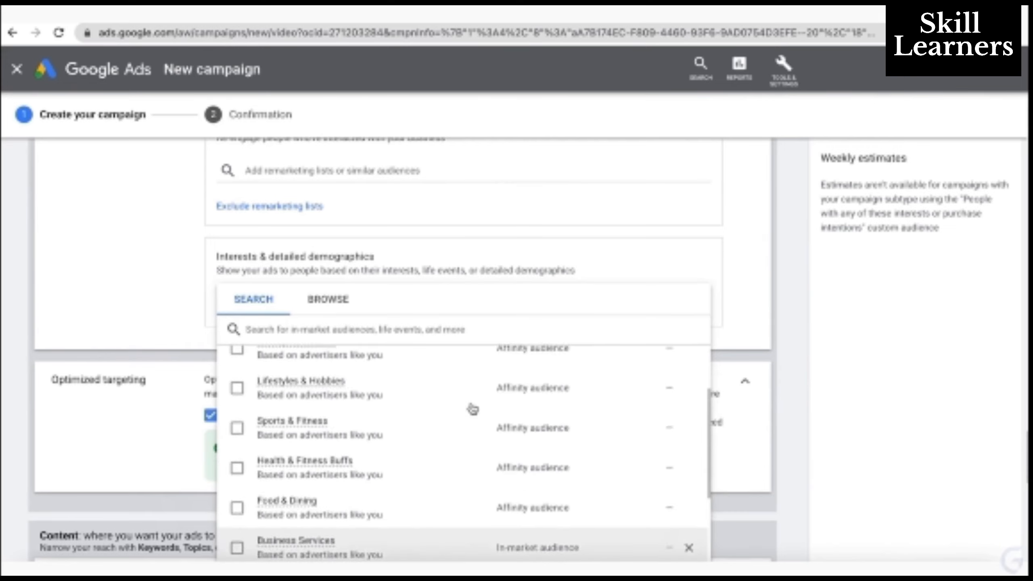
- Browse the in-market audience categories under interests and detailed demographics as far as Education and Employment
left_click(328, 299)
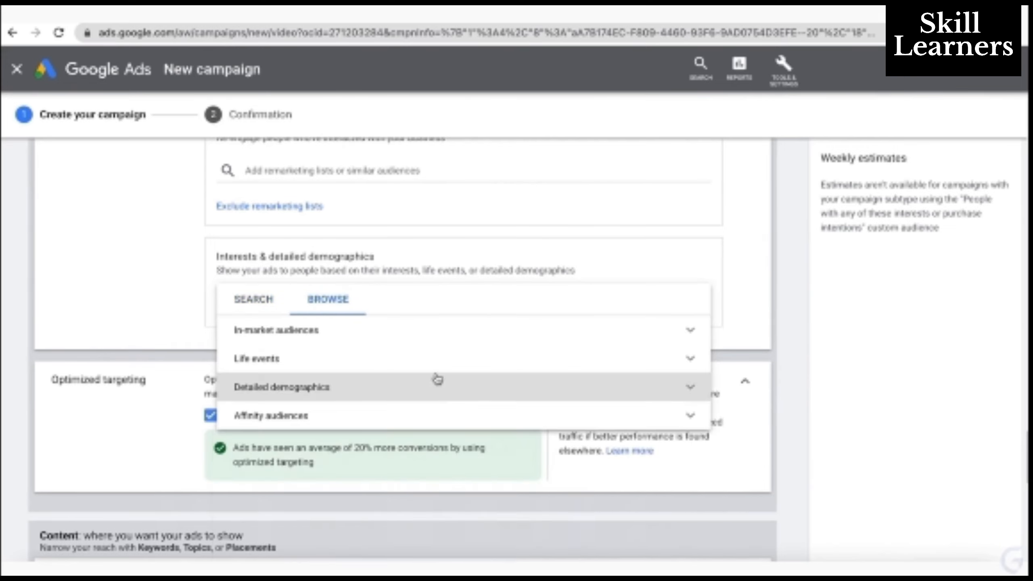
left_click(524, 332)
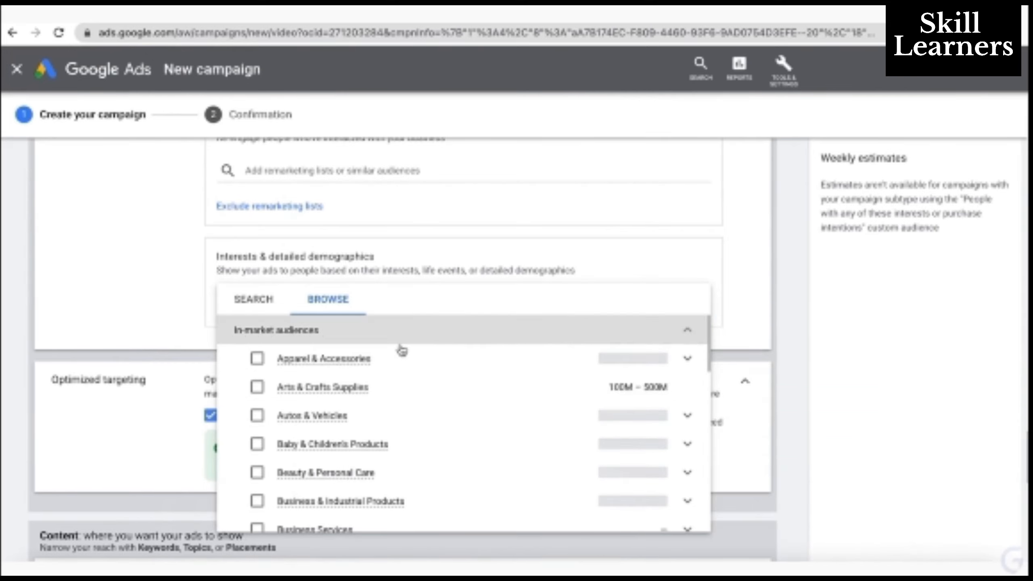
mouse_move(292, 362)
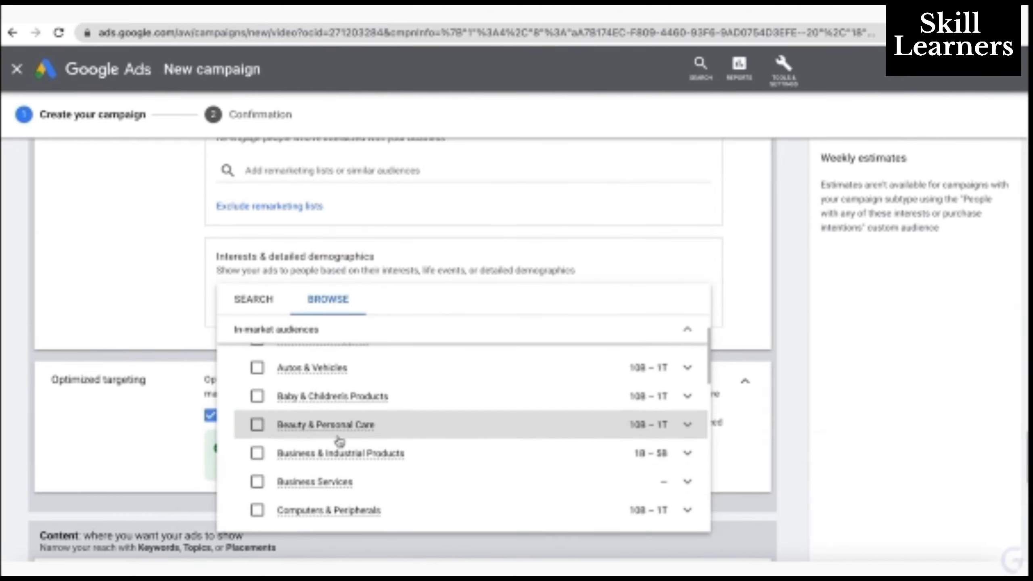
scroll(270, 437, "up", 2)
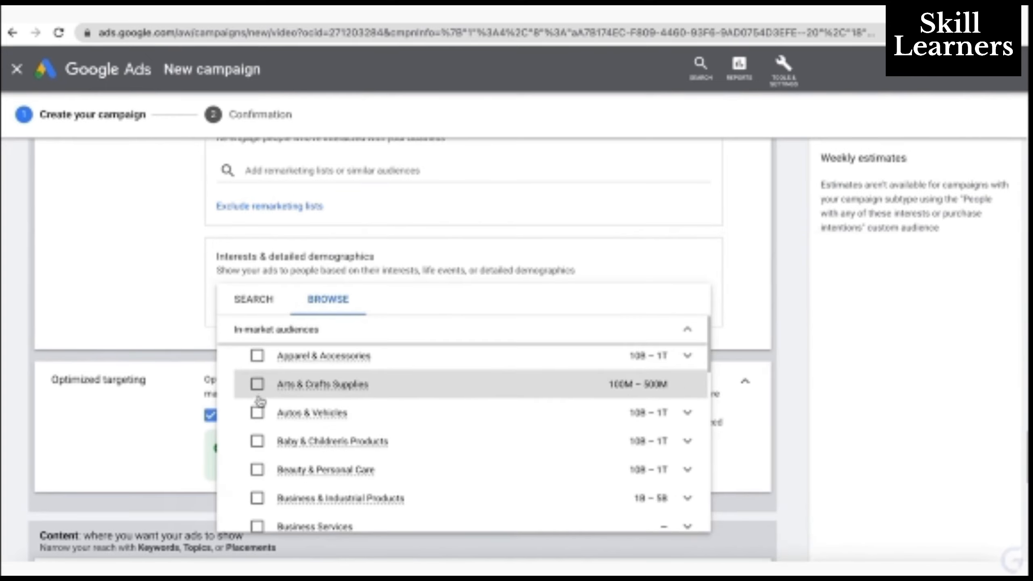
scroll(358, 434, "down", 3)
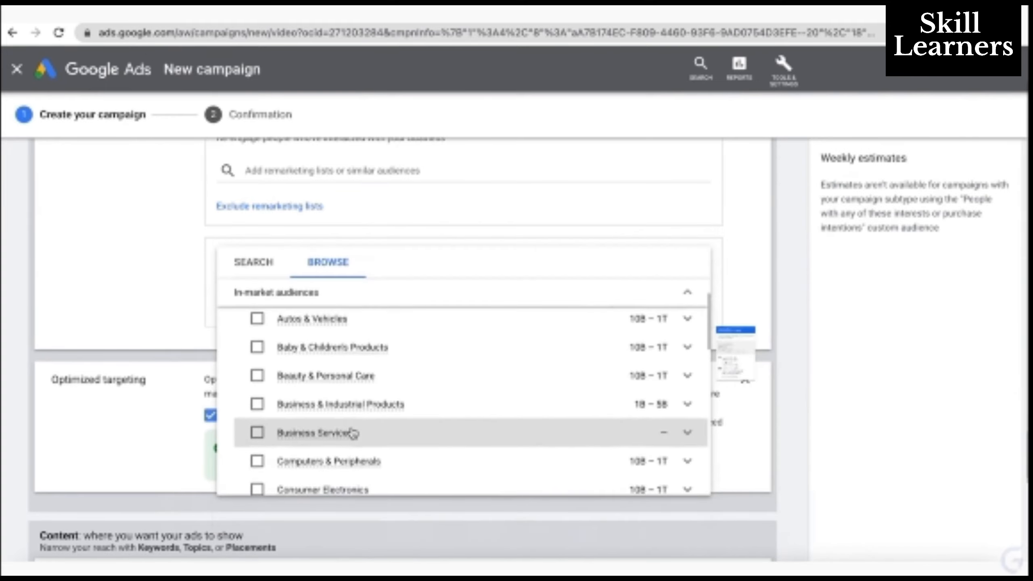
scroll(401, 495, "down", 4)
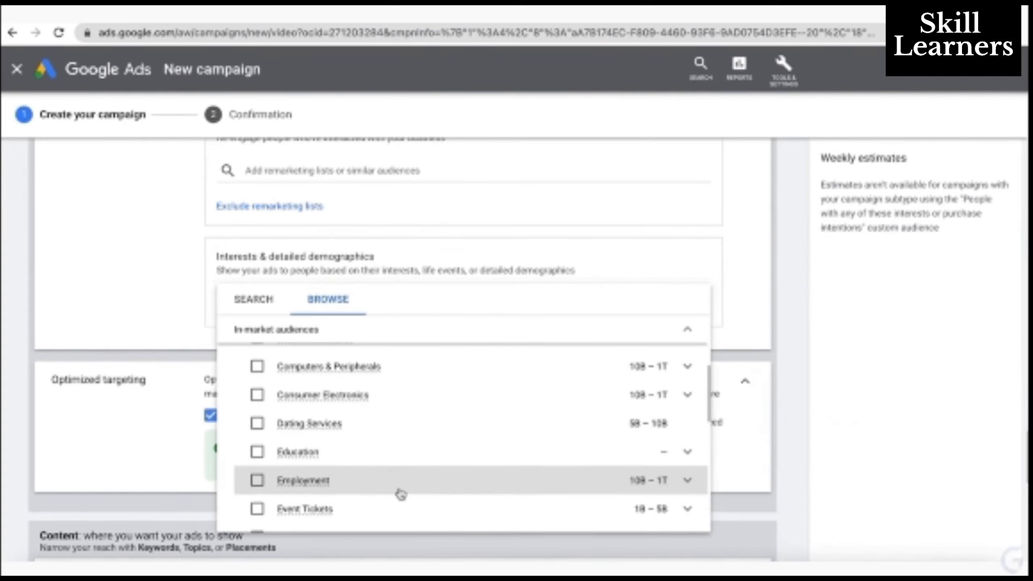
scroll(400, 494, "down", 1)
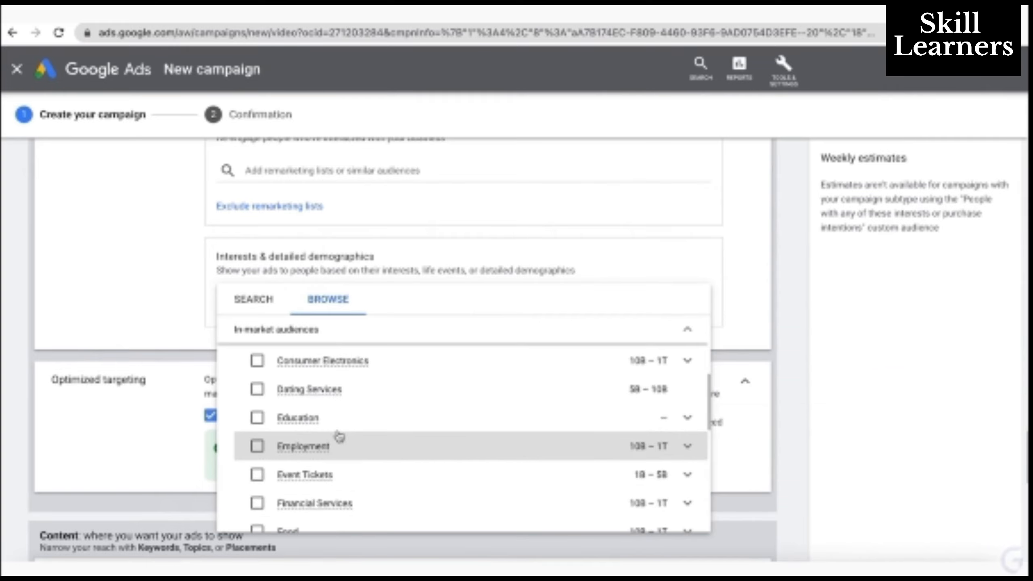
- Expand the Education in-market category and examine its subcategories, such as Open Online Courses and Post-Secondary Education
left_click(691, 423)
scroll(565, 456, "down", 5)
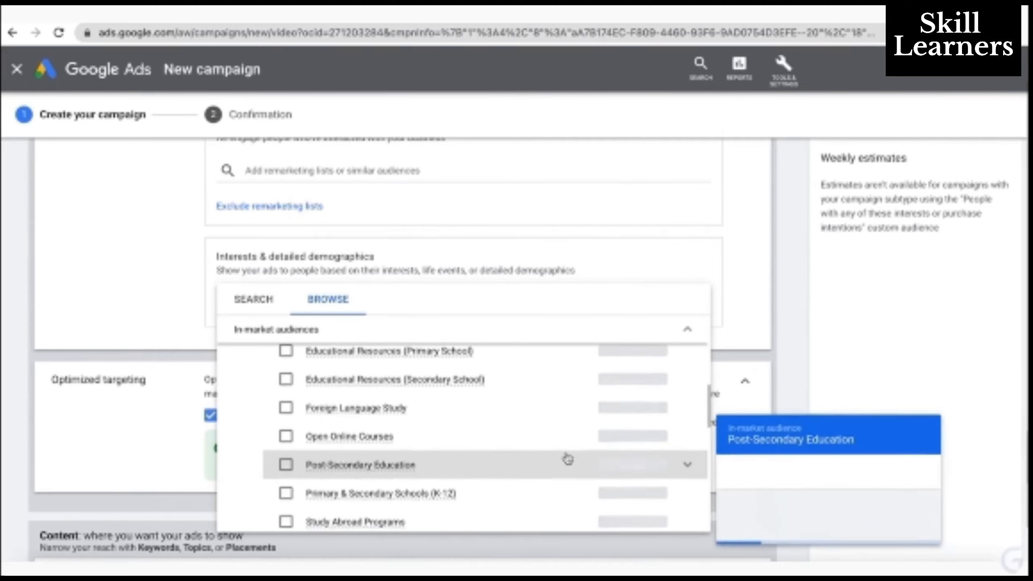
scroll(568, 458, "down", 3)
scroll(568, 459, "up", 2)
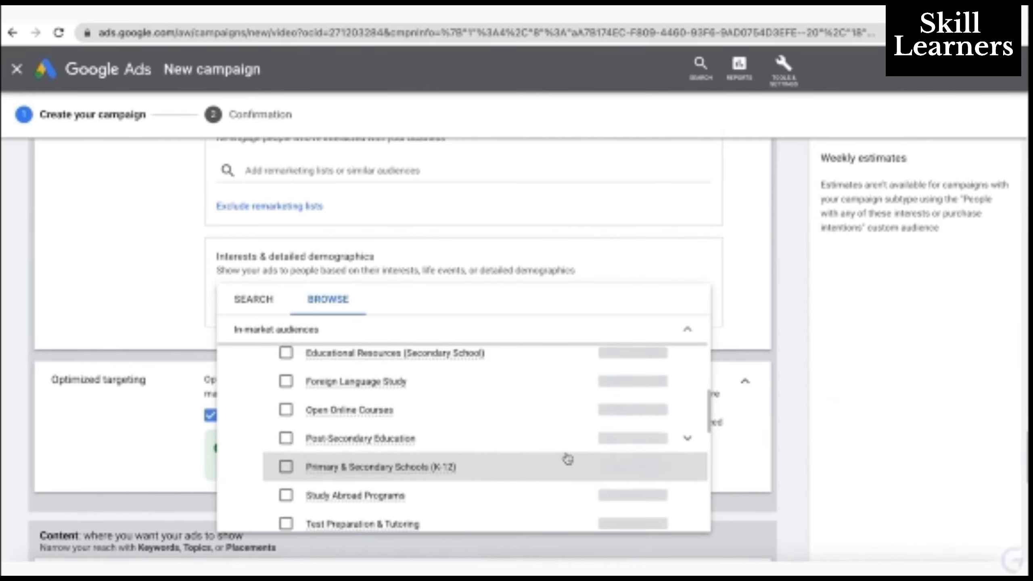
scroll(568, 458, "up", 4)
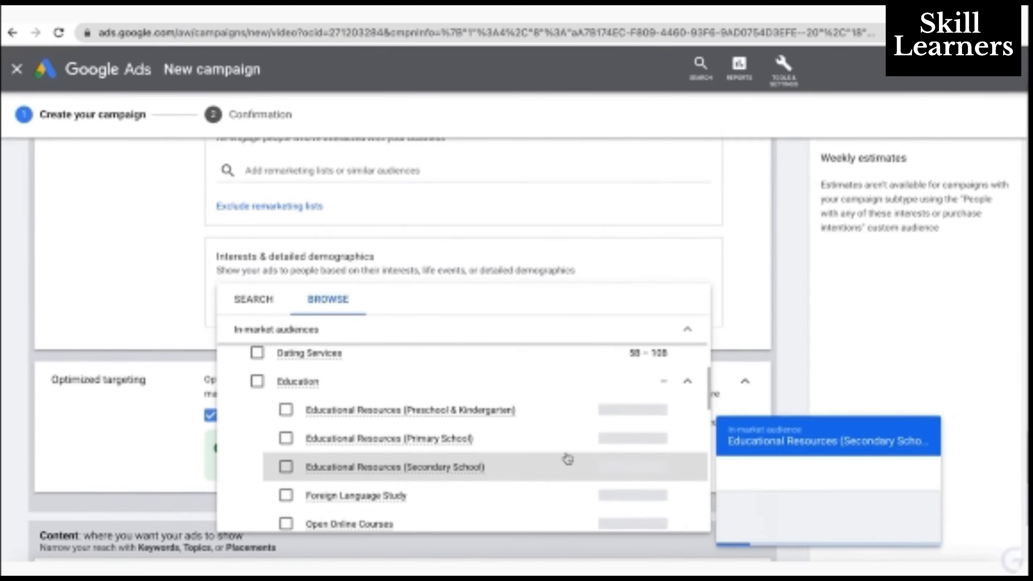
scroll(568, 459, "down", 3)
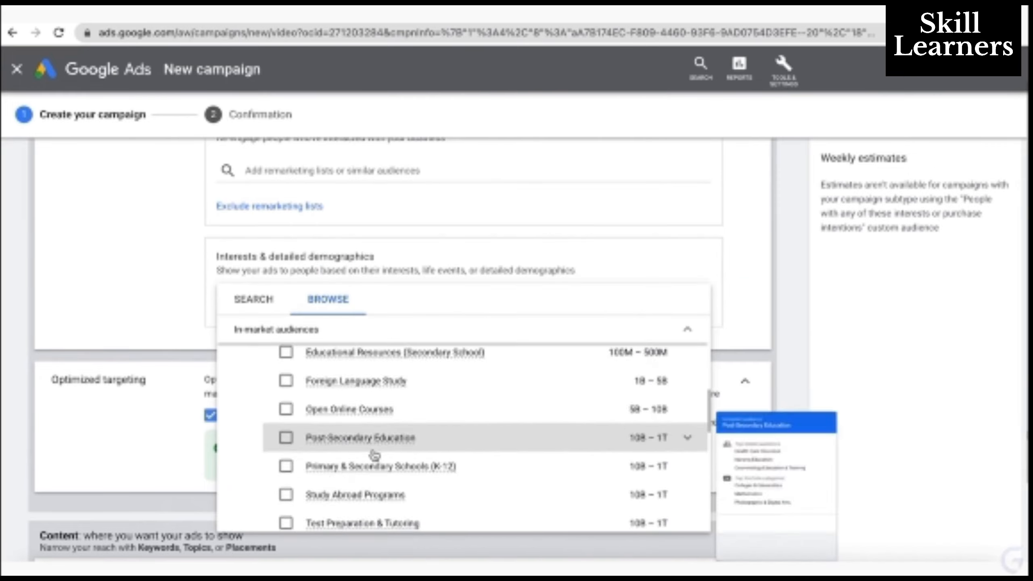
- Examine the Employment in-market subcategories and browse the remaining in-market categories through Travel
scroll(374, 454, "down", 3)
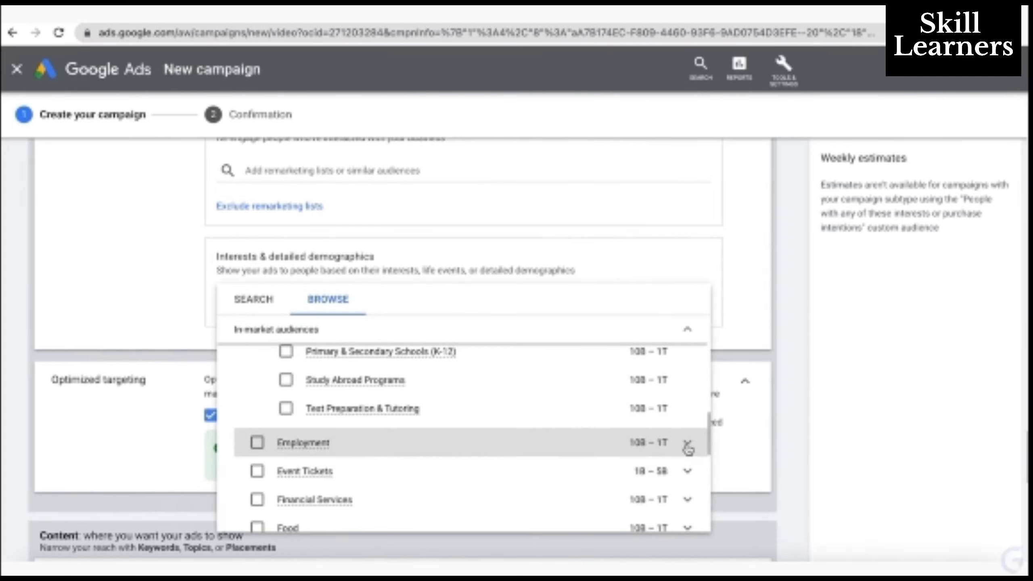
scroll(547, 484, "down", 5)
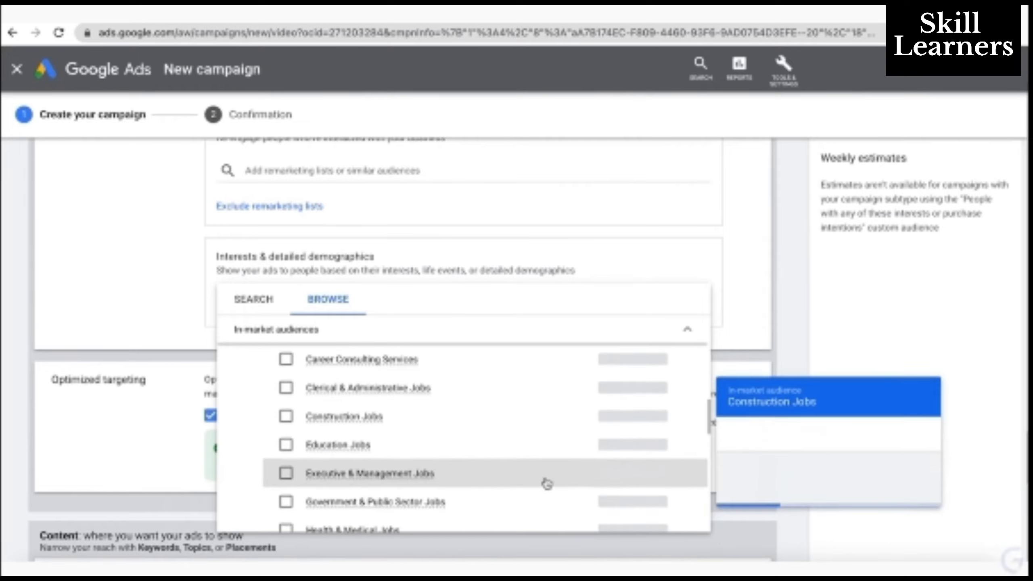
scroll(547, 484, "down", 6)
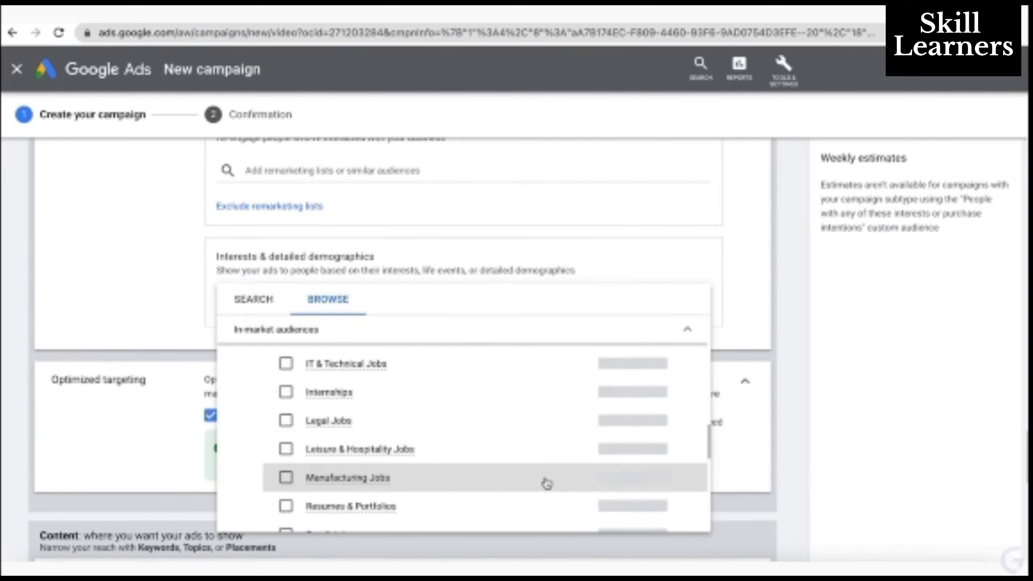
scroll(547, 484, "down", 3)
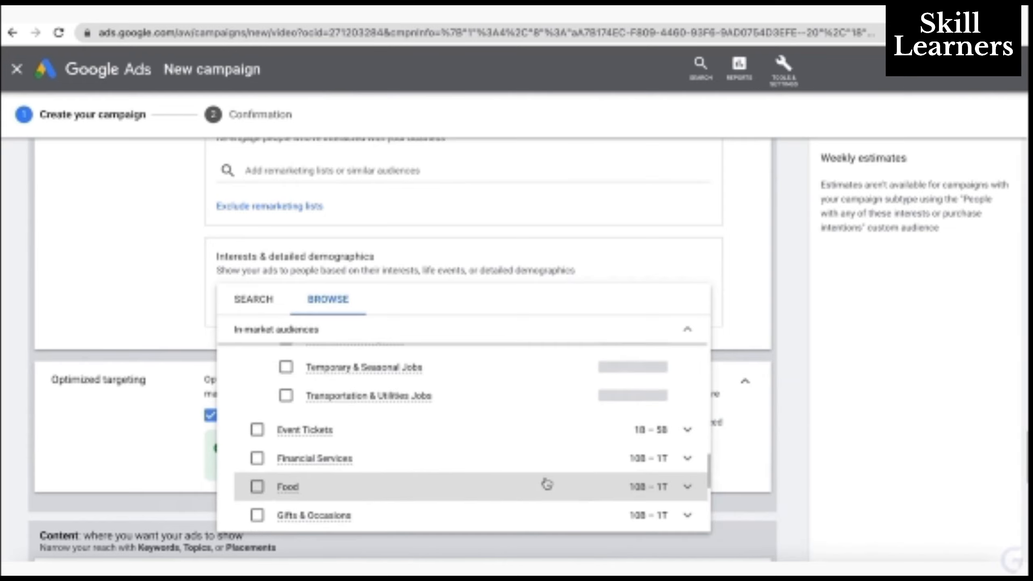
scroll(570, 458, "down", 5)
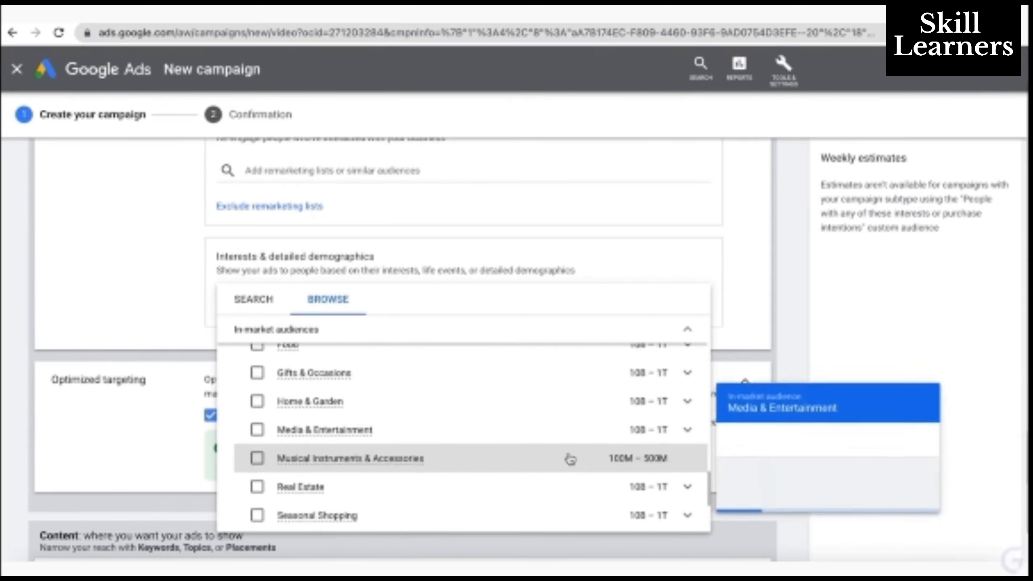
scroll(571, 459, "down", 5)
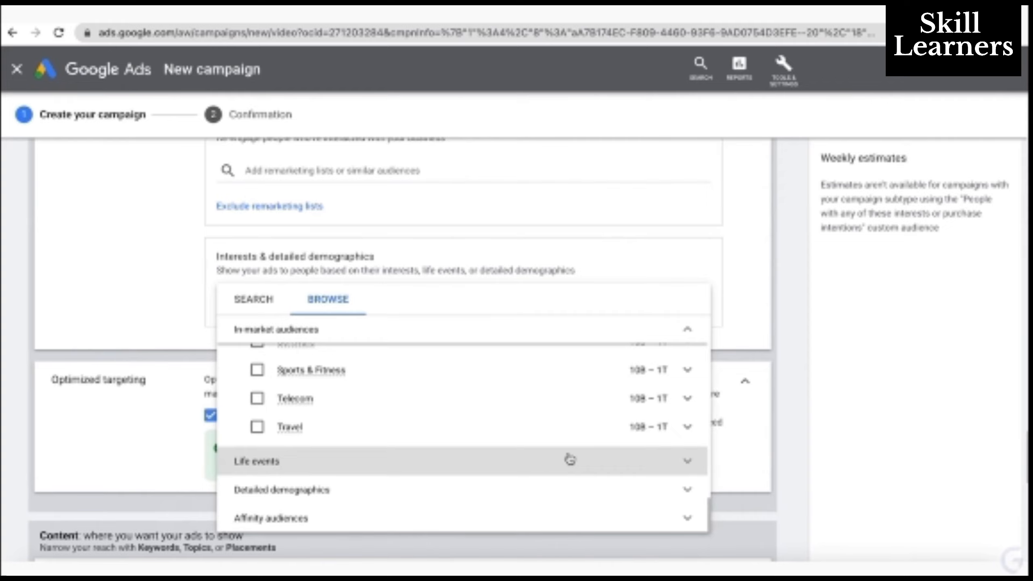
- Expand the Life events group and examine its audiences, including College Graduation, Home Renovation and Retirement
left_click(635, 473)
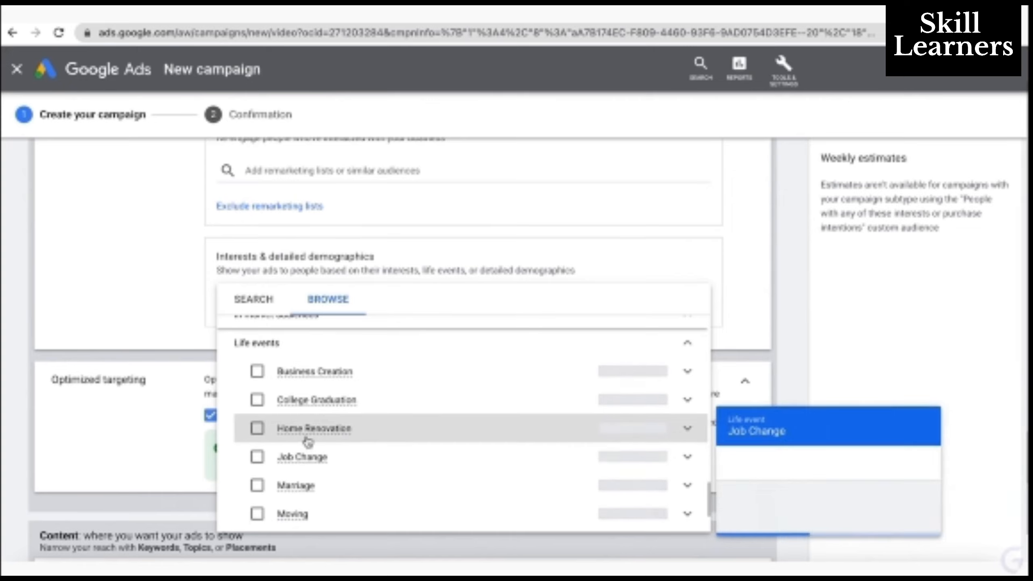
mouse_move(319, 406)
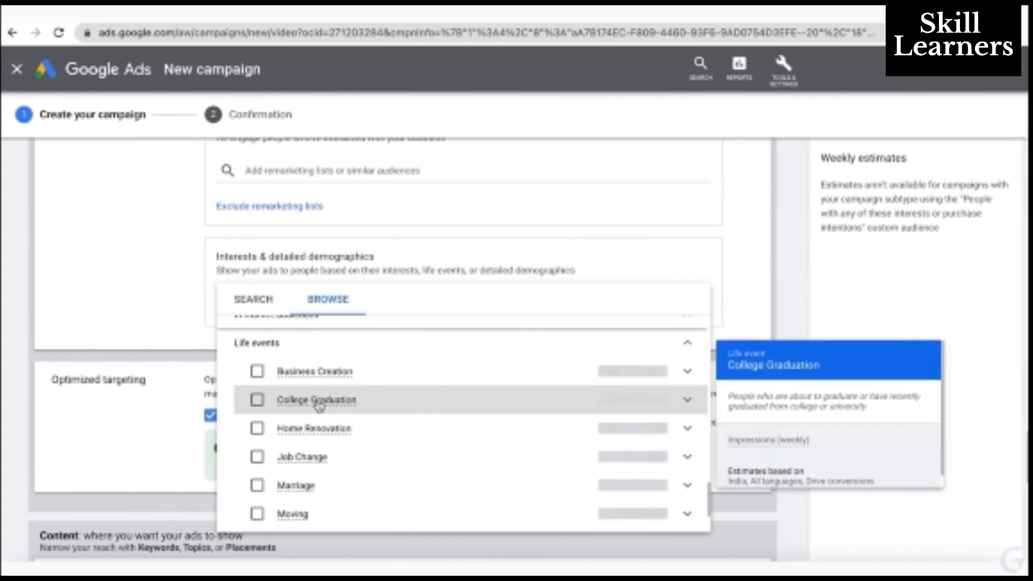
mouse_move(324, 439)
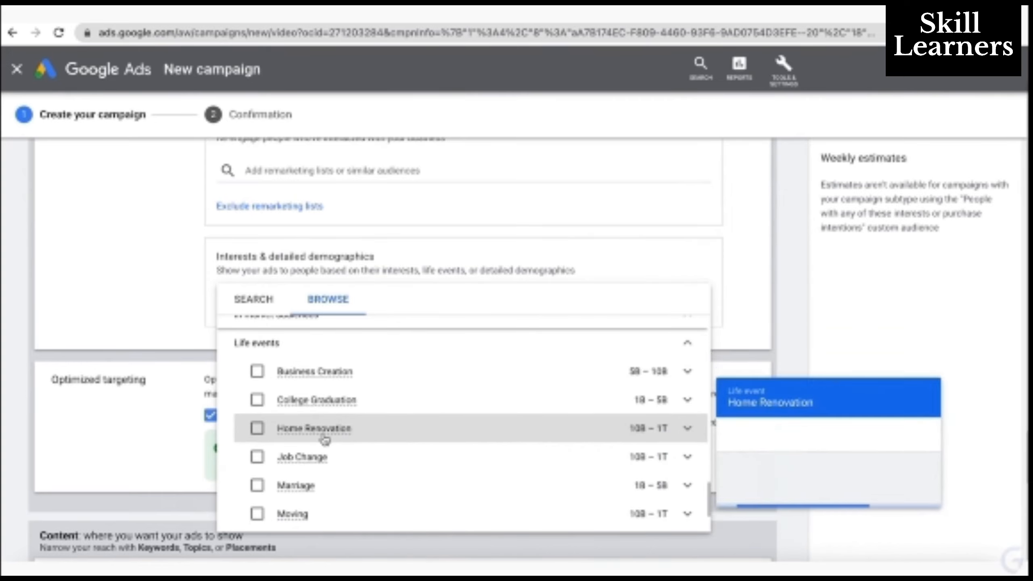
scroll(324, 439, "down", 4)
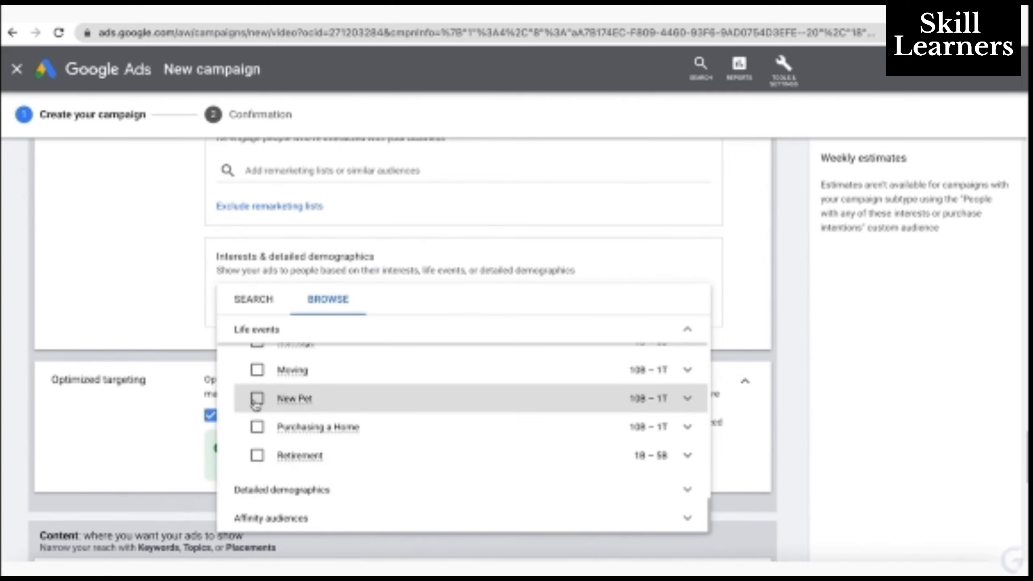
- Expand Detailed demographics and examine the options under its Education and Employment groups
left_click(382, 490)
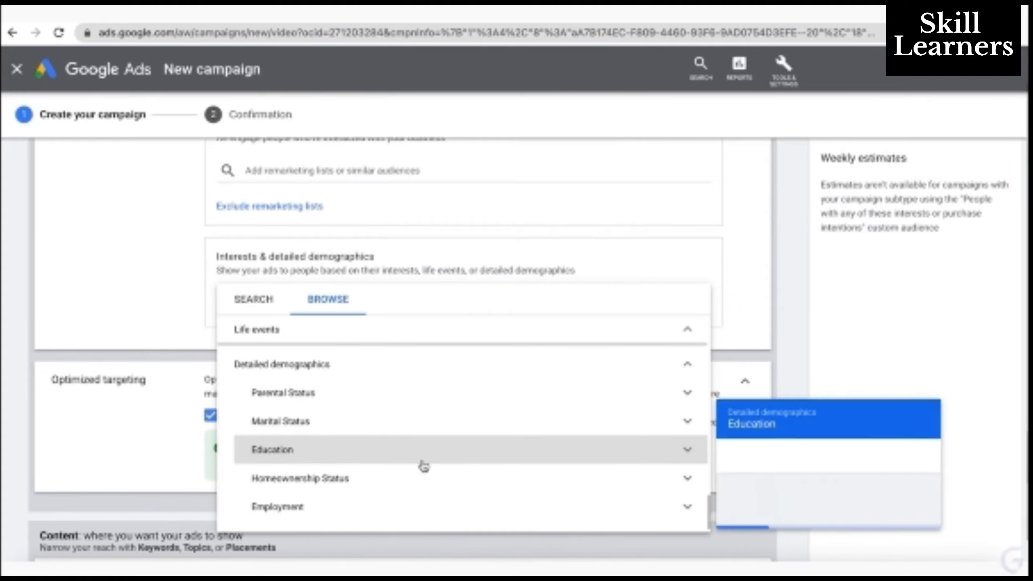
left_click(422, 456)
scroll(351, 455, "up", 1)
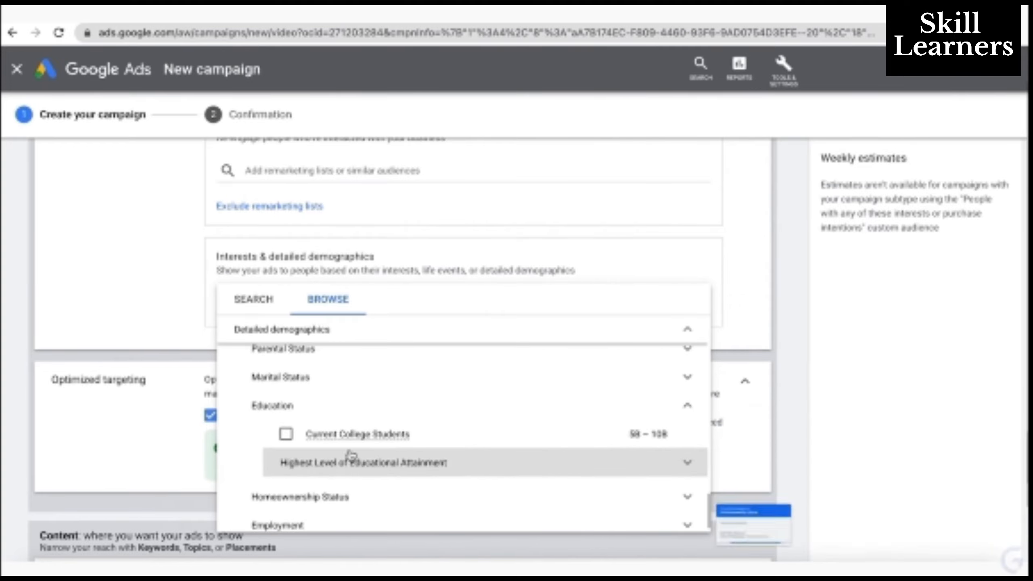
scroll(340, 440, "up", 1)
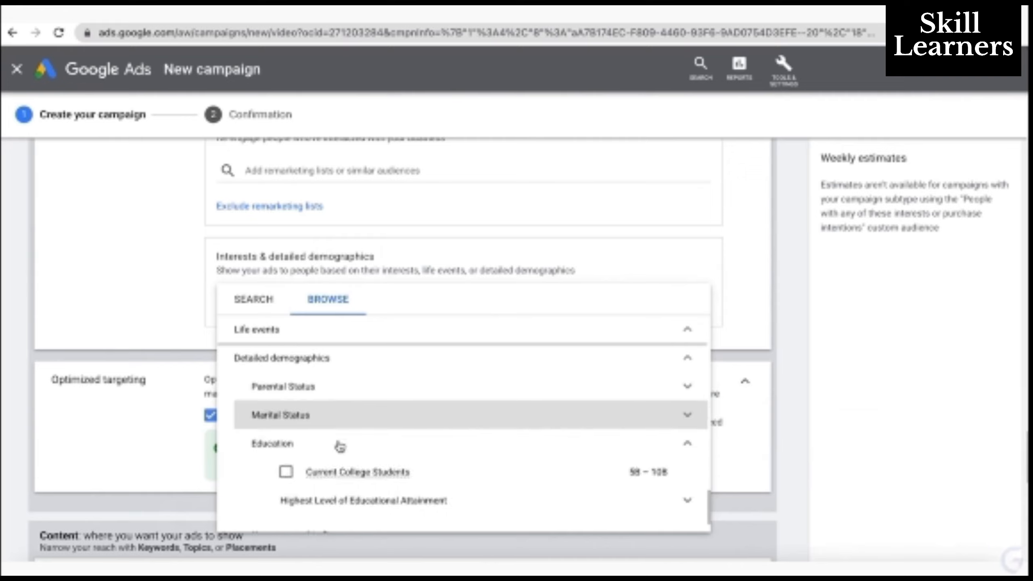
scroll(340, 446, "down", 3)
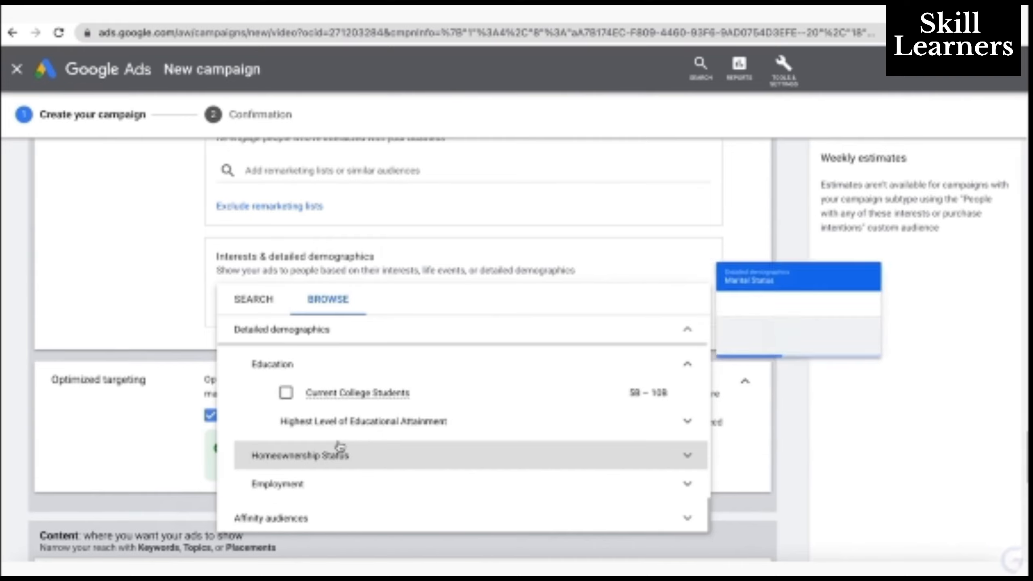
left_click(392, 486)
scroll(393, 488, "down", 2)
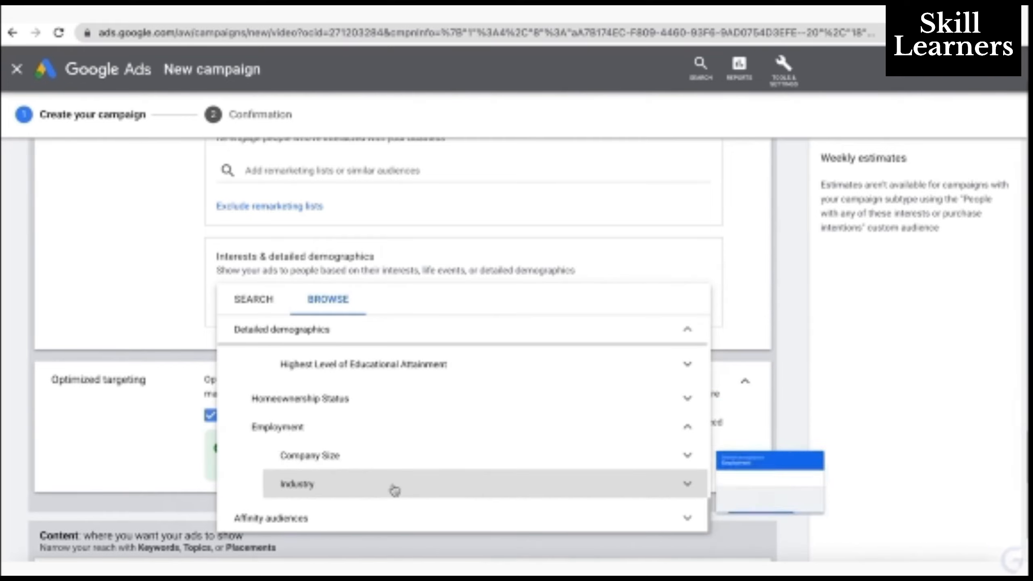
- Expand Affinity audiences and review its categories from Banking & Finance to Vehicles & Transportation
left_click(431, 527)
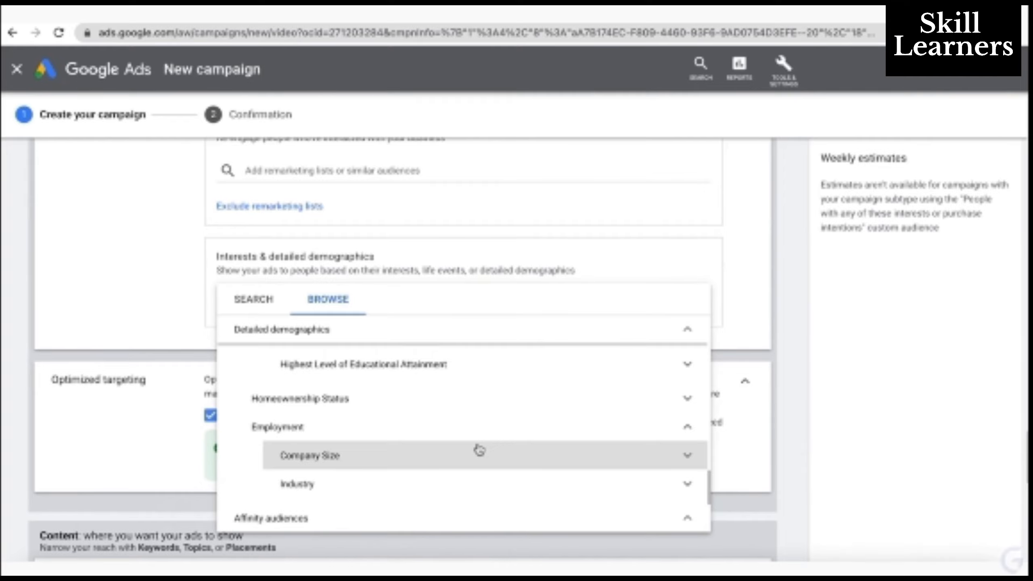
scroll(523, 464, "down", 7)
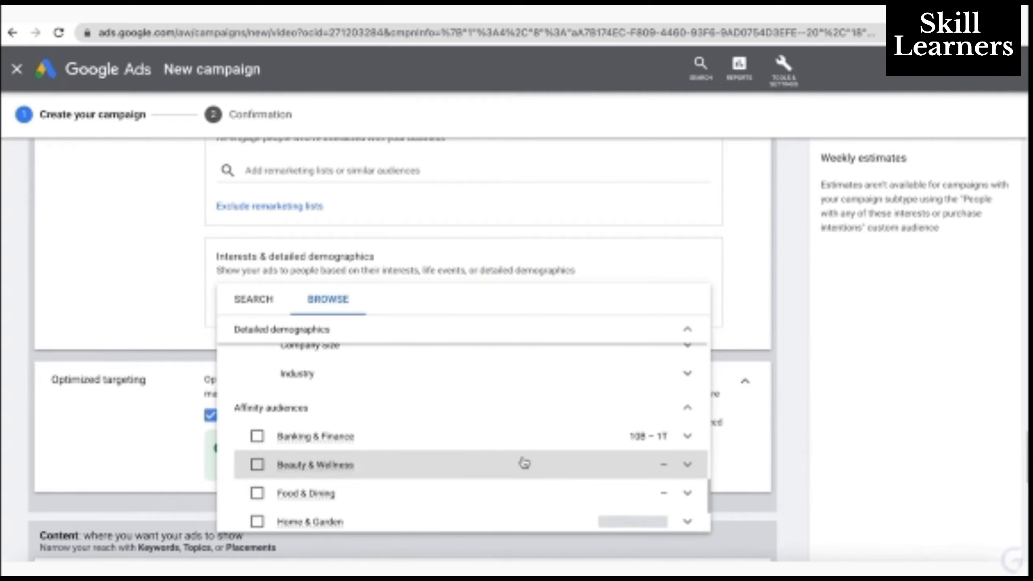
scroll(524, 463, "down", 3)
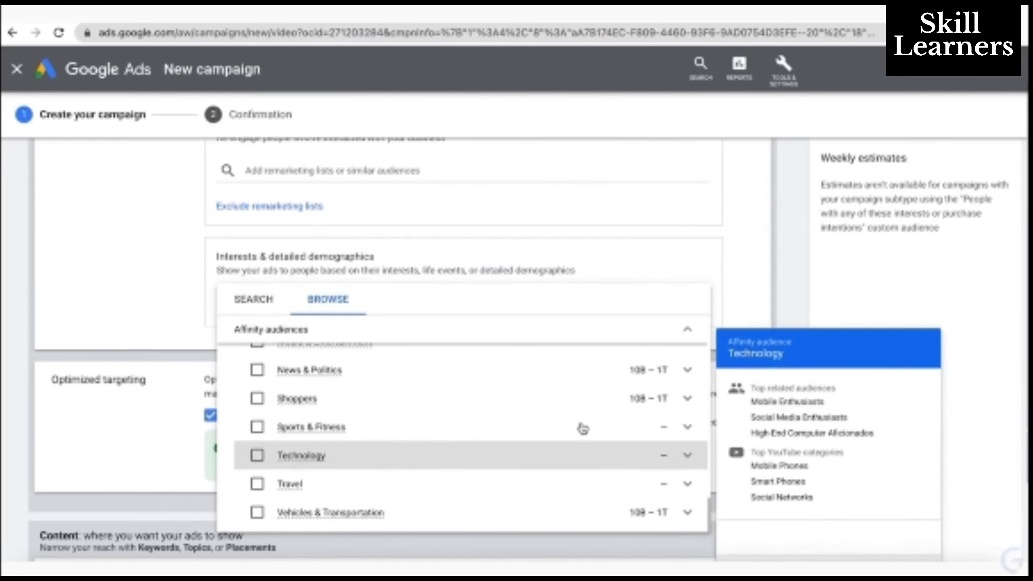
scroll(592, 424, "up", 5)
scroll(592, 425, "up", 8)
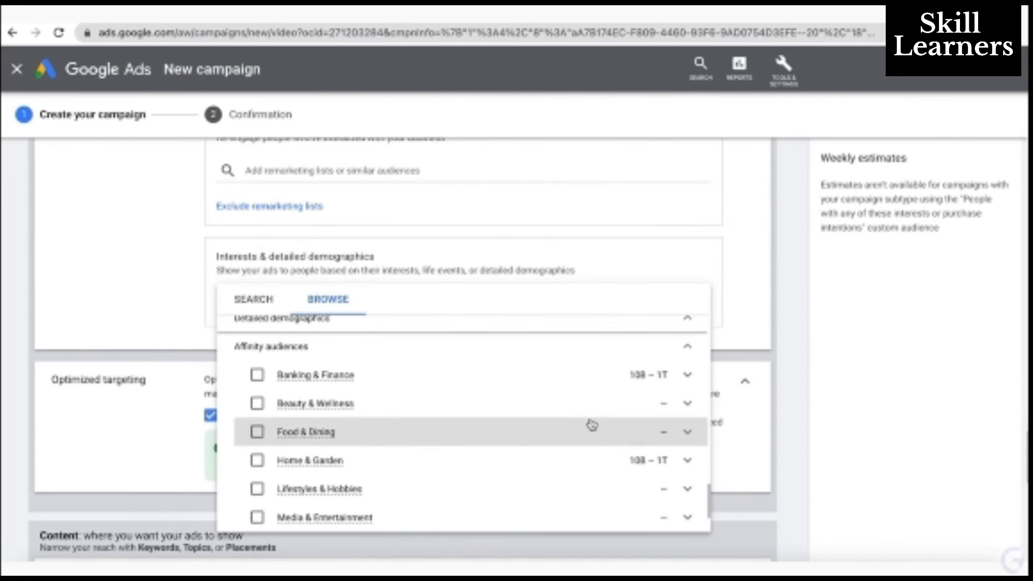
scroll(571, 439, "up", 10)
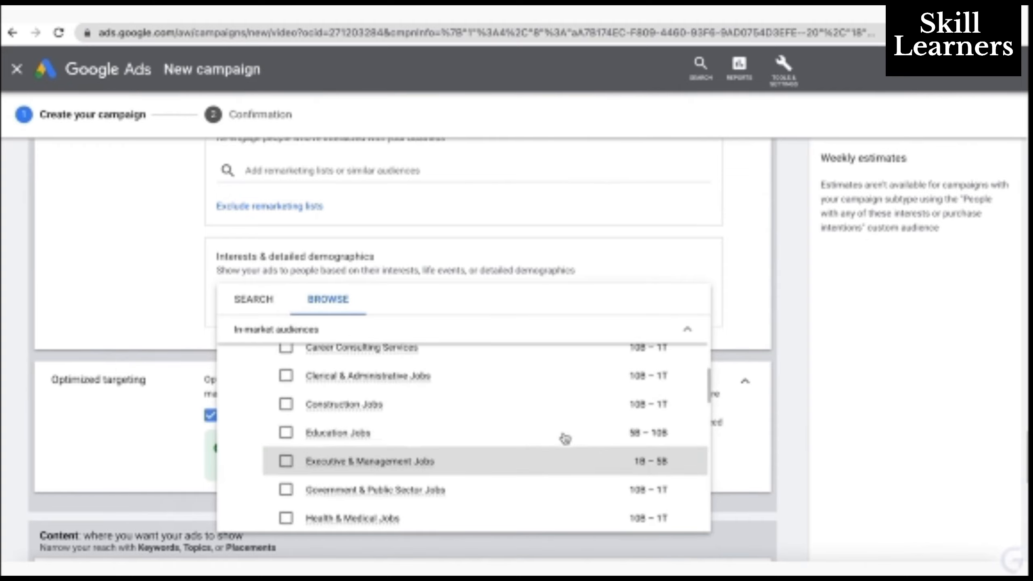
- Search the interests and detailed demographics for "digital marketing" and add the Digital Marketing Jobs audience
left_click(254, 307)
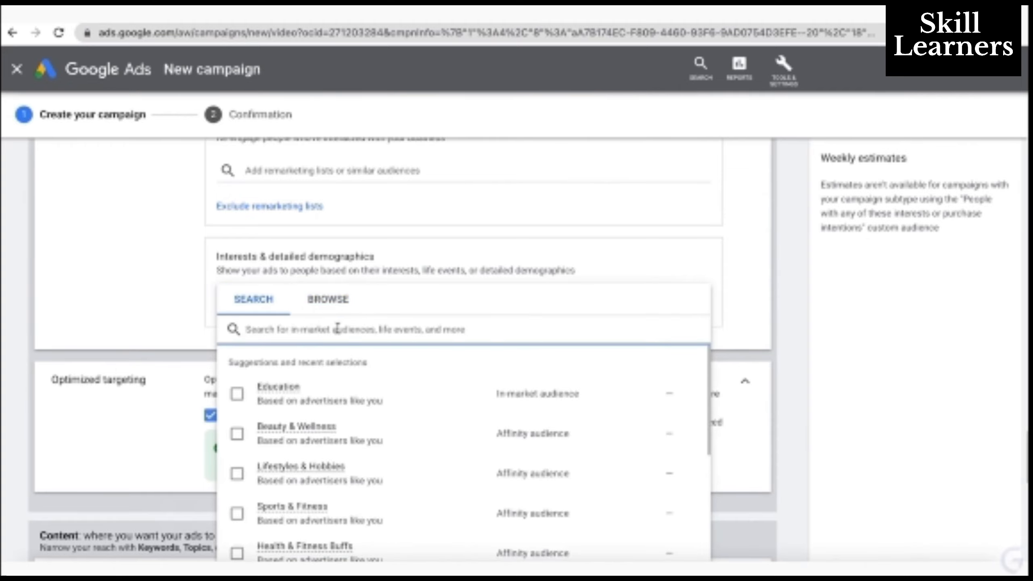
type("digi")
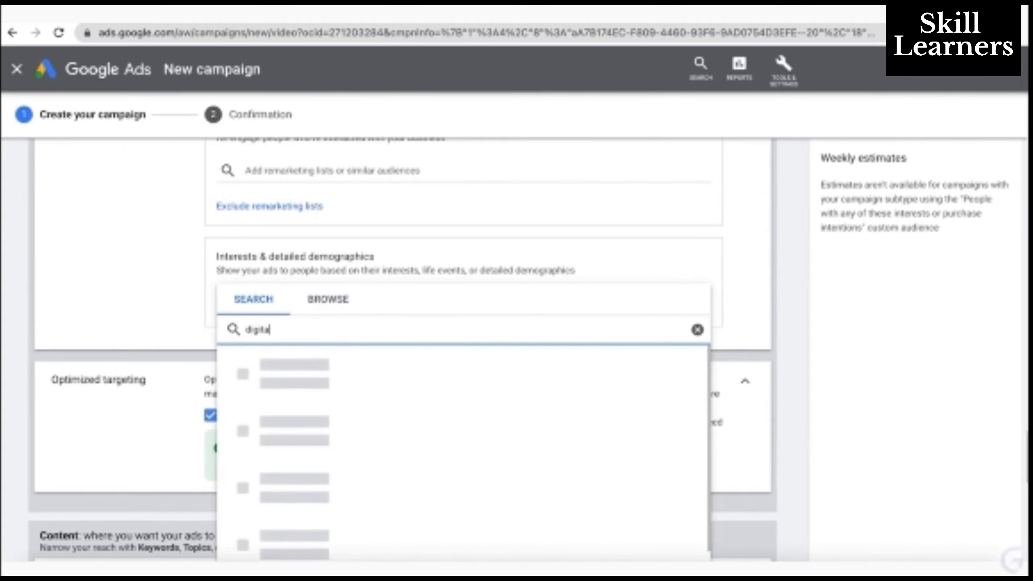
type("tal ma")
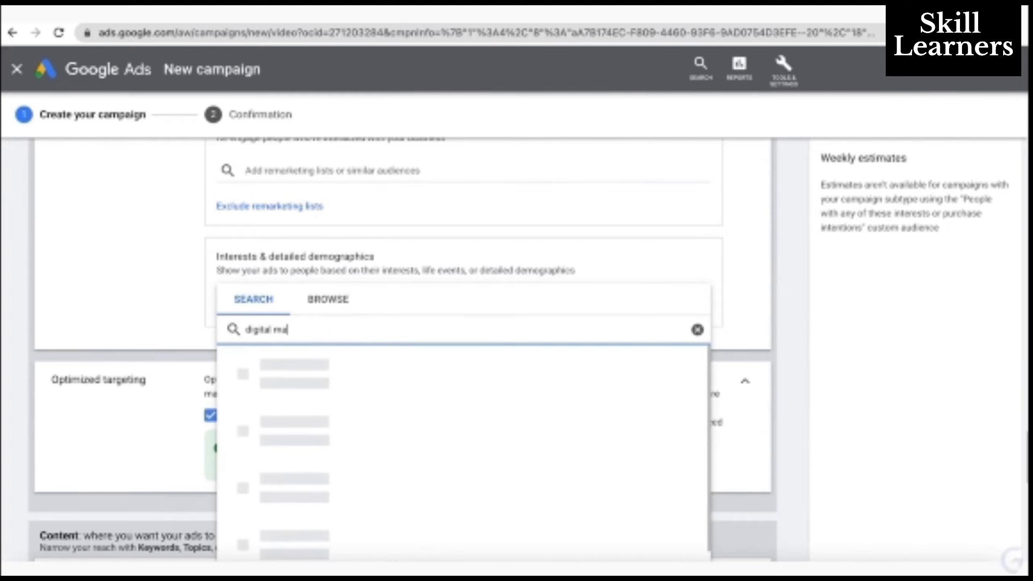
type("rketing")
scroll(358, 482, "down", 1)
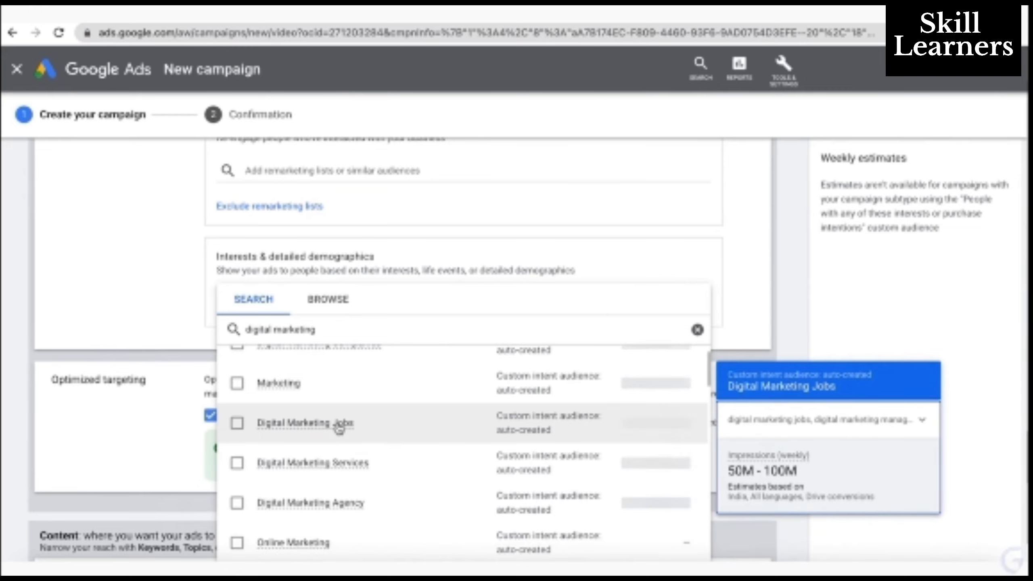
scroll(338, 427, "down", 1)
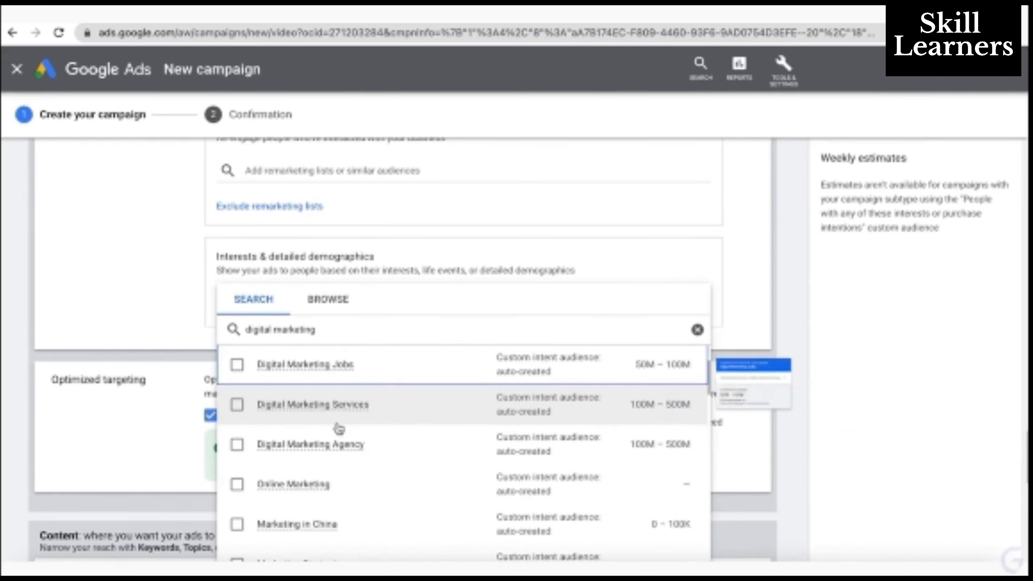
scroll(339, 427, "up", 1)
left_click(238, 430)
- Add the Technophiles, Social Media Enthusiasts and Banking & Finance affinity audiences to the interests and detailed demographics
scroll(321, 470, "down", 3)
scroll(321, 468, "up", 3)
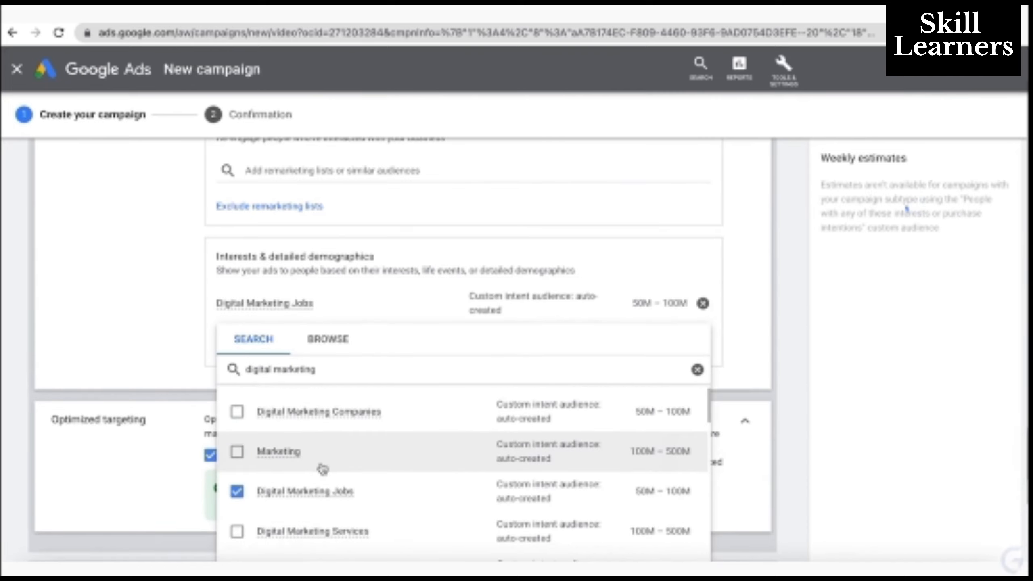
scroll(321, 469, "down", 4)
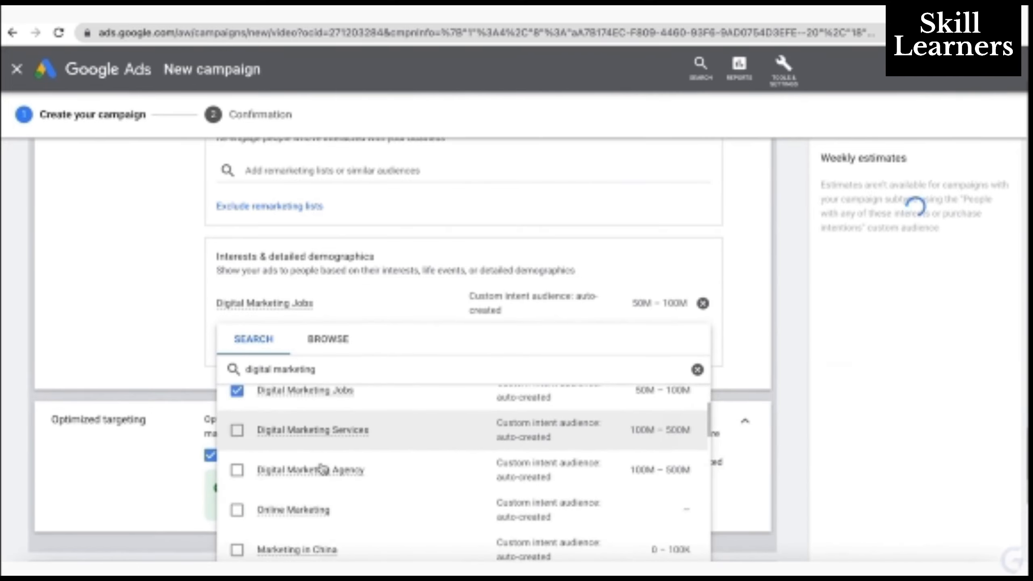
scroll(322, 469, "up", 2)
scroll(322, 469, "down", 10)
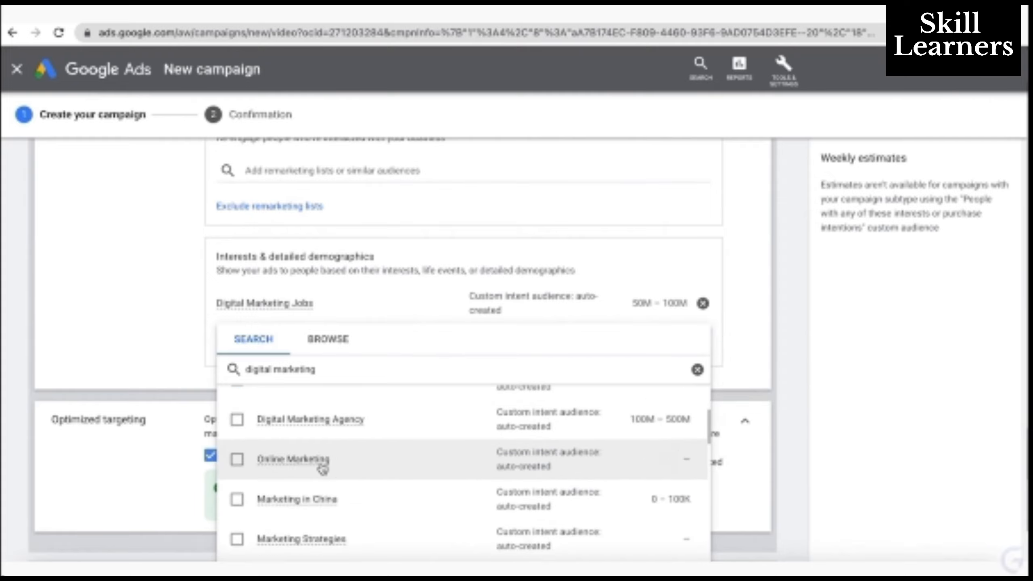
scroll(322, 469, "down", 3)
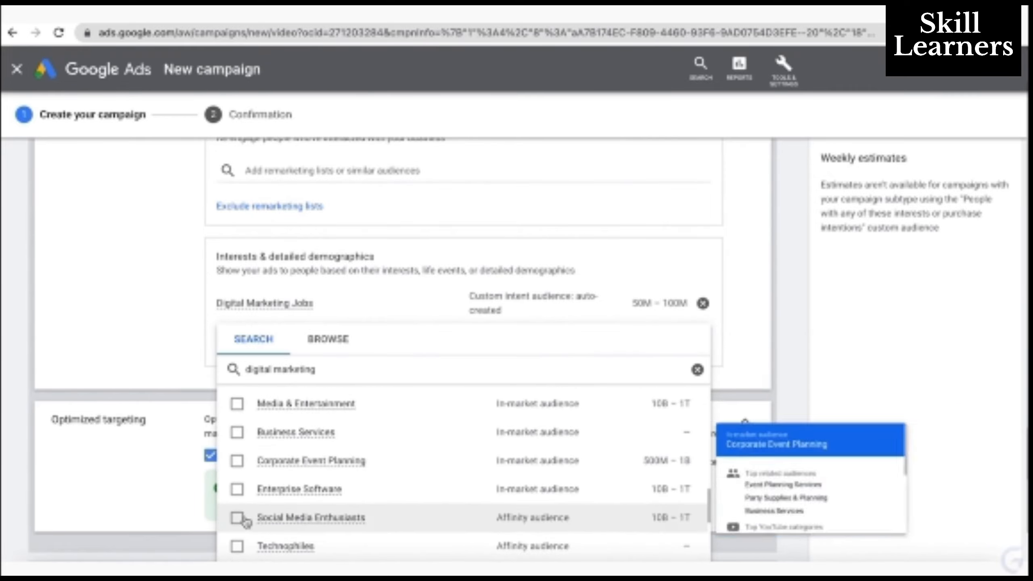
left_click(239, 520)
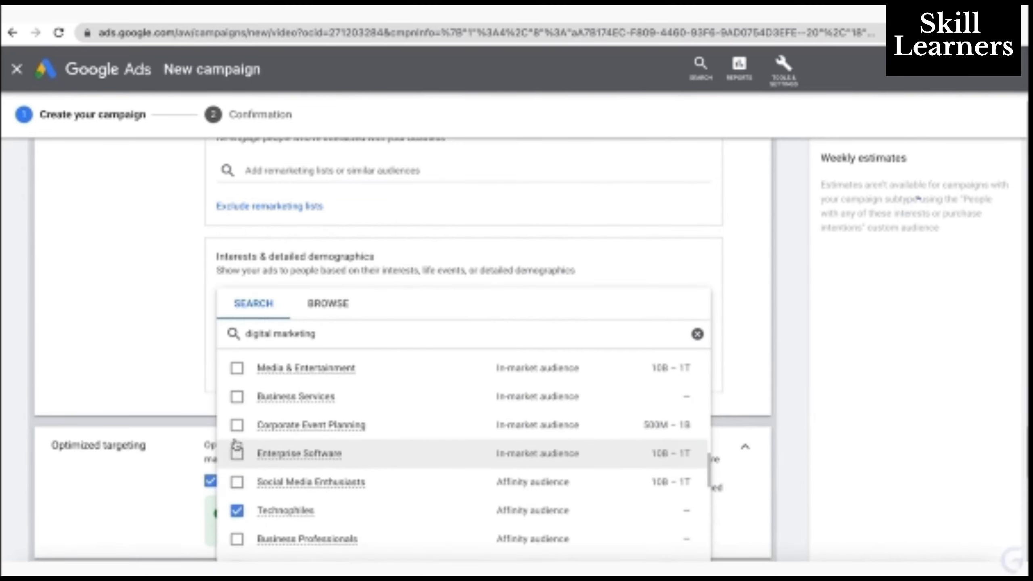
left_click(237, 483)
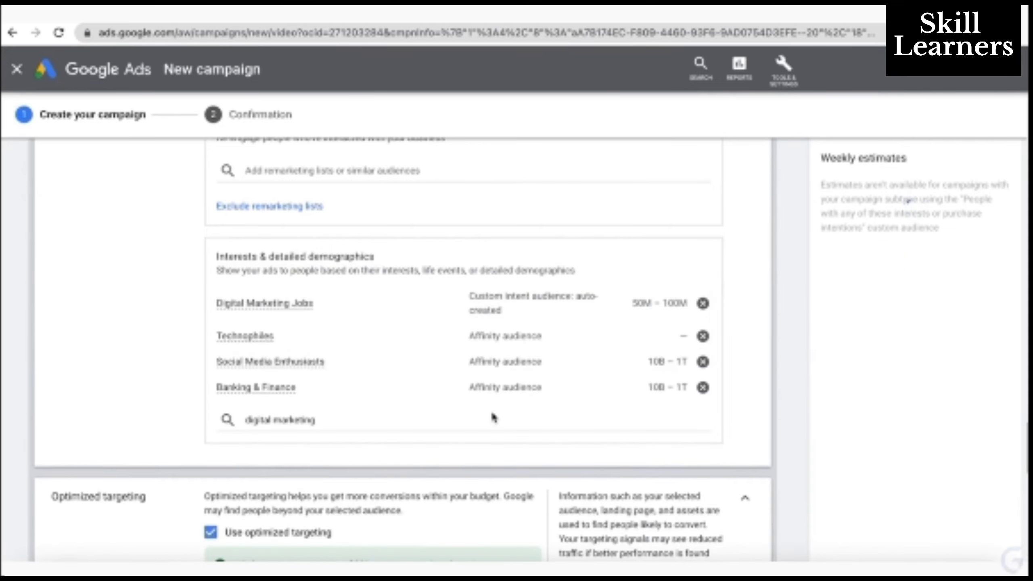
- Remove the Banking & Finance and Technophiles affinity audiences from the selected interests
scroll(492, 415, "down", 1)
left_click(704, 361)
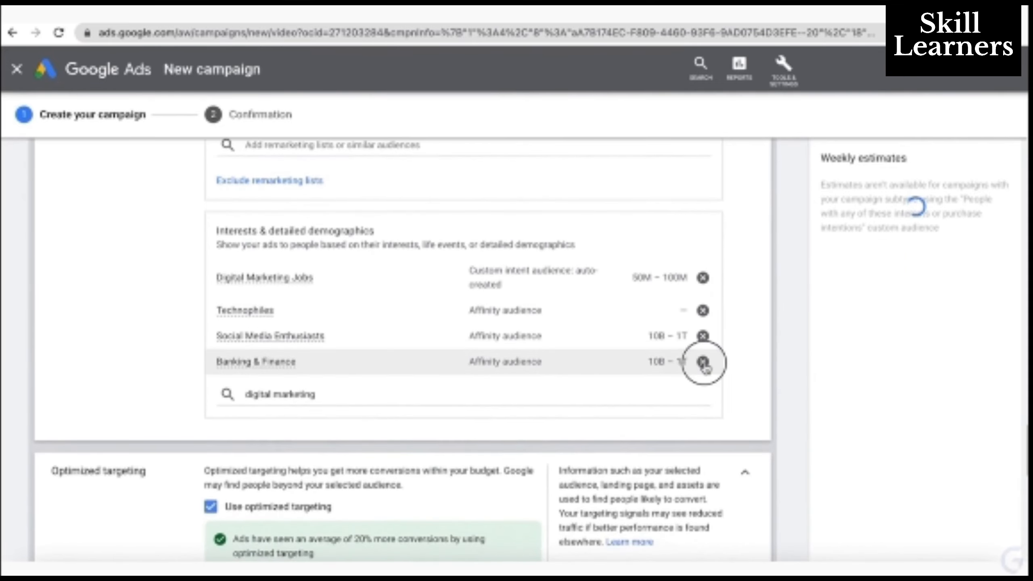
left_click(703, 310)
- Switch optimized targeting off and back on, and go to the Content targeting options
scroll(394, 385, "down", 2)
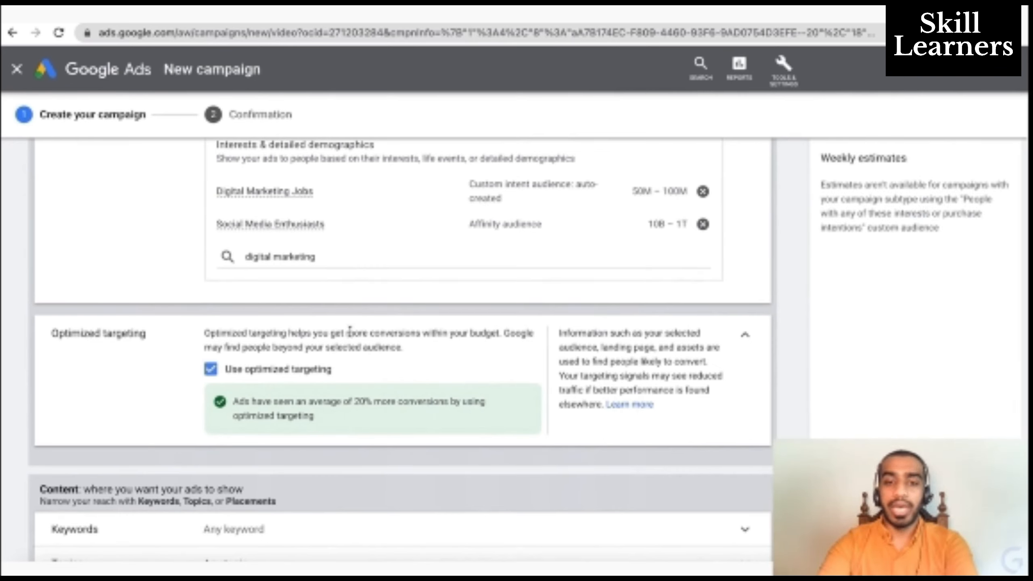
left_click(215, 370)
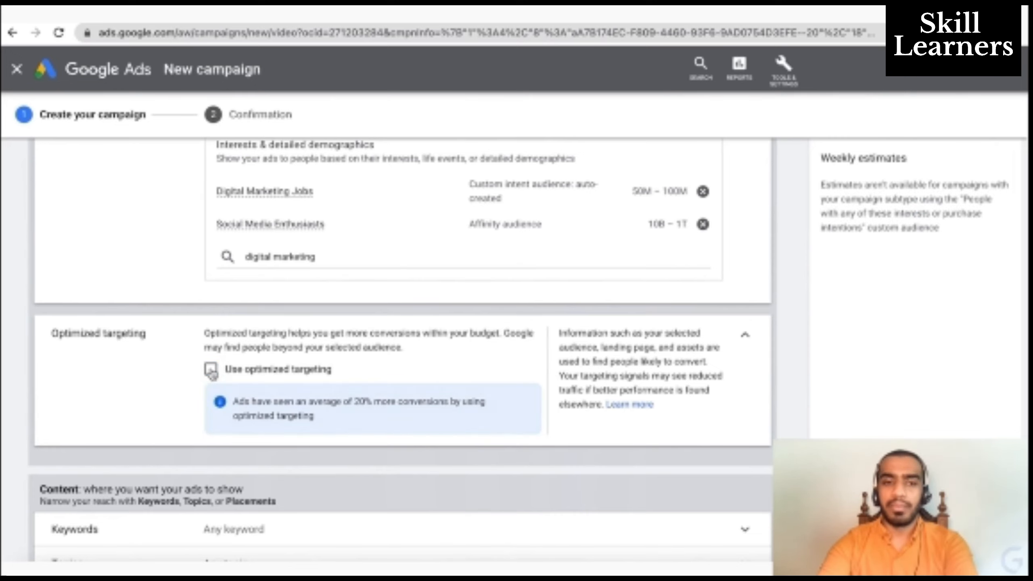
left_click(211, 370)
scroll(258, 413, "down", 2)
scroll(258, 414, "down", 2)
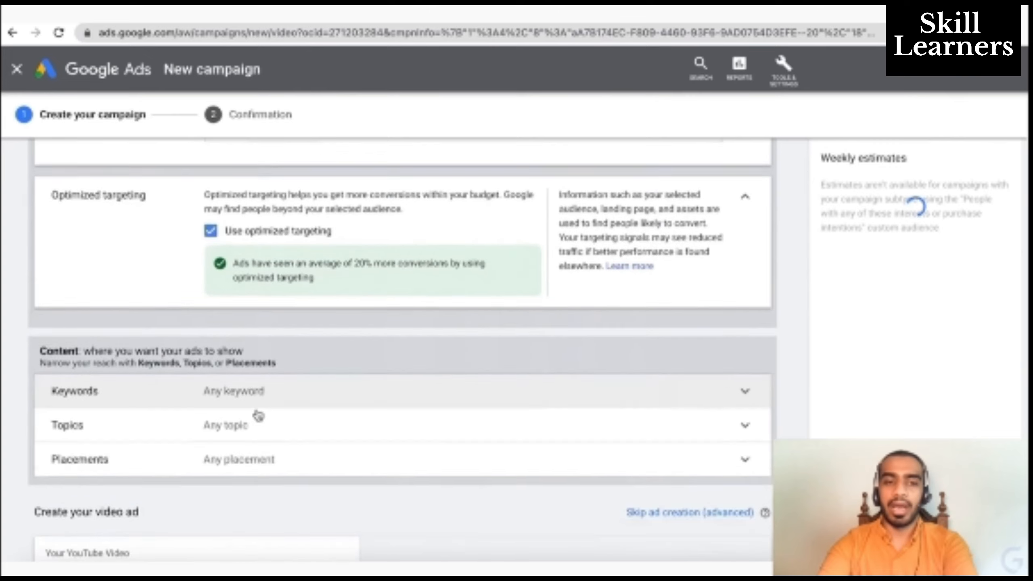
left_click(375, 339)
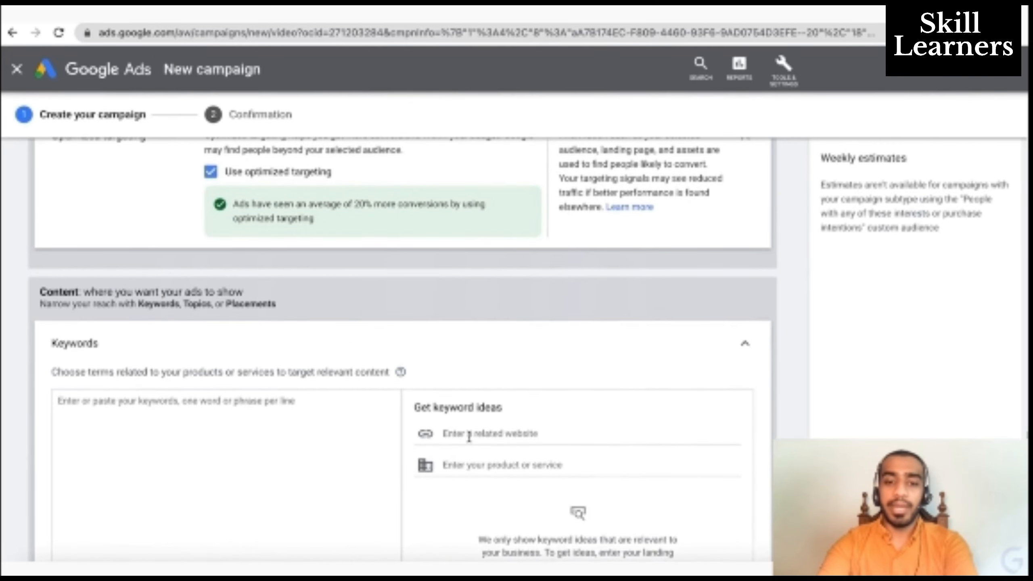
scroll(464, 435, "down", 3)
scroll(169, 421, "down", 1)
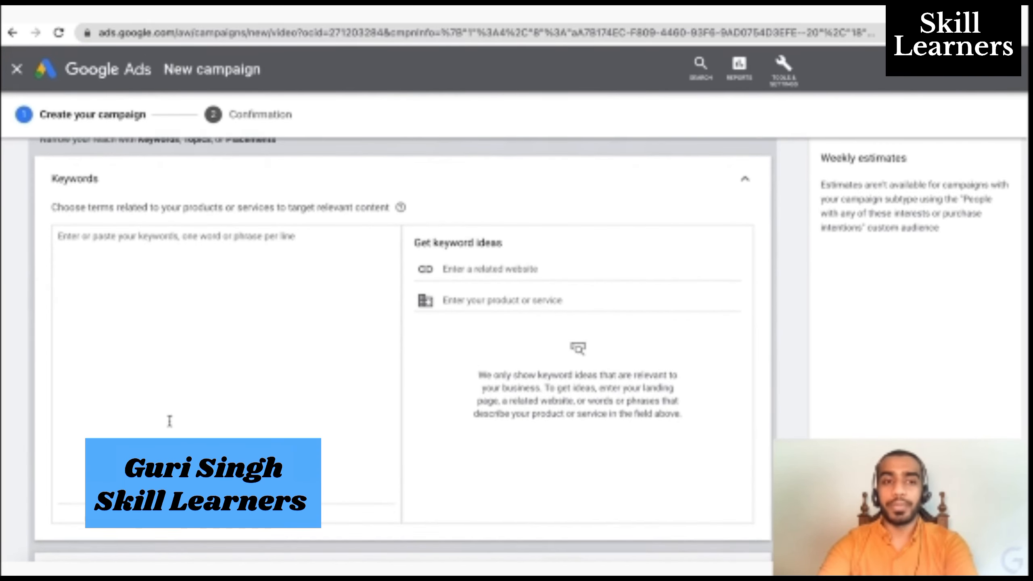
left_click(484, 272)
type("https://learndigital.withgoogle.com/digitalunlocked/course/digital-marketing")
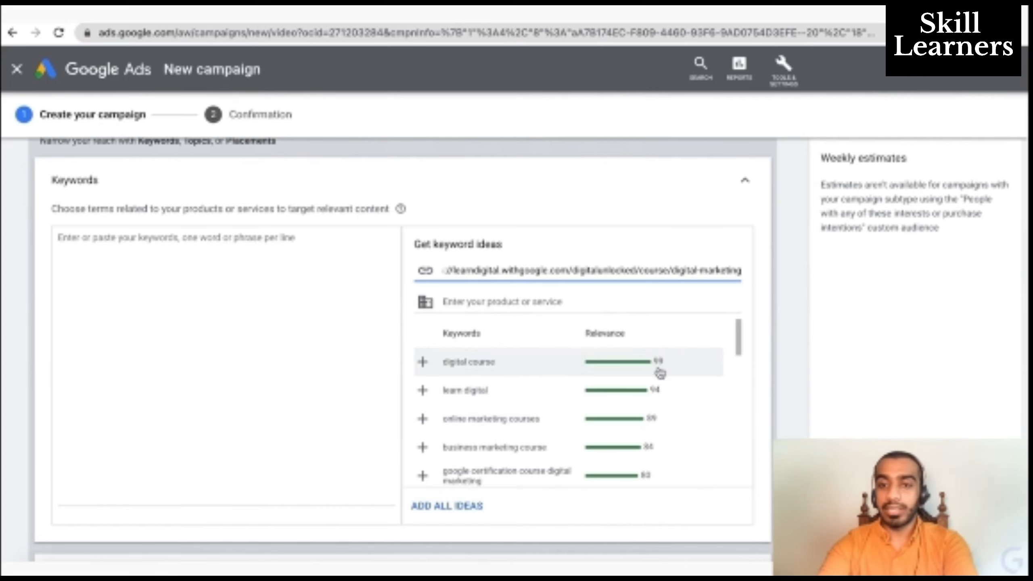
- Add the keywords digital course, learn digital and online marketing courses, plus all remaining keyword ideas, to the targeting
left_click(423, 364)
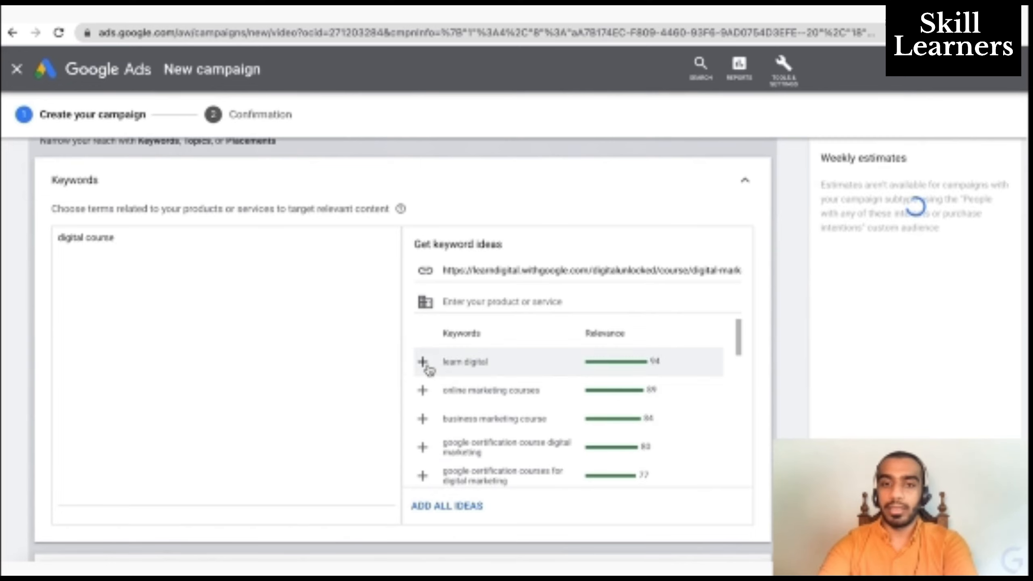
left_click(424, 364)
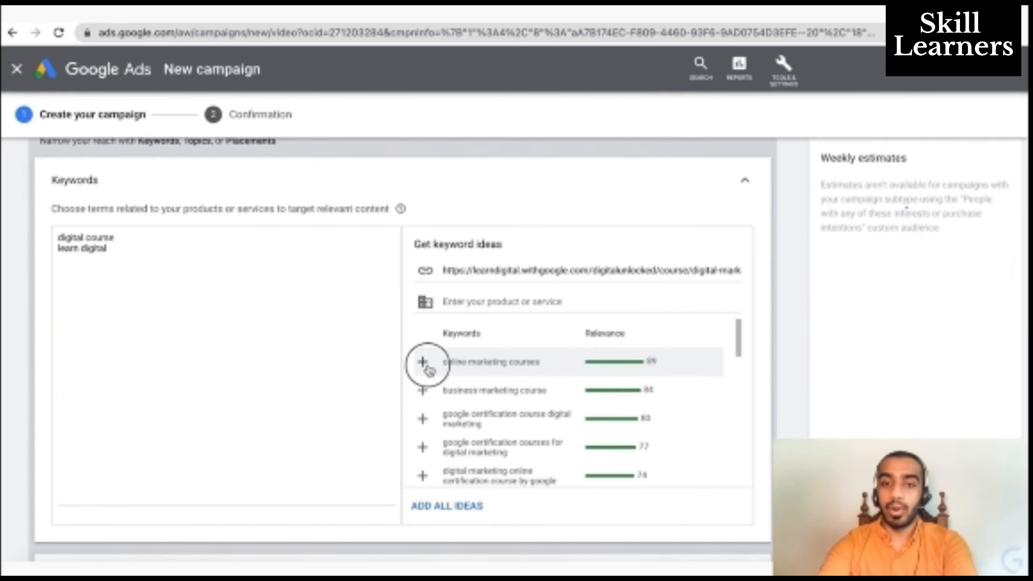
left_click(425, 365)
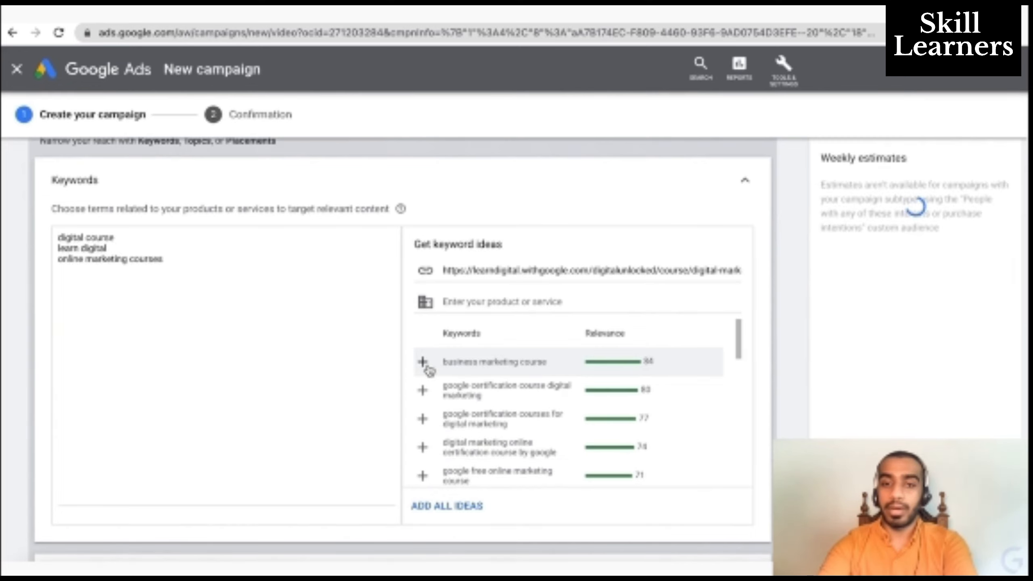
left_click(464, 516)
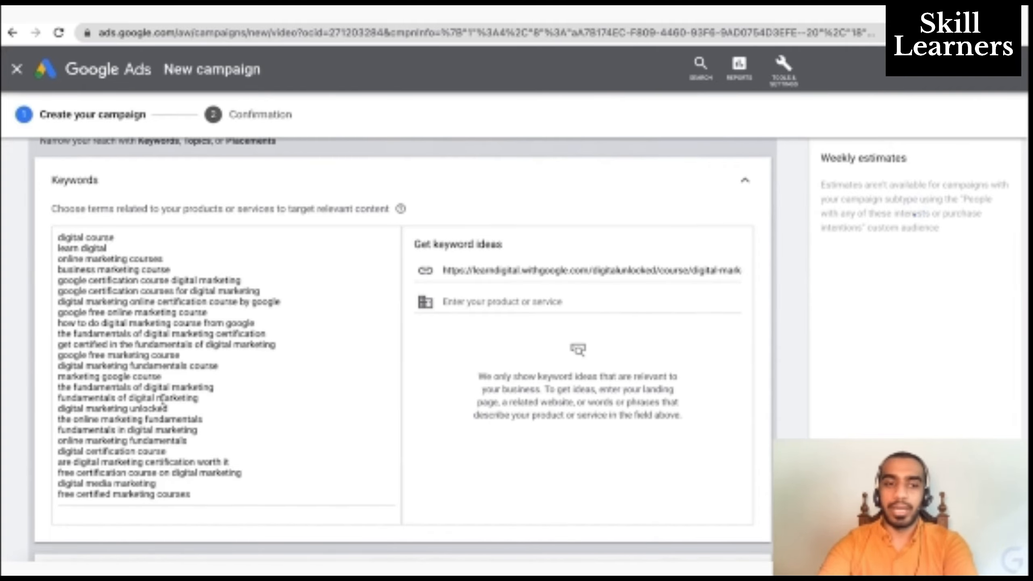
scroll(165, 402, "down", 2)
scroll(164, 401, "up", 2)
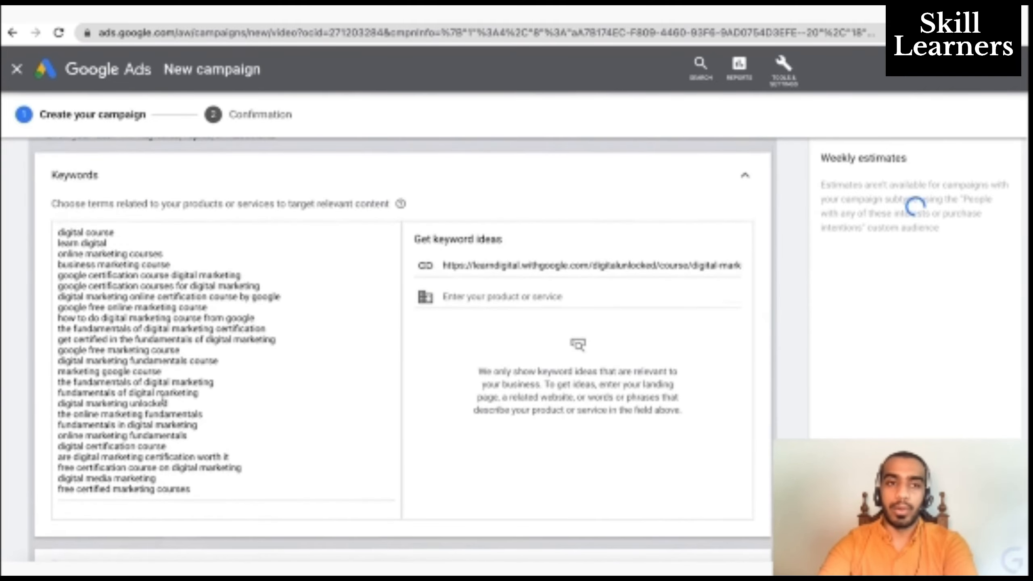
- Search the content targeting topics for "marketing"
scroll(163, 398, "down", 2)
scroll(162, 399, "down", 1)
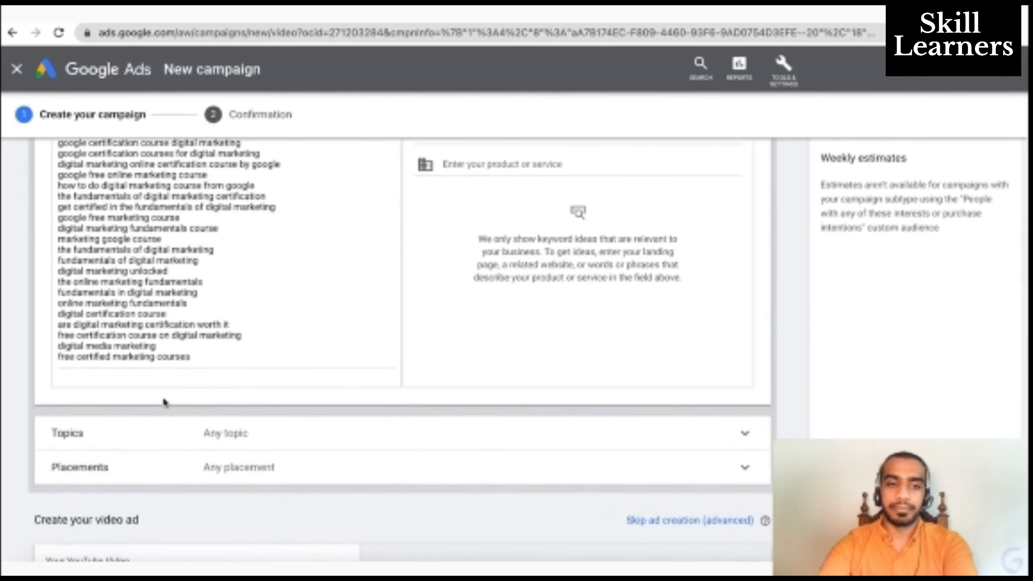
left_click(300, 447)
scroll(301, 449, "down", 5)
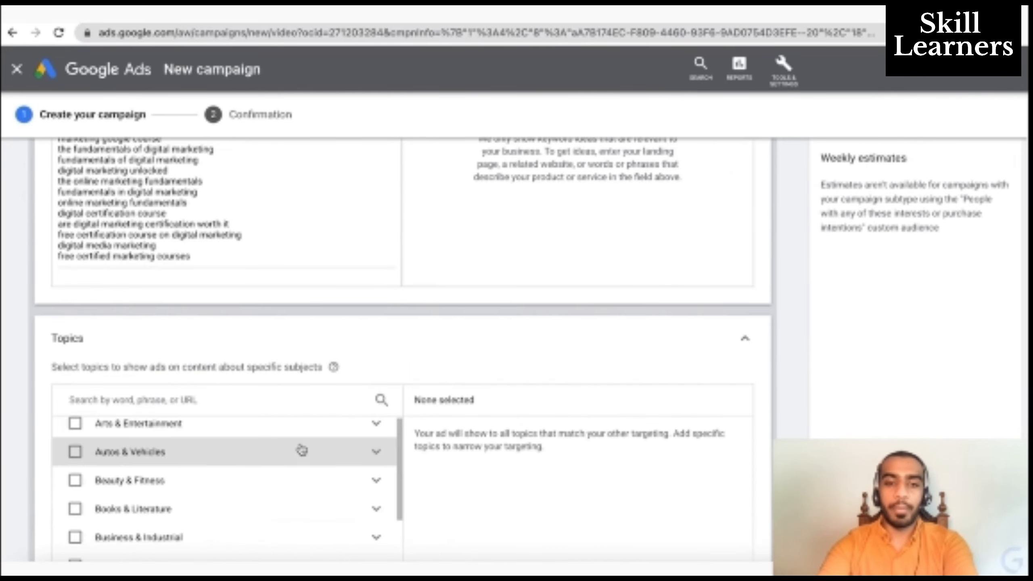
scroll(301, 450, "down", 2)
scroll(349, 296, "down", 3)
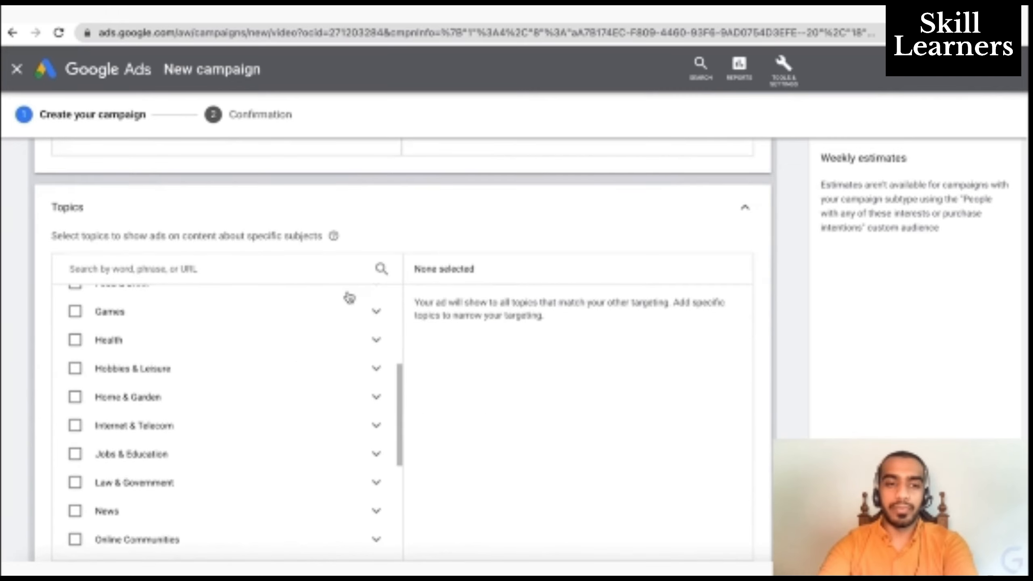
left_click(296, 276)
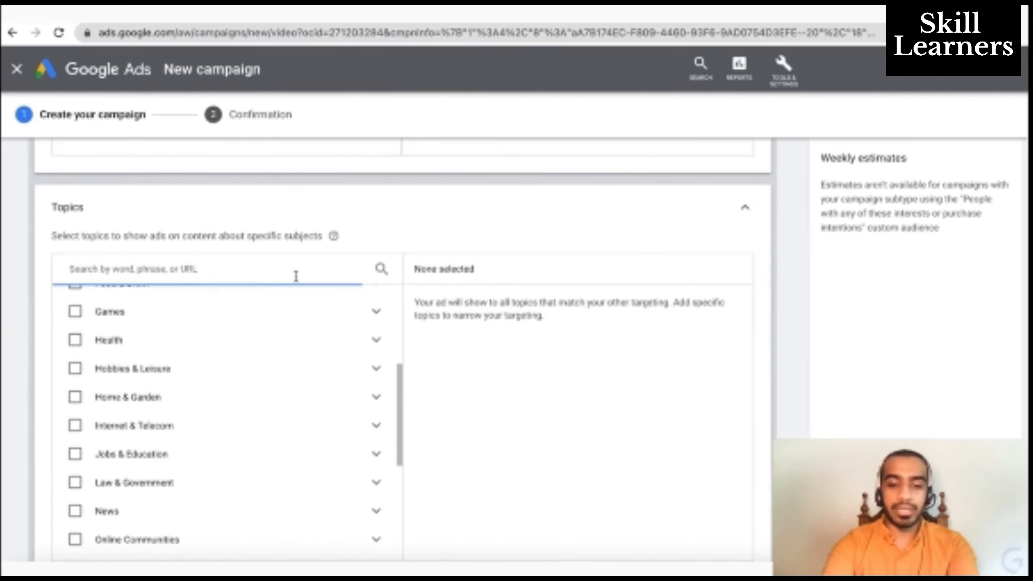
type("marketing")
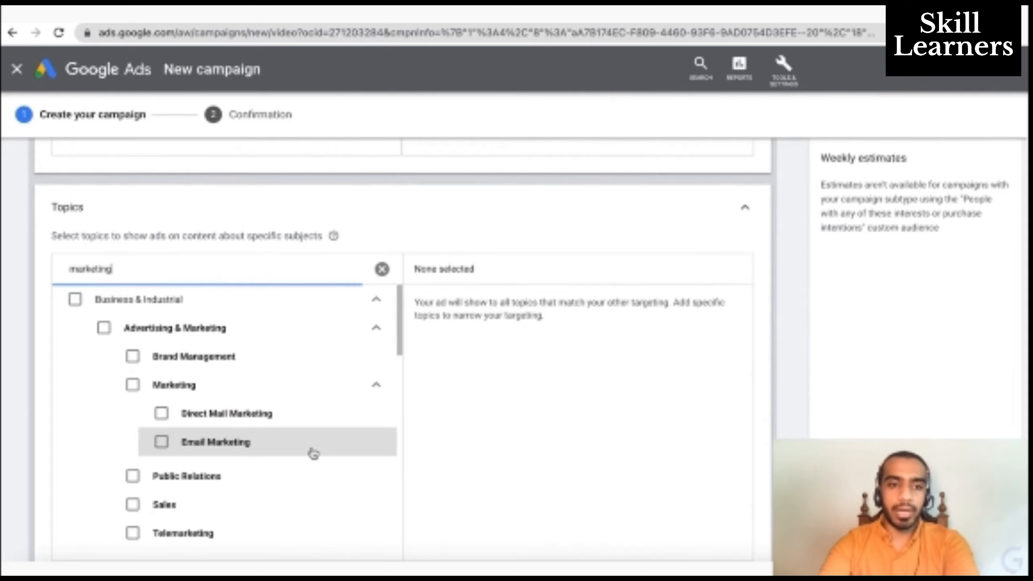
- Examine the marketing-related topics found across the business, internet, jobs and shopping categories
scroll(313, 452, "down", 2)
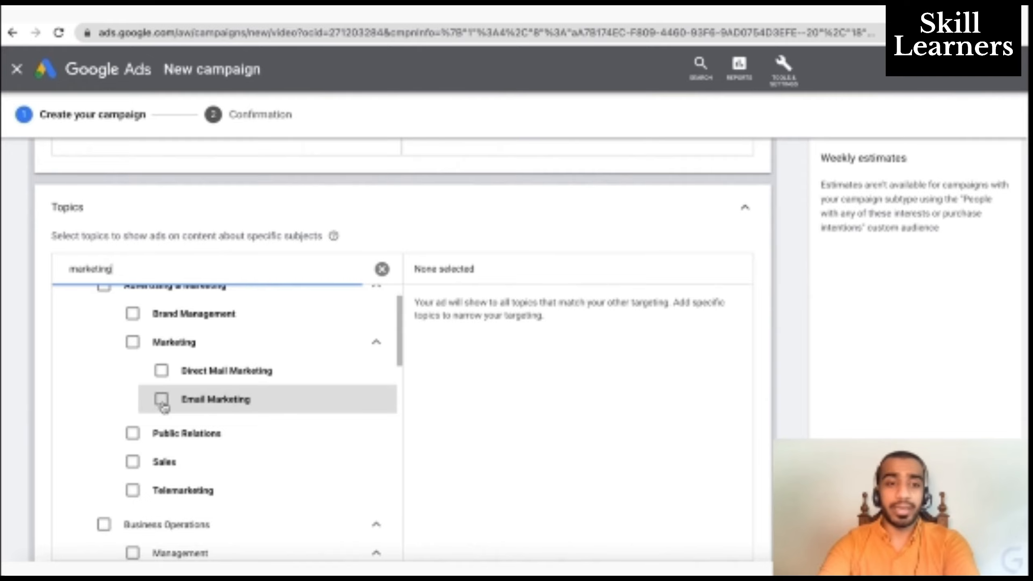
scroll(164, 407, "up", 1)
scroll(164, 406, "down", 3)
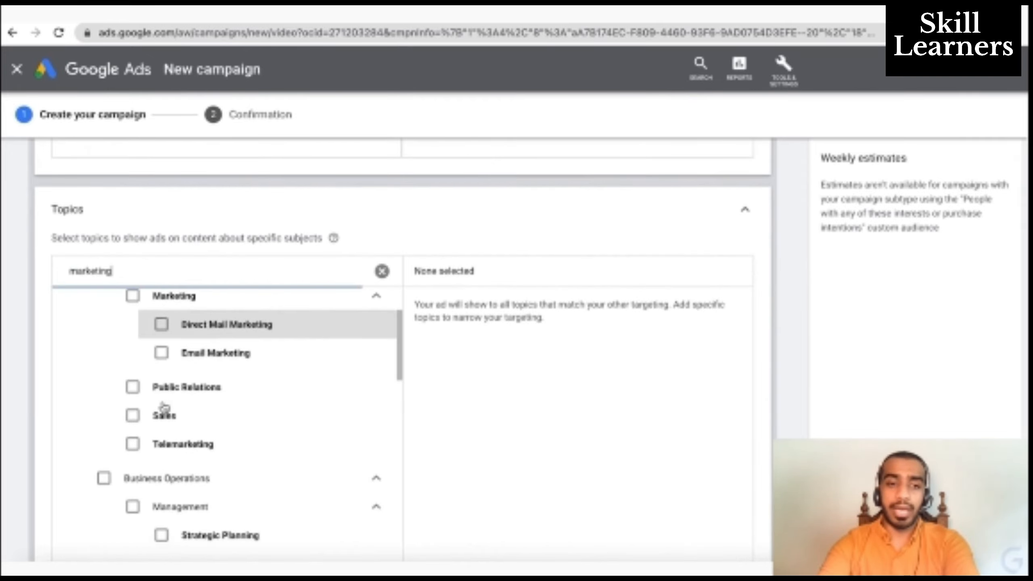
scroll(163, 407, "down", 5)
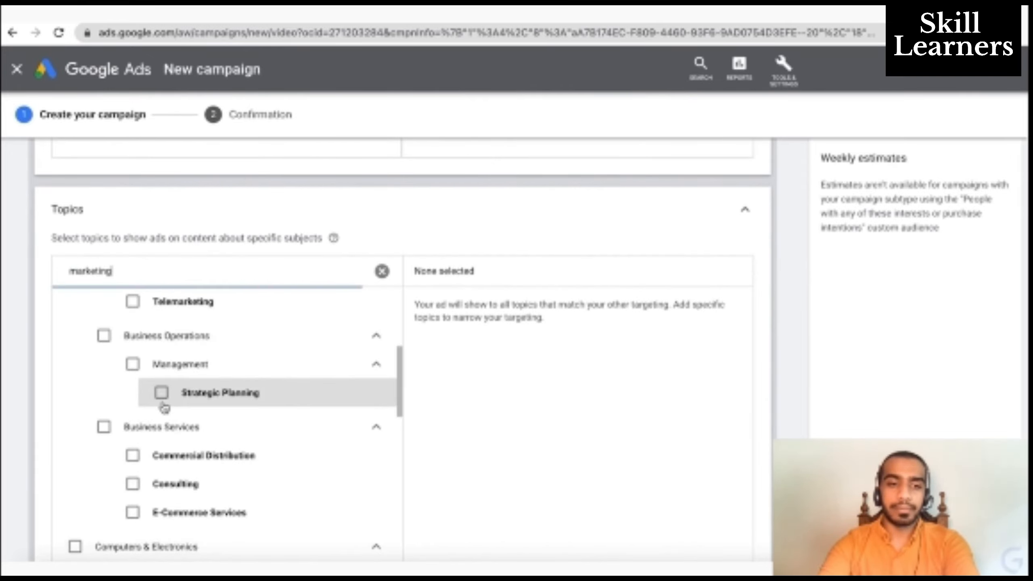
scroll(163, 408, "down", 8)
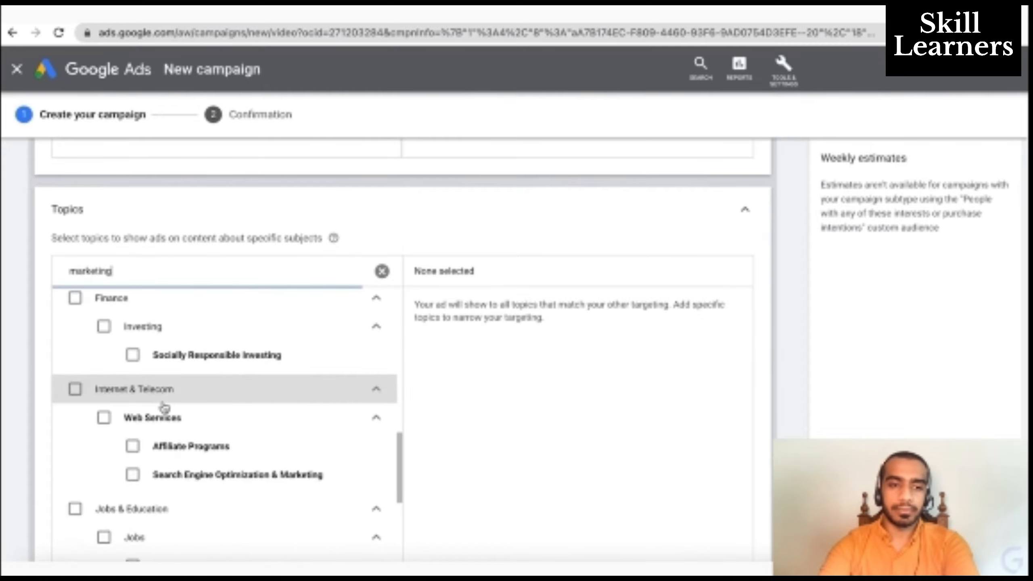
scroll(164, 408, "down", 1)
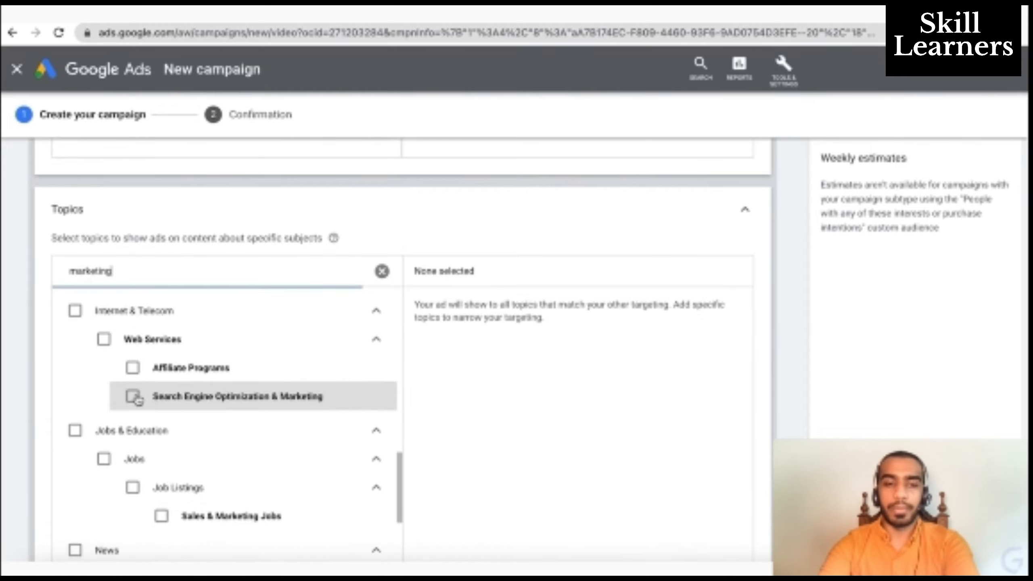
scroll(134, 397, "down", 8)
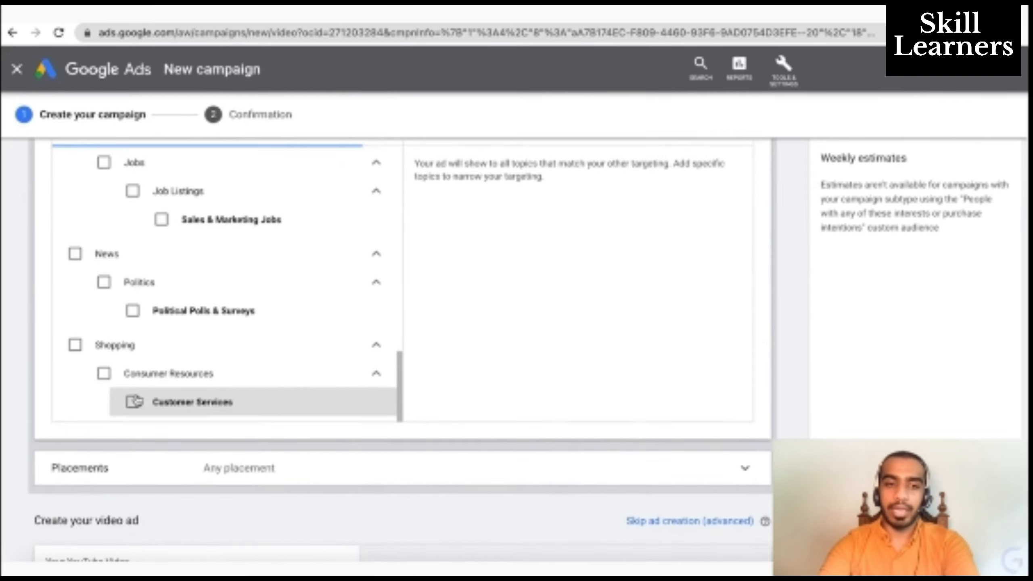
scroll(435, 378, "up", 3)
scroll(436, 379, "up", 2)
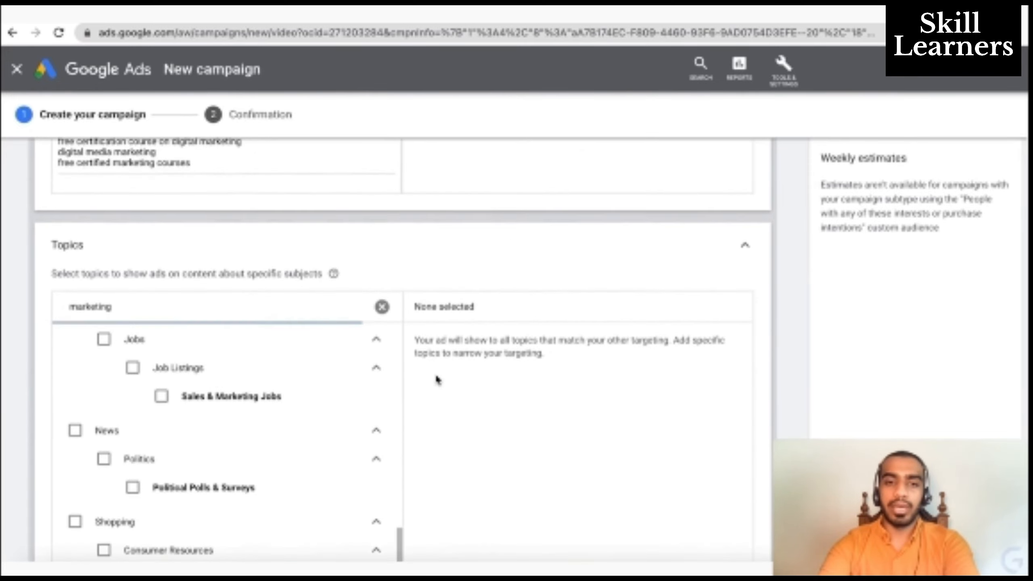
- Clear the topic search and look through the full list of topic categories
left_click(381, 306)
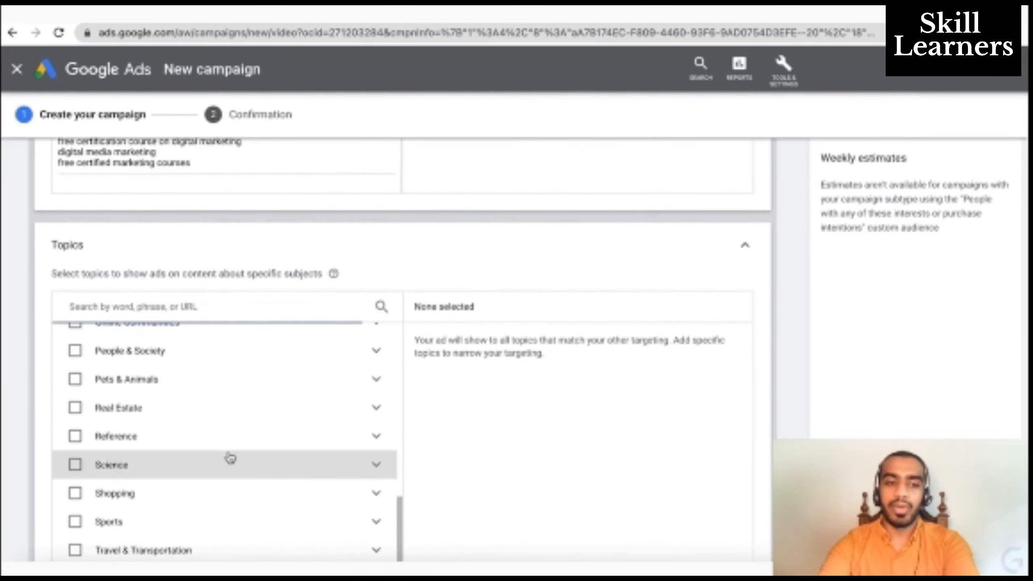
scroll(229, 456, "down", 3)
scroll(229, 457, "up", 10)
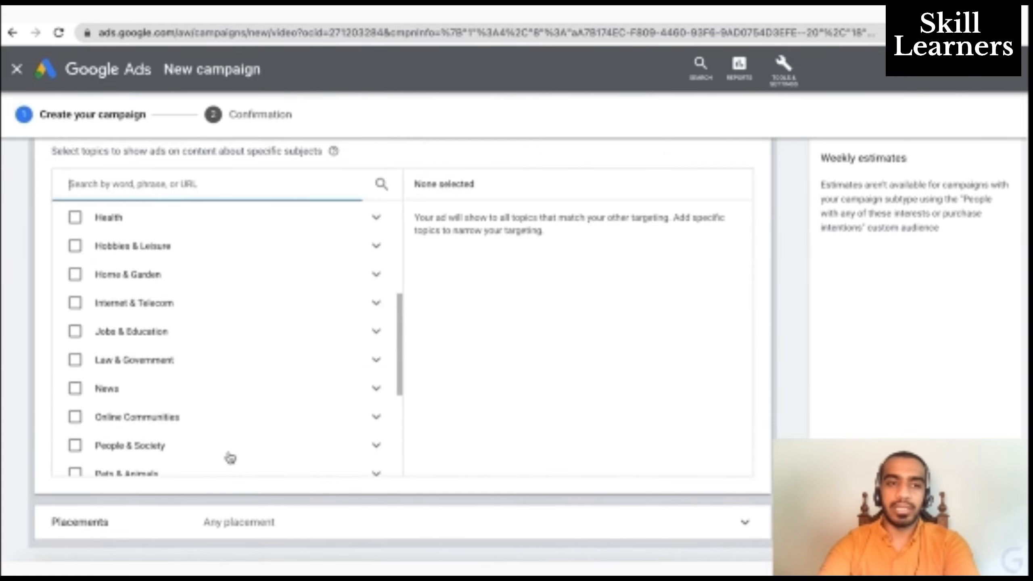
scroll(230, 457, "up", 1)
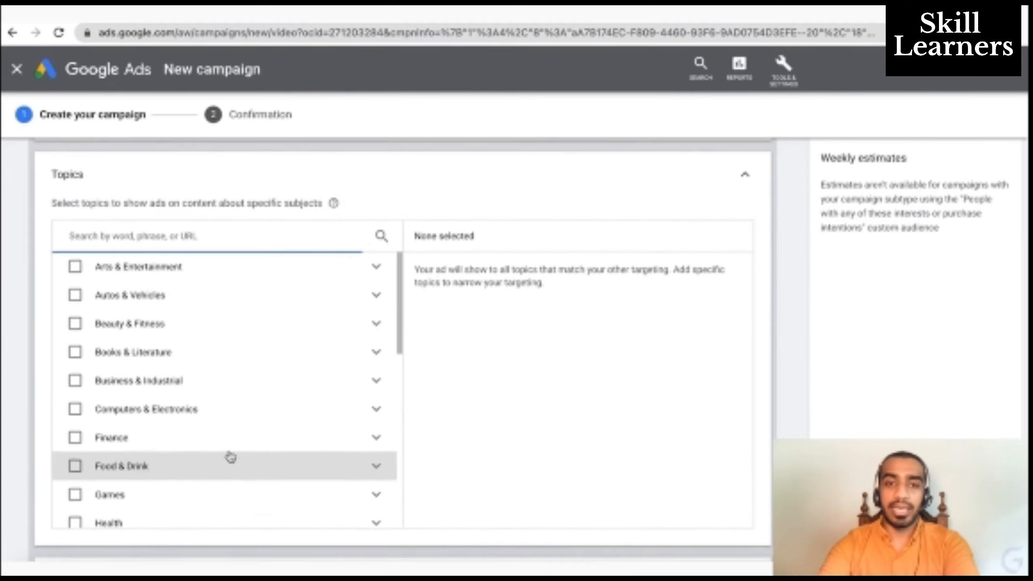
scroll(480, 423, "down", 3)
scroll(480, 424, "down", 2)
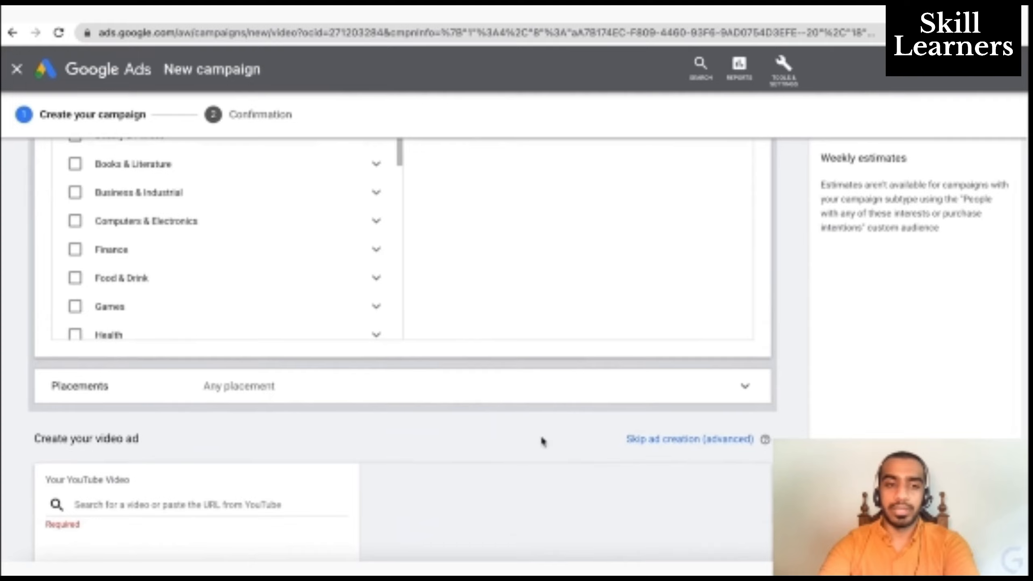
- Find YouTube videos for "great learning digital marketing" and choose Great Learning's Career RoadMap for Digital Marketing video for the ad
scroll(166, 256, "down", 6)
left_click(166, 256)
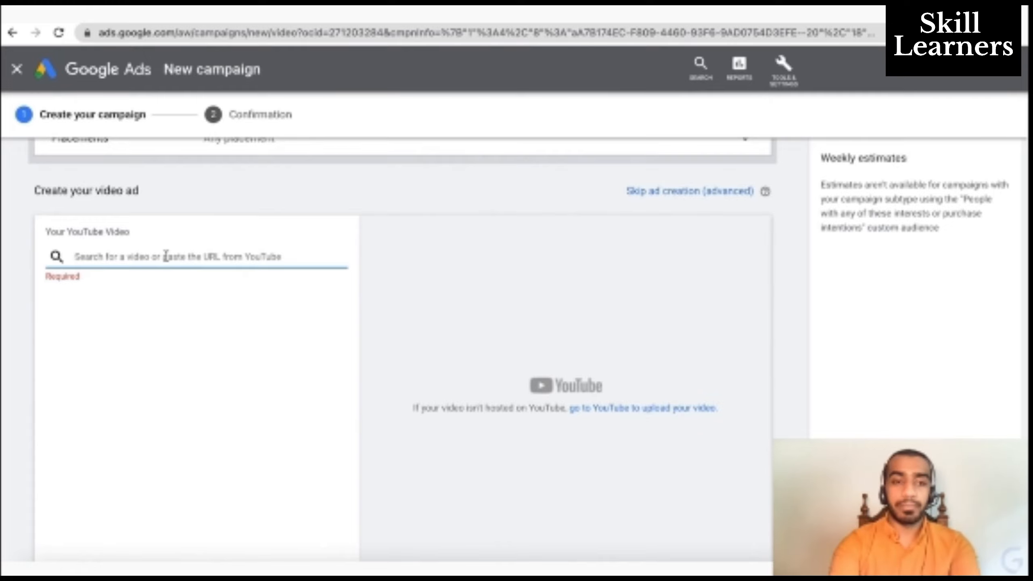
type("great le")
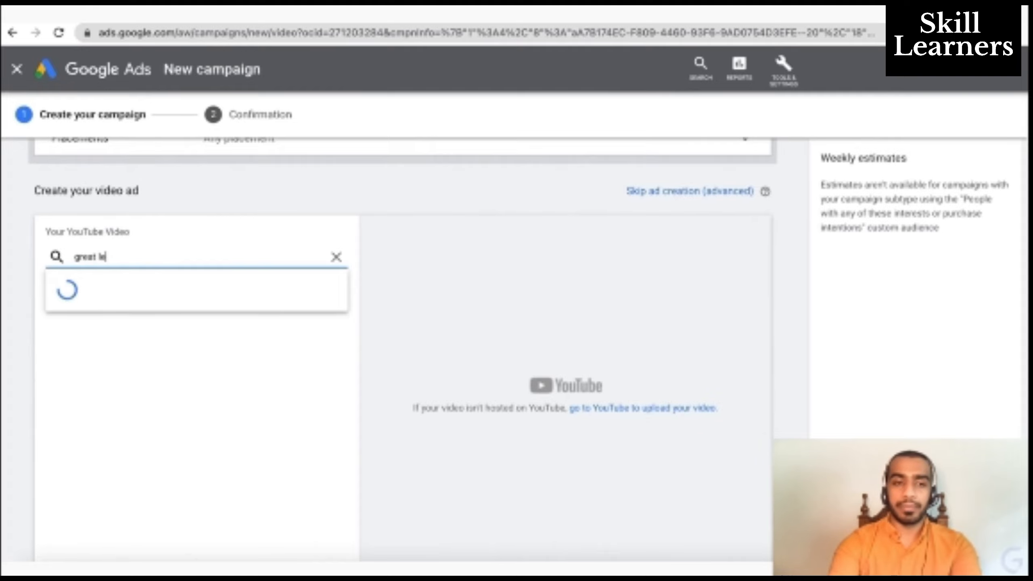
type("arning ")
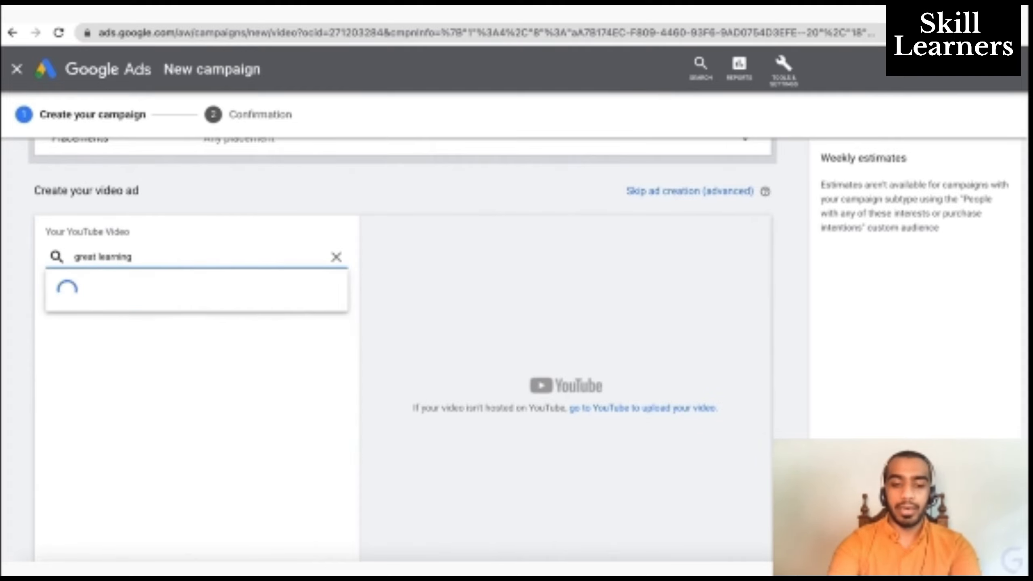
type("digital marketing")
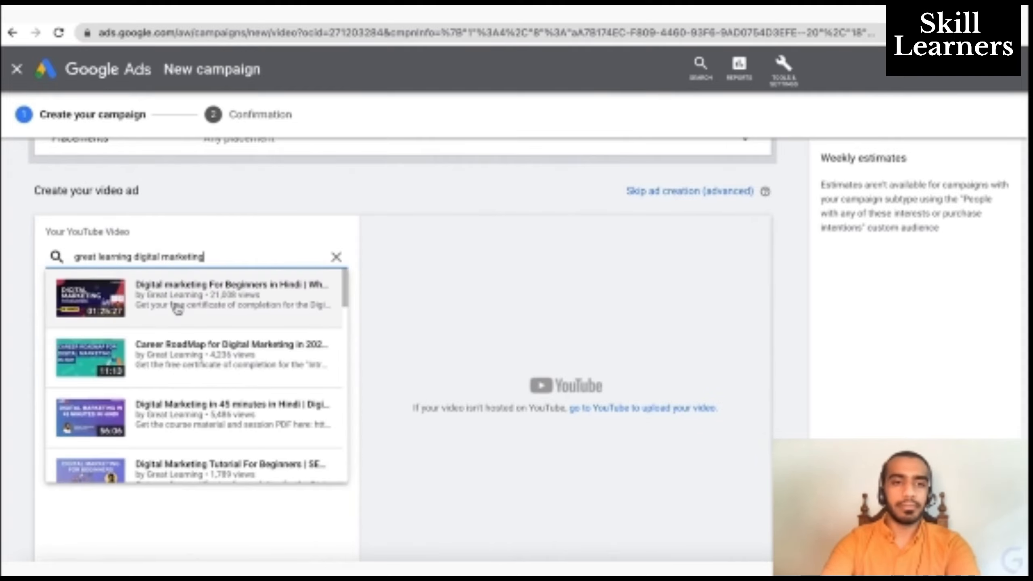
scroll(191, 385, "down", 6)
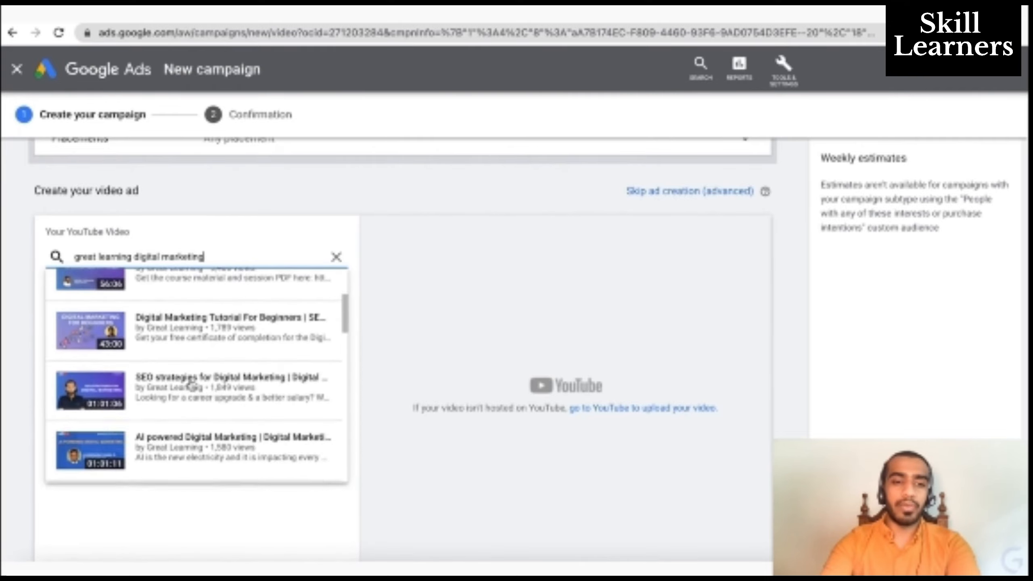
scroll(190, 383, "up", 6)
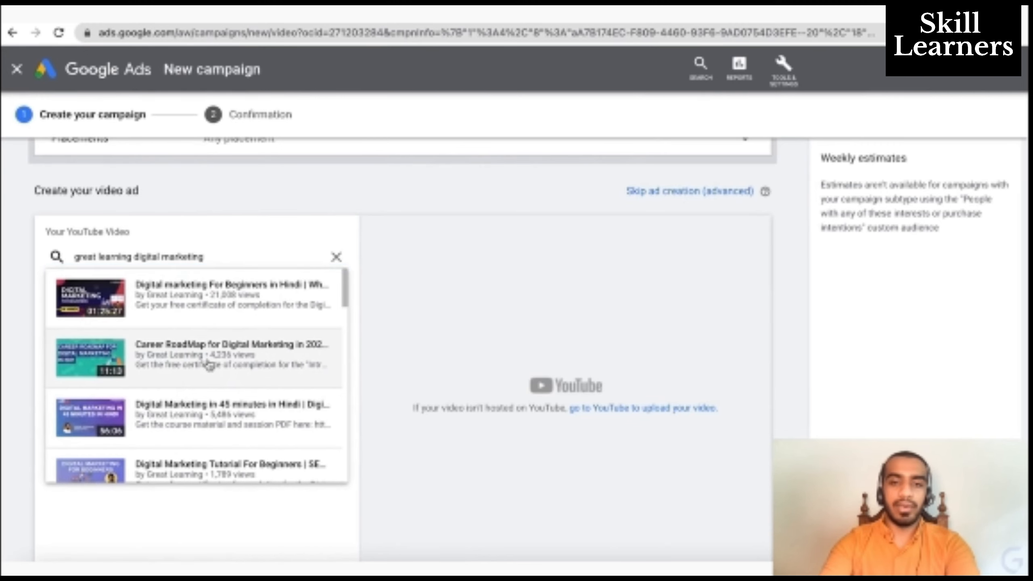
left_click(208, 363)
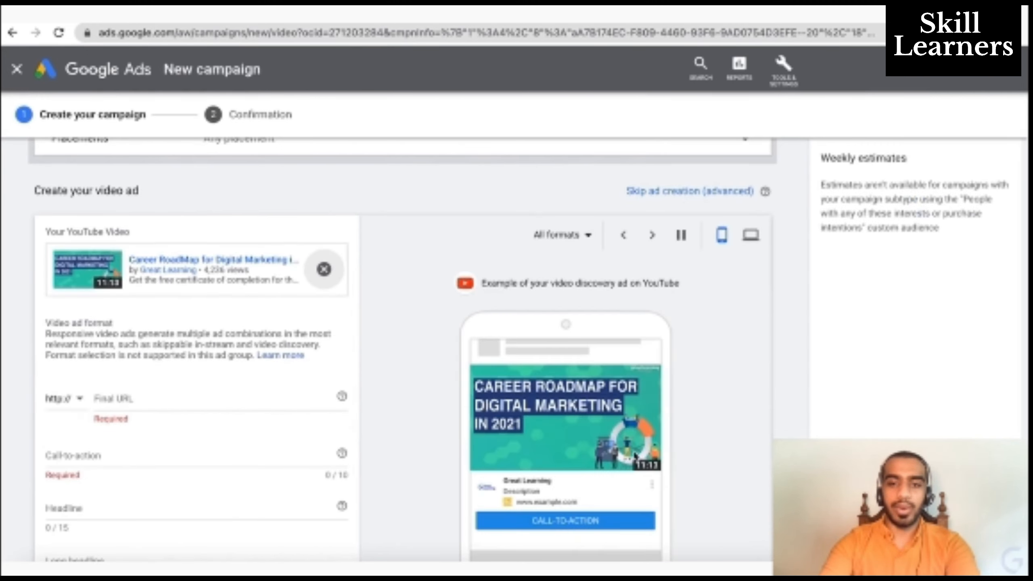
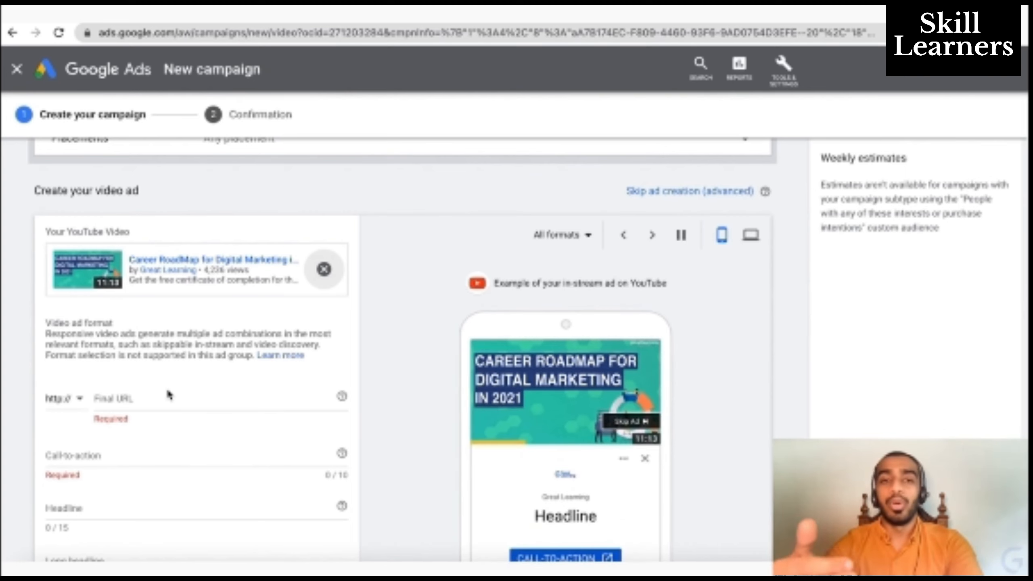
- Enter mygreatlearning.com as the video ad's final URL
left_click(140, 398)
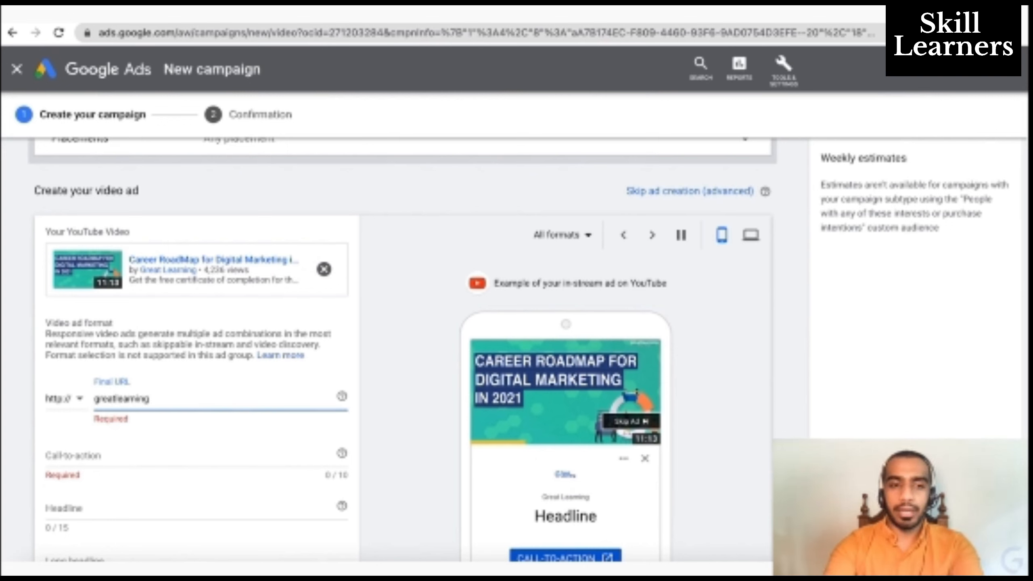
type("my")
key("End")
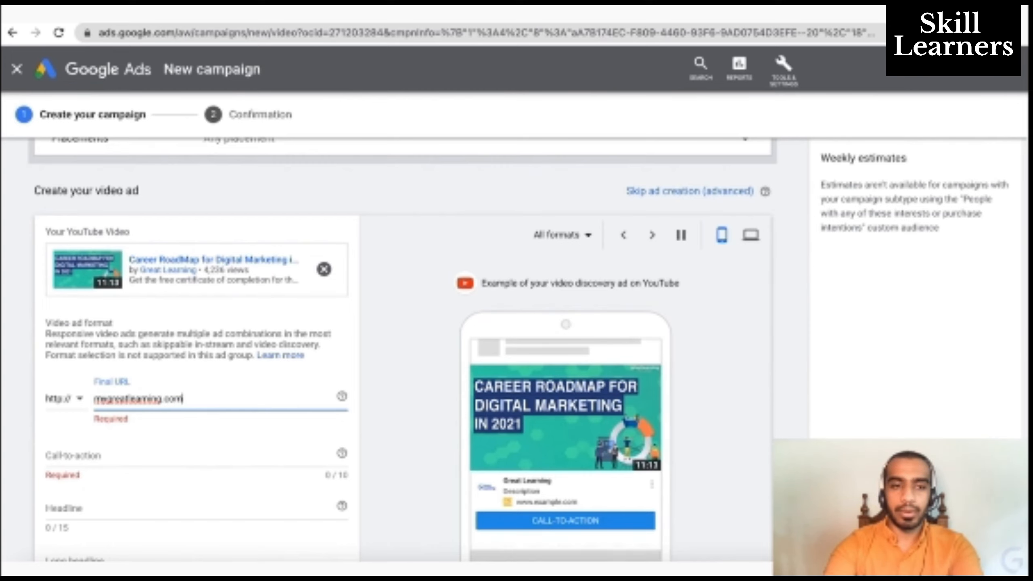
- Switch to the Great Learning website and open the Executive PG Program in Management page from its Digital Marketing programs
key("ctrl+Tab")
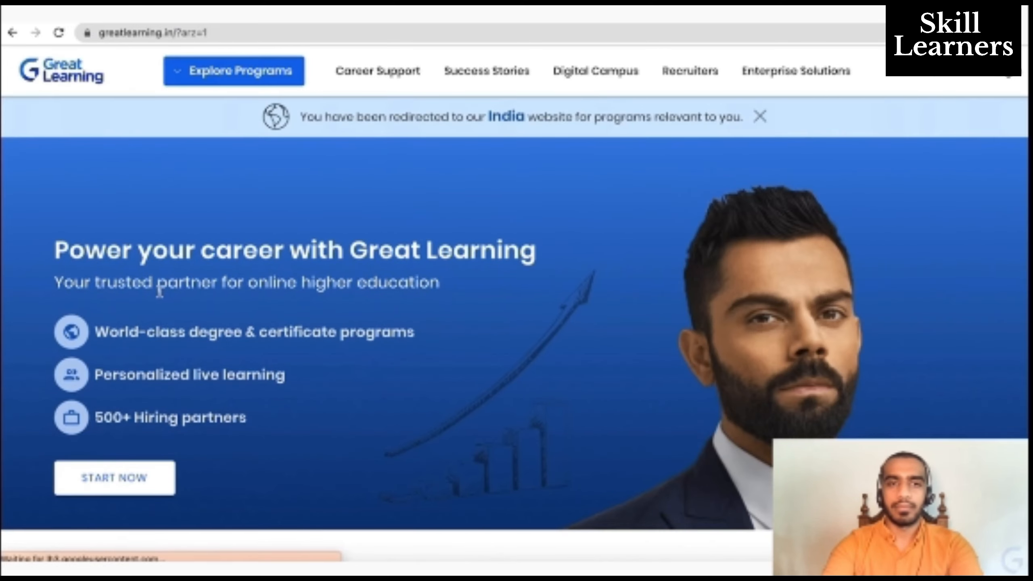
scroll(159, 291, "down", 5)
scroll(163, 285, "up", 4)
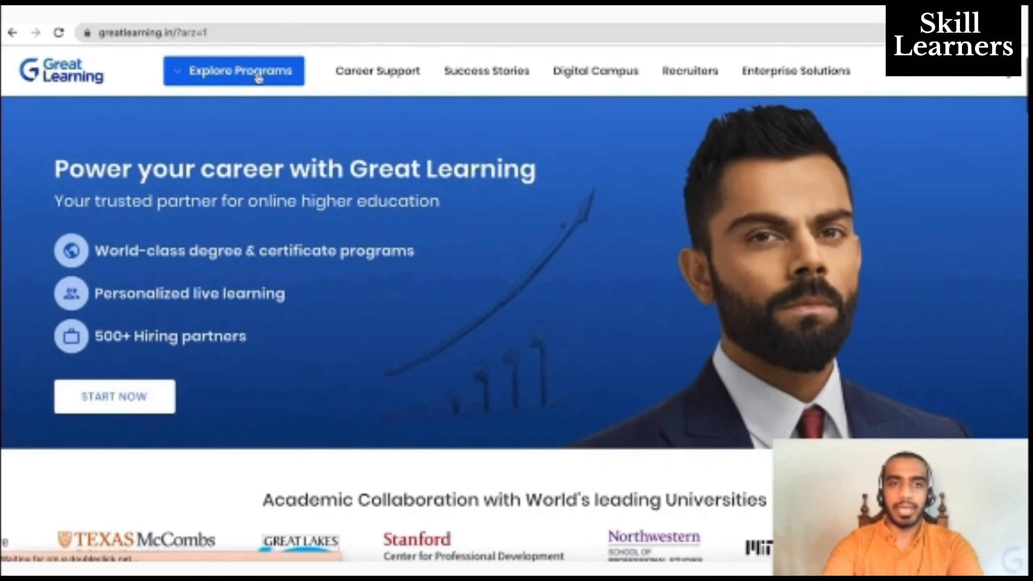
left_click(257, 76)
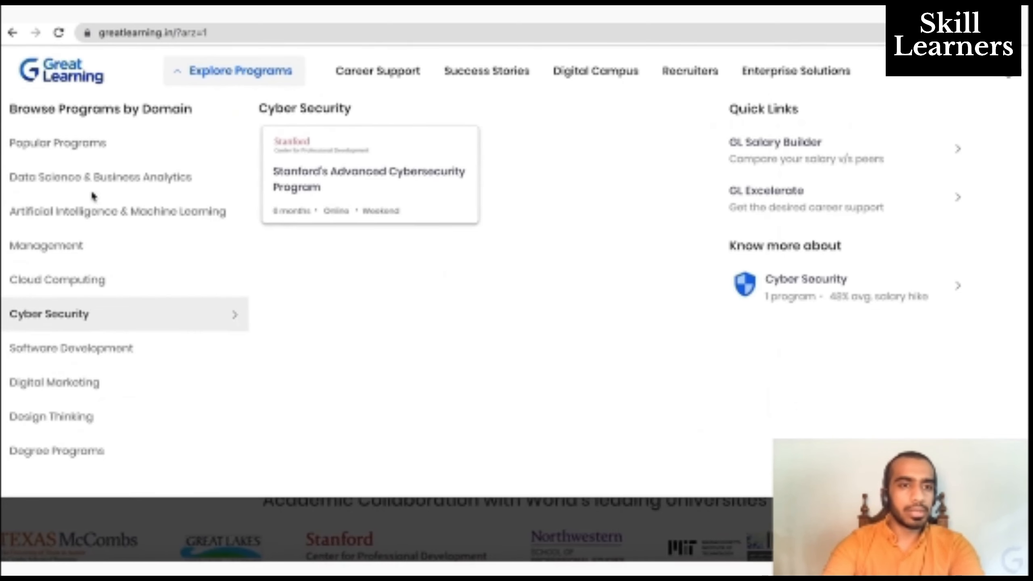
mouse_move(80, 396)
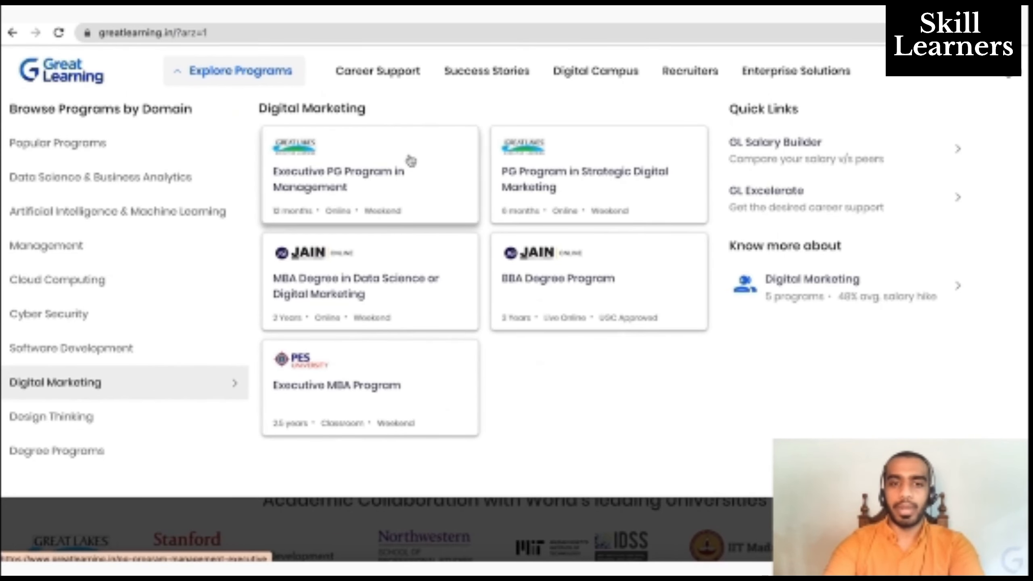
left_click(411, 161)
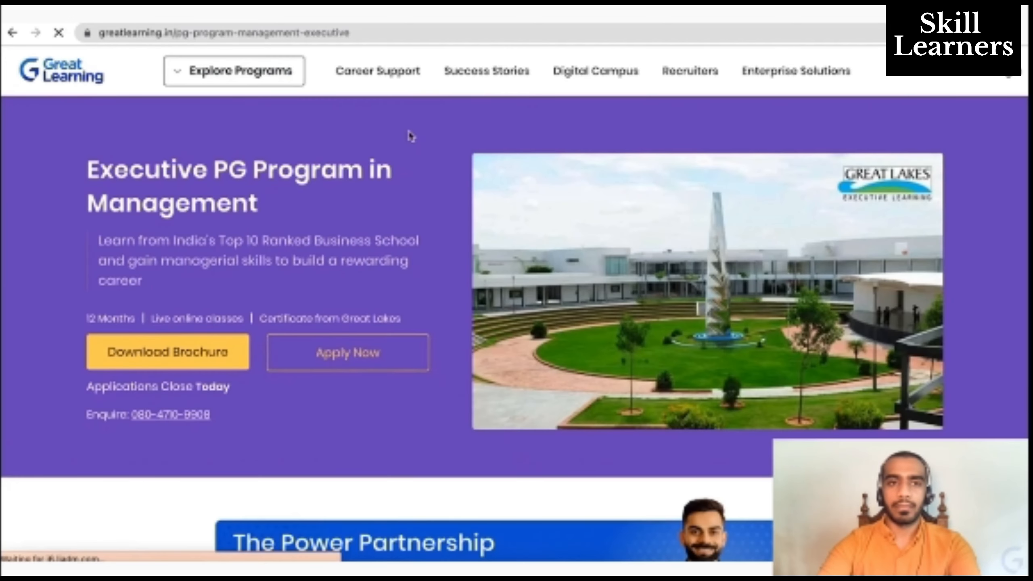
left_click(396, 31)
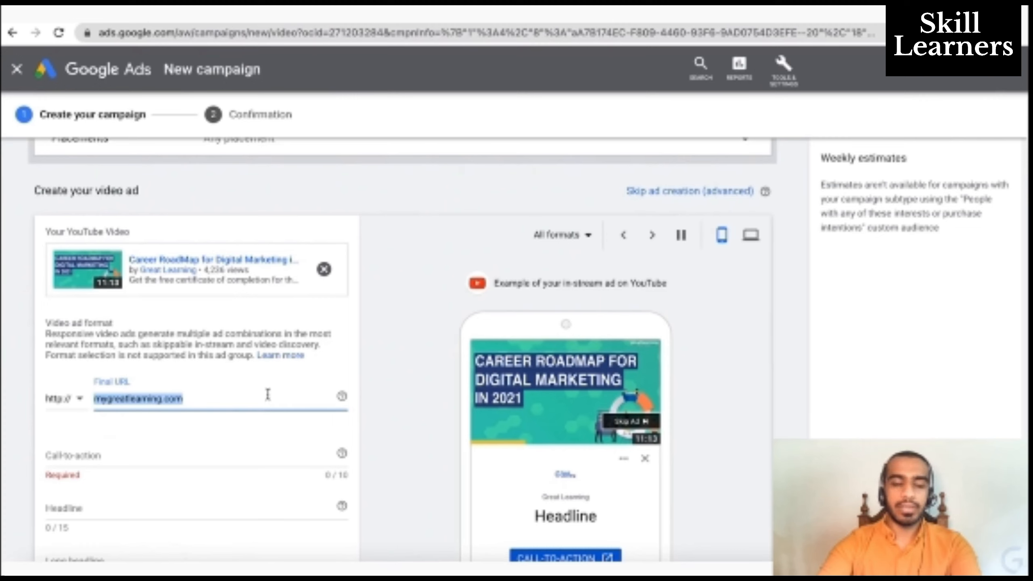
type("www.greatlearning.in/pg-program-management-executive")
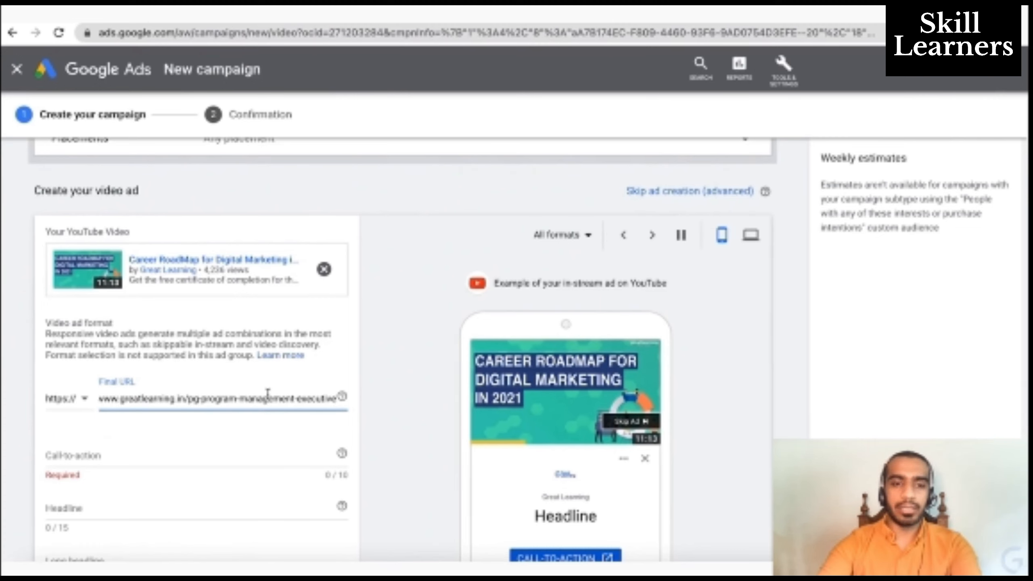
left_click(225, 452)
type("L")
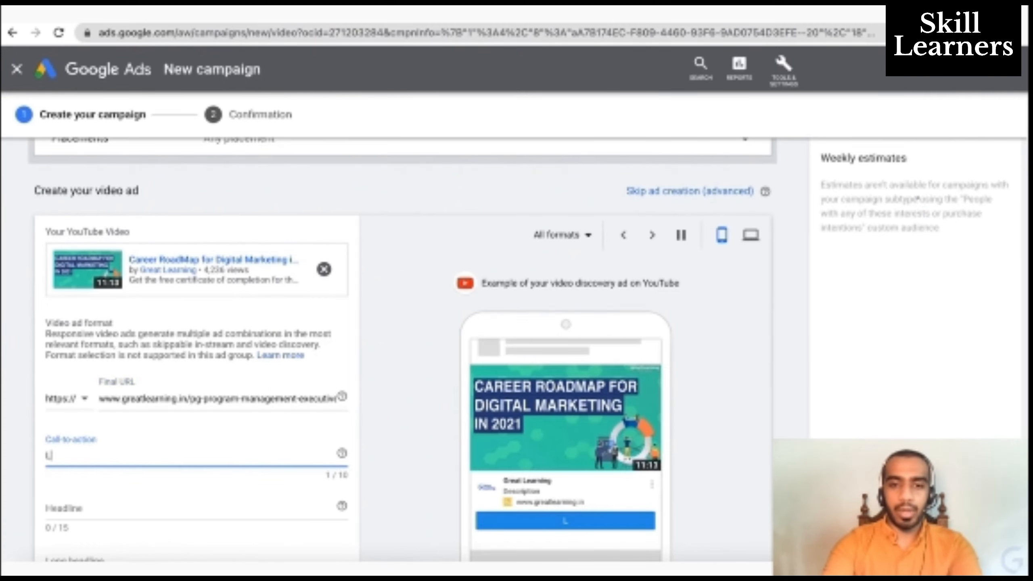
type("earn more")
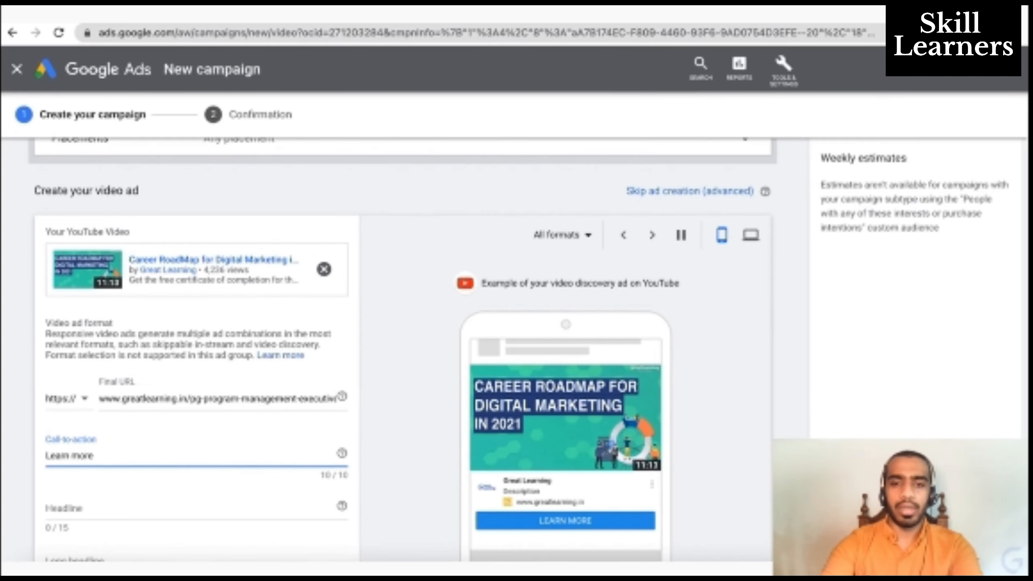
- Try a headline starting with "Learn Digital" for the ad and reword it to "Learn Online"
scroll(402, 350, "down", 2)
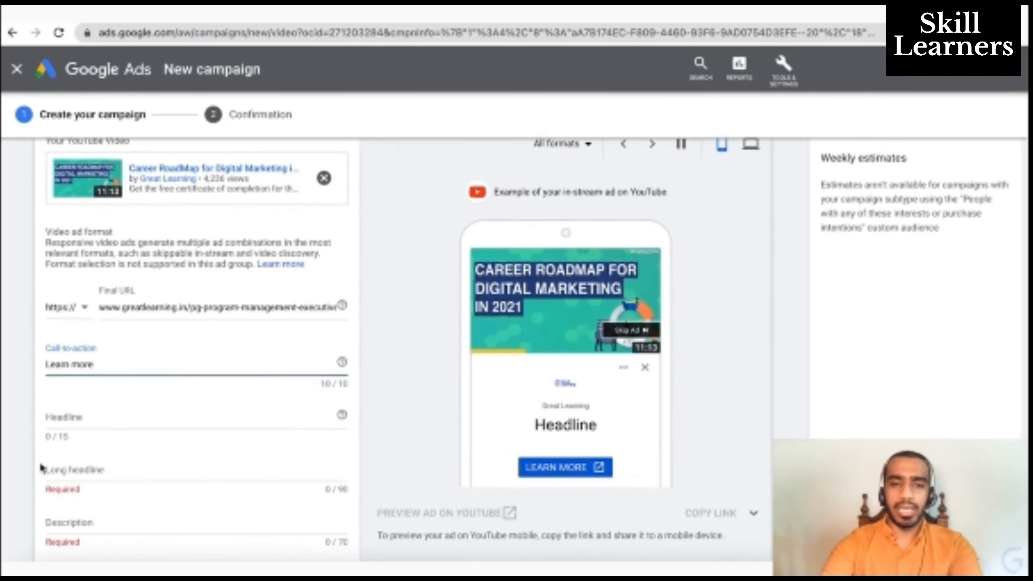
left_click(98, 420)
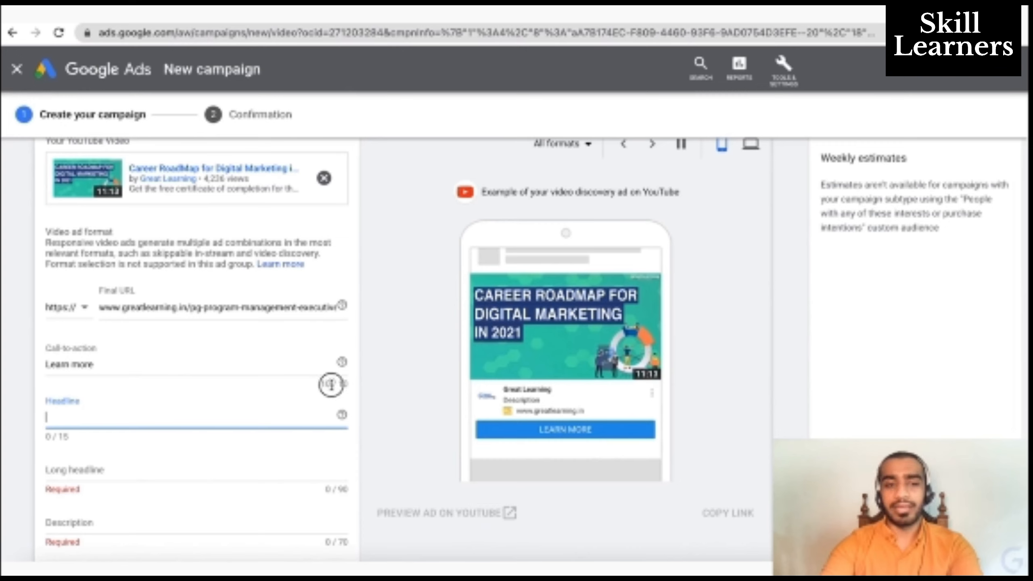
left_click(332, 383)
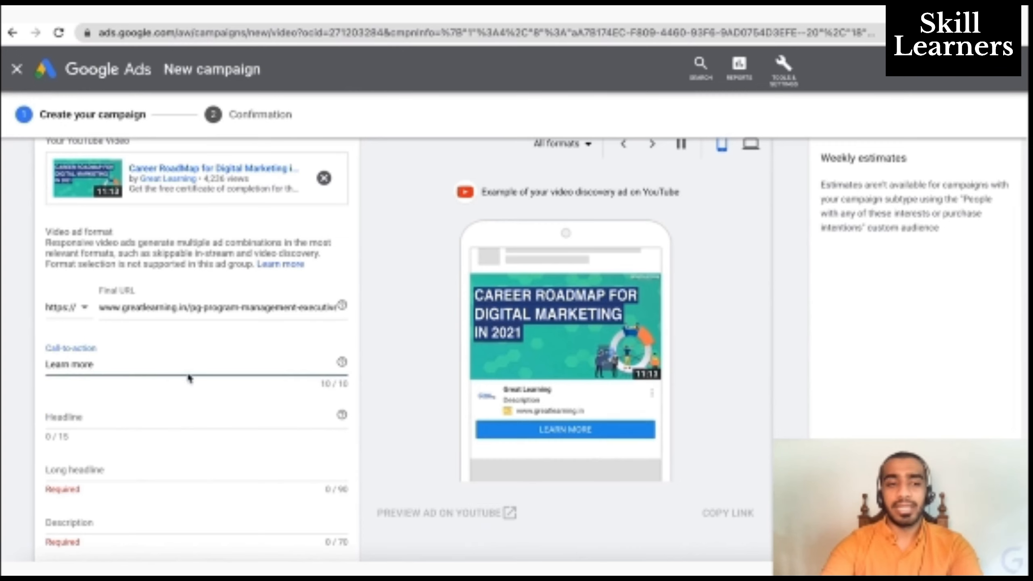
left_click(146, 418)
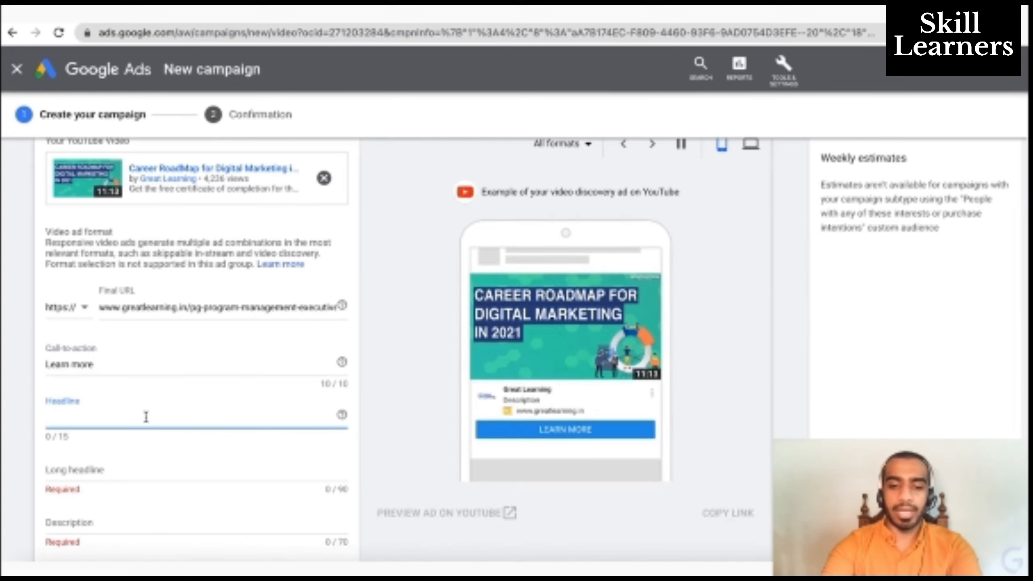
type("Learn")
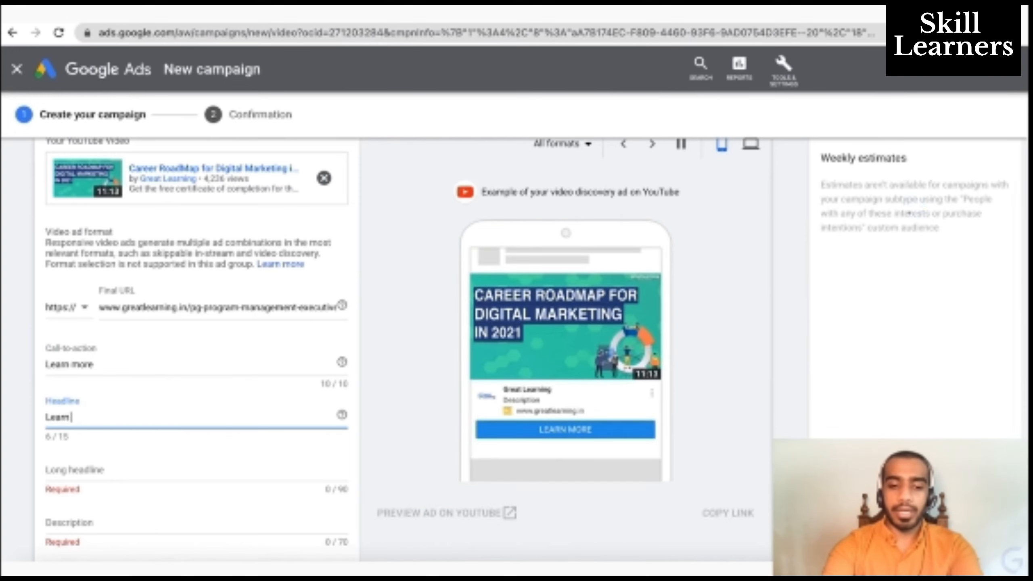
type(" Digital ")
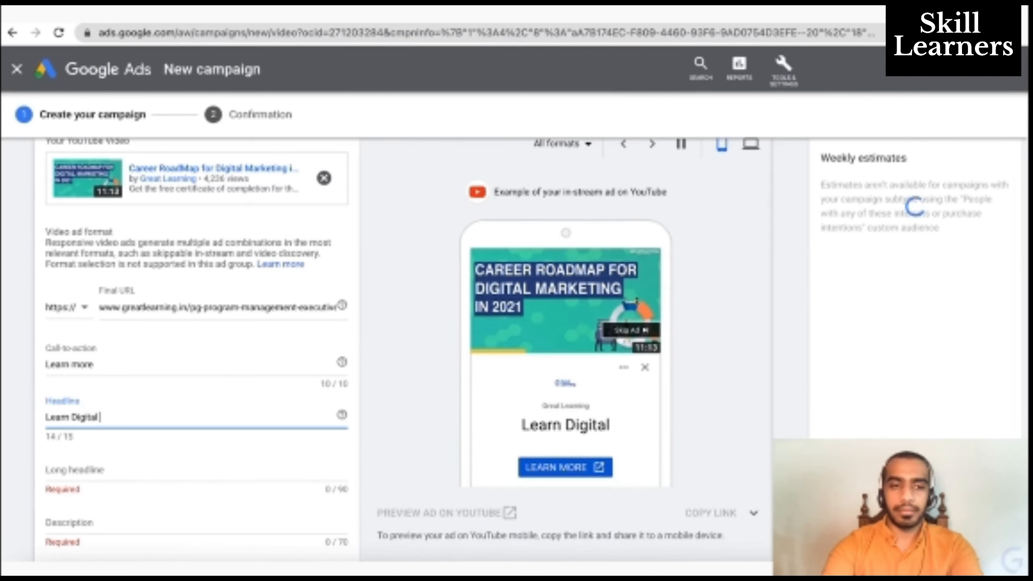
type("Mak")
key("BackSpace")
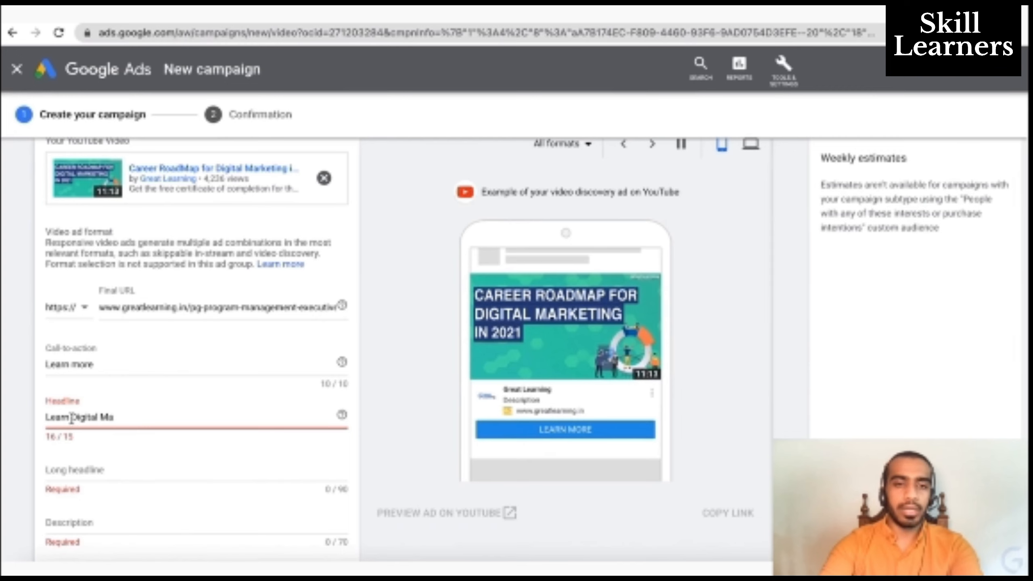
left_click_drag(71, 417, 157, 416)
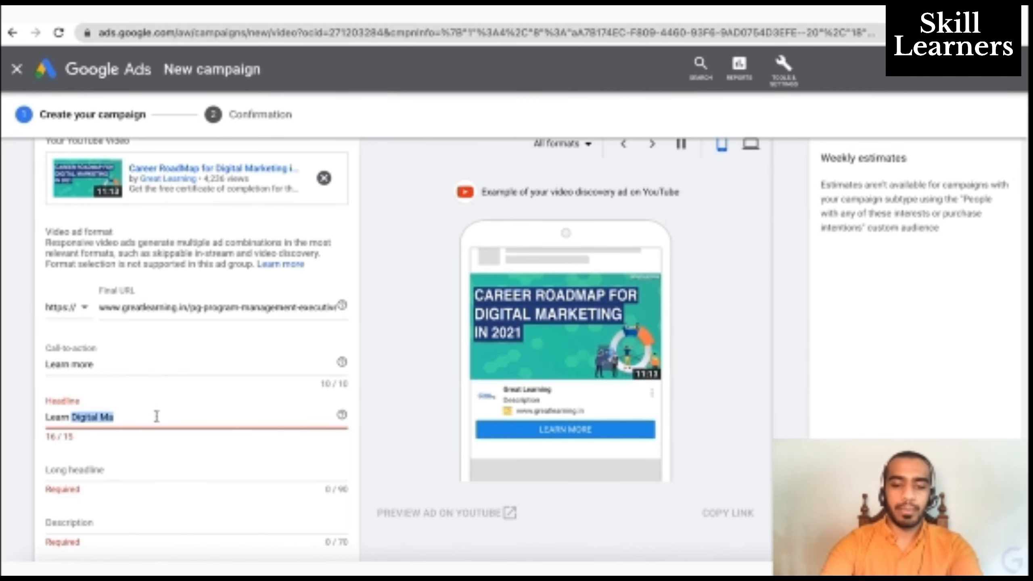
type("Online")
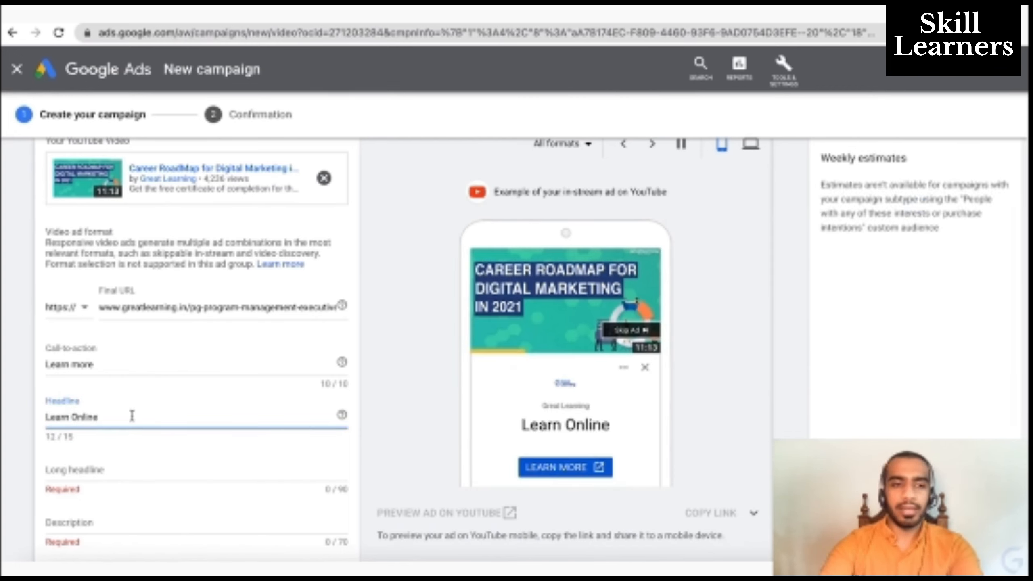
- Try "Digital Marketing" as the headline in place of the whole text
triple_click(60, 417)
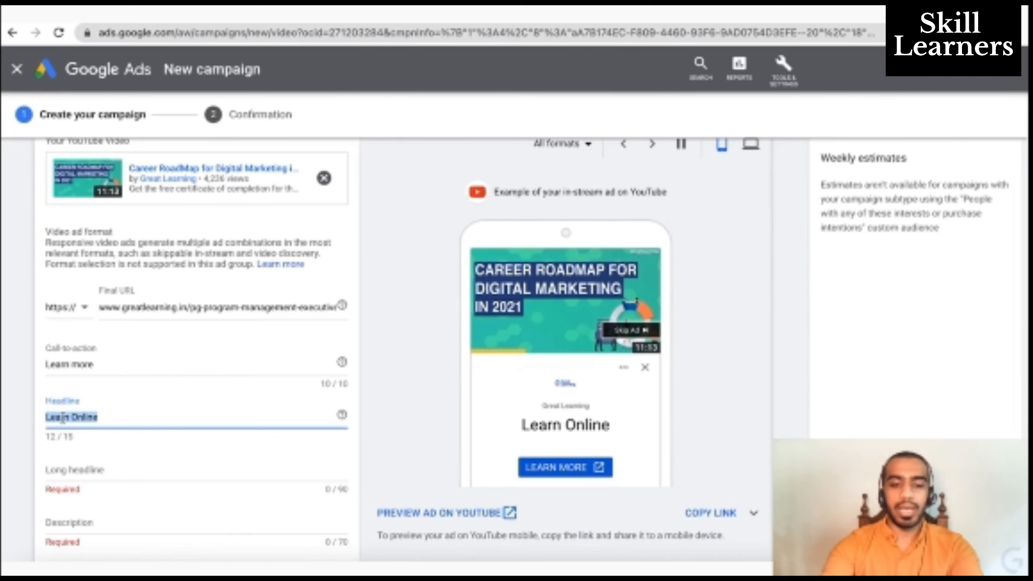
type("Digital Marketing")
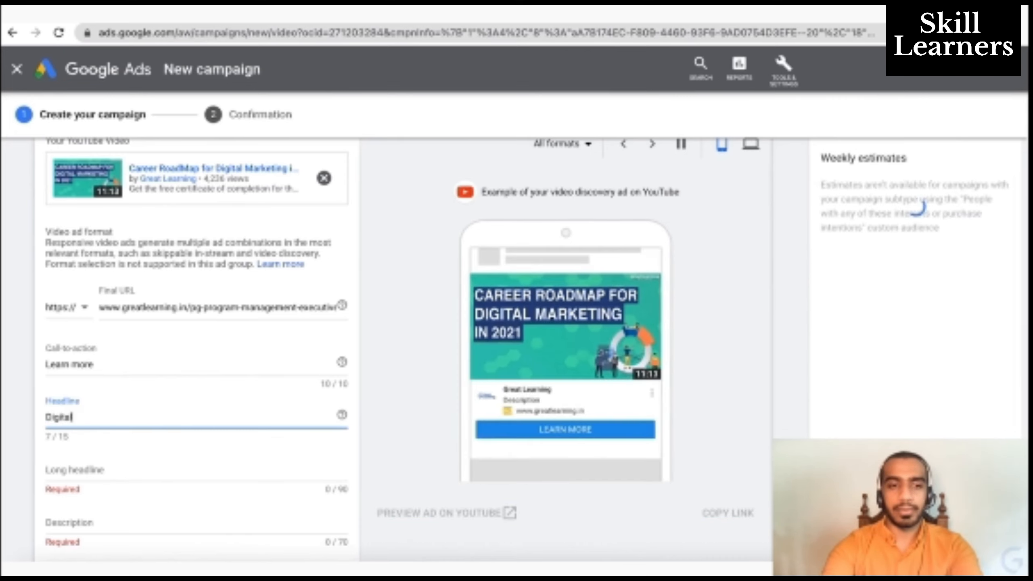
key("BackSpace")
key("BackSpace")
key("BackSpace")
key("BackSpace")
key("BackSpace")
key("BackSpace")
key("BackSpace")
key("BackSpace")
key("BackSpace")
key("BackSpace")
key("BackSpace")
key("BackSpace")
key("BackSpace")
key("BackSpace")
key("BackSpace")
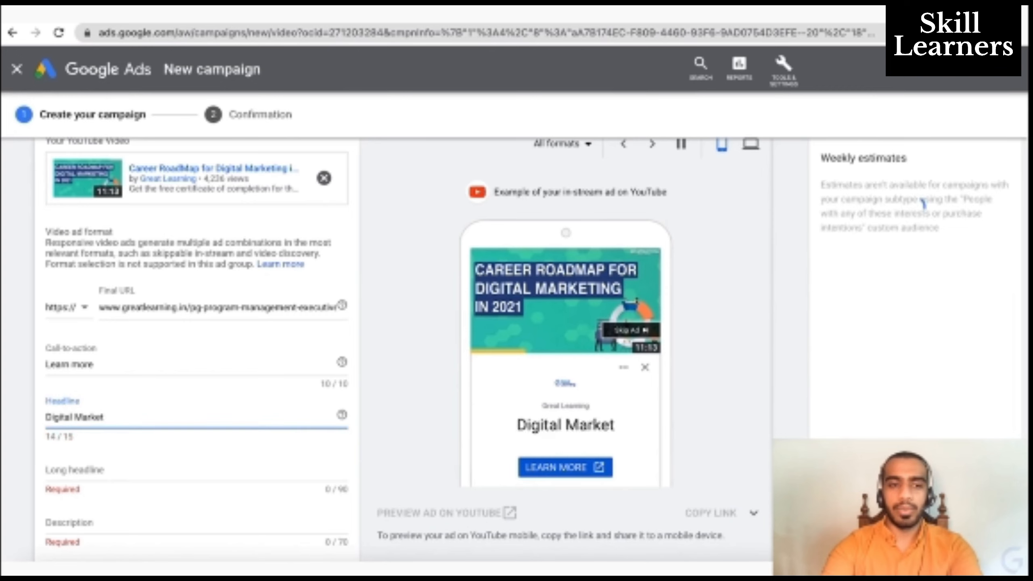
- Clear the headline text and set the headline to "Go Digital"
key("BackSpace")
key("BackSpace")
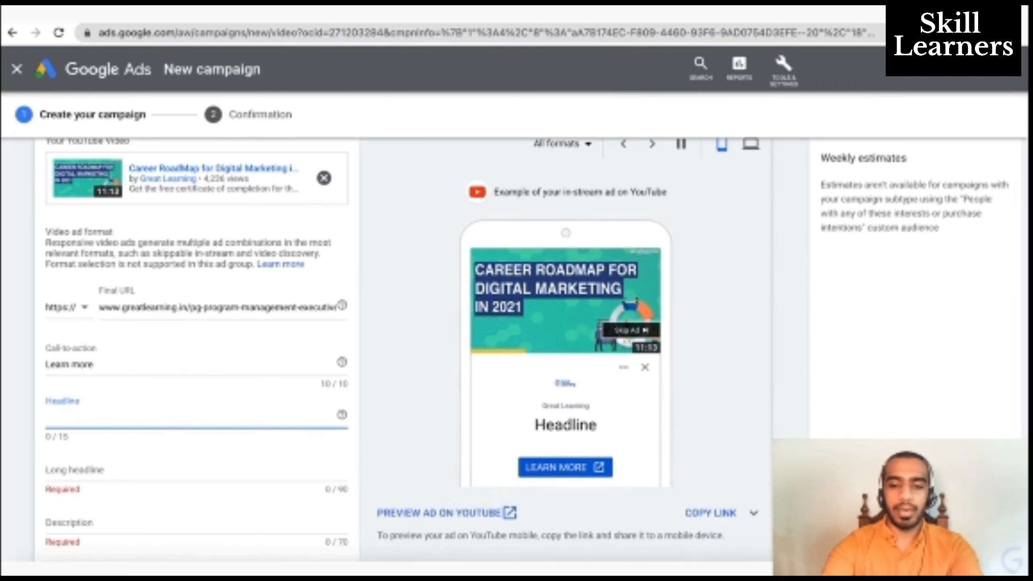
type("Go Di")
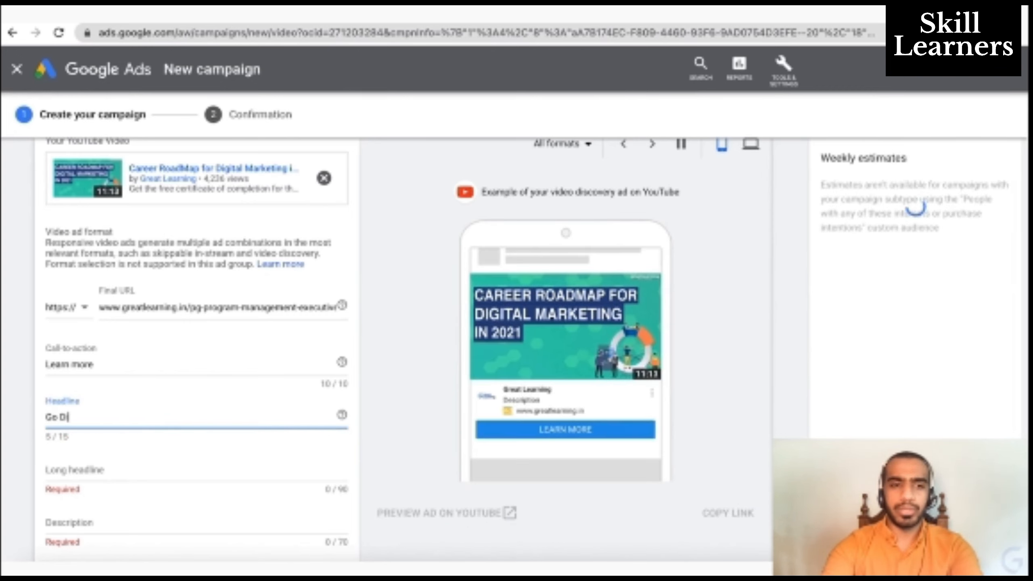
type("gital")
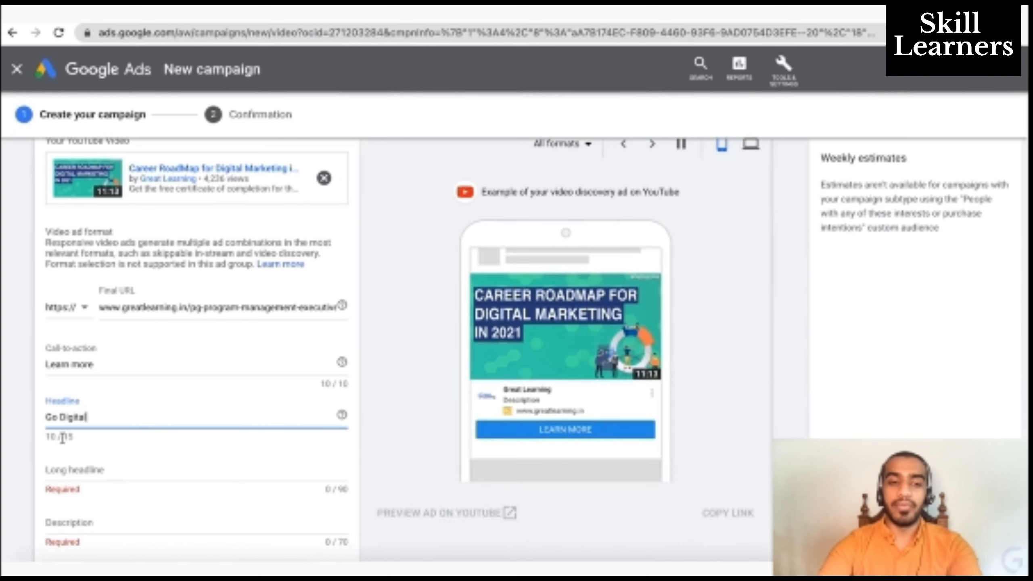
- Copy the tagline under the program title on the Great Learning page and paste it as the ad's long headline
left_click(100, 470)
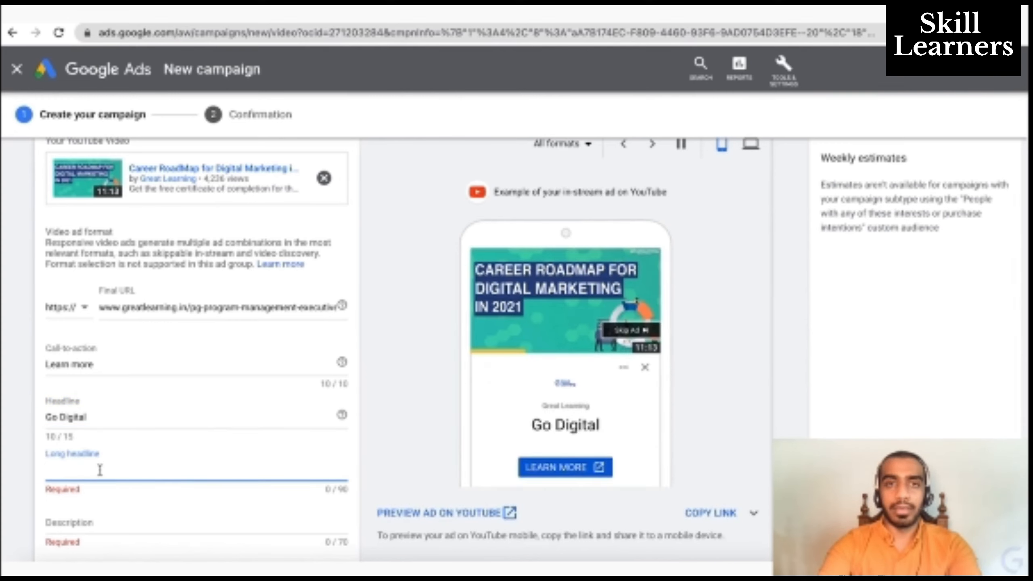
left_click(439, 21)
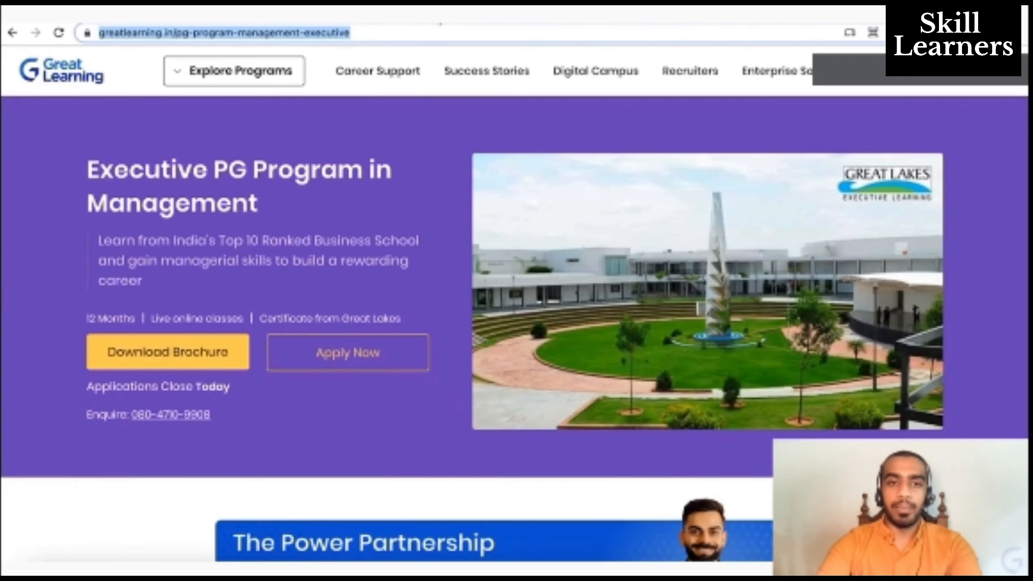
left_click(332, 256)
triple_click(332, 257)
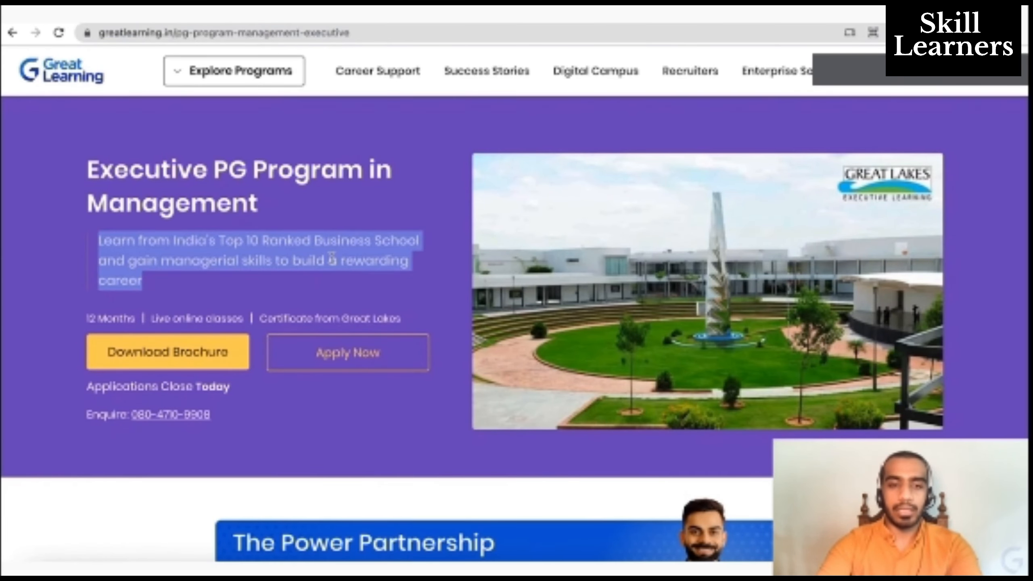
key("ctrl+c")
left_click(167, 16)
key("ctrl+v")
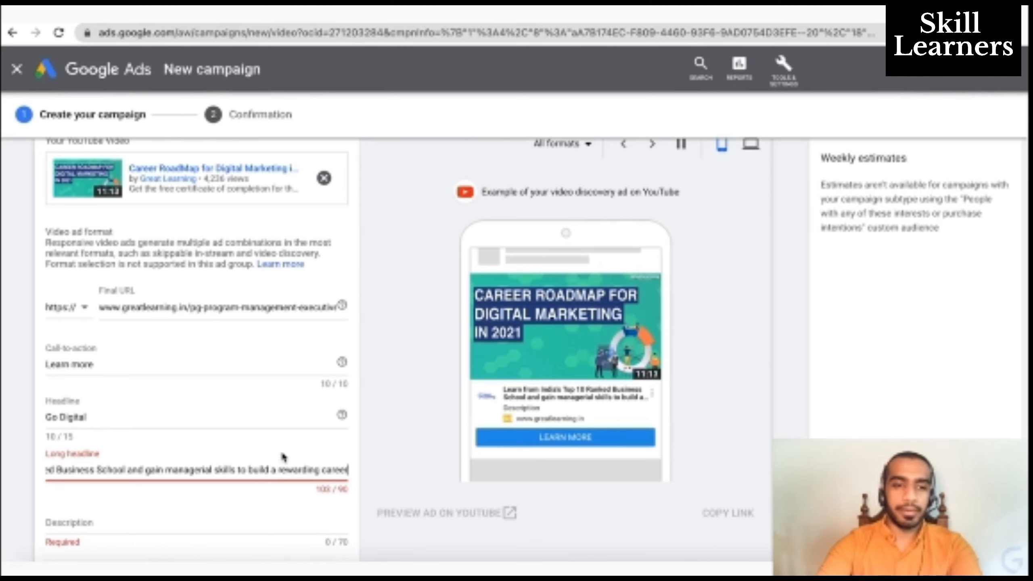
- Shorten the long headline to "Learn from India's Top 10 Ranked Business School and build a rewarding career"
key("Home")
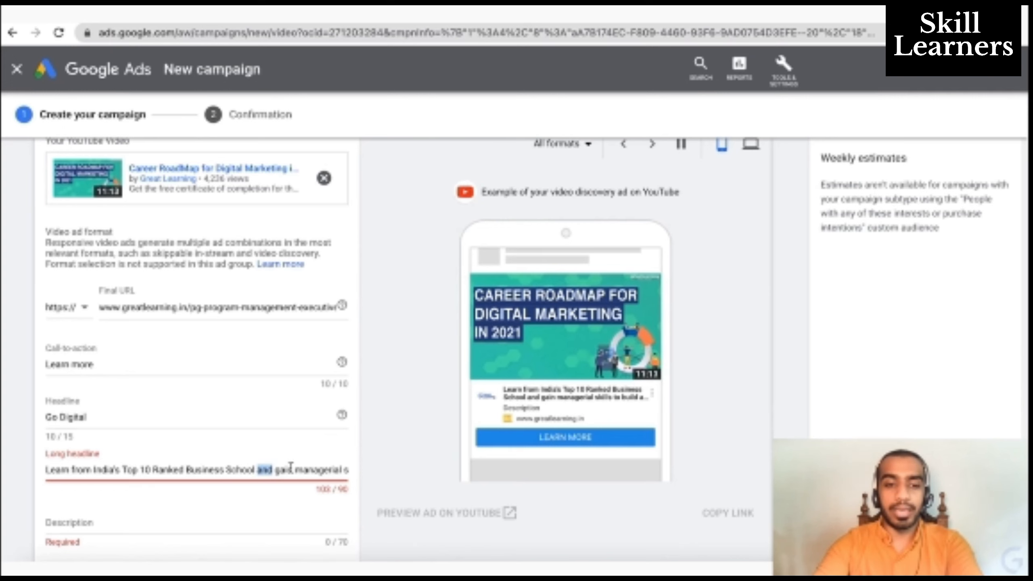
left_click_drag(291, 466, 244, 466)
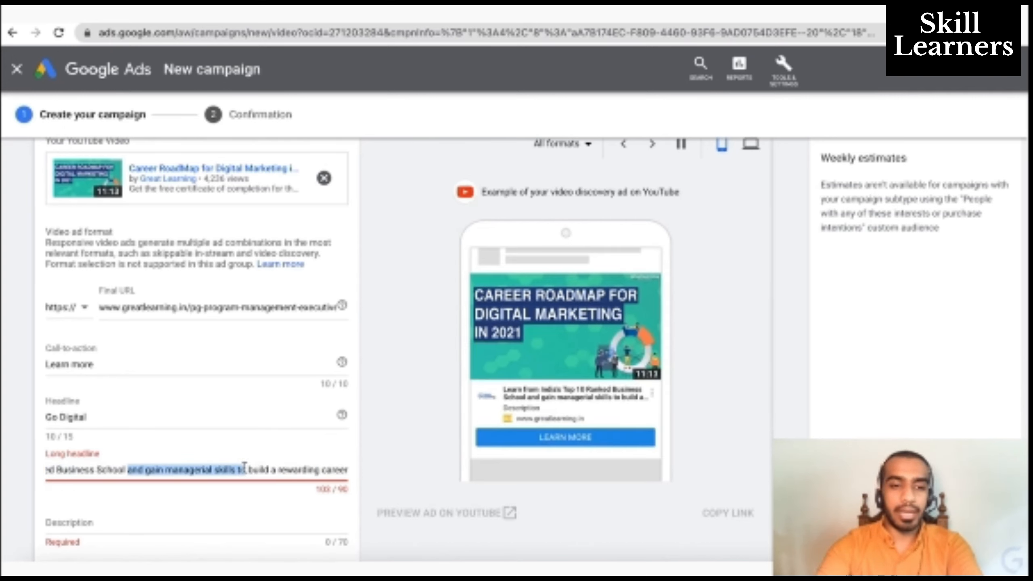
key("BackSpace")
type("and")
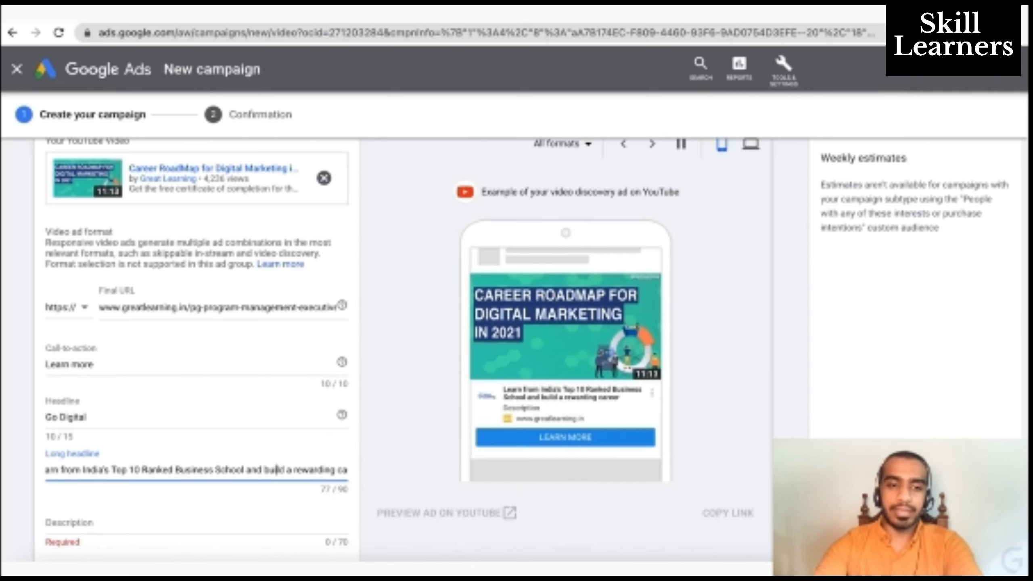
left_click(345, 470)
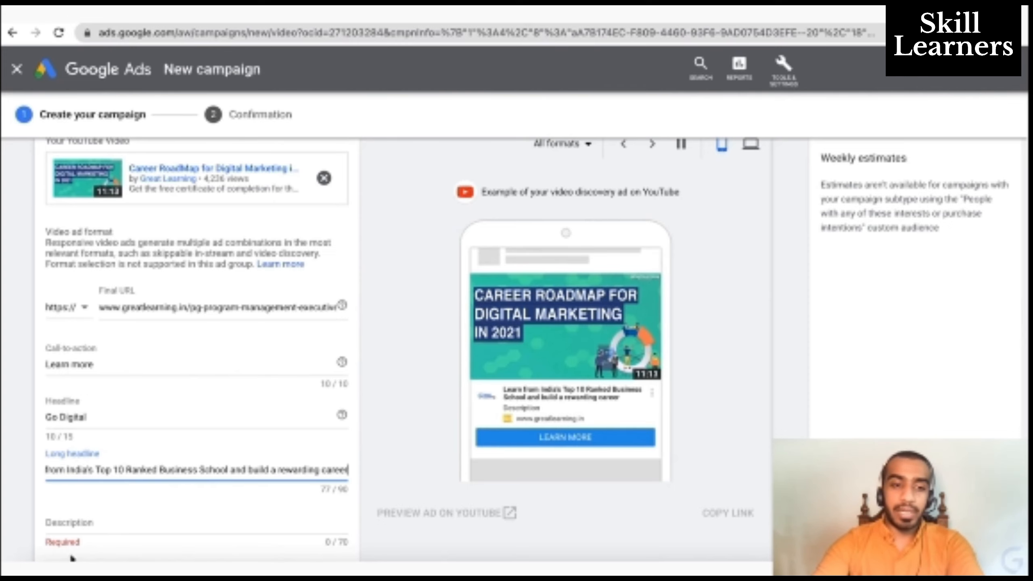
scroll(163, 511, "down", 2)
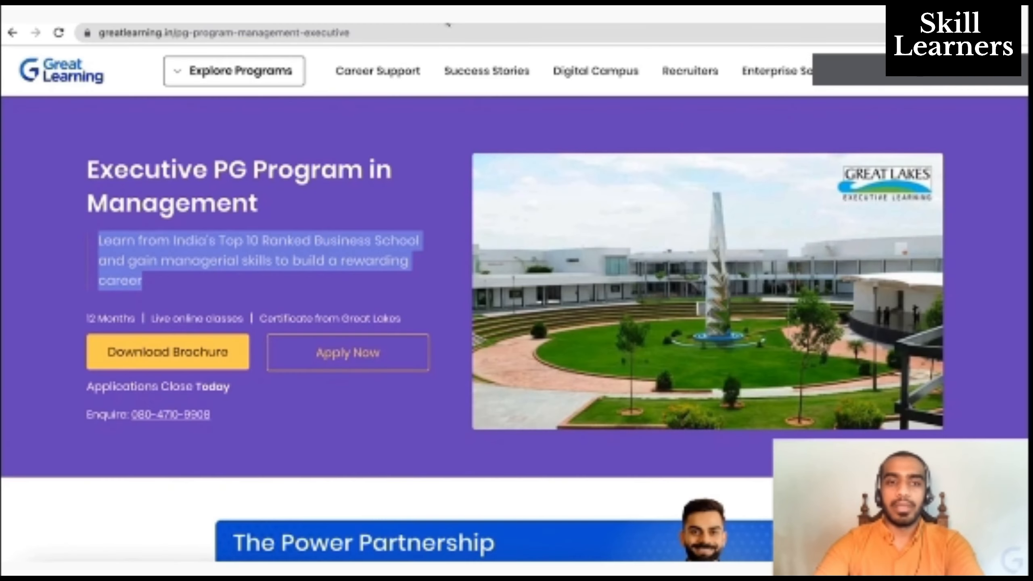
- Copy the line with duration, class format and certificate from the Great Learning page and paste it as the ad's description
scroll(371, 215, "down", 4)
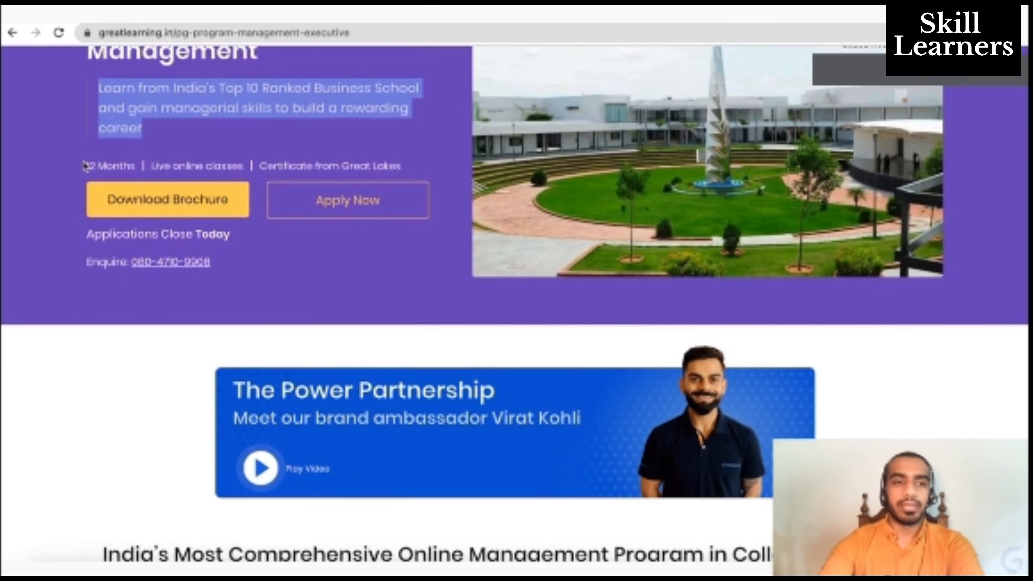
left_click(88, 166)
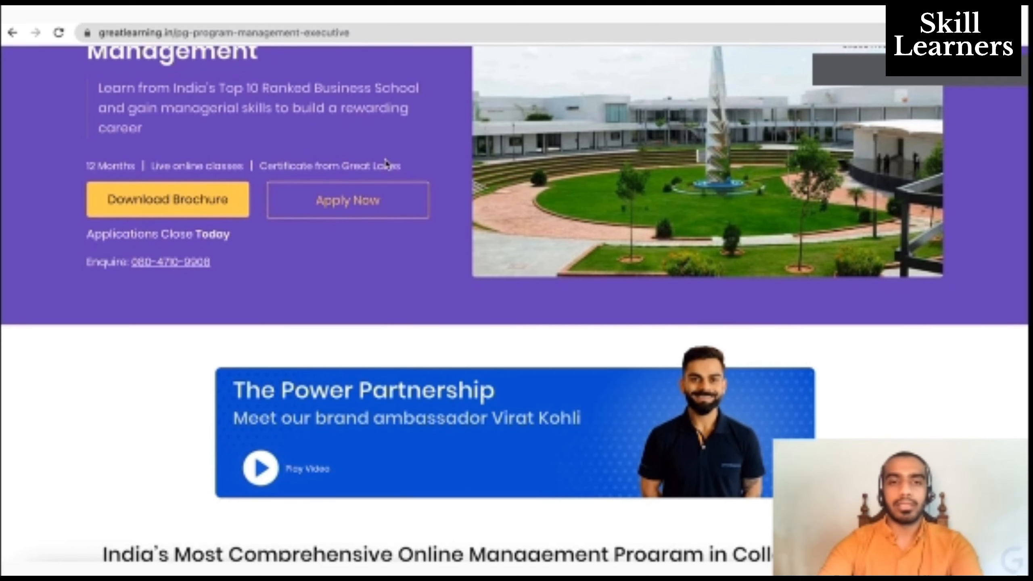
left_click_drag(402, 167, 86, 171)
key("ctrl+Tab")
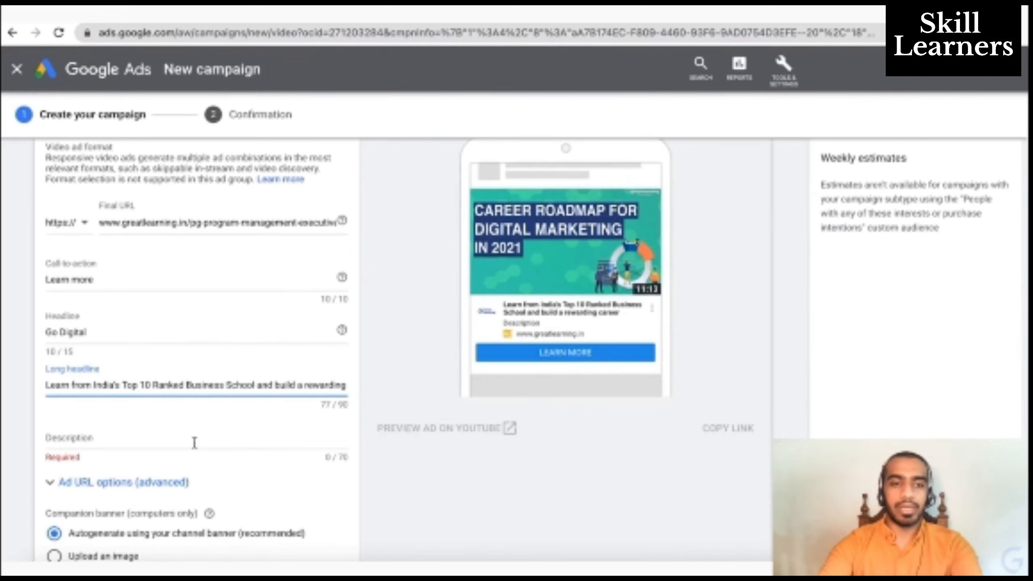
left_click(192, 444)
key("ctrl+v")
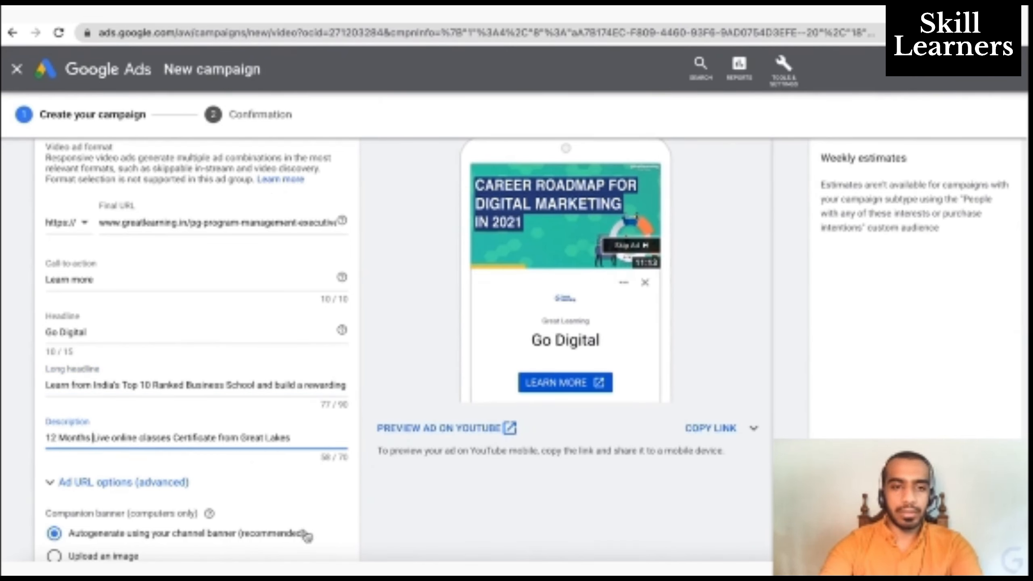
- Separate the description's parts with vertical bars so it reads "12 Months | Live online classes | Certificate from Great Lakes"
left_click(90, 437)
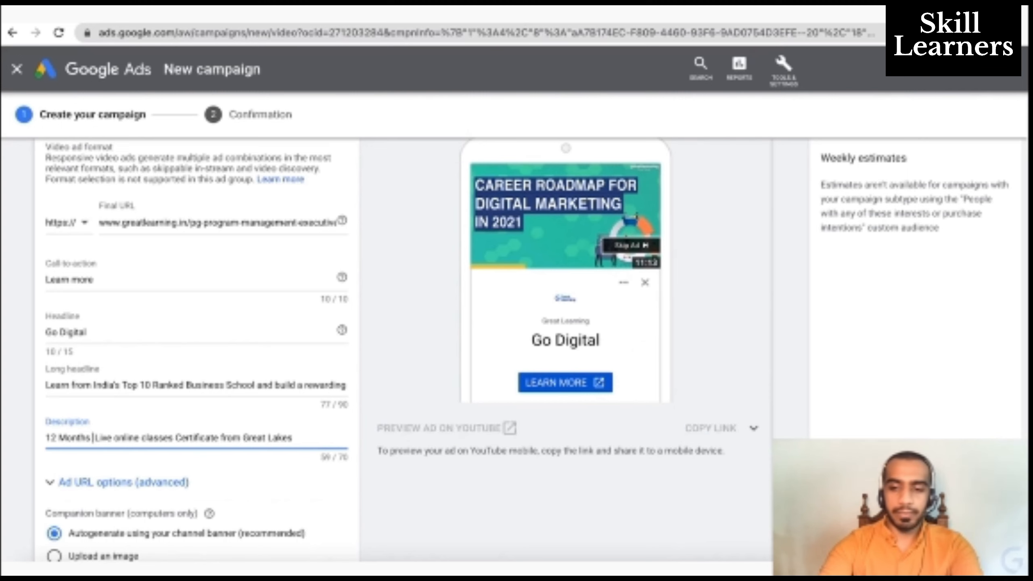
type("|")
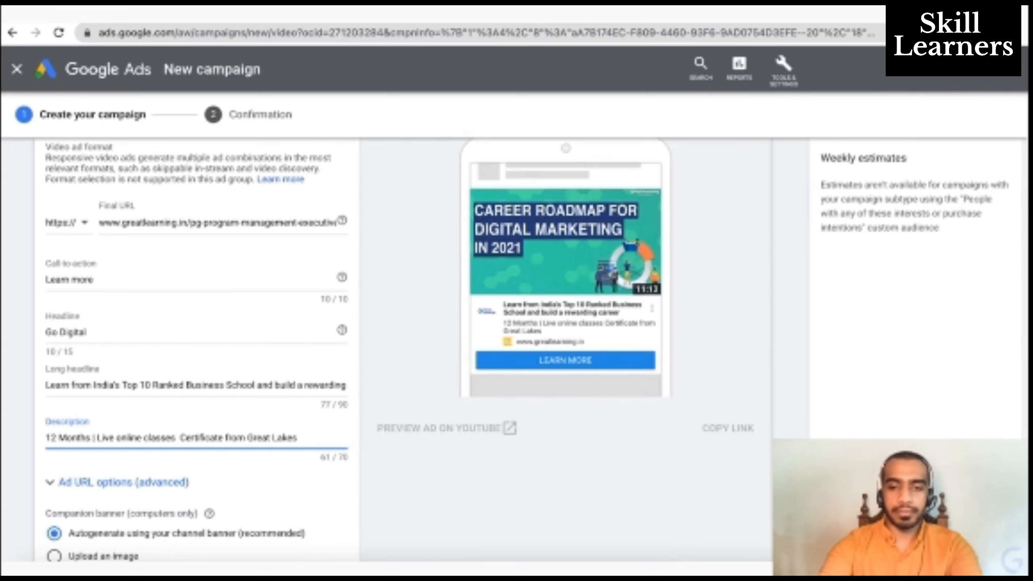
key("Right")
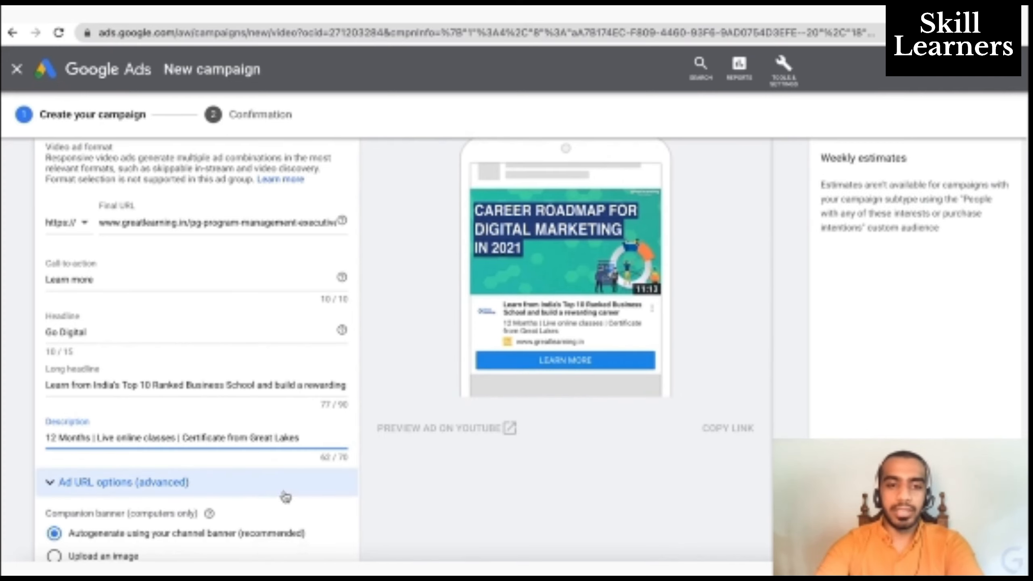
- Try the image upload option for the companion banner and return to autogenerating it from the channel banner
scroll(288, 512, "down", 1)
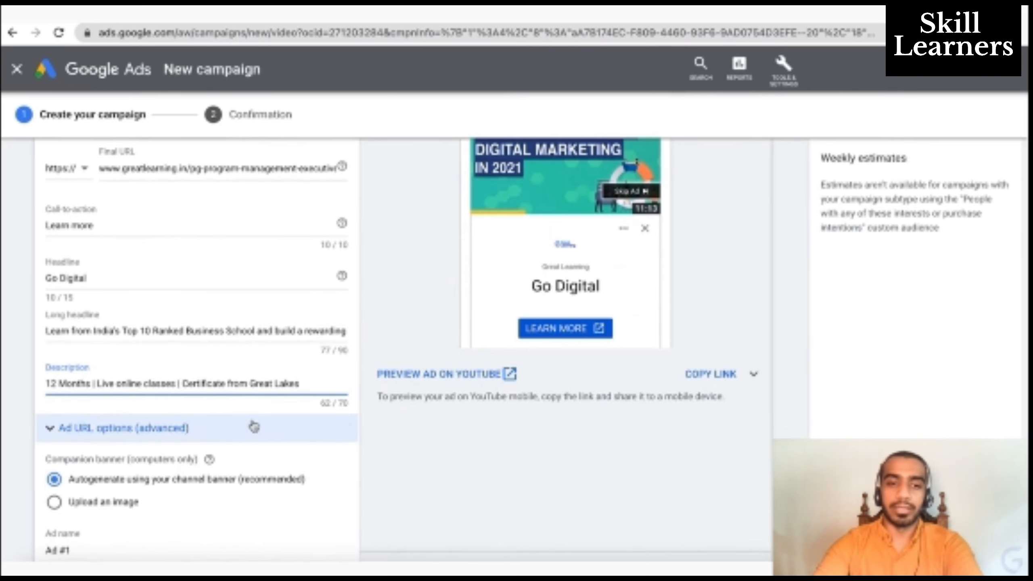
scroll(122, 423, "down", 2)
left_click(55, 417)
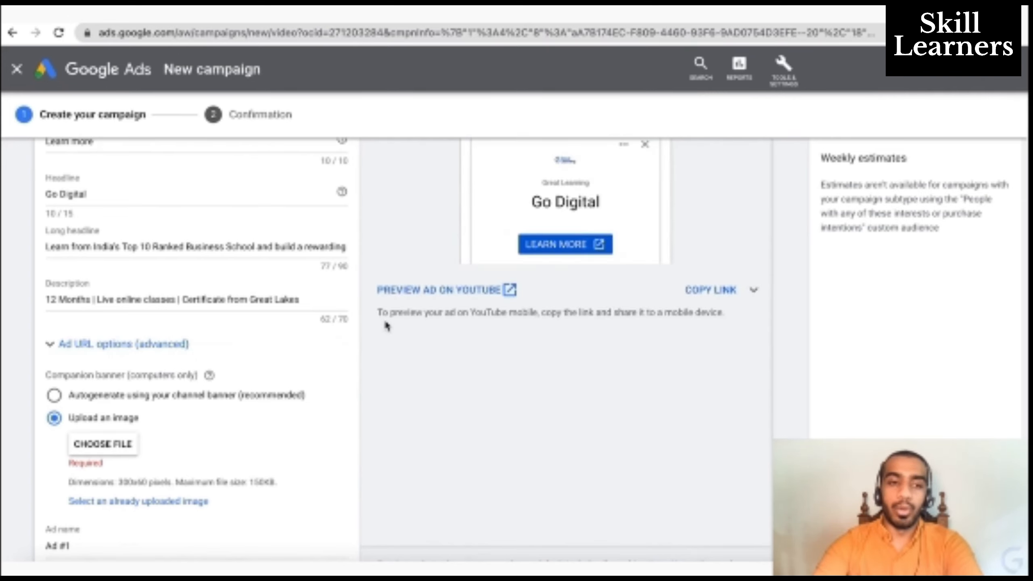
left_click(54, 397)
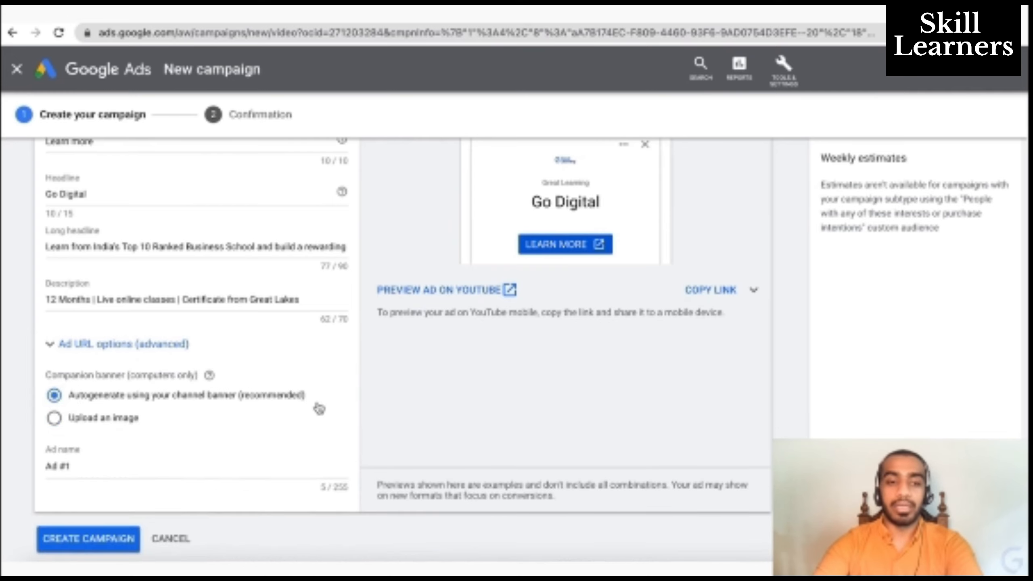
- Name the ad "Pg Program Ad" and create the campaign
triple_click(157, 463)
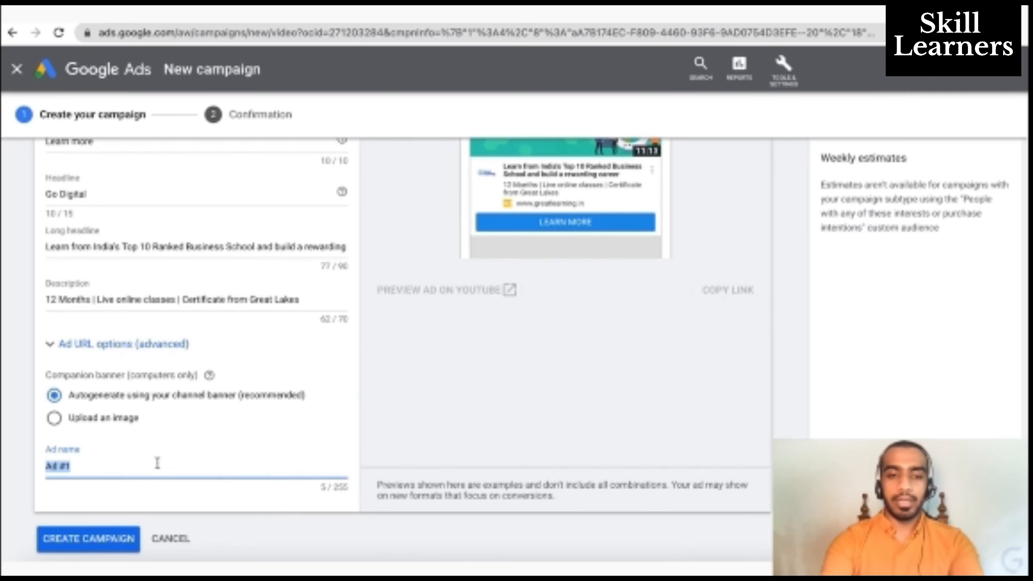
type("G")
key("BackSpace")
type("G")
key("BackSpace")
type("Pg Program Ad")
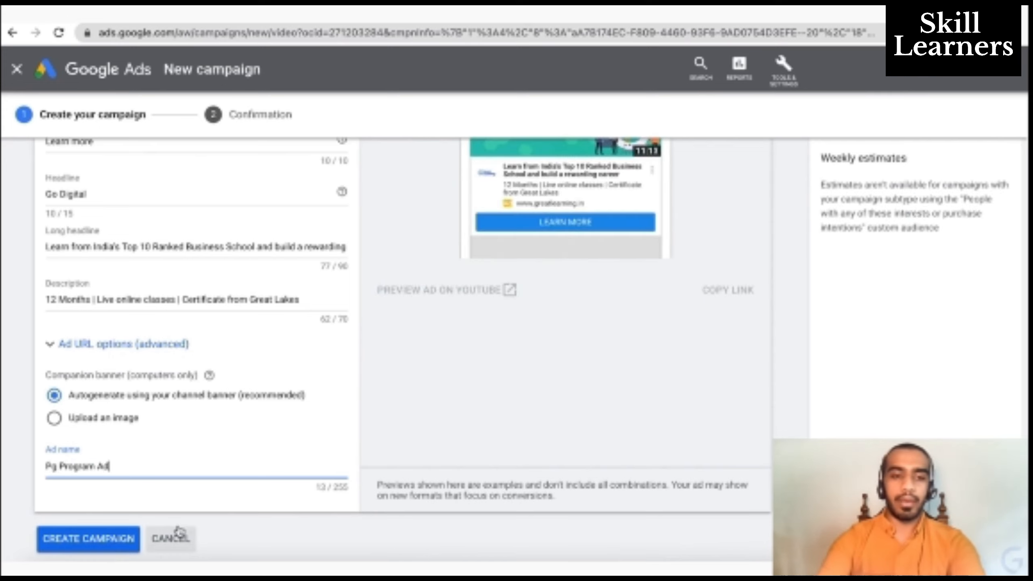
left_click(83, 541)
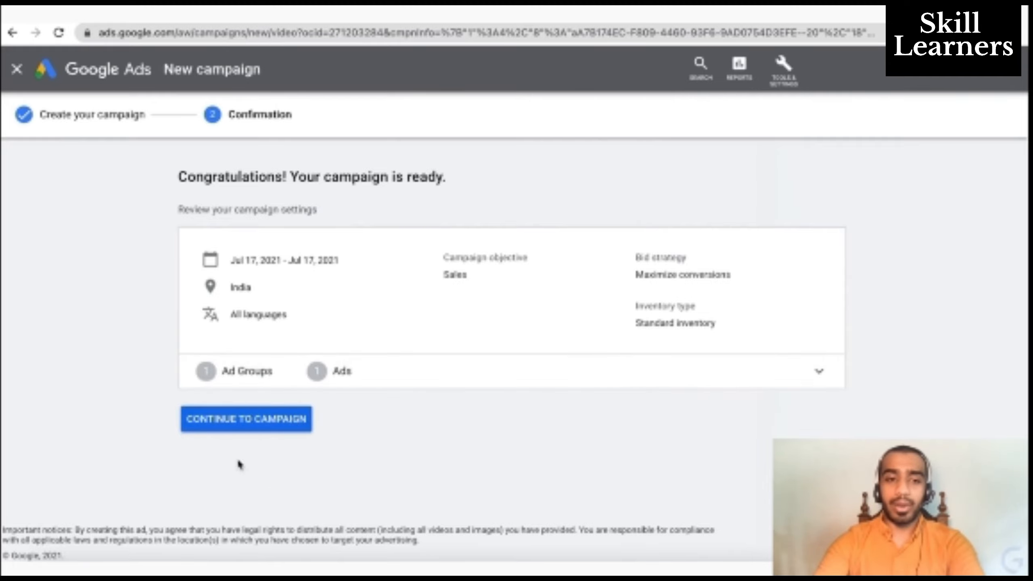
- Review the new campaign's settings on the confirmation page, including ad group demographics, audiences, keywords, placements and video ad
left_click(781, 379)
scroll(779, 376, "down", 3)
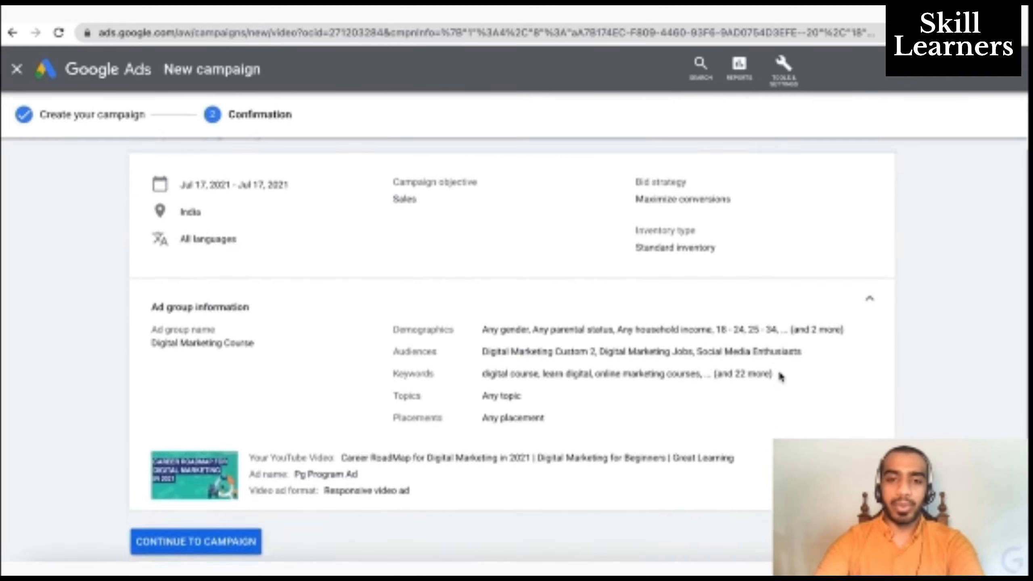
scroll(780, 376, "up", 2)
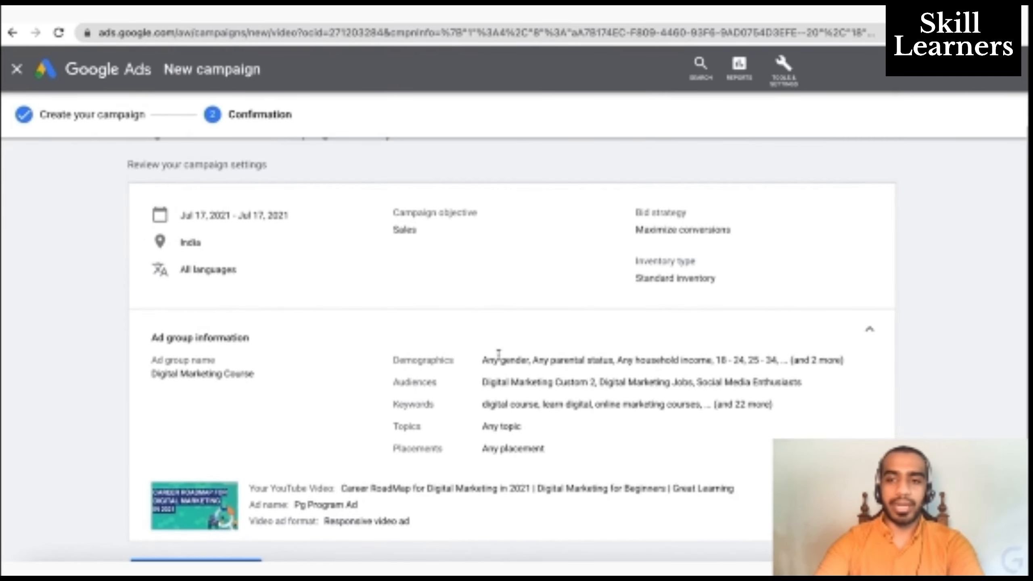
left_click(870, 331)
left_click(866, 374)
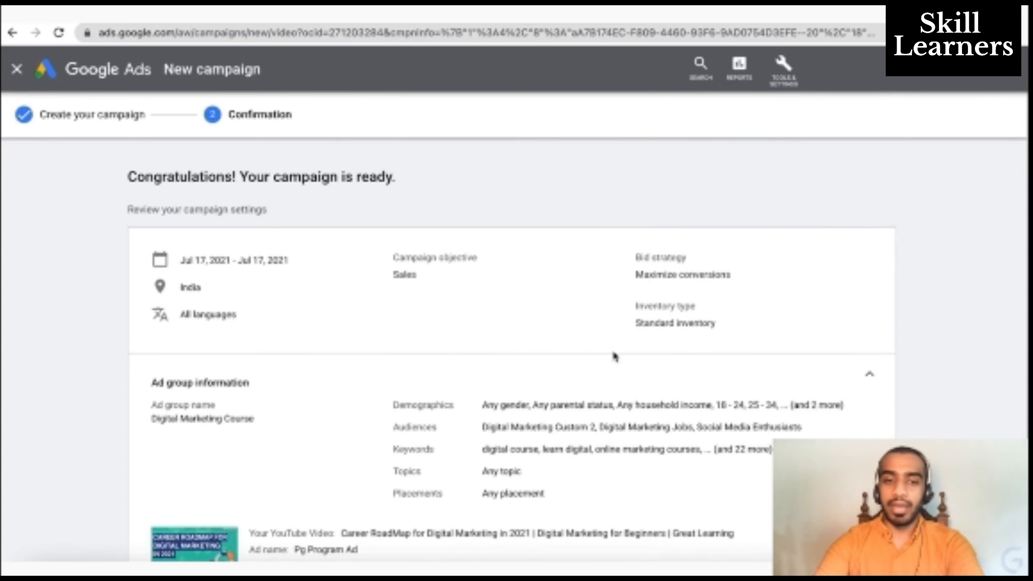
scroll(615, 357, "down", 3)
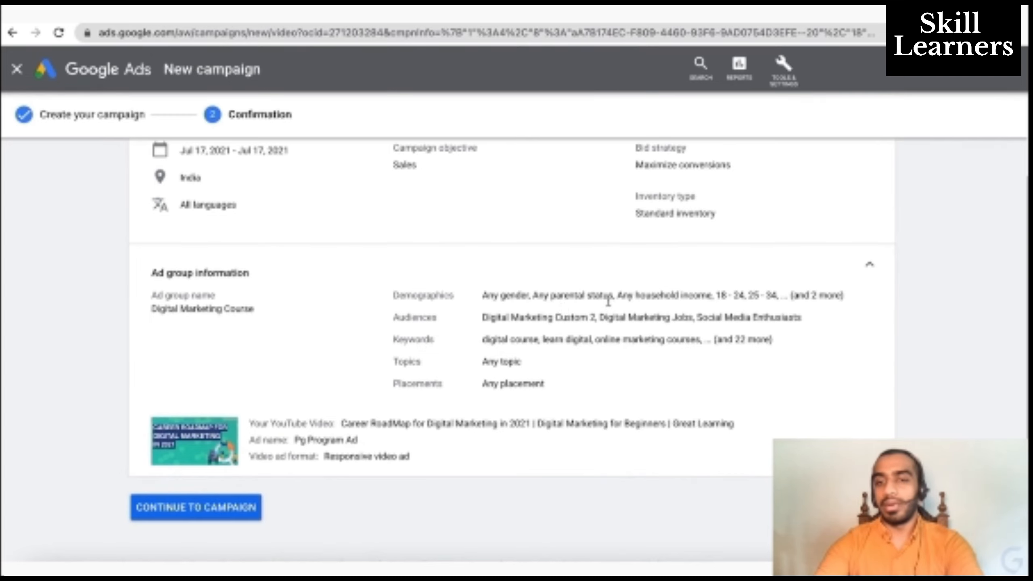
double_click(519, 292)
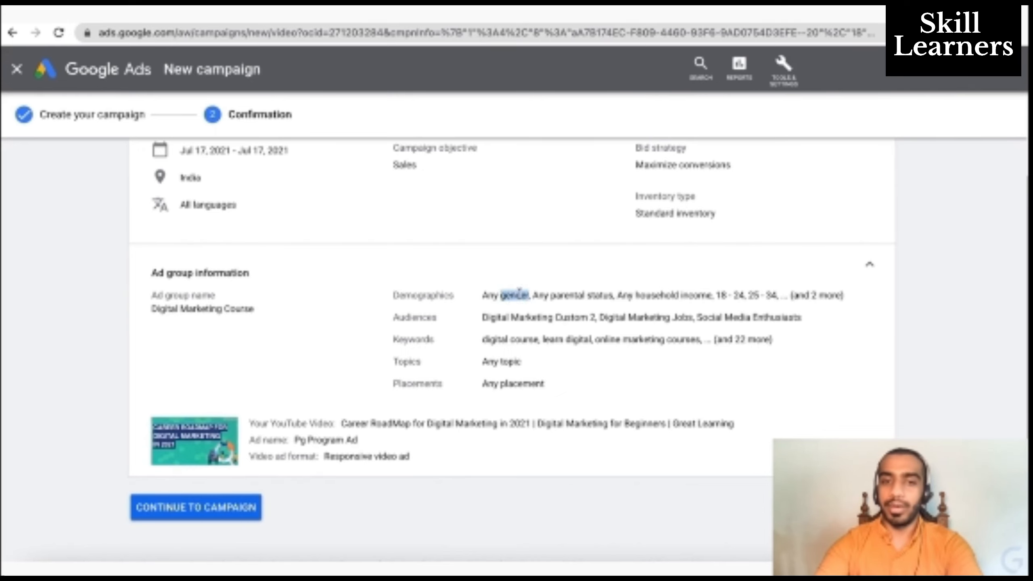
left_click(527, 313)
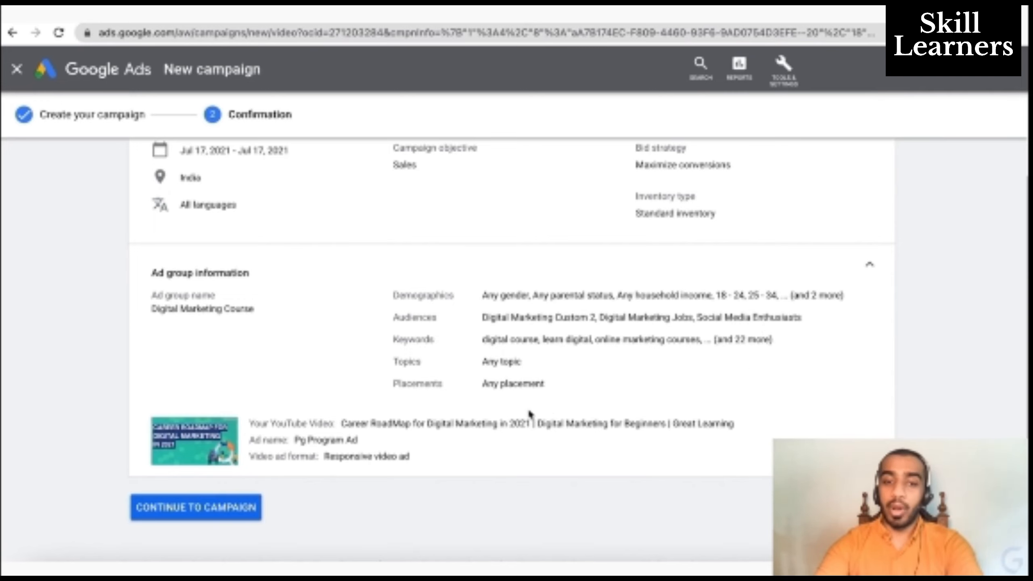
scroll(522, 389, "down", 1)
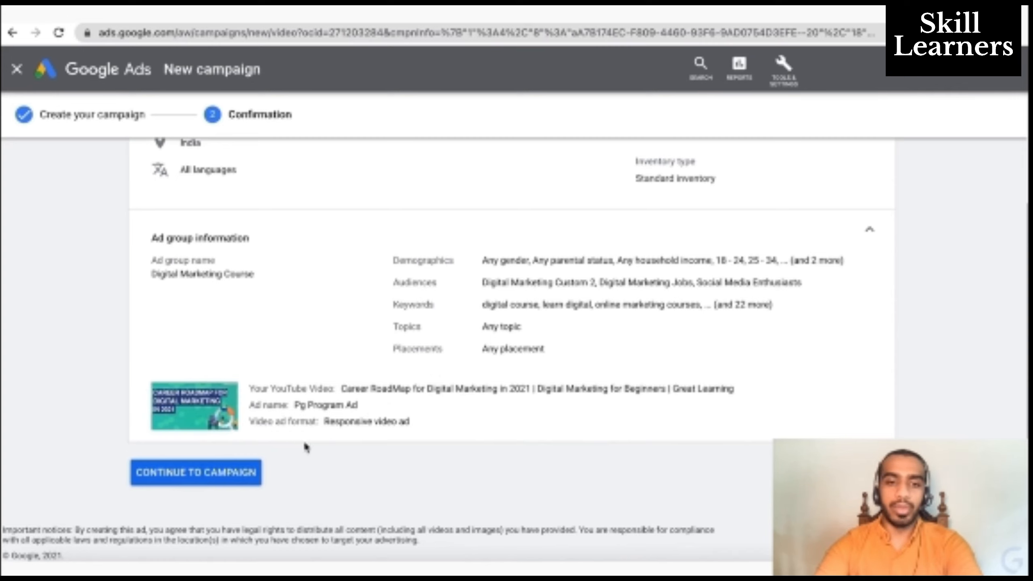
- Continue to the campaign, go back to all campaigns and filter the list to enabled ones
left_click(208, 482)
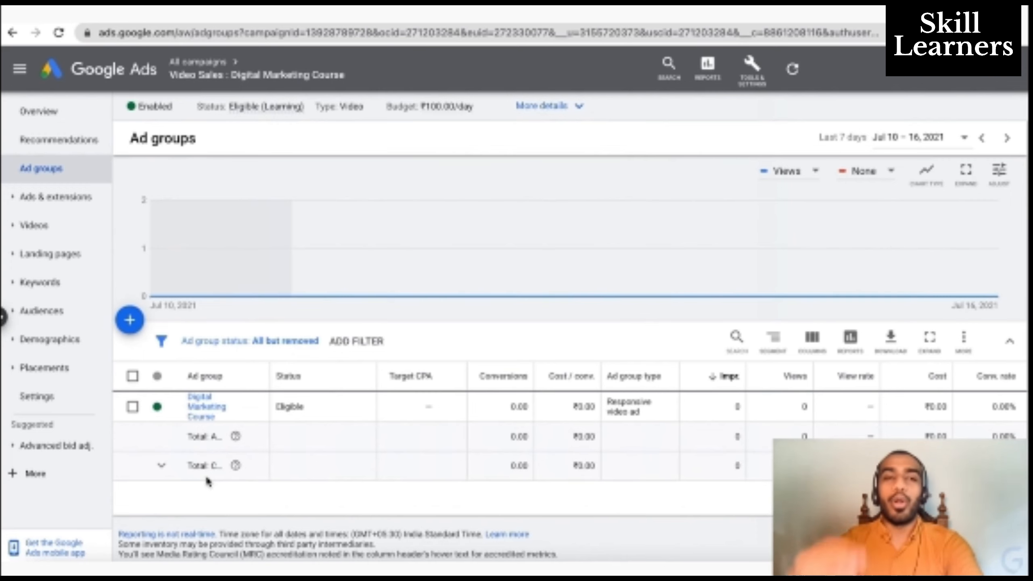
left_click(177, 67)
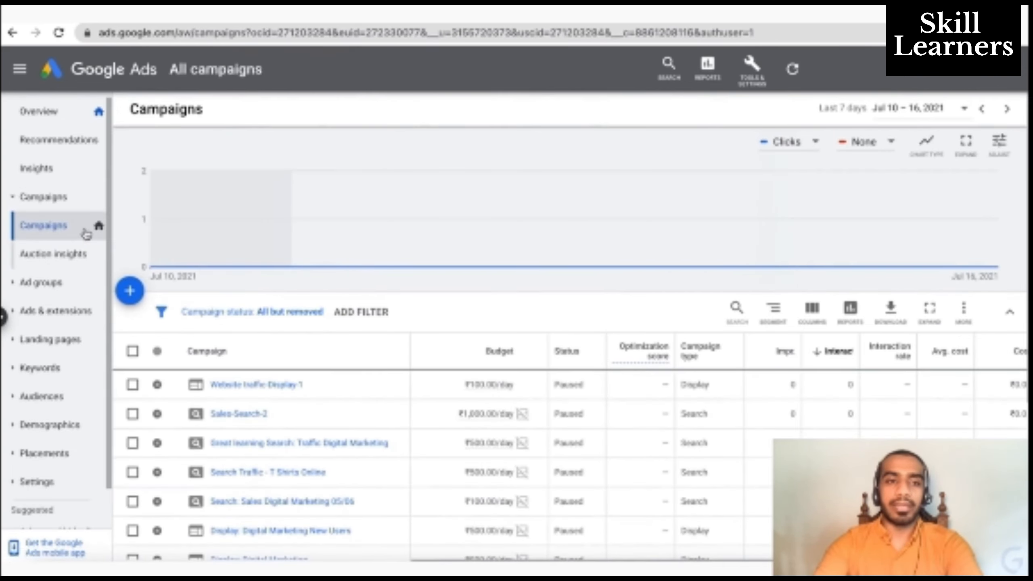
left_click(276, 311)
left_click(219, 382)
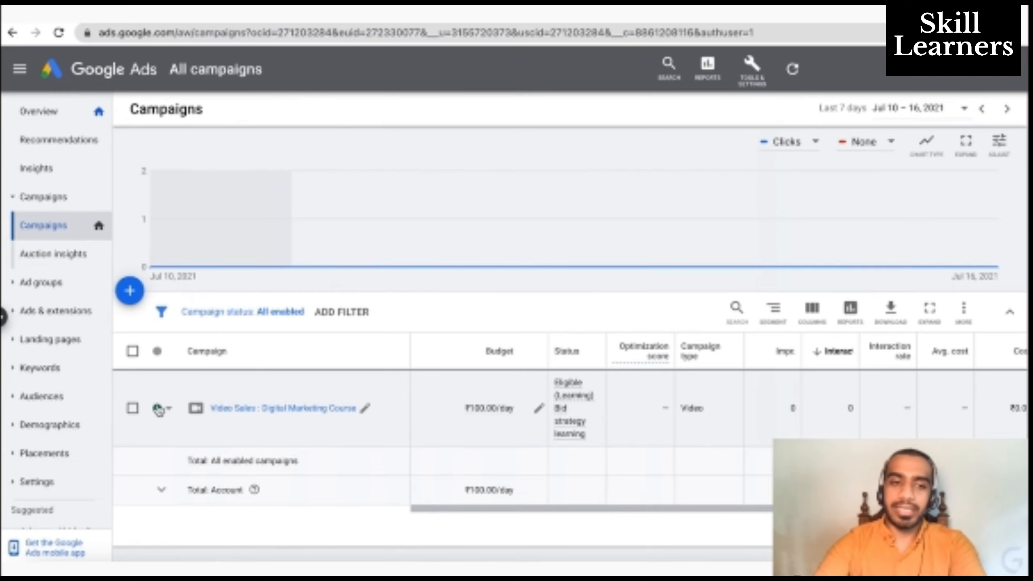
- Pause the "Video Sales : Digital Marketing Course" campaign and reapply the enabled-only filter to the campaign list
left_click(160, 408)
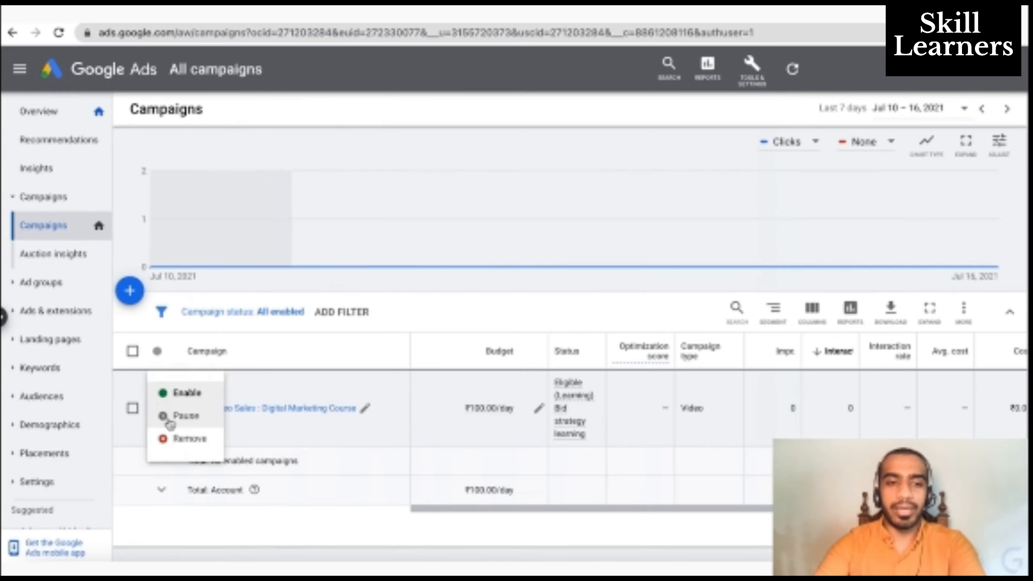
left_click(169, 423)
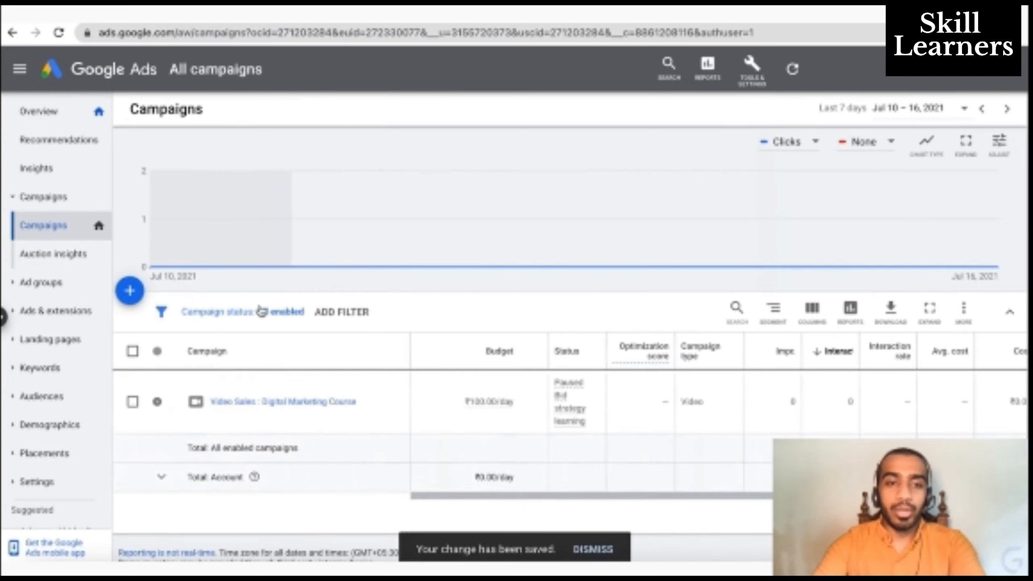
left_click(260, 310)
left_click(238, 380)
- Enable the paused video campaign again and set it back to paused
left_click(159, 403)
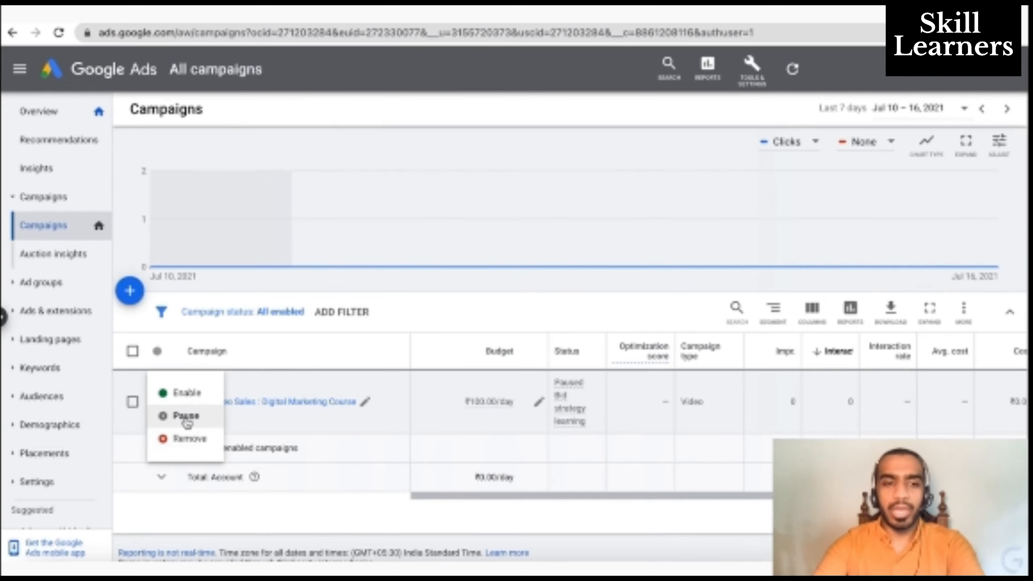
left_click(317, 494)
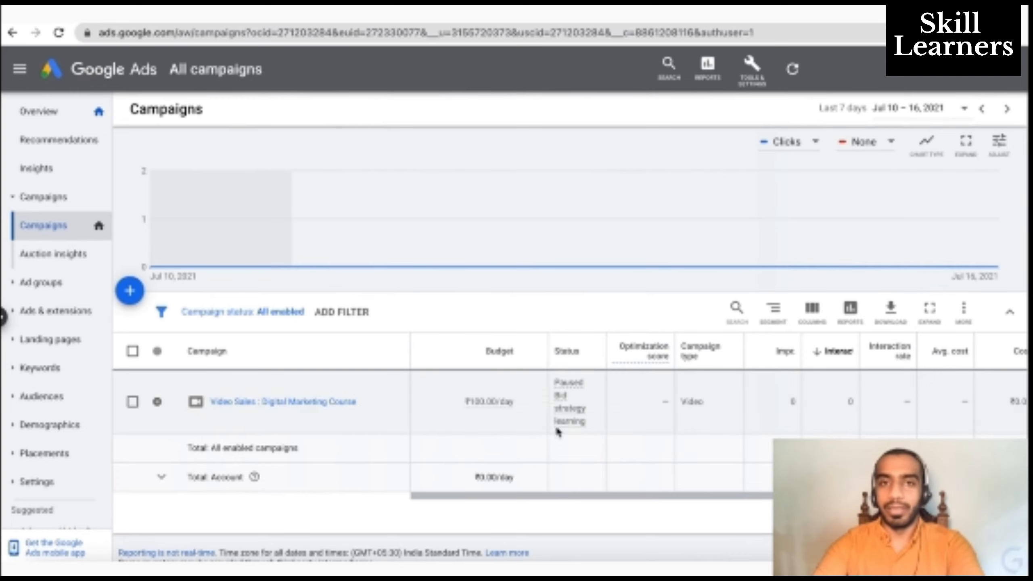
left_click(158, 402)
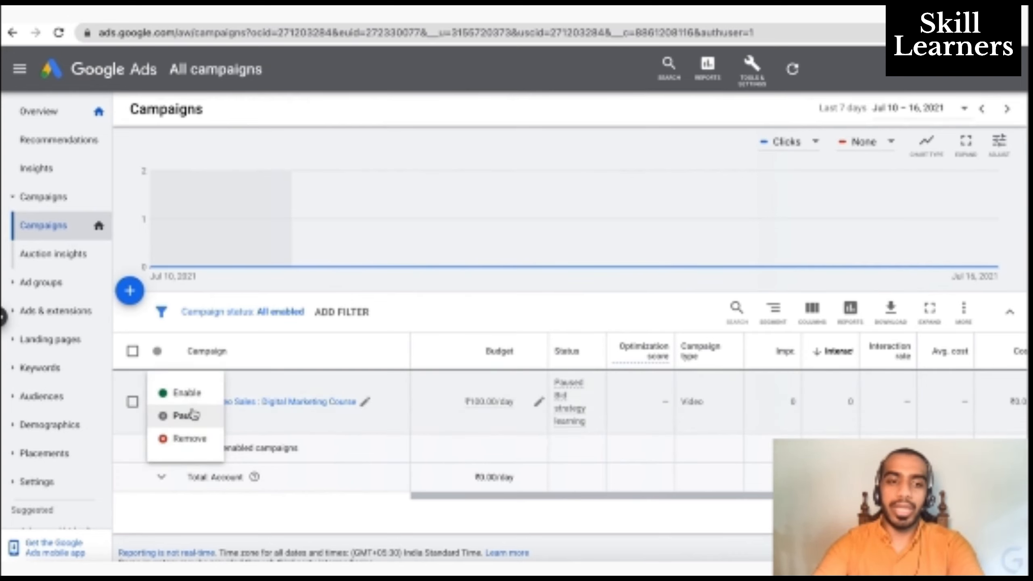
left_click(348, 522)
left_click(160, 403)
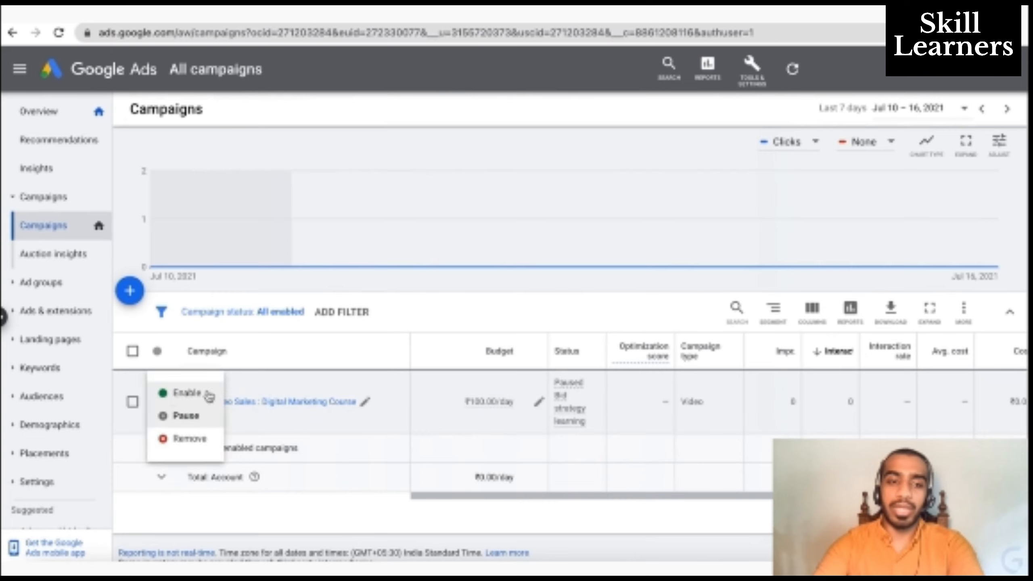
left_click(191, 416)
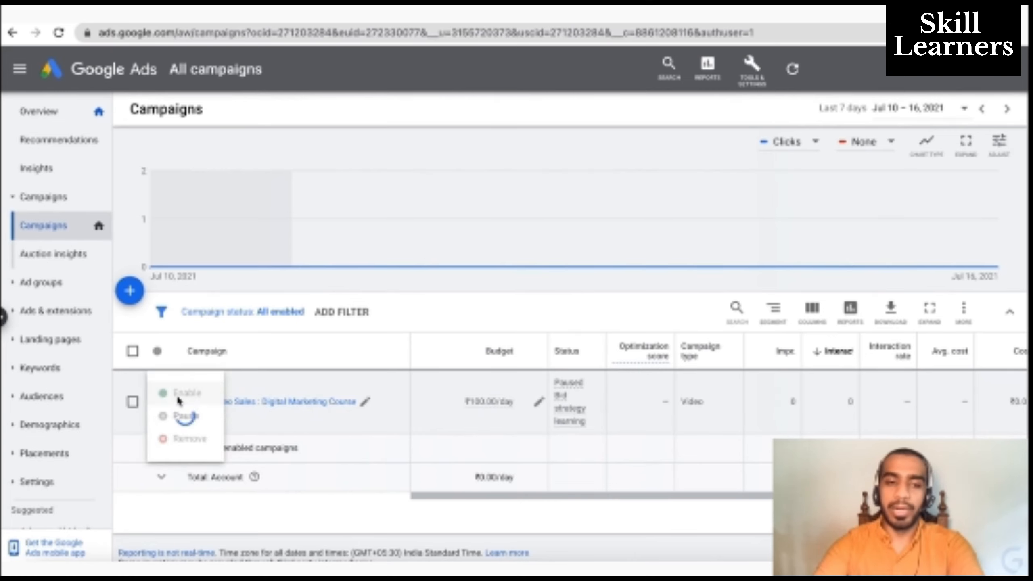
left_click(169, 408)
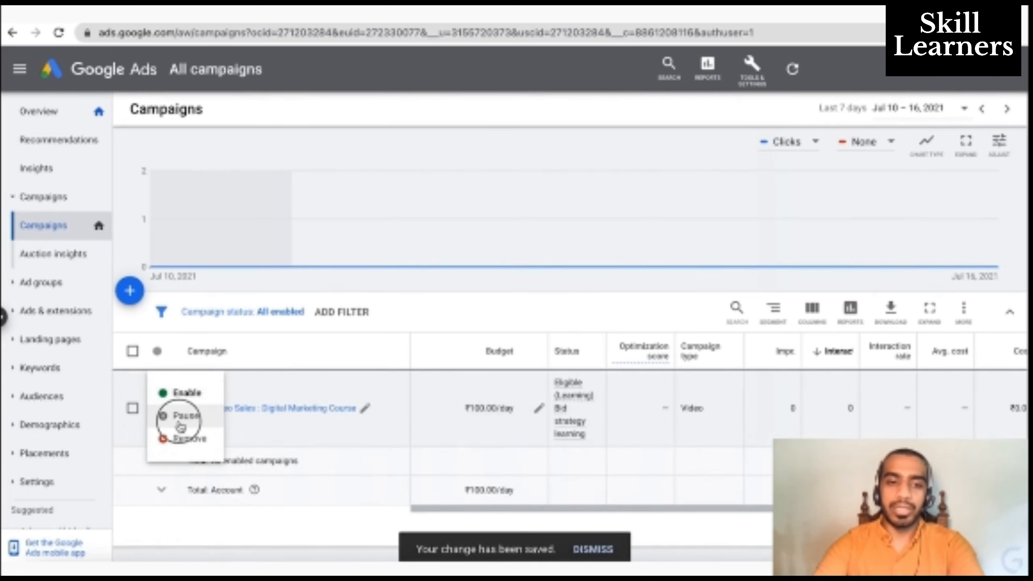
left_click(180, 423)
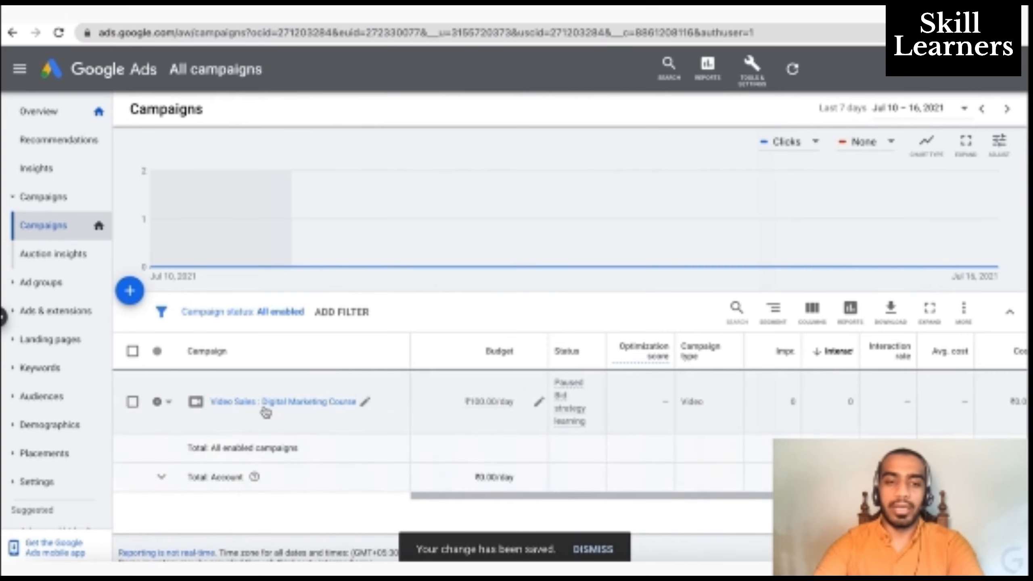
- Open the "Video Sales : Digital Marketing Course" campaign, show ad groups of all statuses, and open its ads list
left_click(264, 408)
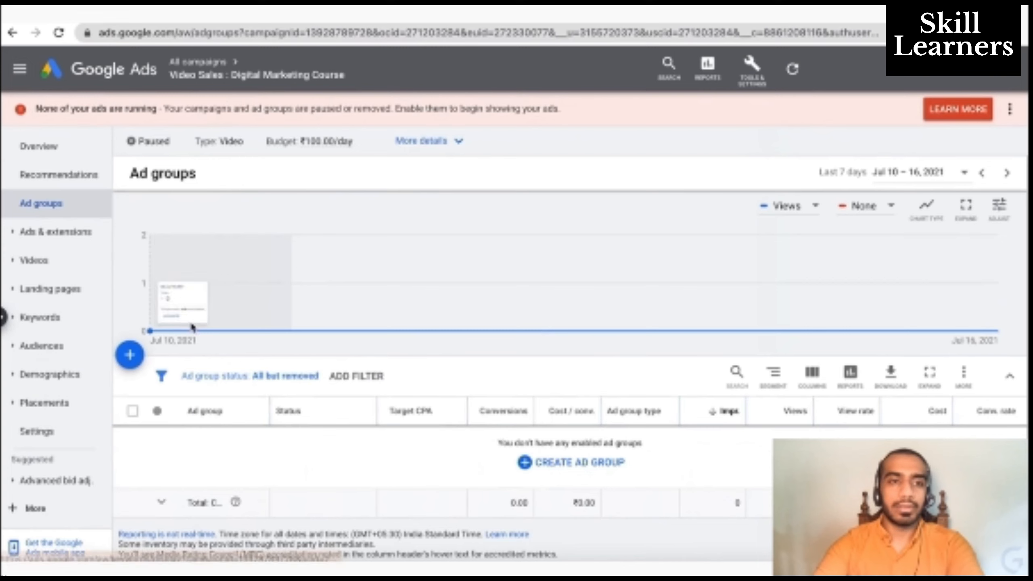
left_click(271, 377)
left_click(233, 425)
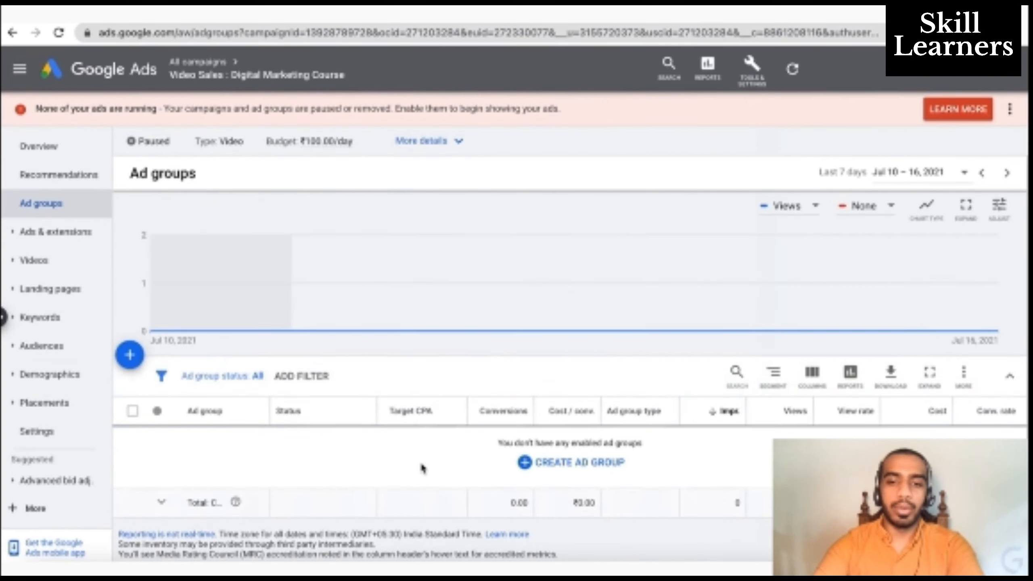
left_click(57, 232)
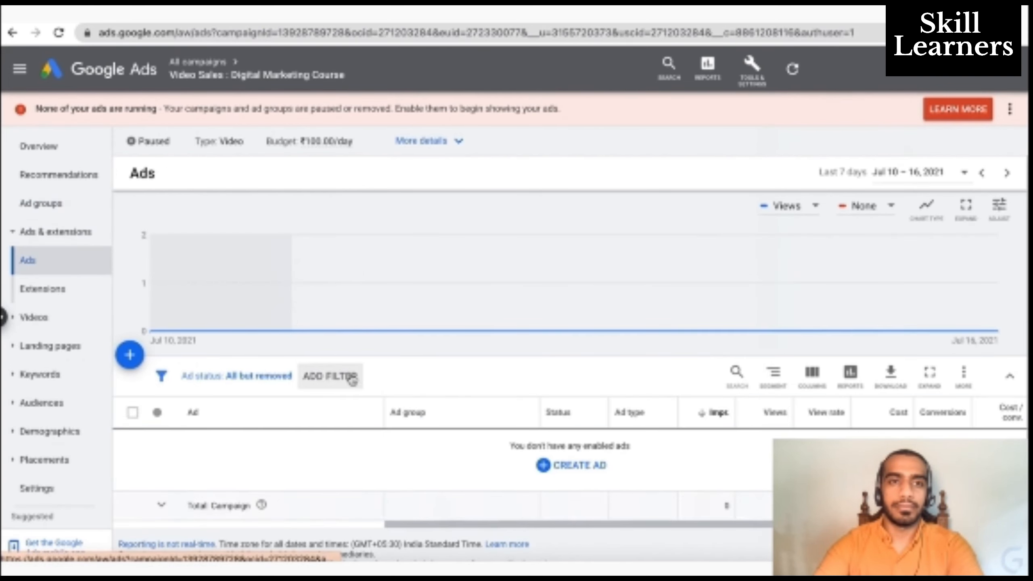
- Go back to all campaigns and set the campaign status filter to All
left_click(194, 61)
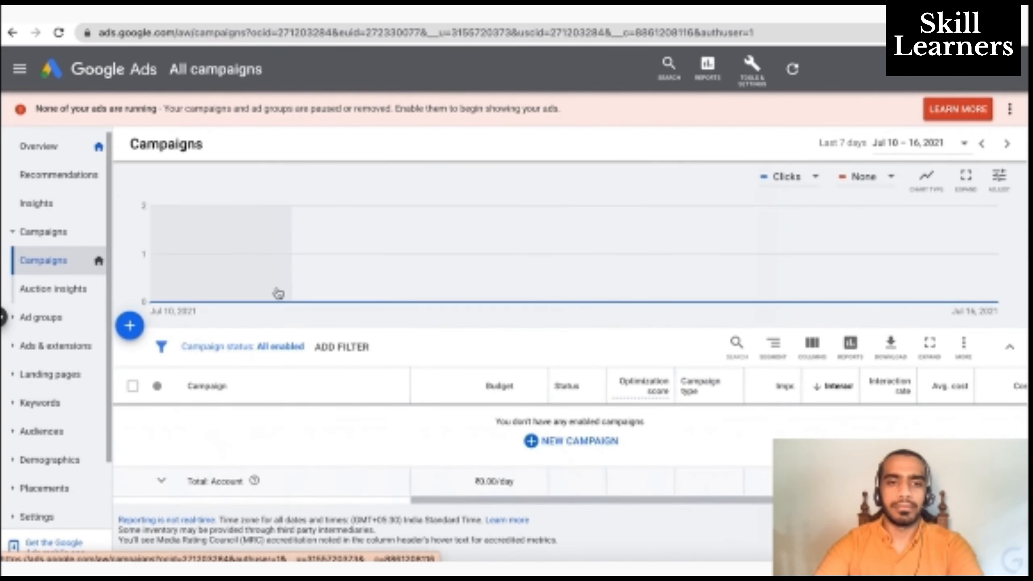
left_click(244, 347)
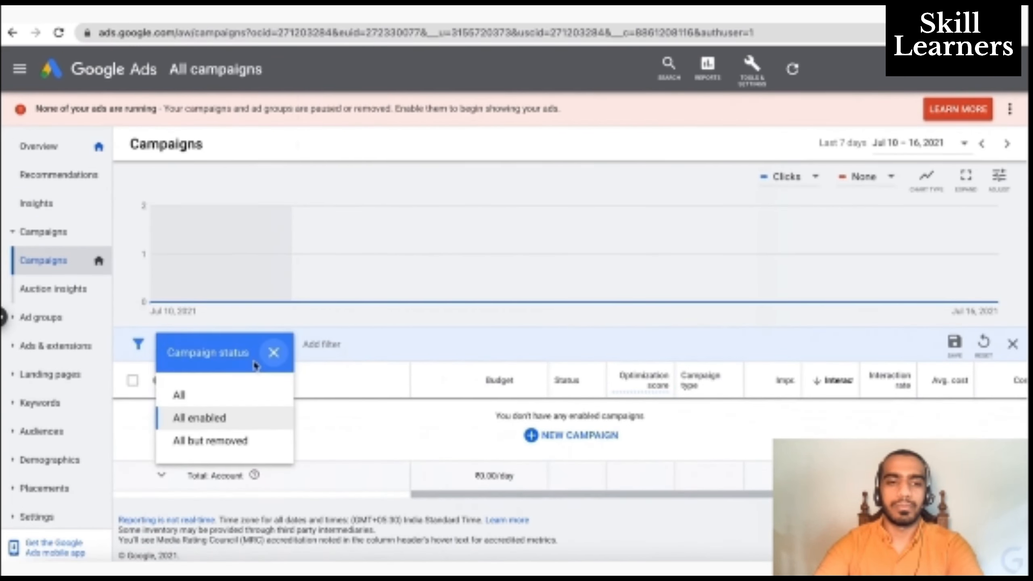
left_click(238, 392)
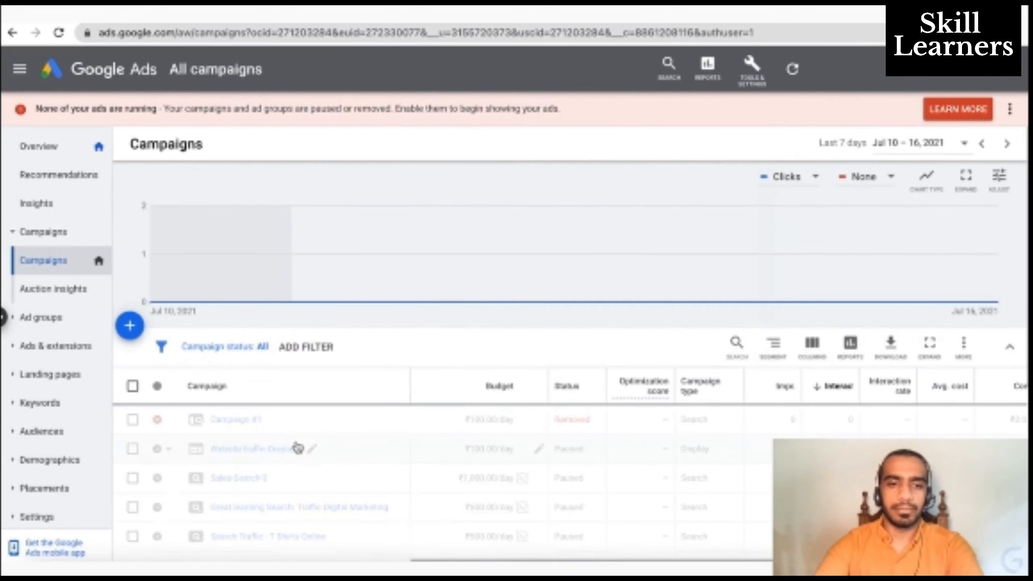
- Filter the campaign list to campaign names containing "video"
left_click(331, 357)
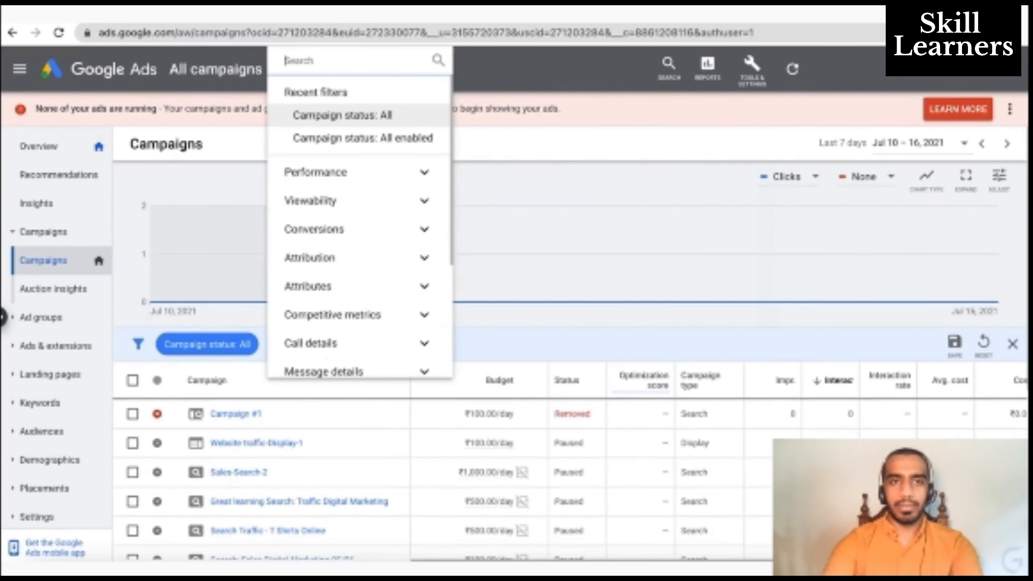
type("name")
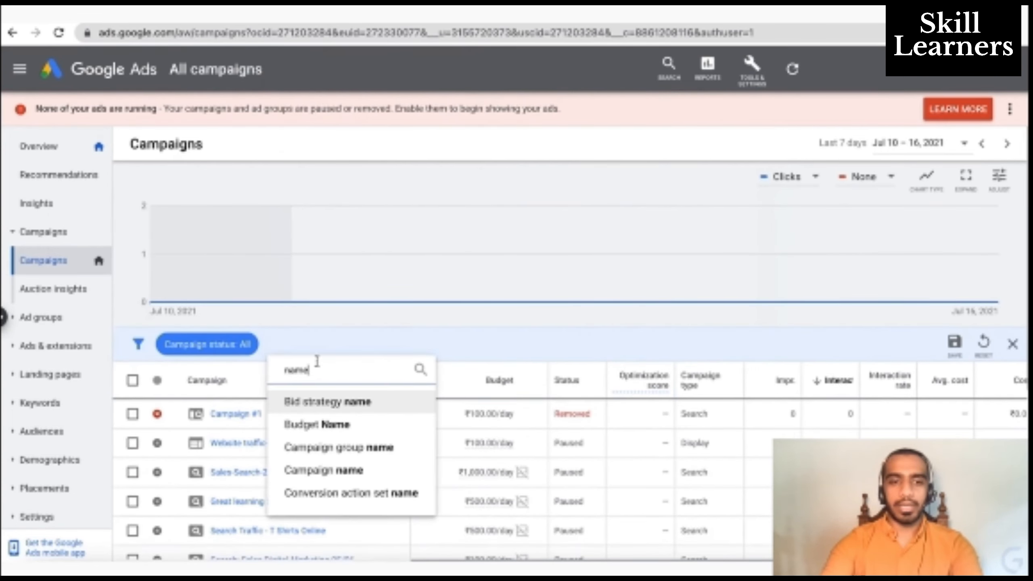
left_click(342, 472)
type("video")
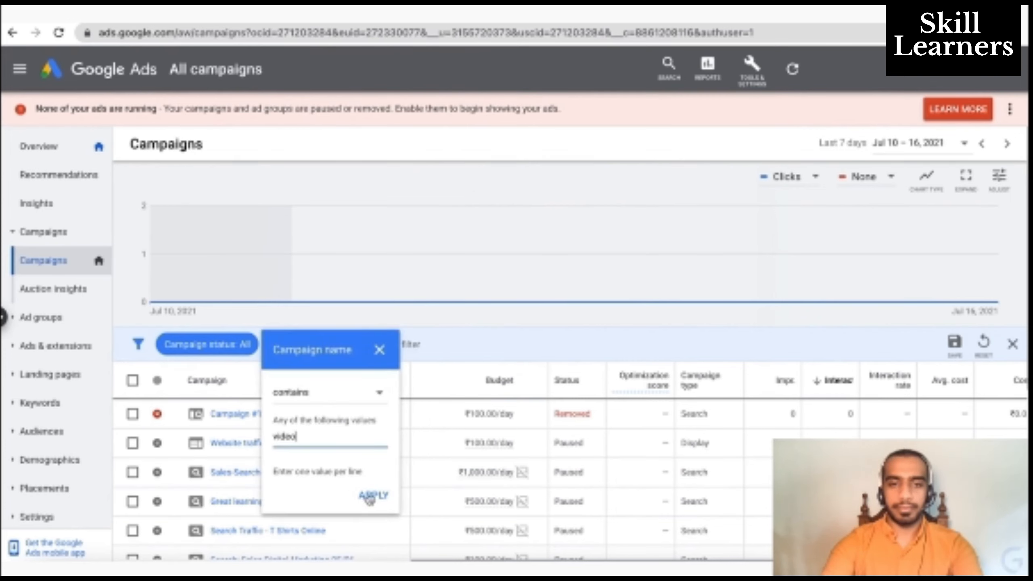
left_click(371, 496)
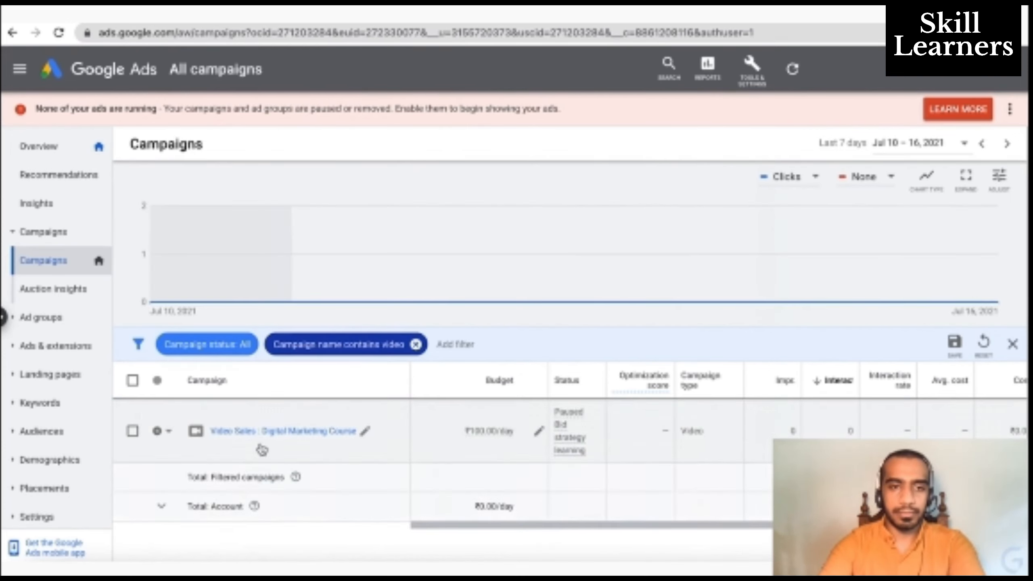
- Open the "Video Sales : Digital Marketing Course" campaign and review its settings from campaign name to content exclusions
left_click(271, 437)
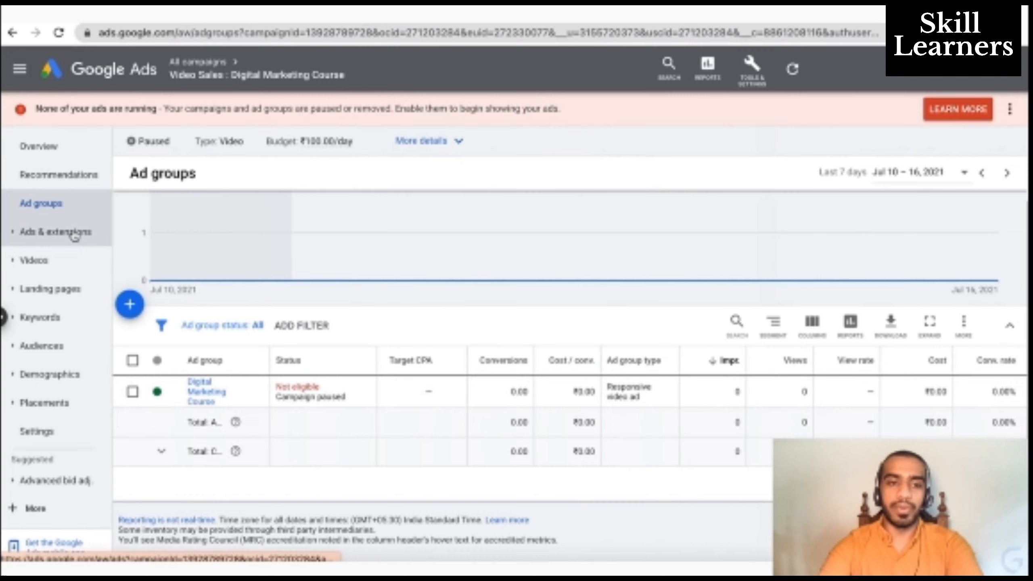
left_click(64, 436)
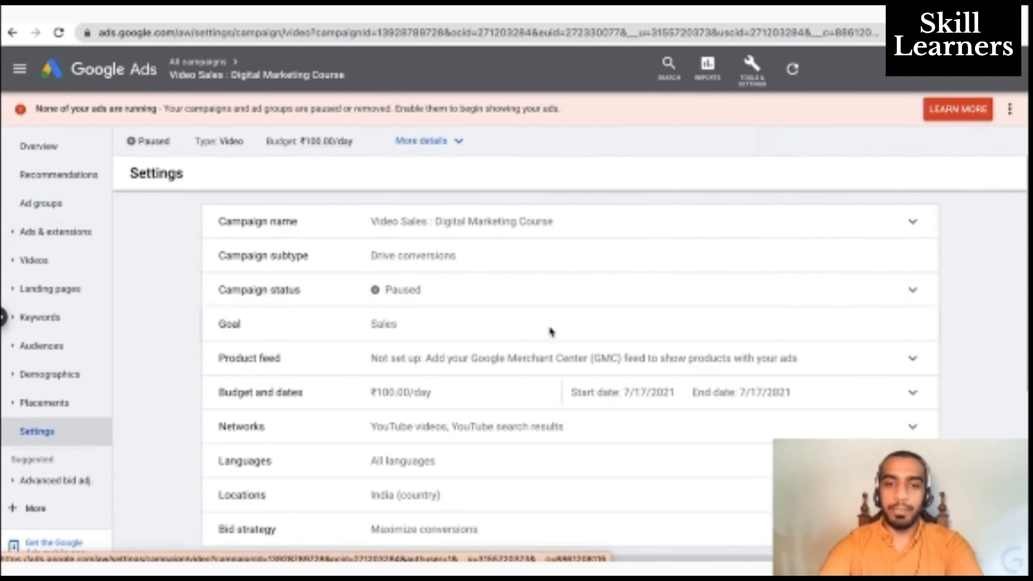
scroll(551, 331, "down", 4)
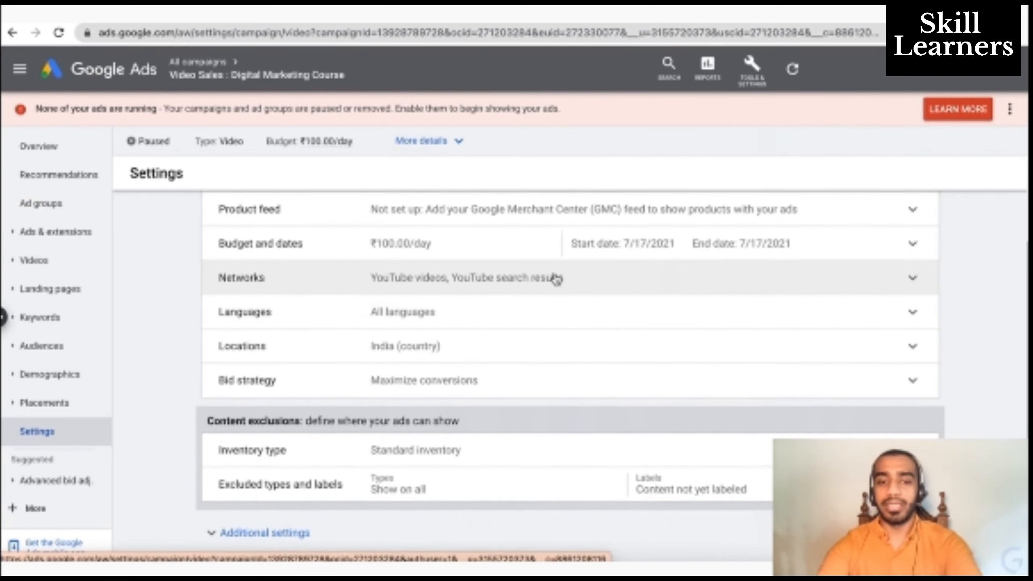
scroll(555, 279, "down", 2)
scroll(555, 279, "up", 5)
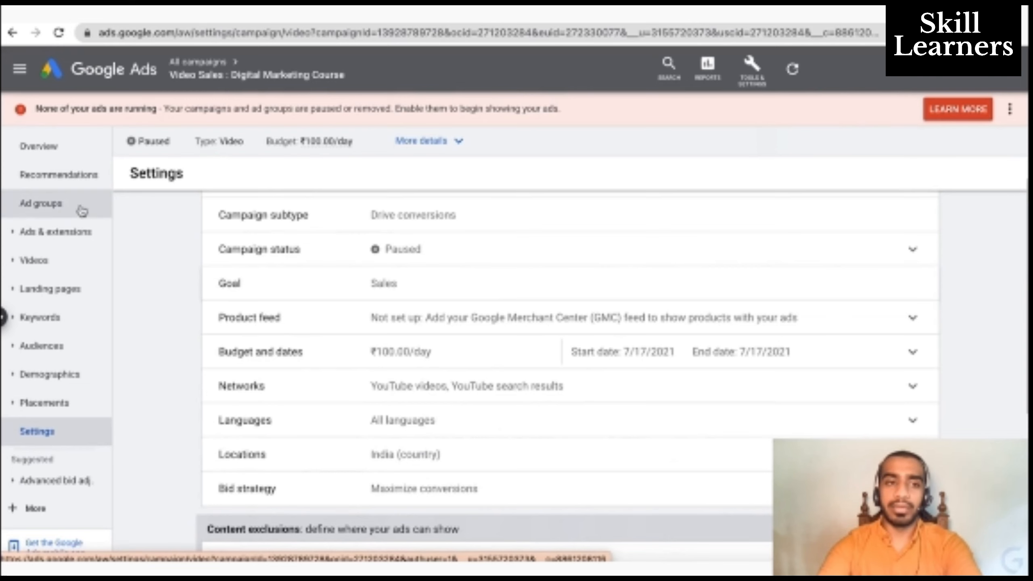
- View the campaign's ad groups, and open its list of ads
left_click(82, 209)
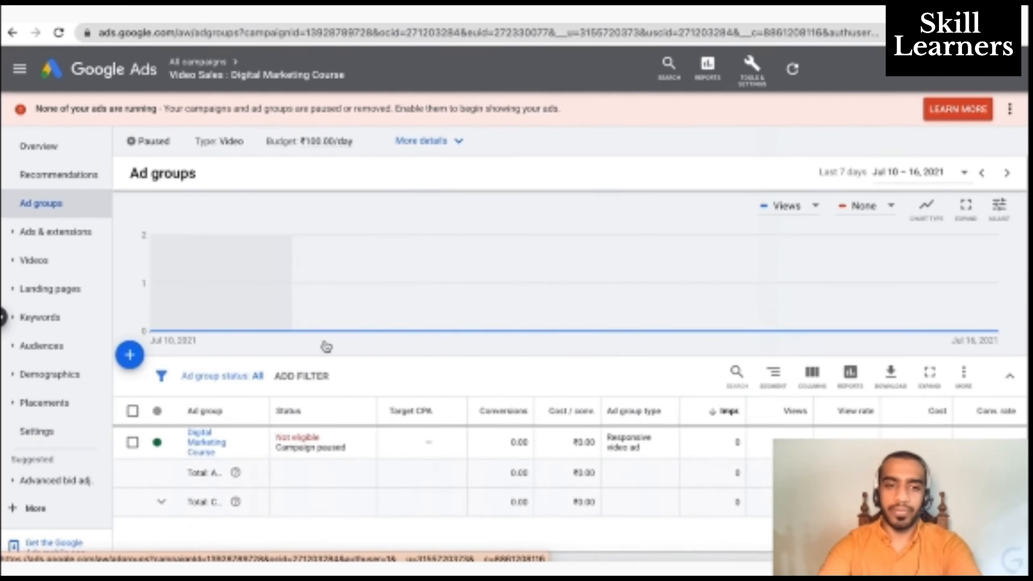
left_click(56, 231)
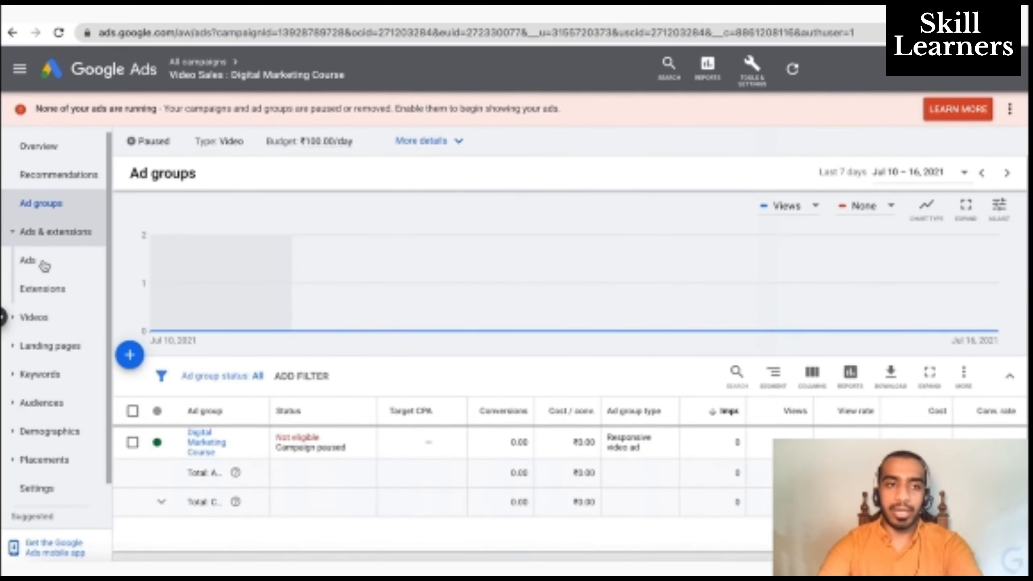
left_click(131, 355)
left_click(139, 306)
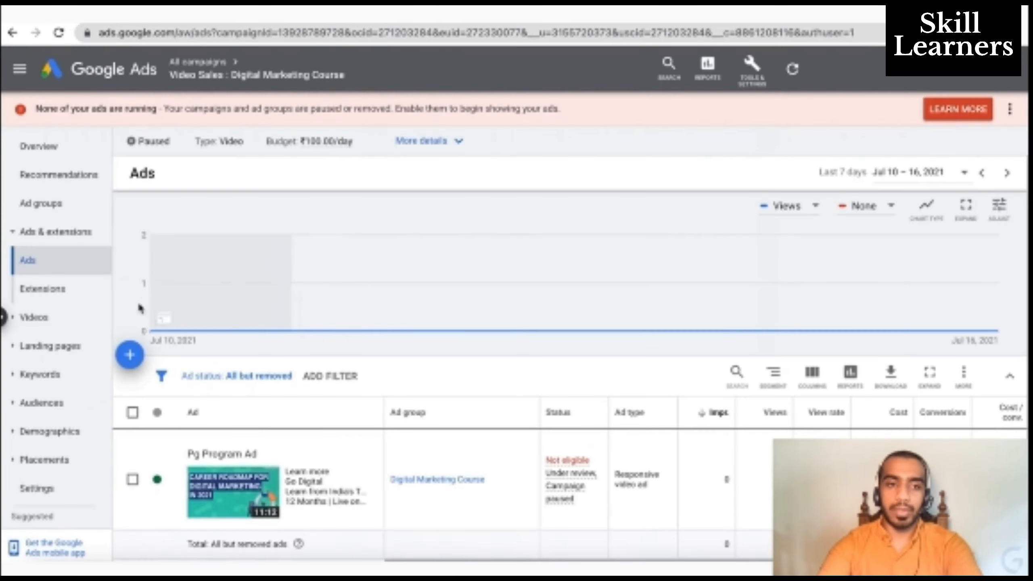
- Open the new ad form for the "Digital Marketing Course" ad group and close it without creating an ad
left_click(130, 355)
left_click(478, 280)
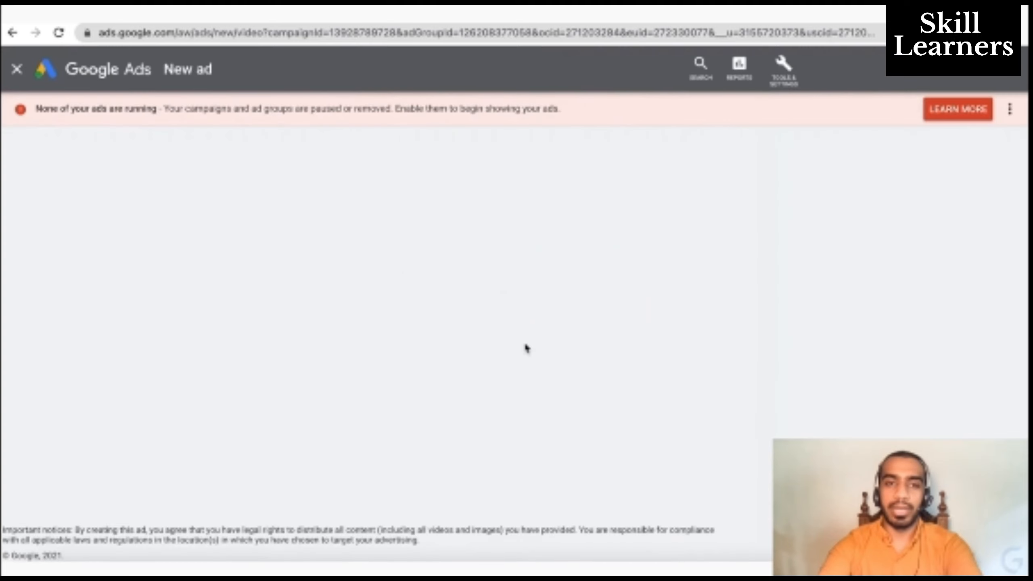
left_click(17, 69)
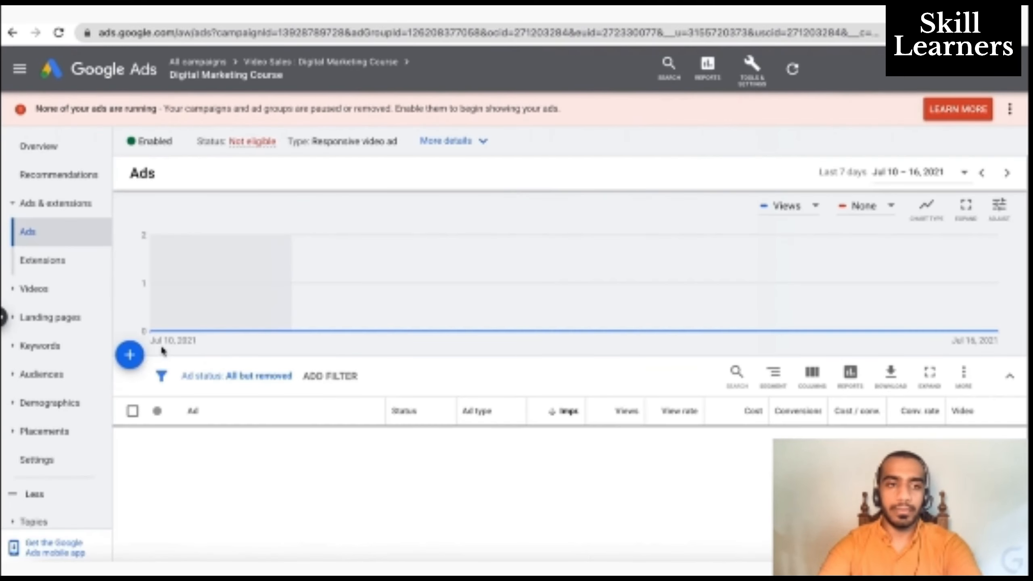
- Examine the audiences targeted by the "Digital Marketing Course" ad group, including their types and statuses
left_click(59, 374)
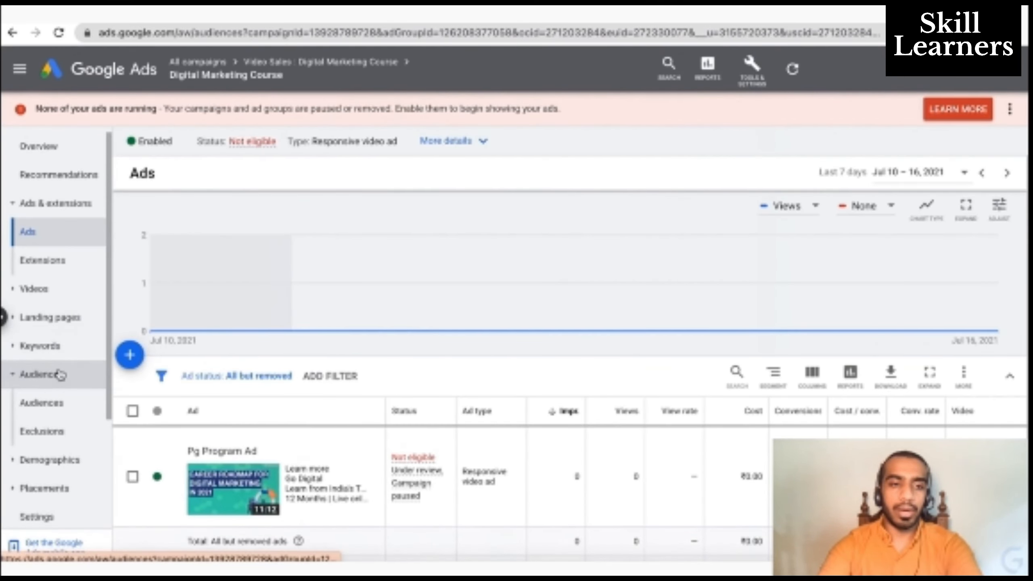
scroll(59, 374, "down", 2)
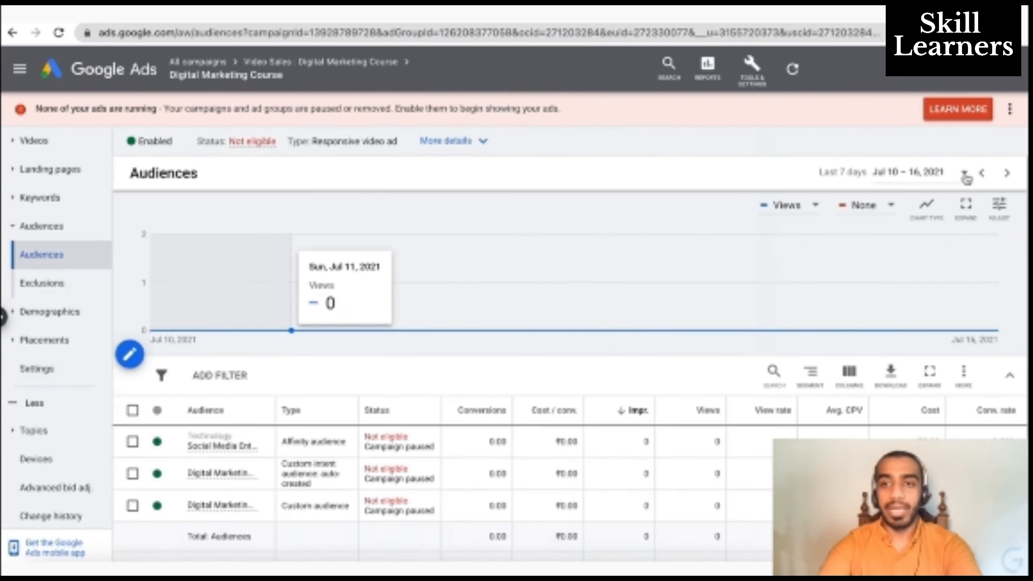
scroll(436, 491, "down", 3)
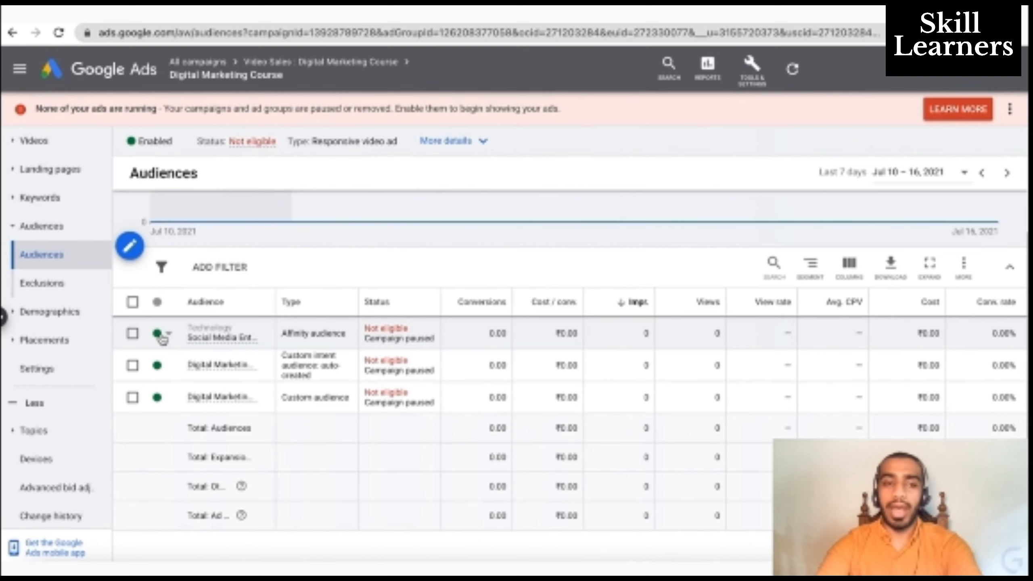
- Check the ad group's placements and its placement exclusions
left_click(44, 340)
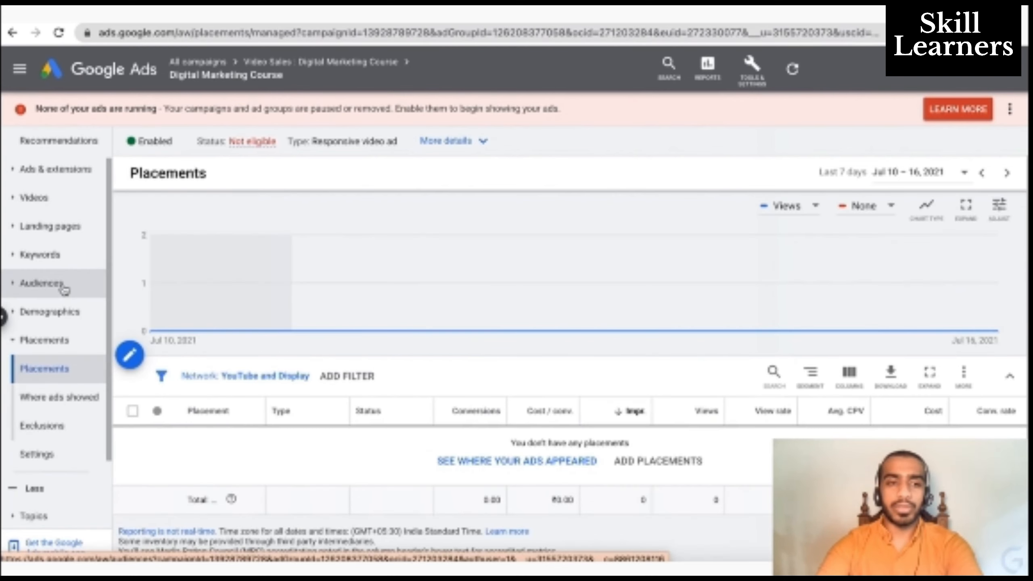
left_click(64, 289)
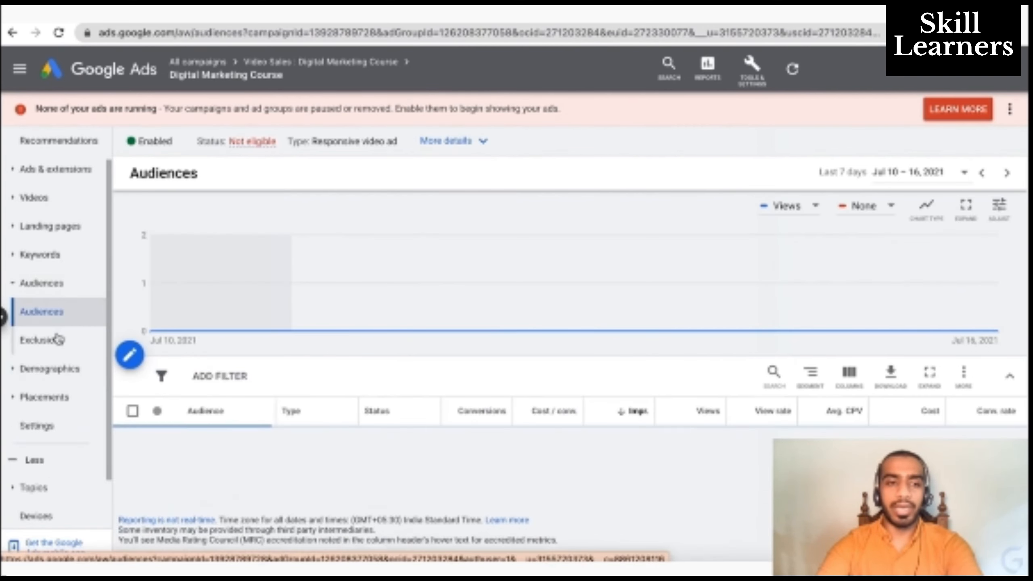
scroll(76, 422, "down", 1)
left_click(50, 357)
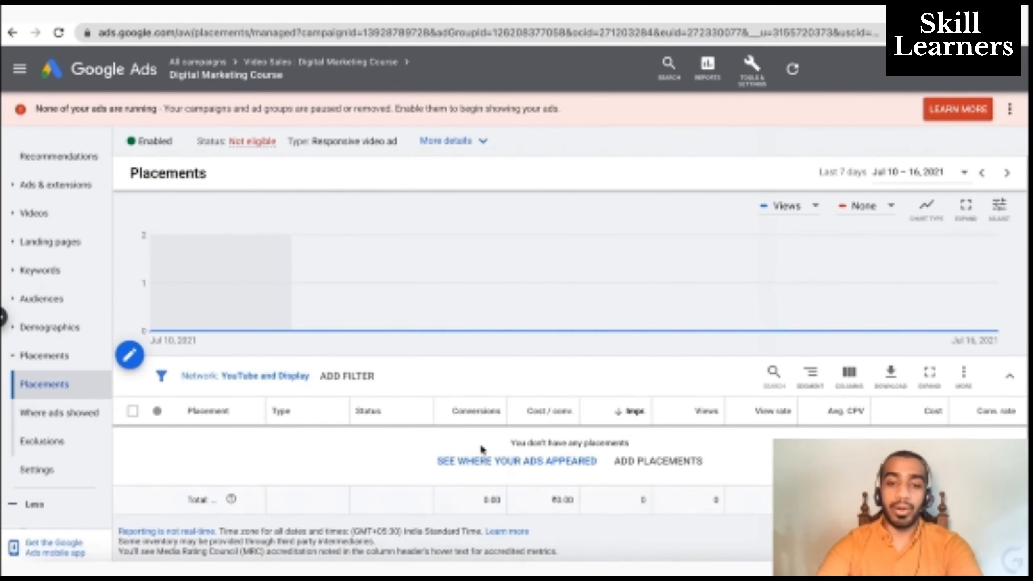
left_click(59, 450)
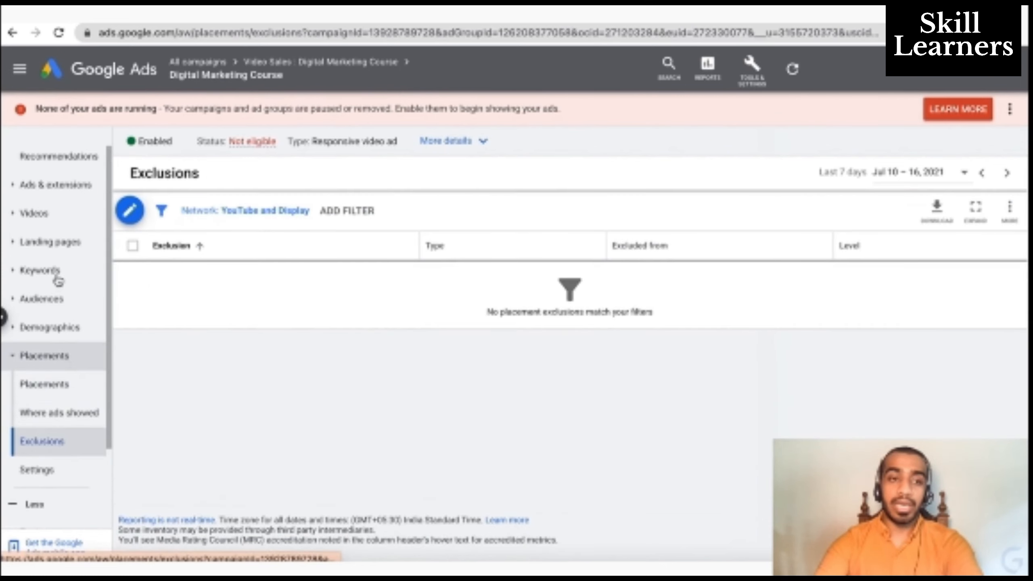
- Check the ad group's display/video keywords and negative keywords, and return to all campaigns
left_click(58, 276)
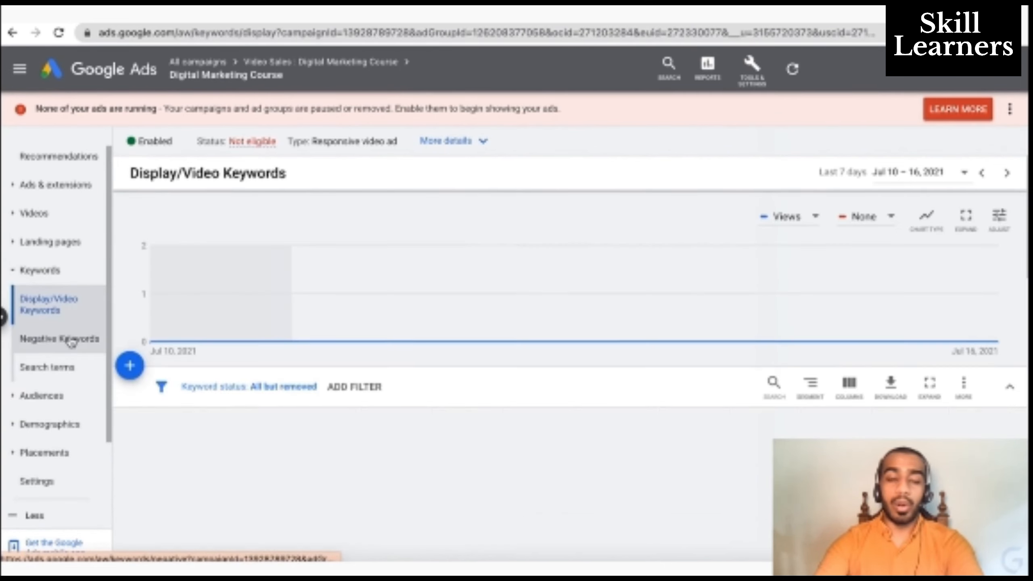
left_click(71, 341)
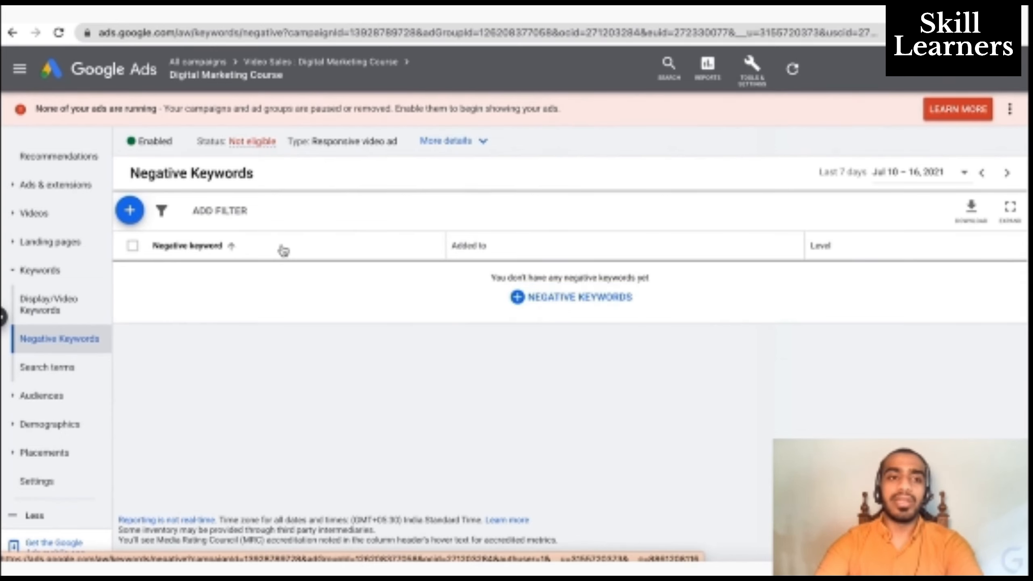
left_click(194, 62)
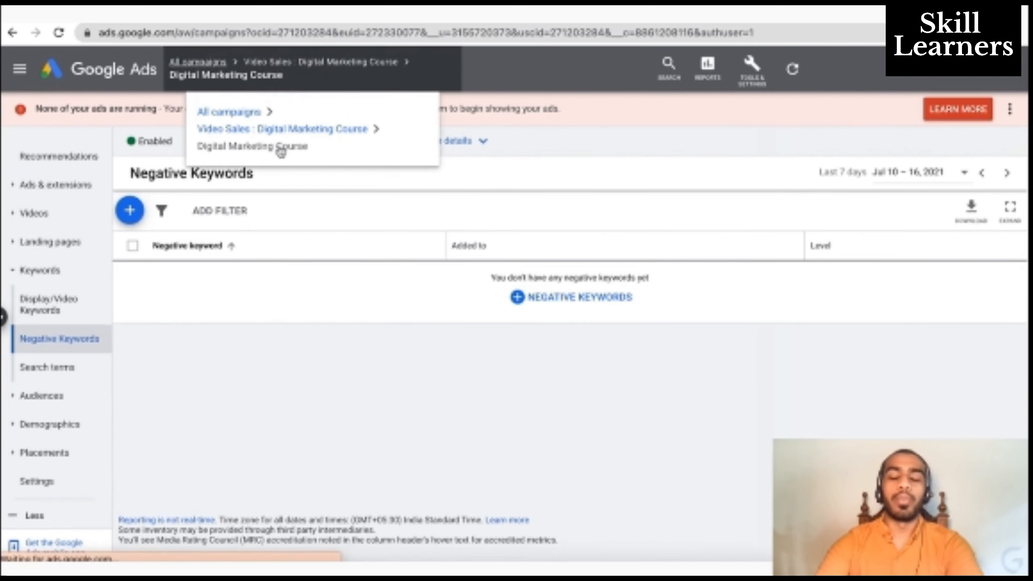